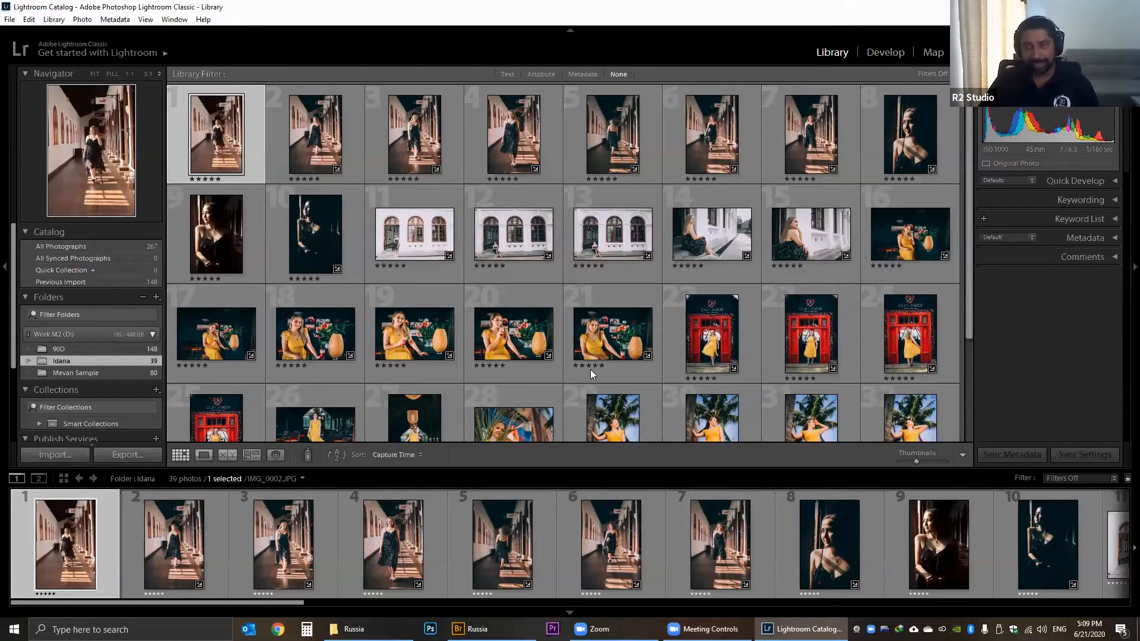
Switch to File Explorer and look through the photos in the Russia folder.
key(alt+Tab)
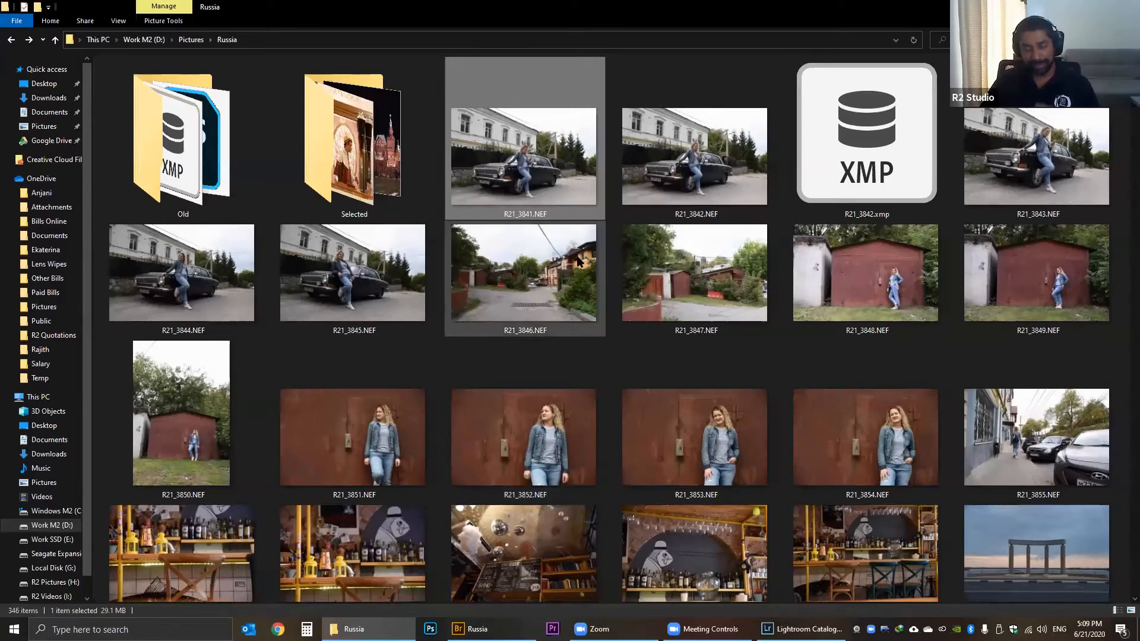
mouse_move(572, 264)
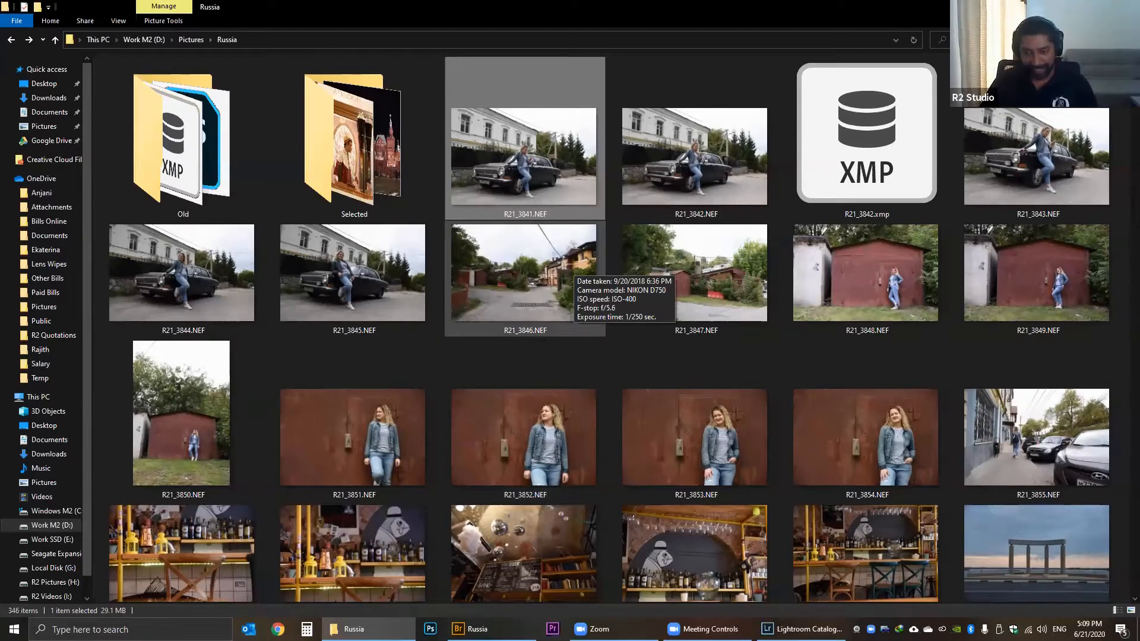
scroll(609, 327, down, 4)
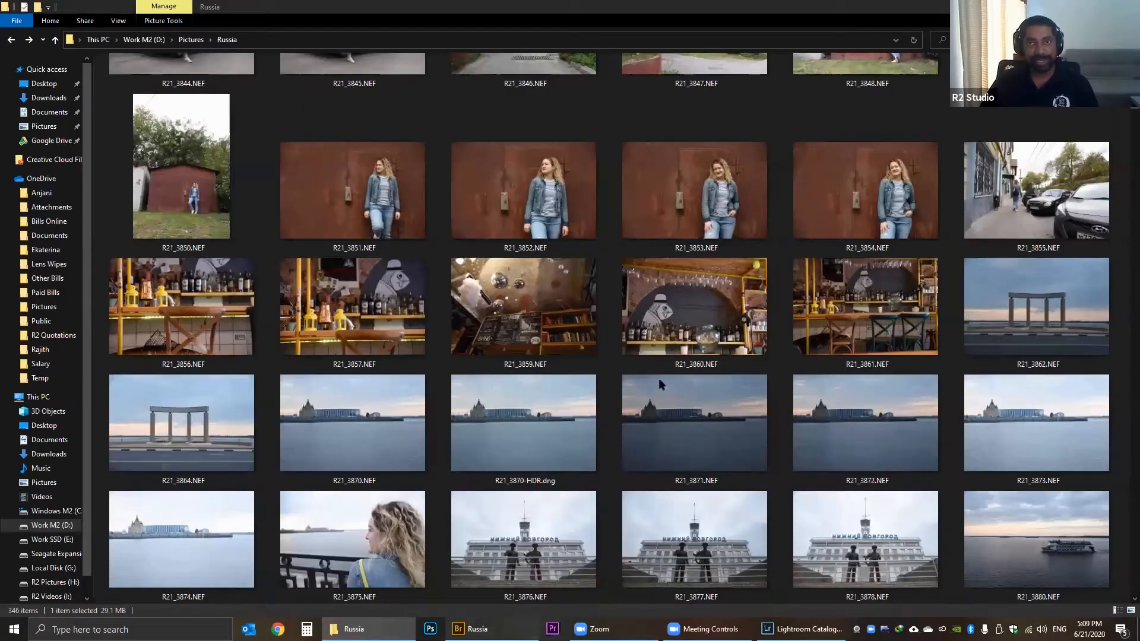
Switch to Adobe Bridge and browse the photo thumbnails of the same Russia folder.
key(alt+Tab)
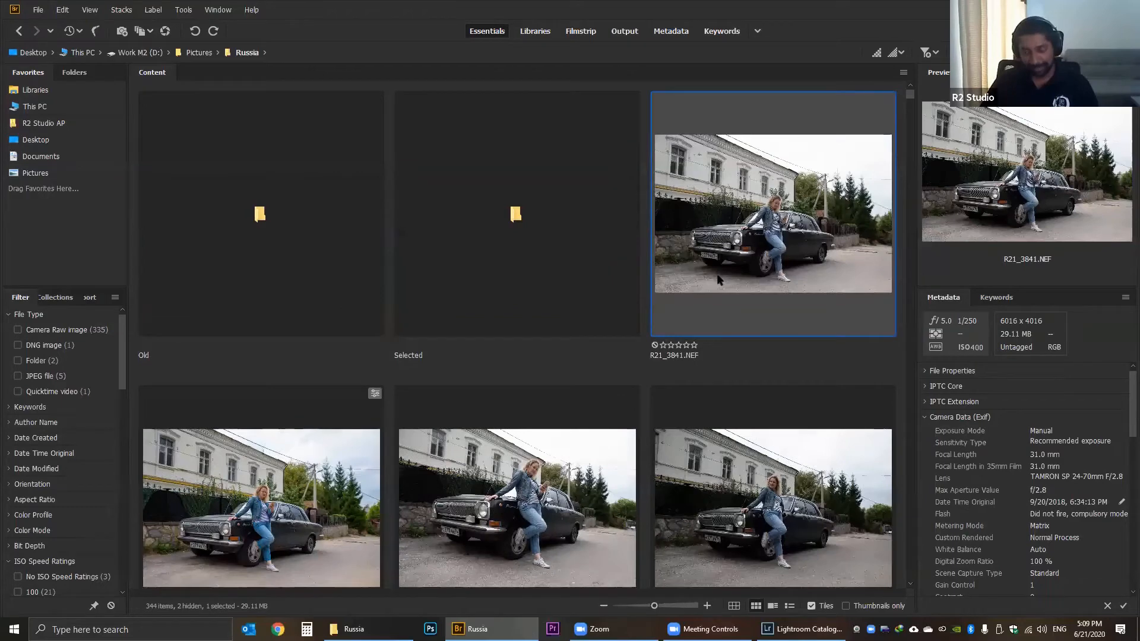
scroll(719, 279, down, 4)
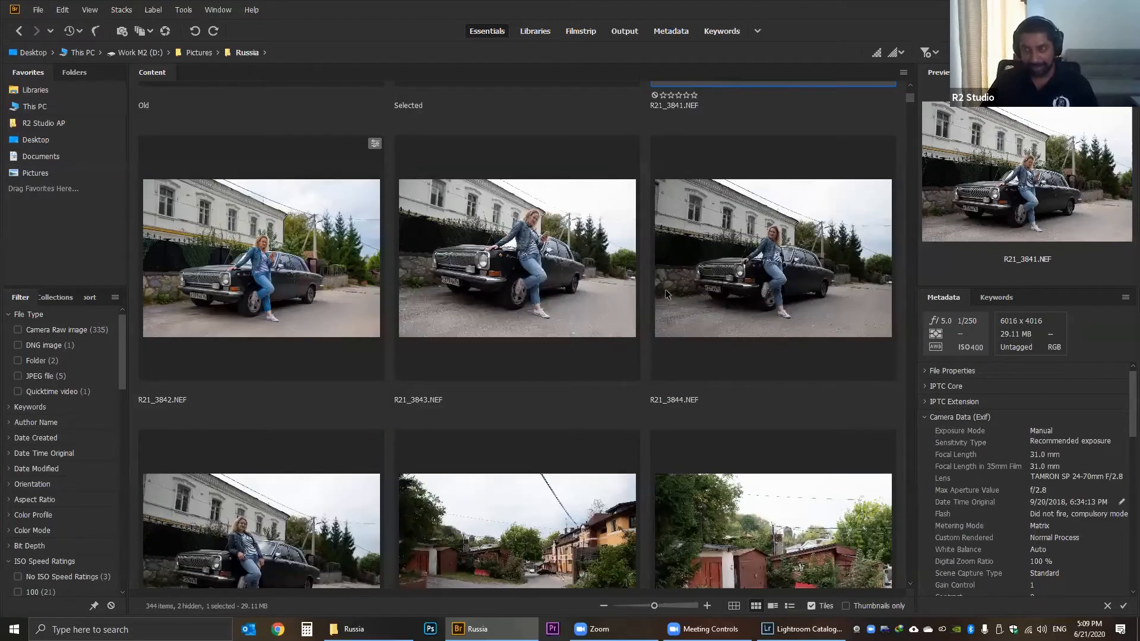
scroll(667, 294, down, 12)
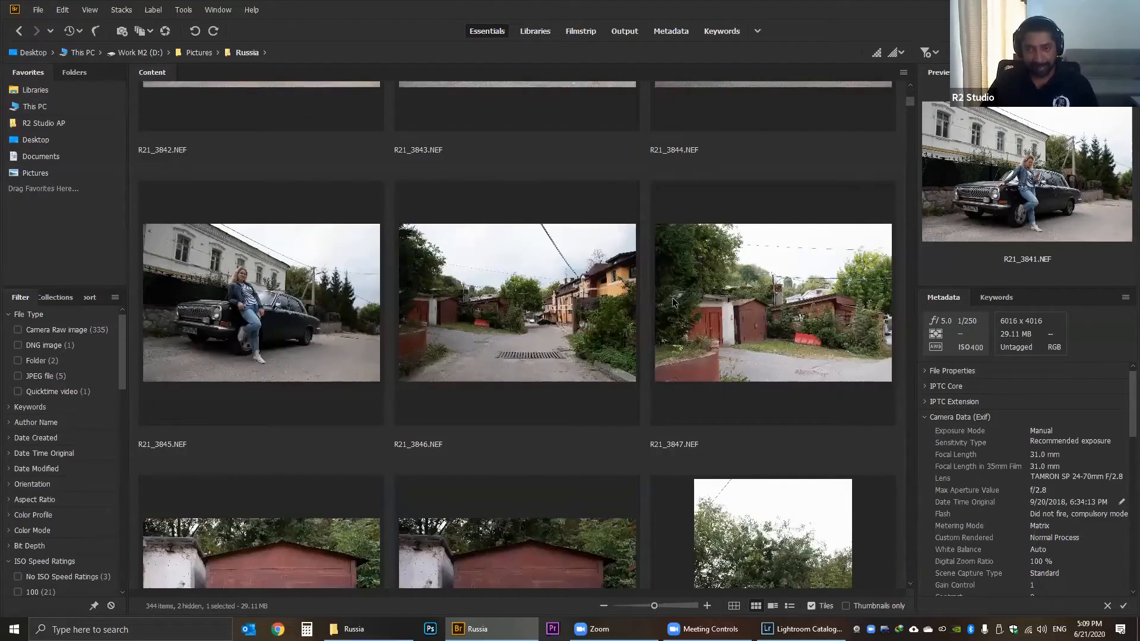
scroll(674, 303, down, 4)
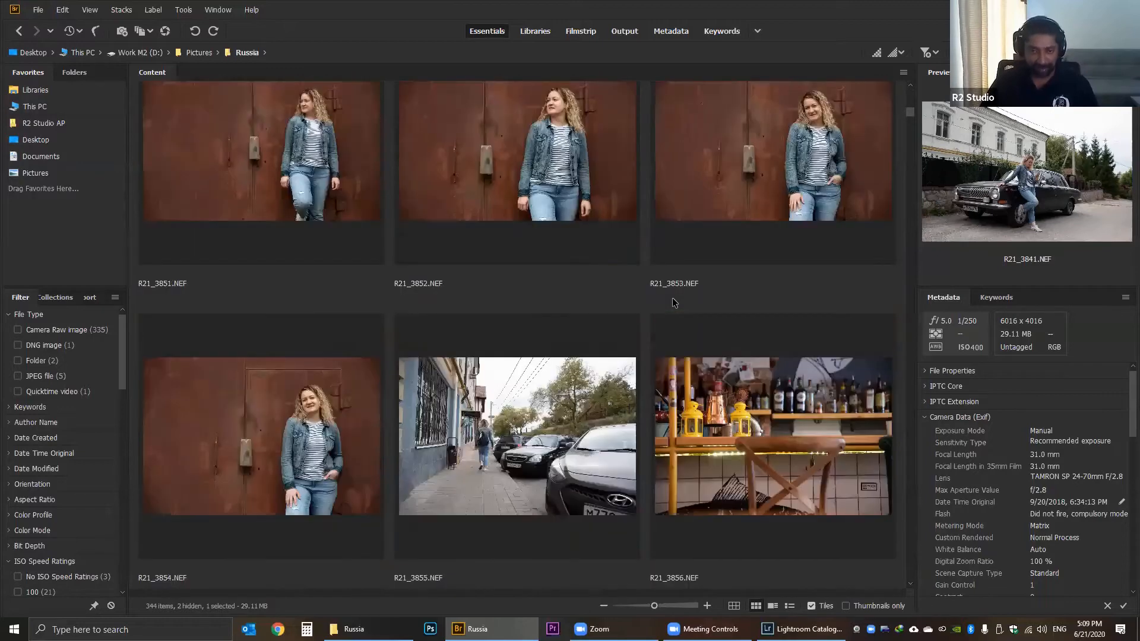
scroll(674, 303, down, 7)
scroll(674, 303, down, 16)
scroll(540, 274, up, 12)
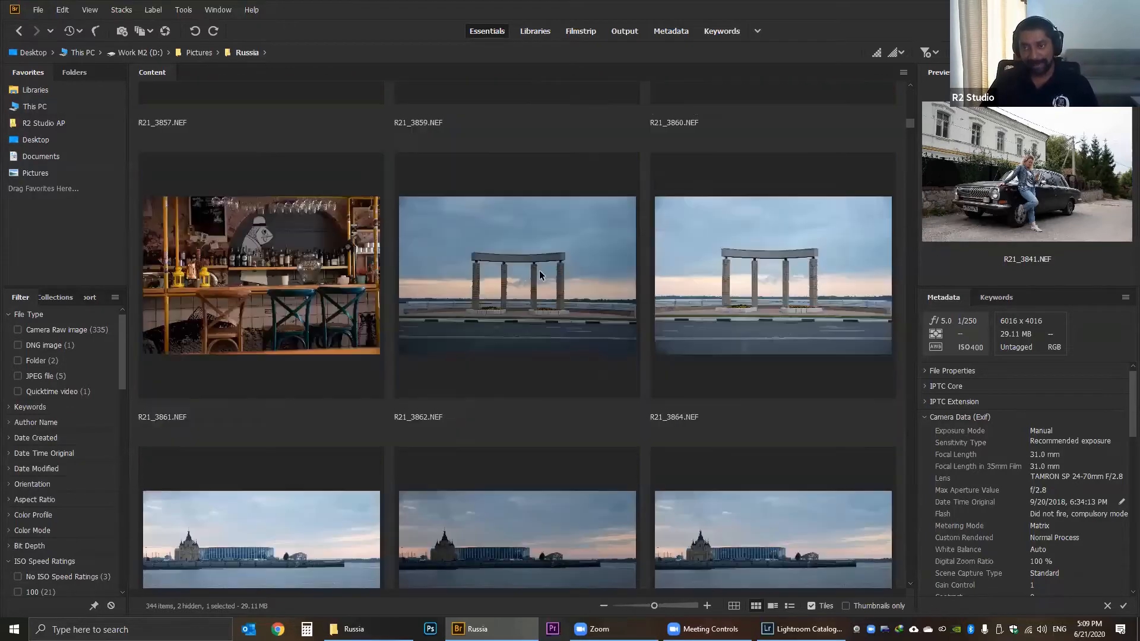
scroll(532, 272, up, 20)
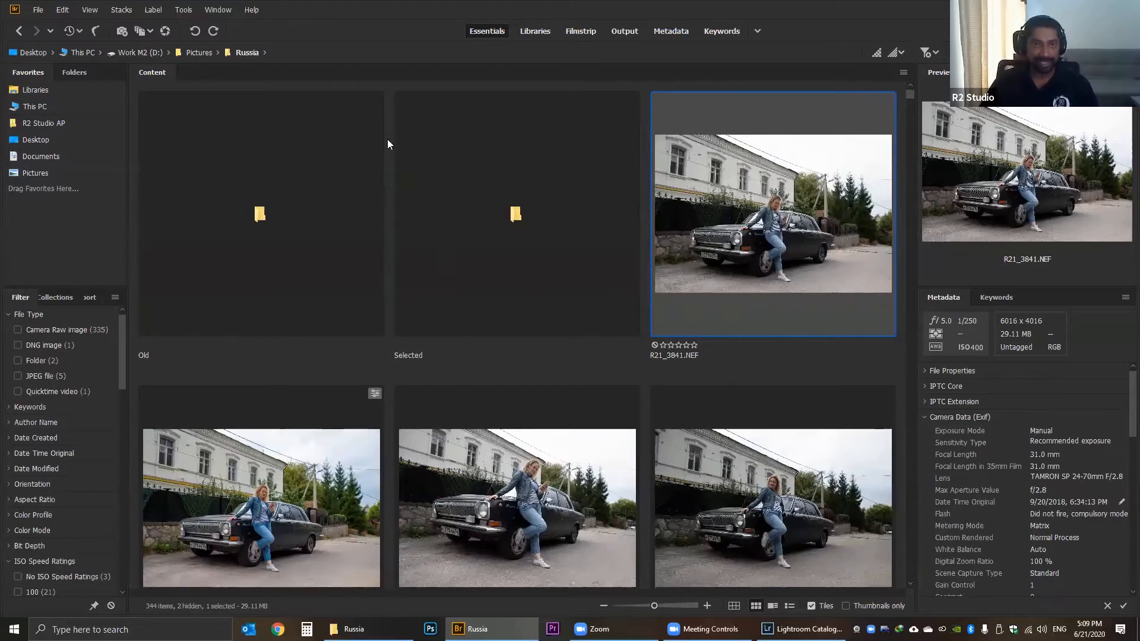
Switch to File Explorer, open the Selected subfolder of Russia and select R21_3852.NEF.
key(alt+Tab)
key(alt+Right)
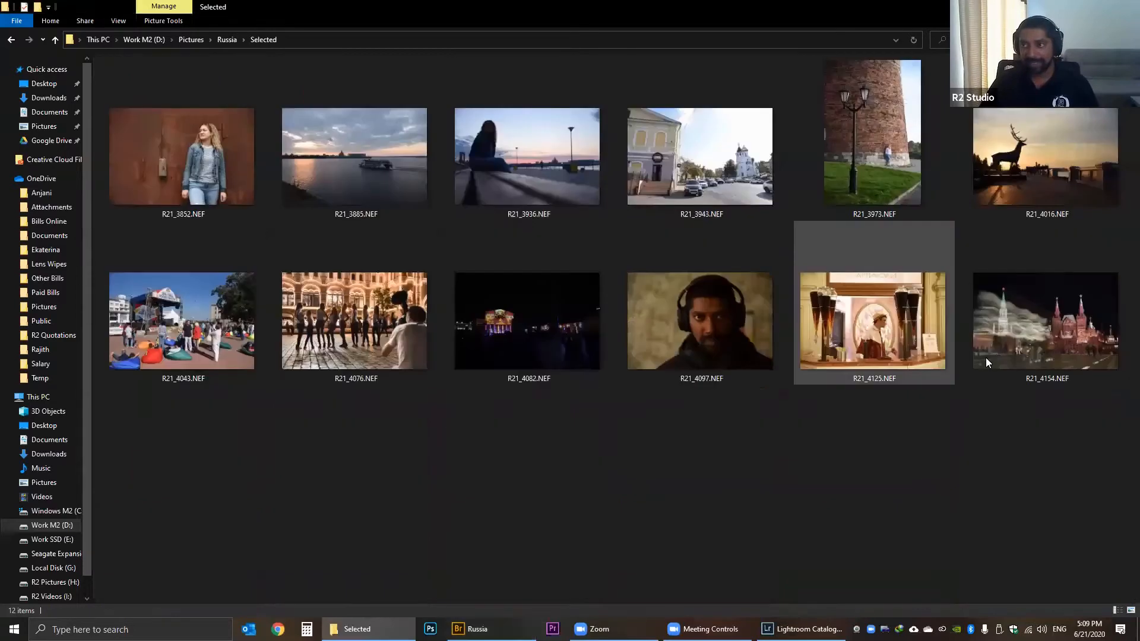
click(194, 144)
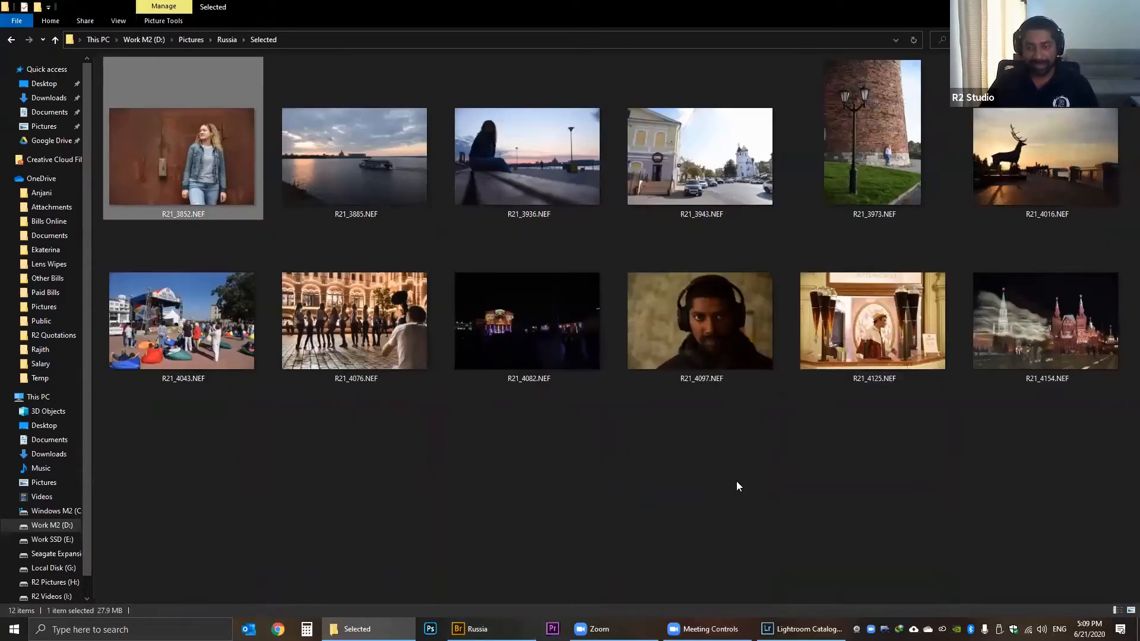
Switch to Lightroom Classic and check its version information in the About window, then close it.
mouse_move(802, 628)
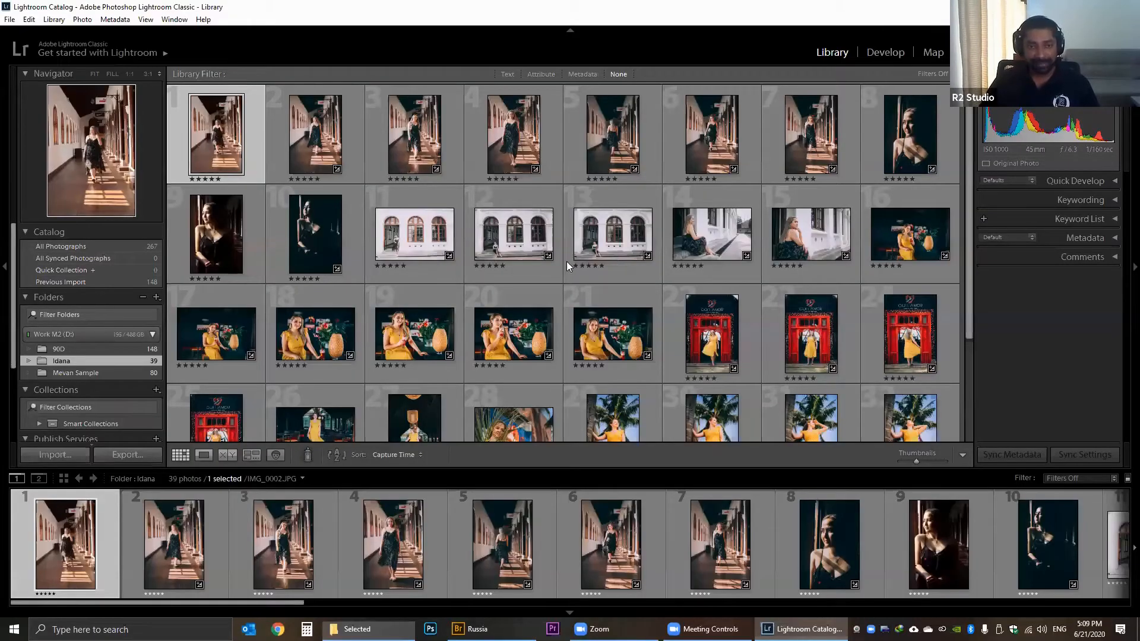
click(174, 20)
mouse_move(203, 19)
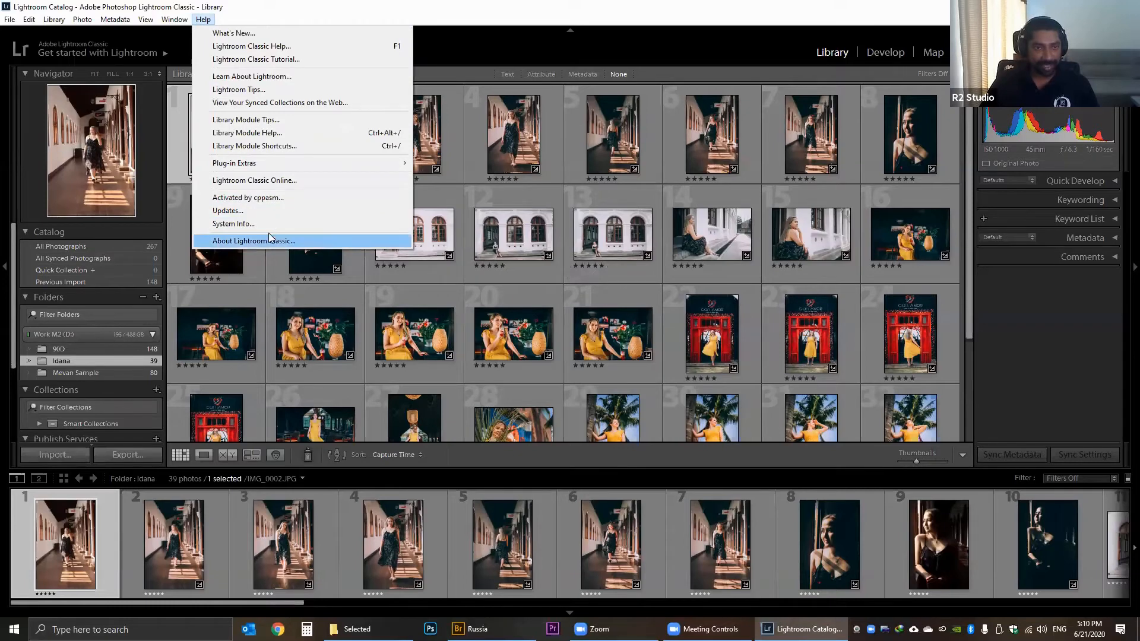
click(268, 240)
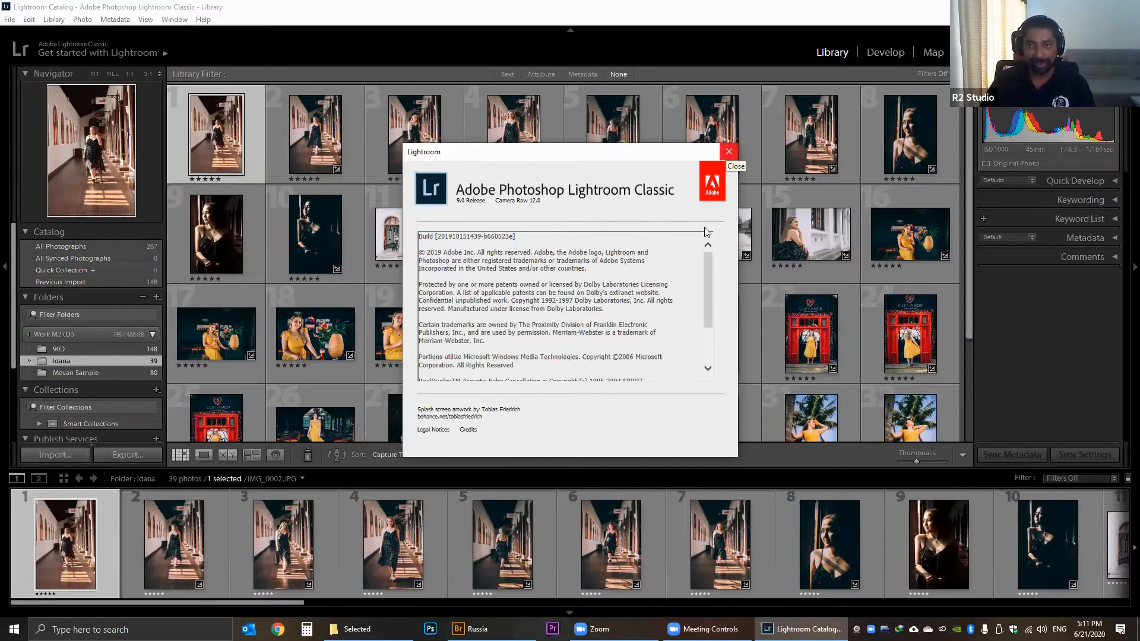
key(Escape)
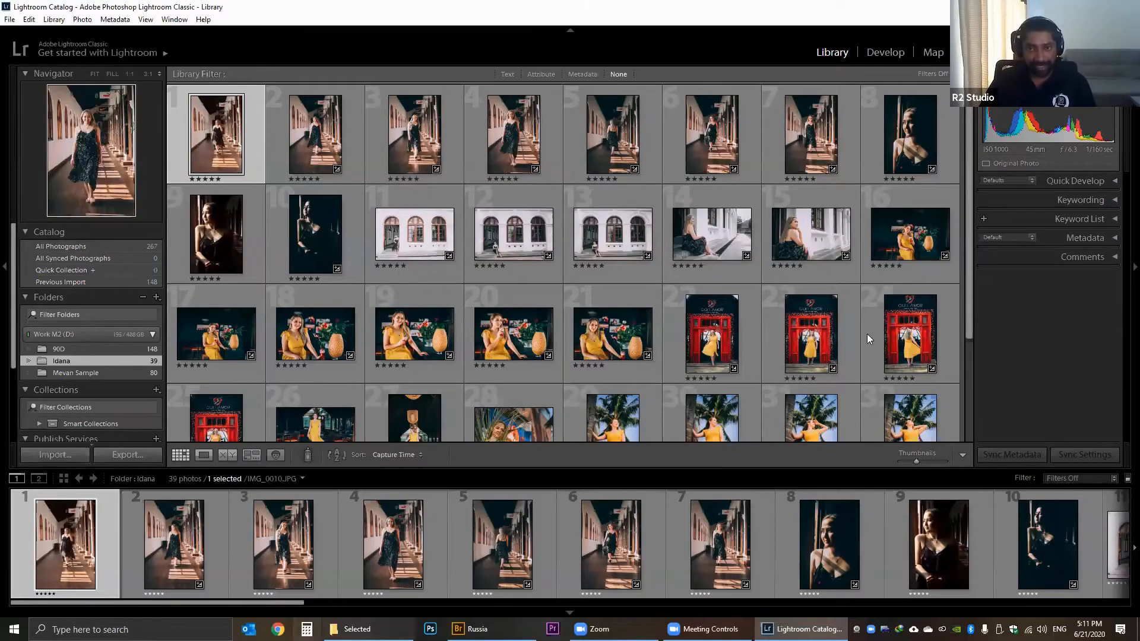
Select all the NEF photos in File Explorer's Selected folder and switch back to Lightroom Classic.
key(alt+Tab)
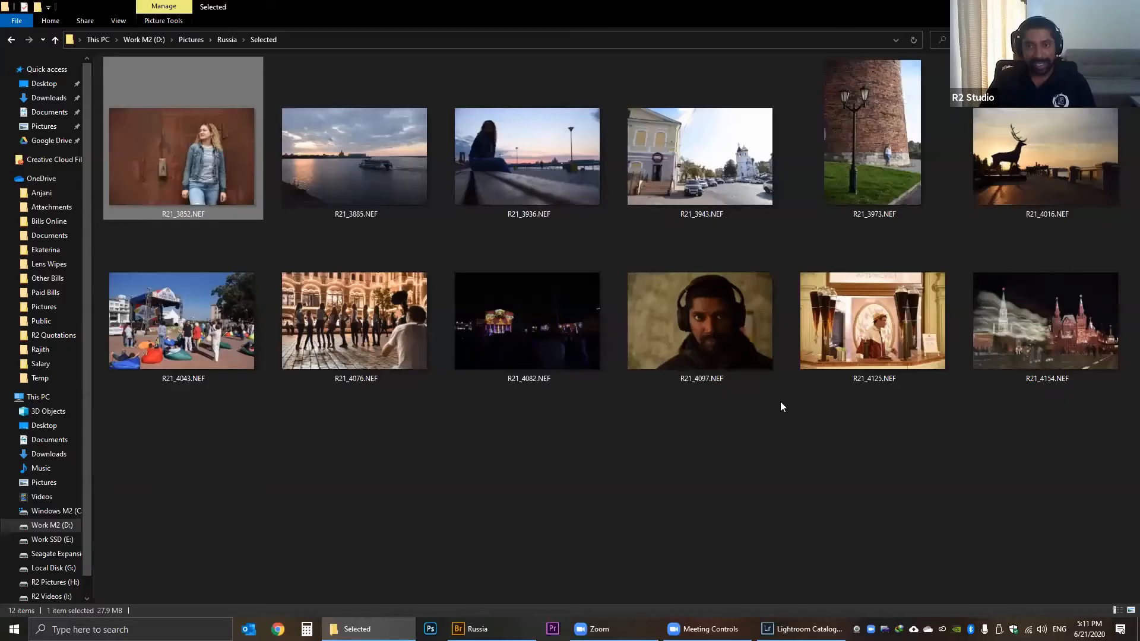
key(ctrl+a)
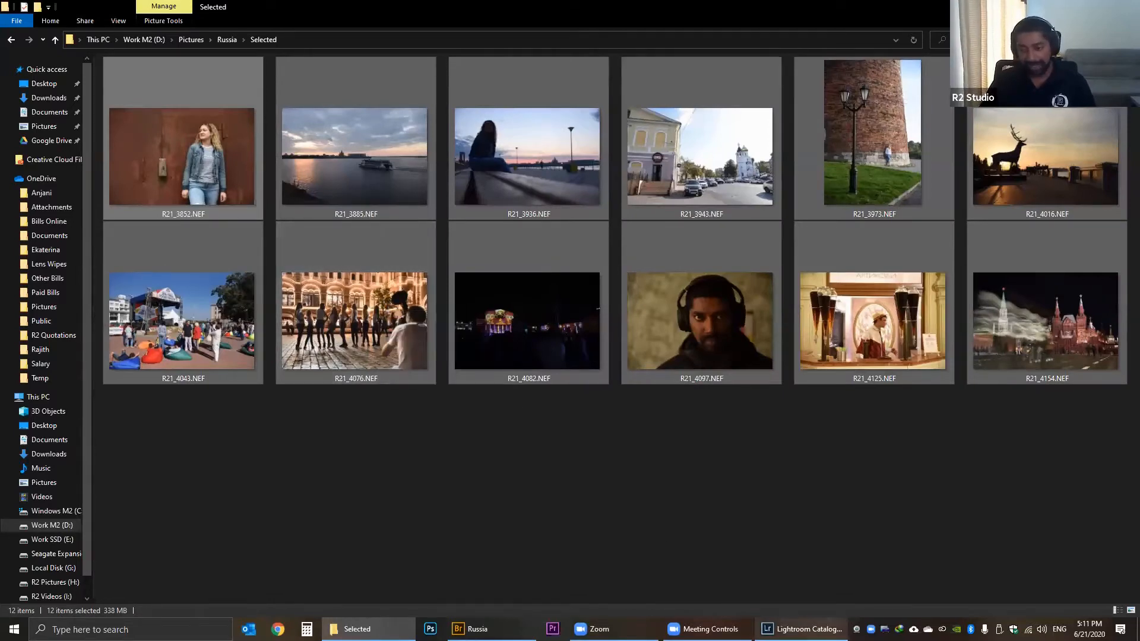
click(797, 624)
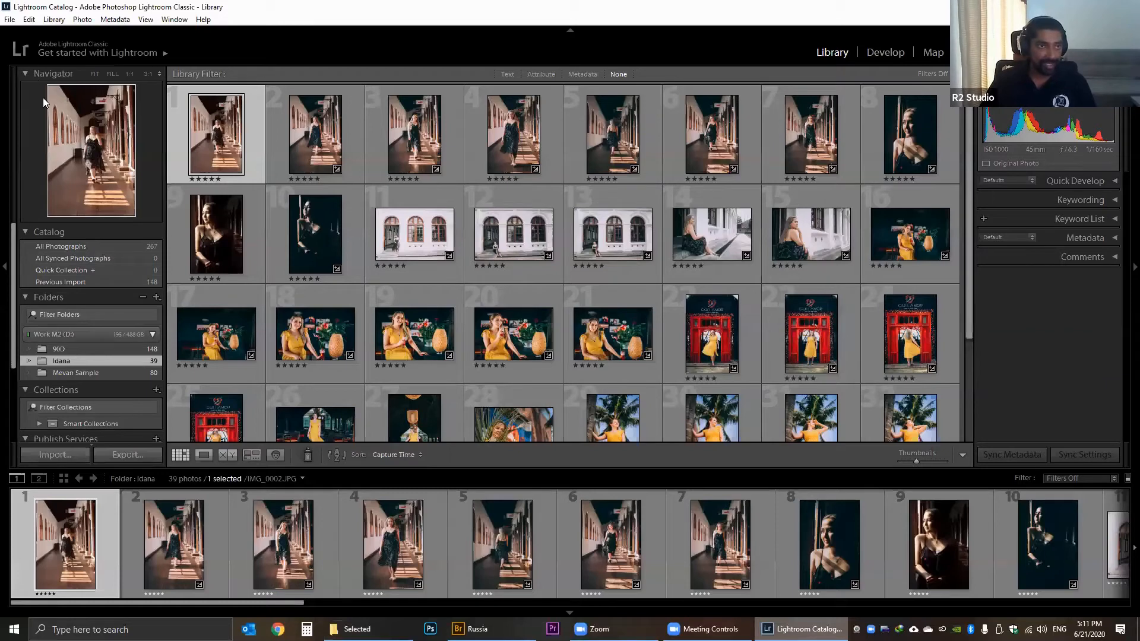
Import all the selected NEF photos from the Russia\Selected folder into the catalog with the Add option.
click(10, 19)
click(71, 91)
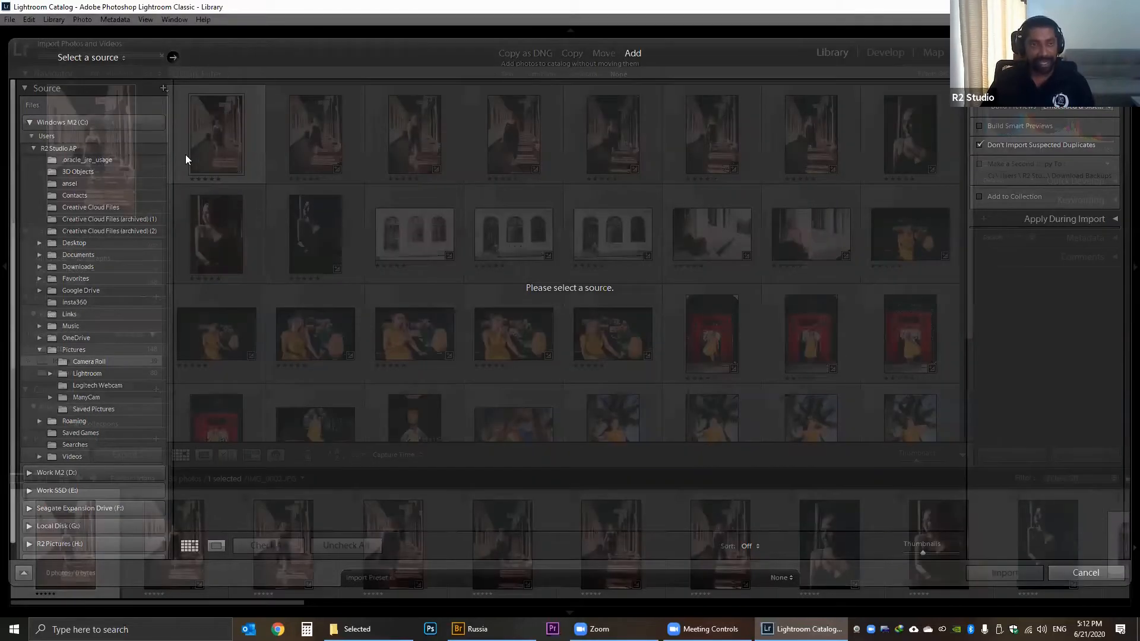
key(alt+Tab)
drag(176, 151, 799, 624)
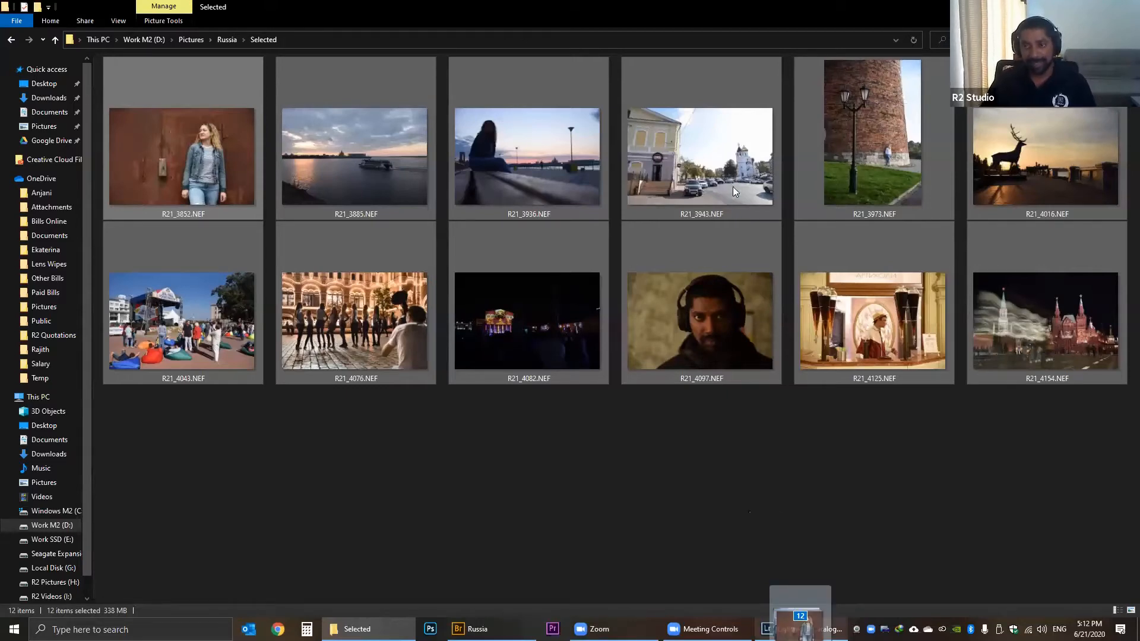
drag(733, 190, 798, 307)
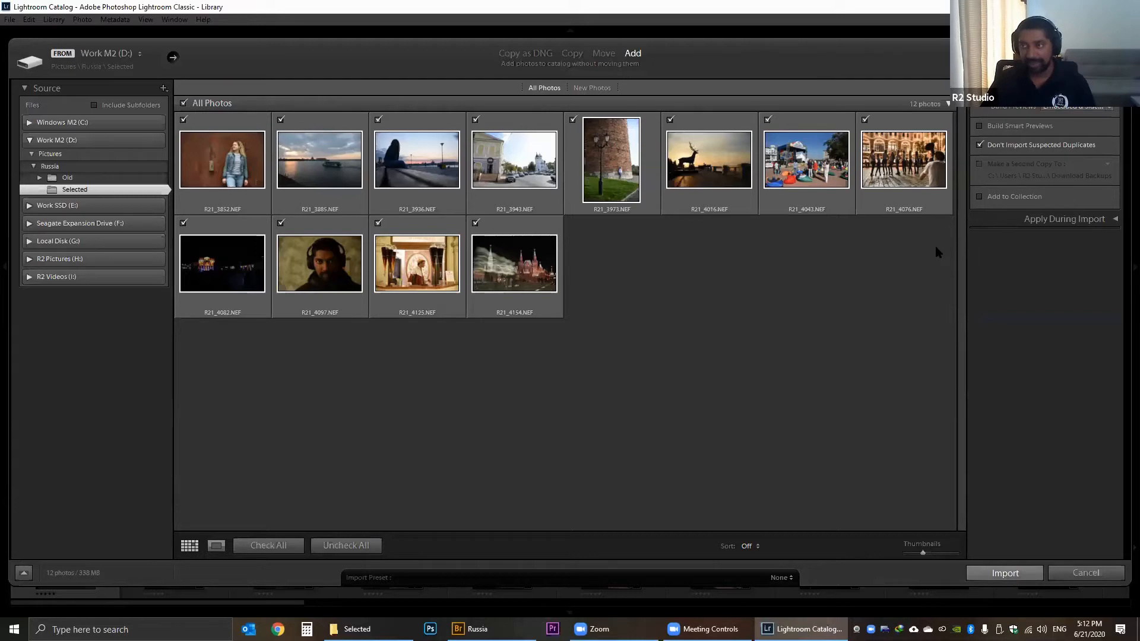
key(Return)
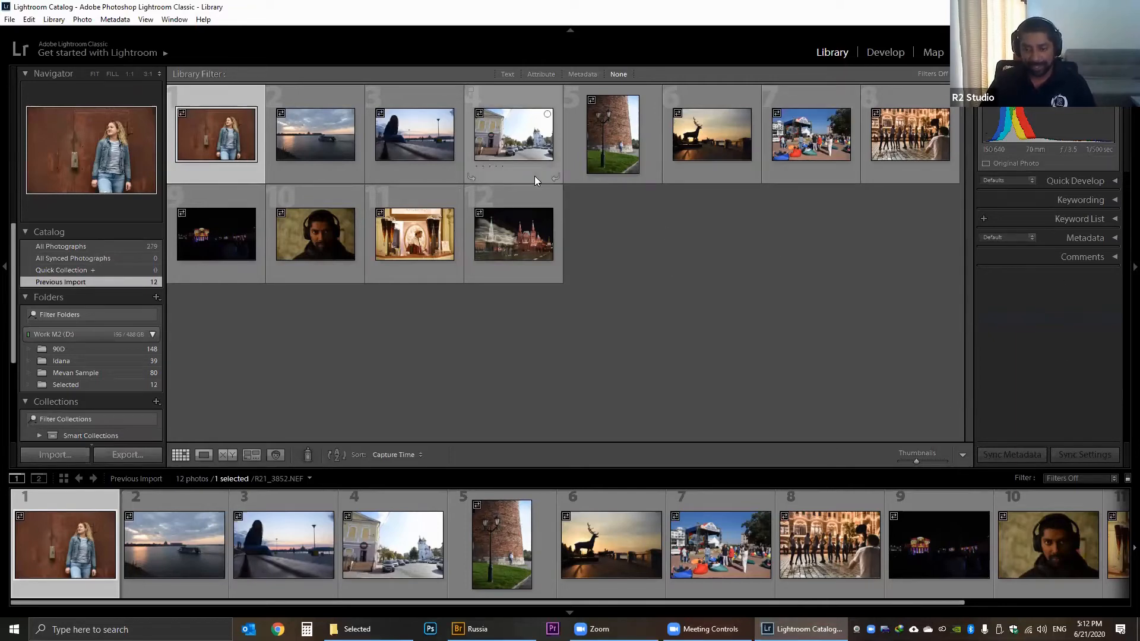
Select the dark night photo R21_4082.NEF and examine its metadata, including the exposure and camera details.
click(719, 566)
click(857, 563)
click(927, 564)
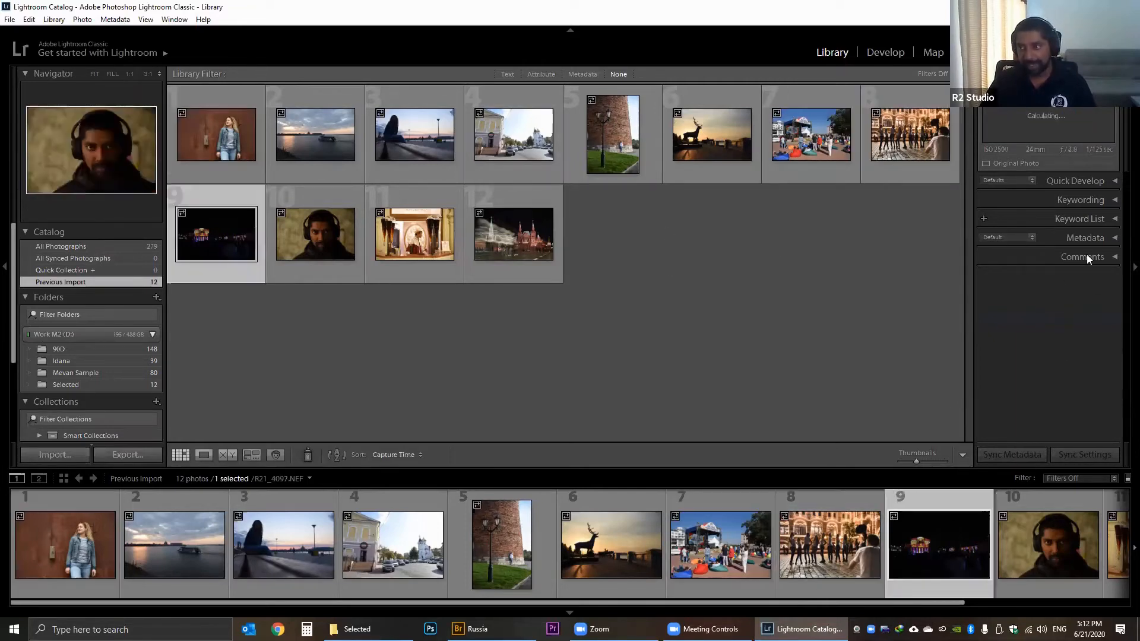
click(1110, 239)
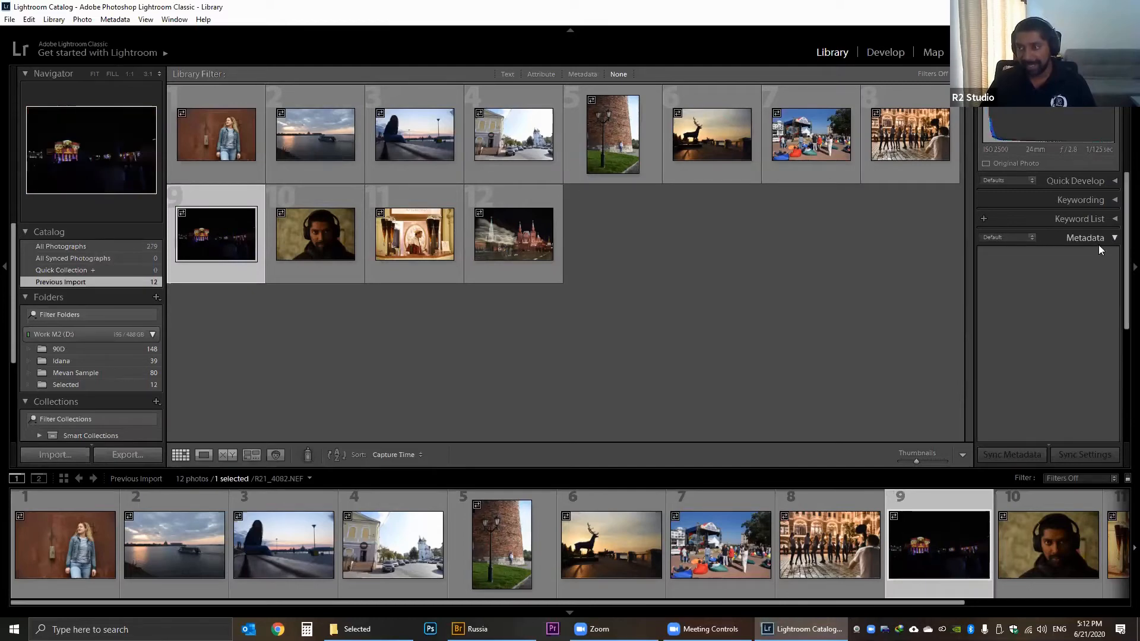
drag(1122, 250, 1123, 333)
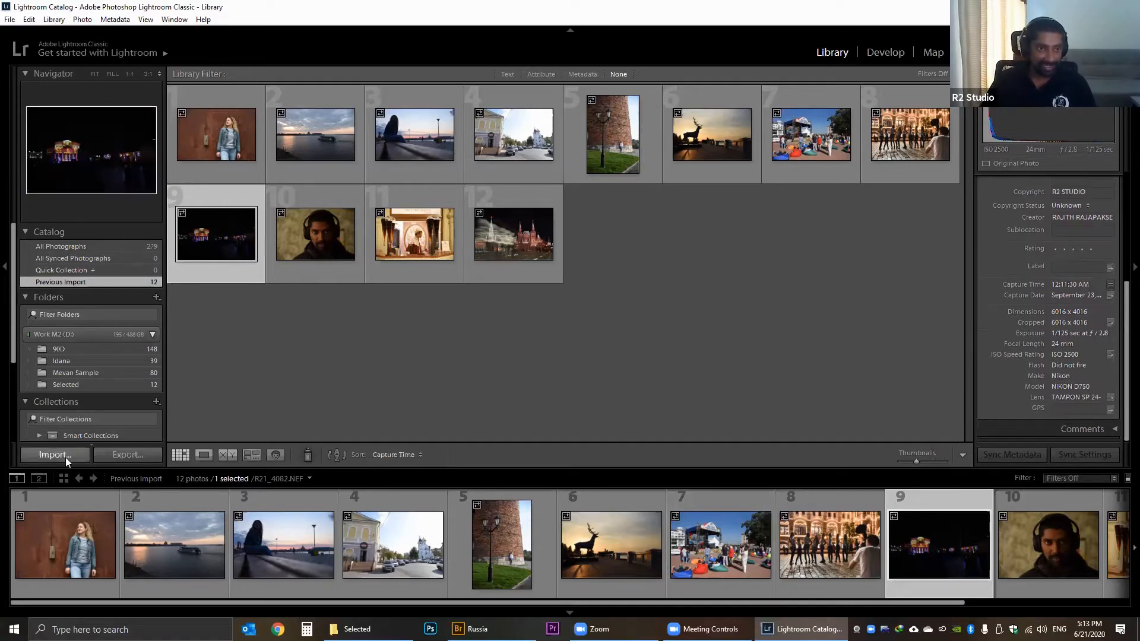
Show the 90D folder, return to the Selected folder and open the deer statue photo R21_4016.NEF in the Develop module.
click(69, 350)
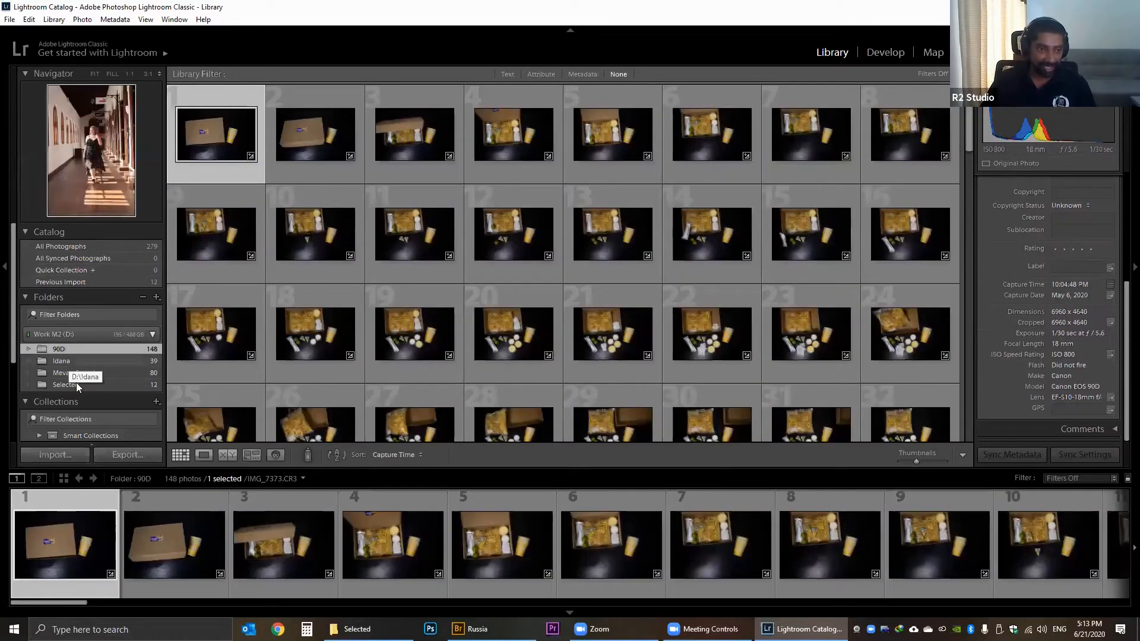
click(75, 384)
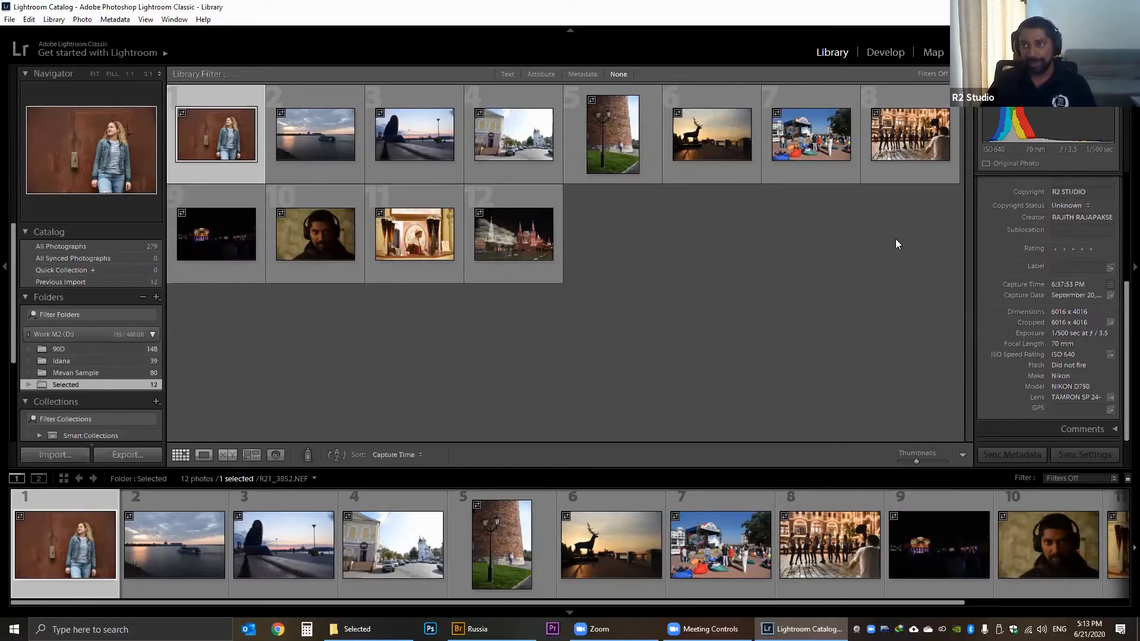
click(890, 58)
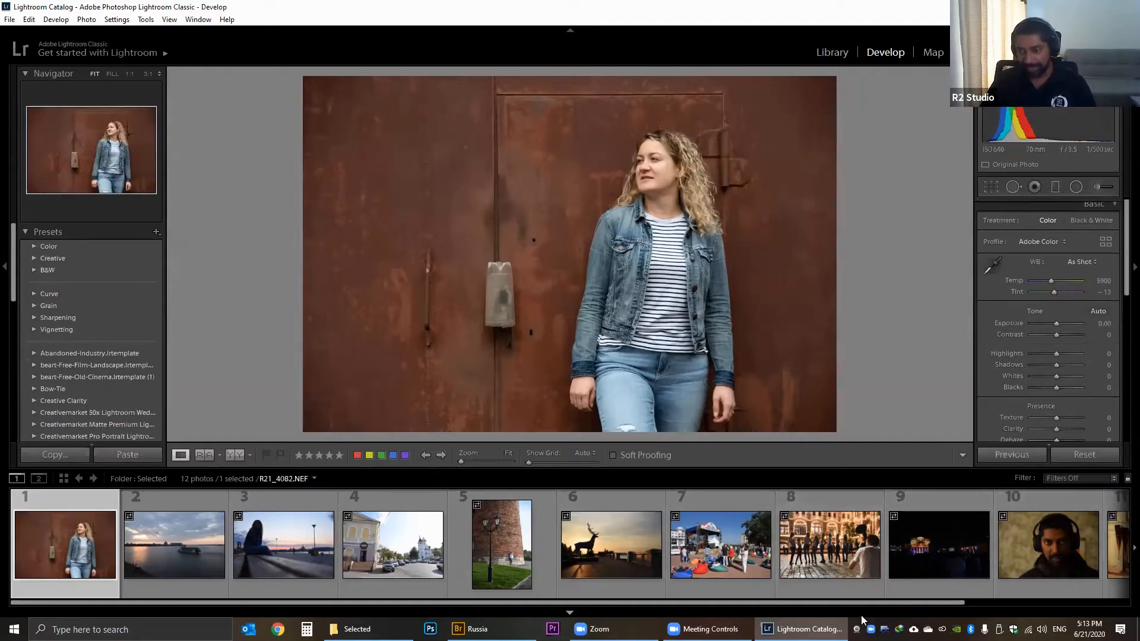
scroll(712, 546, down, 1)
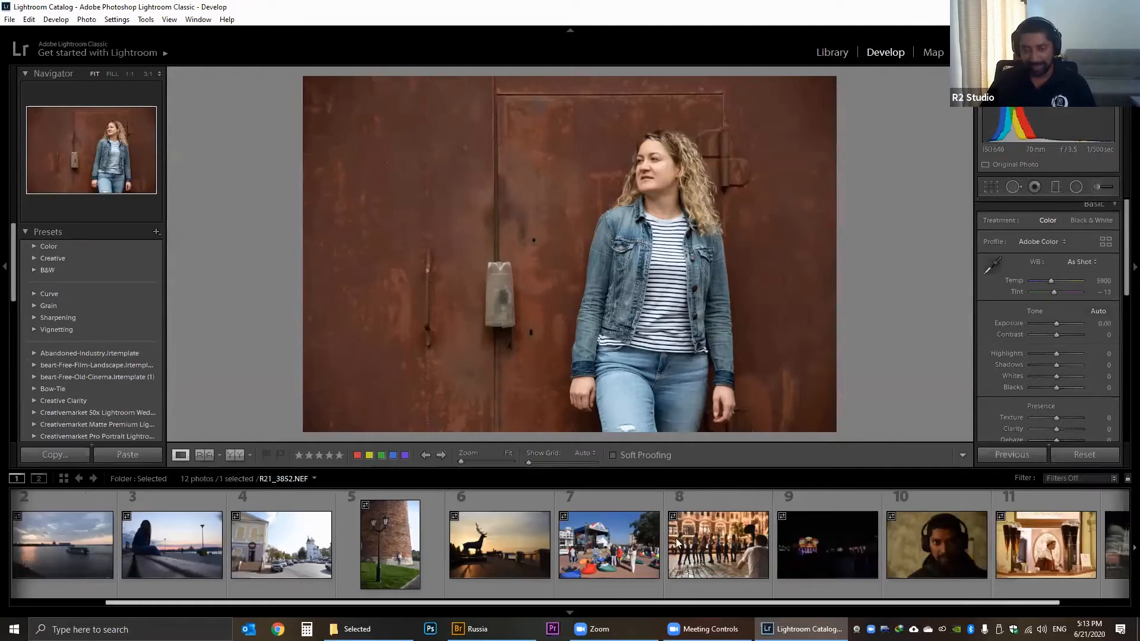
scroll(536, 530, up, 1)
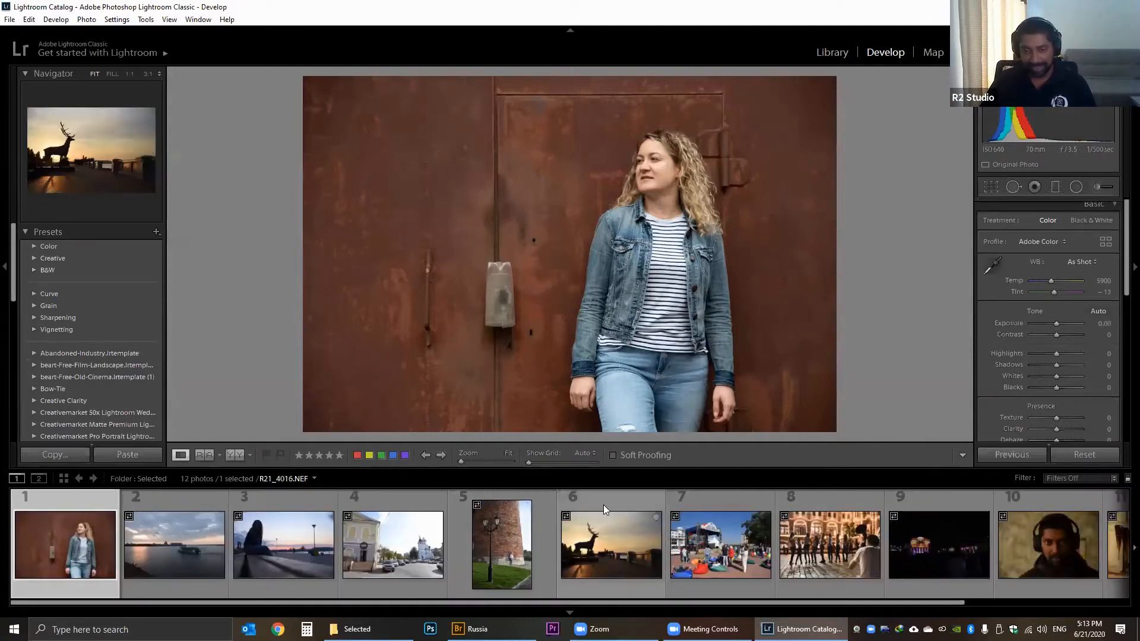
click(600, 547)
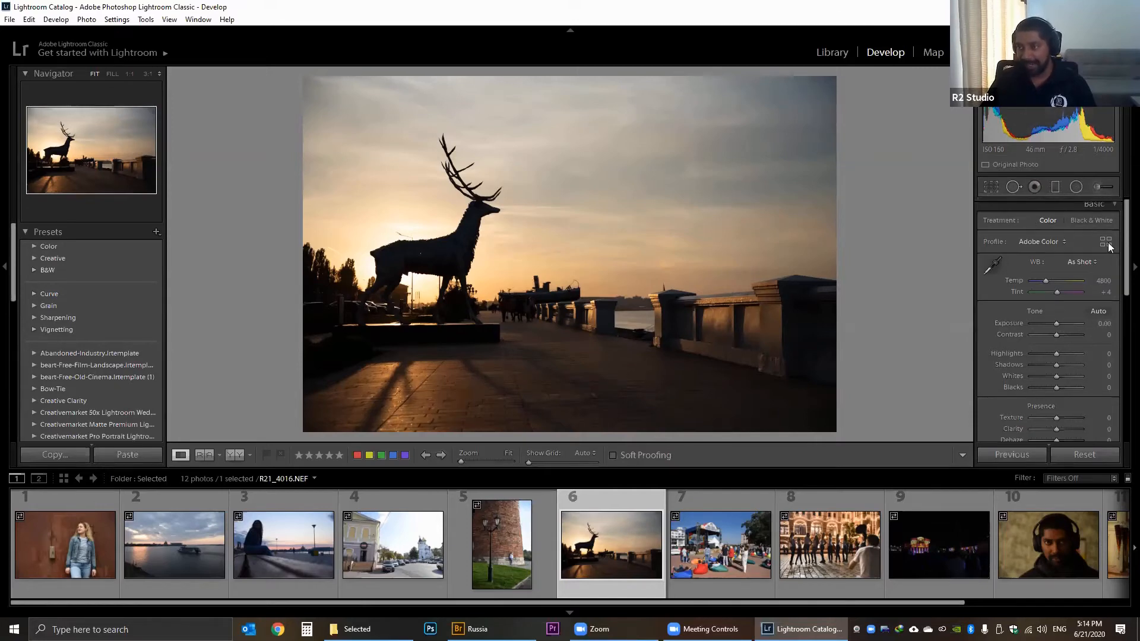
Look through the Develop adjustment sections for the deer photo, from Basic down to Calibration and back.
scroll(1122, 239, down, 1)
drag(1122, 240, 1121, 337)
scroll(1088, 291, up, 10)
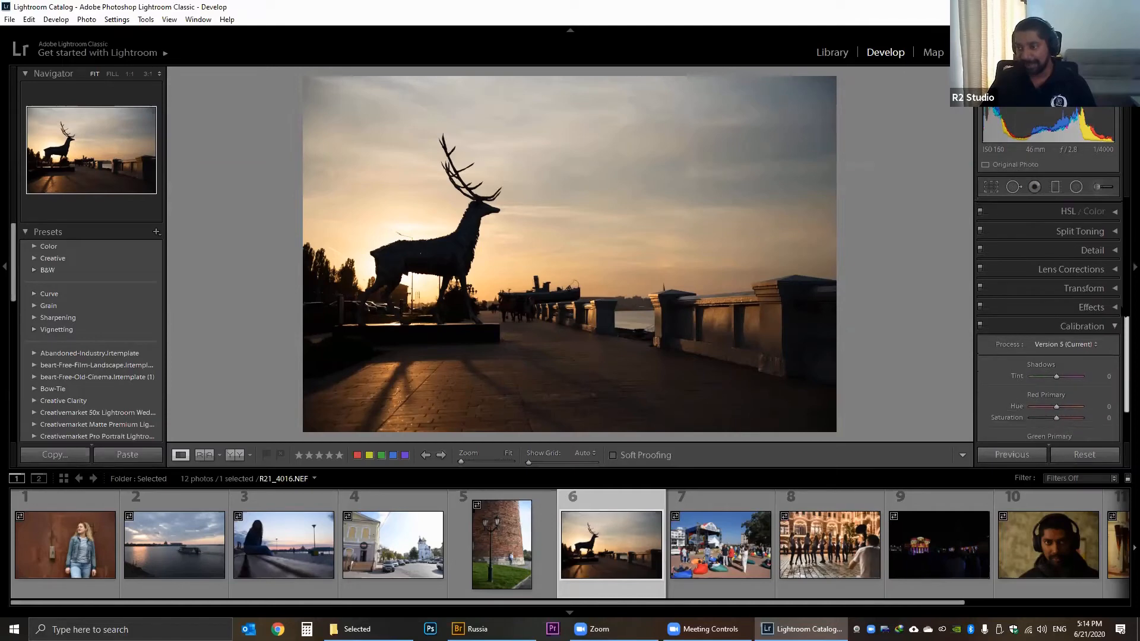
scroll(1087, 287, up, 1)
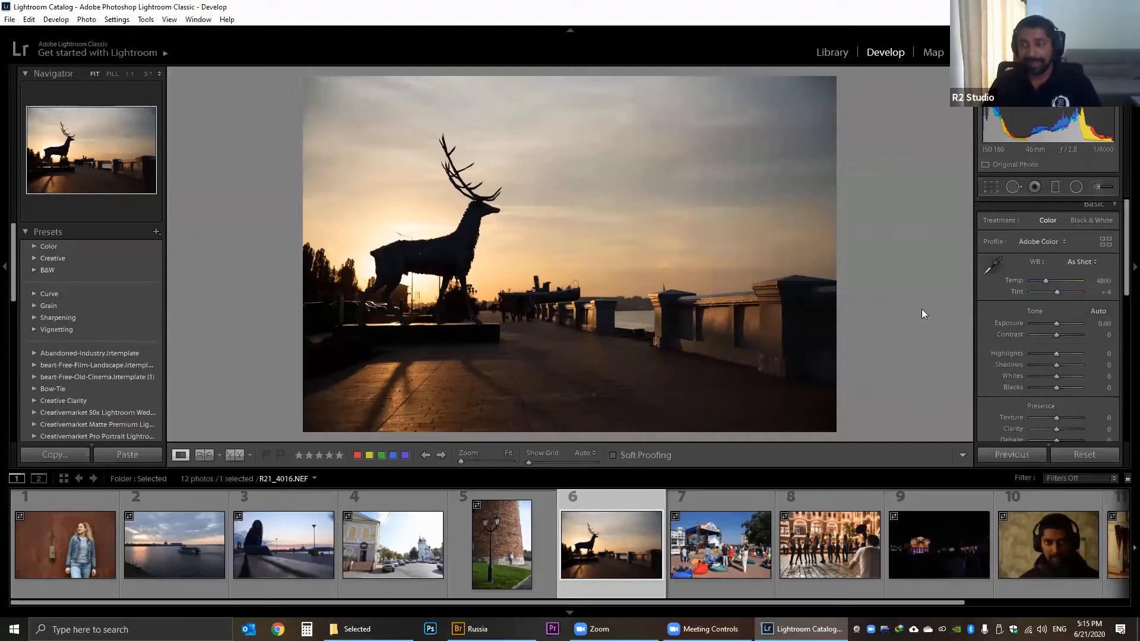
Return to the Library module and review the metadata of the deer photo.
click(834, 53)
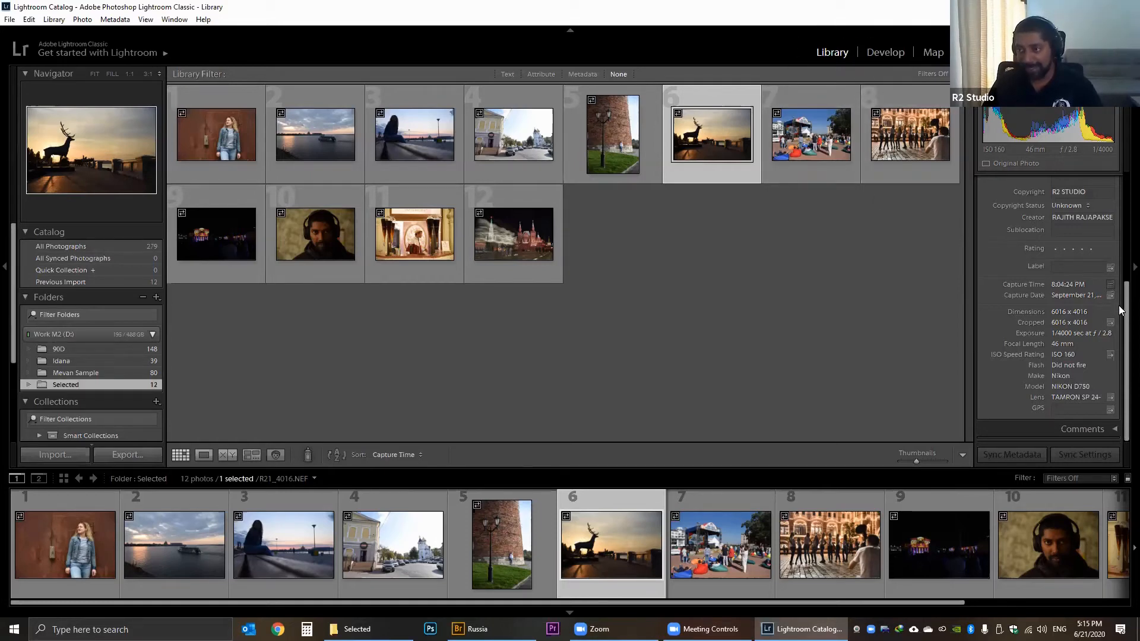
drag(1127, 312, 1127, 202)
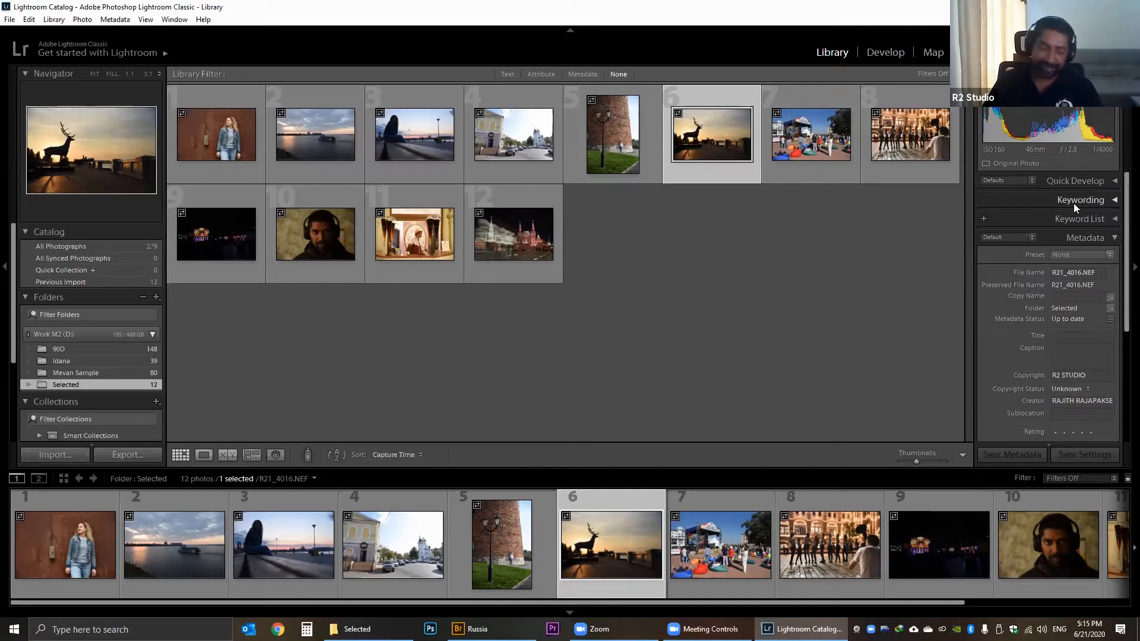
Add the keyword Russia to the first photo, R21_3852.NEF, correcting its spelling, and collapse the Keywording section.
click(1091, 199)
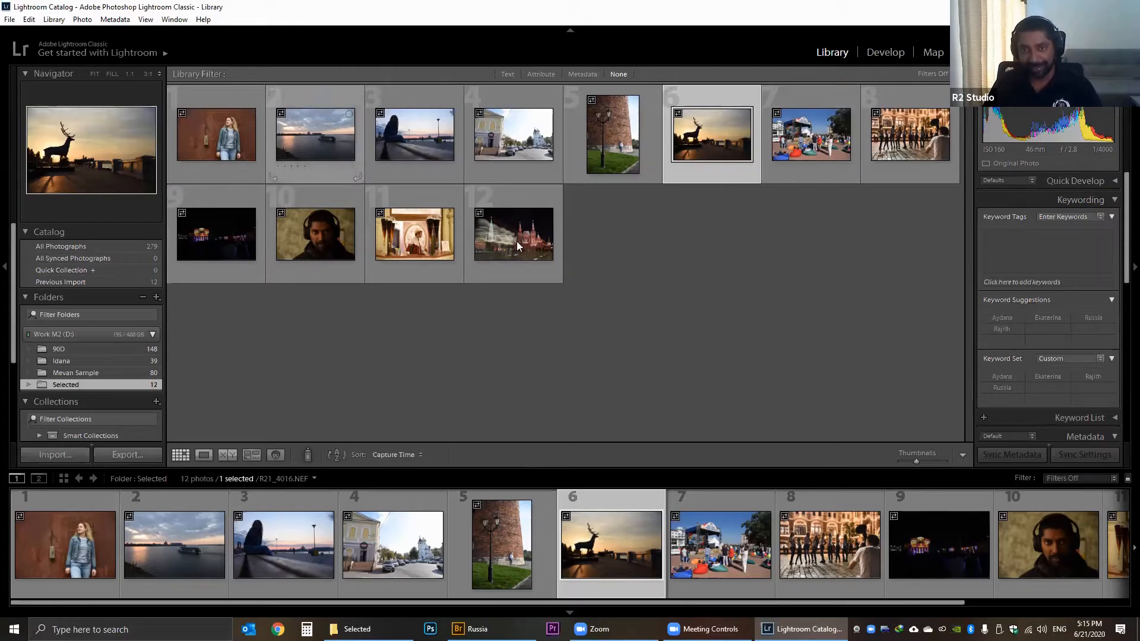
click(72, 560)
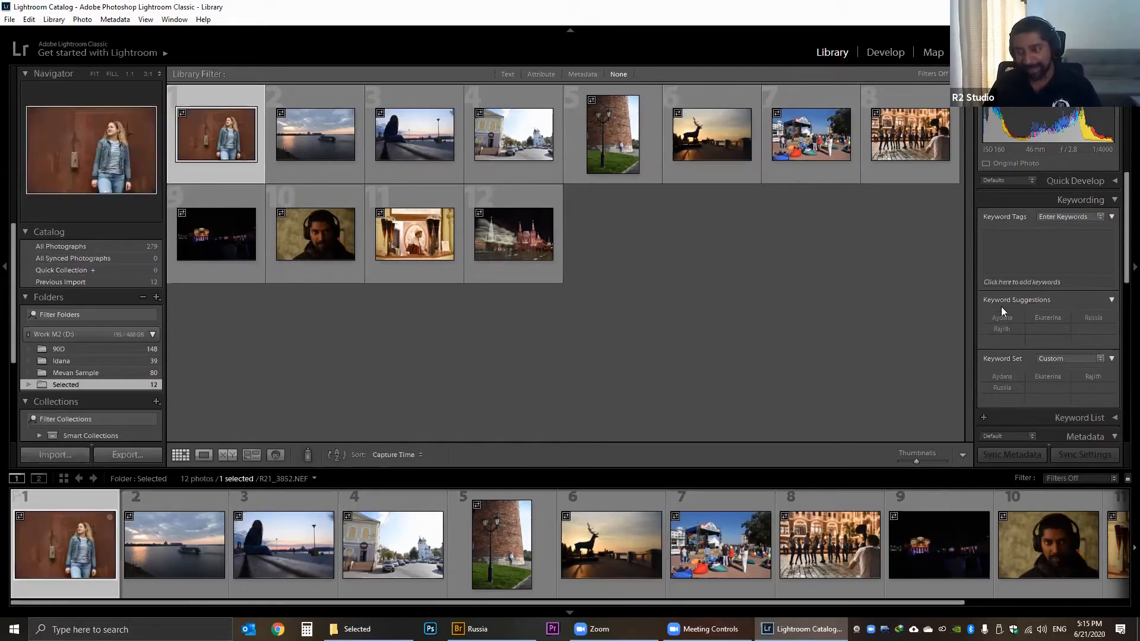
click(1018, 256)
text(Rusi)
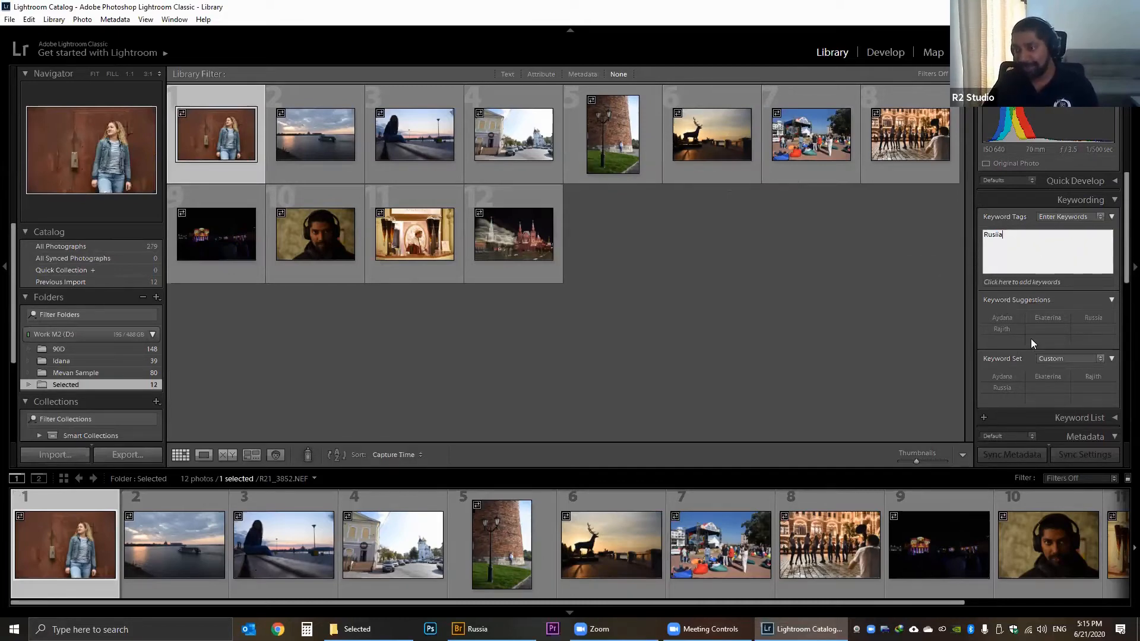
text(ia)
key(Return)
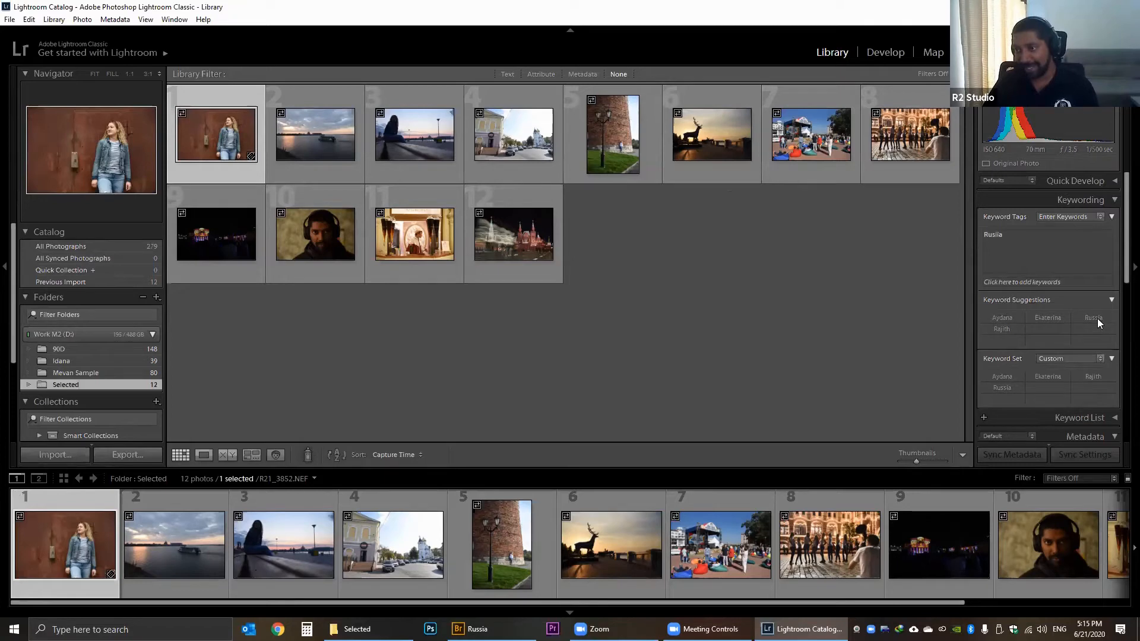
click(1031, 235)
key(BackSpace)
key(BackSpace)
key(BackSpace)
text(sia)
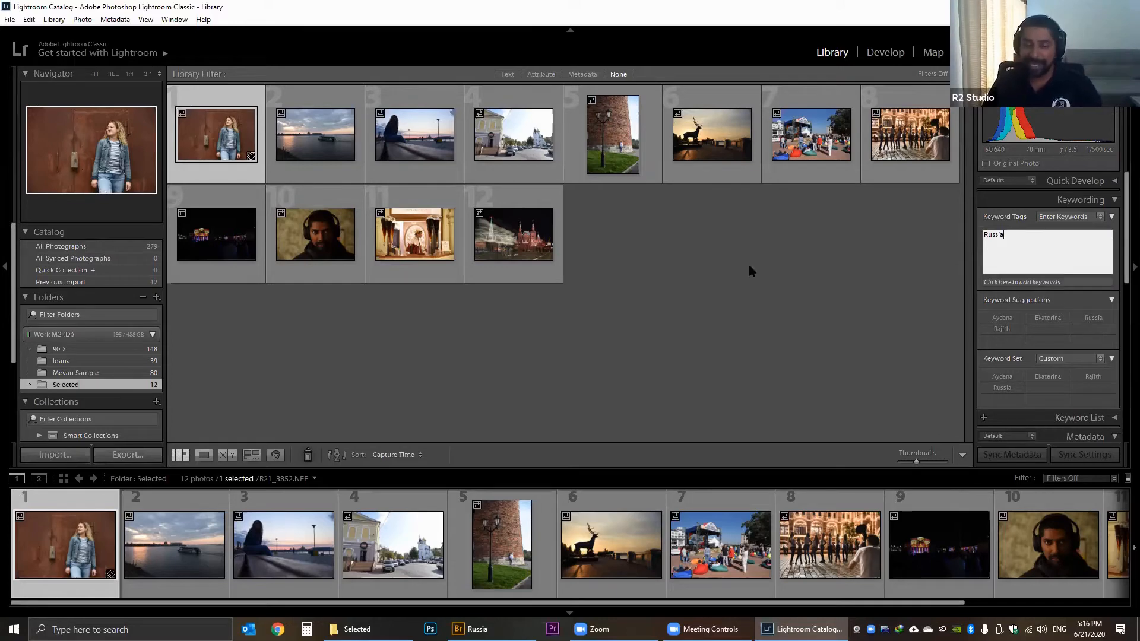
click(1086, 200)
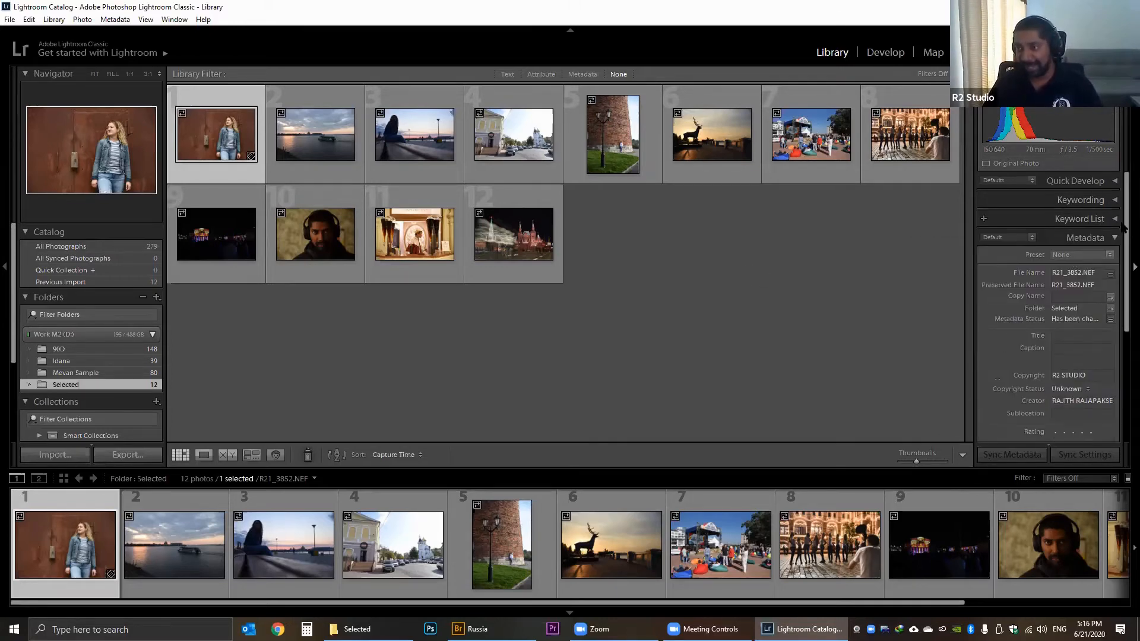
Review the metadata of the first photo, R21_3852.NEF, and check its folder in the catalog.
scroll(1122, 274, down, 2)
scroll(1122, 276, down, 2)
scroll(1122, 276, up, 2)
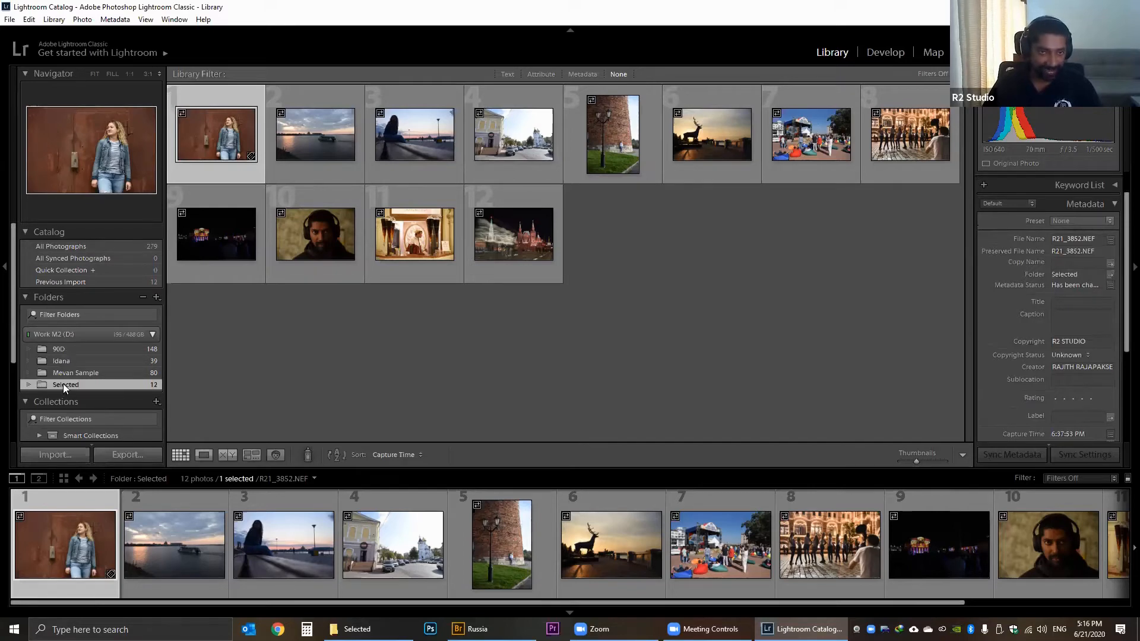
click(67, 349)
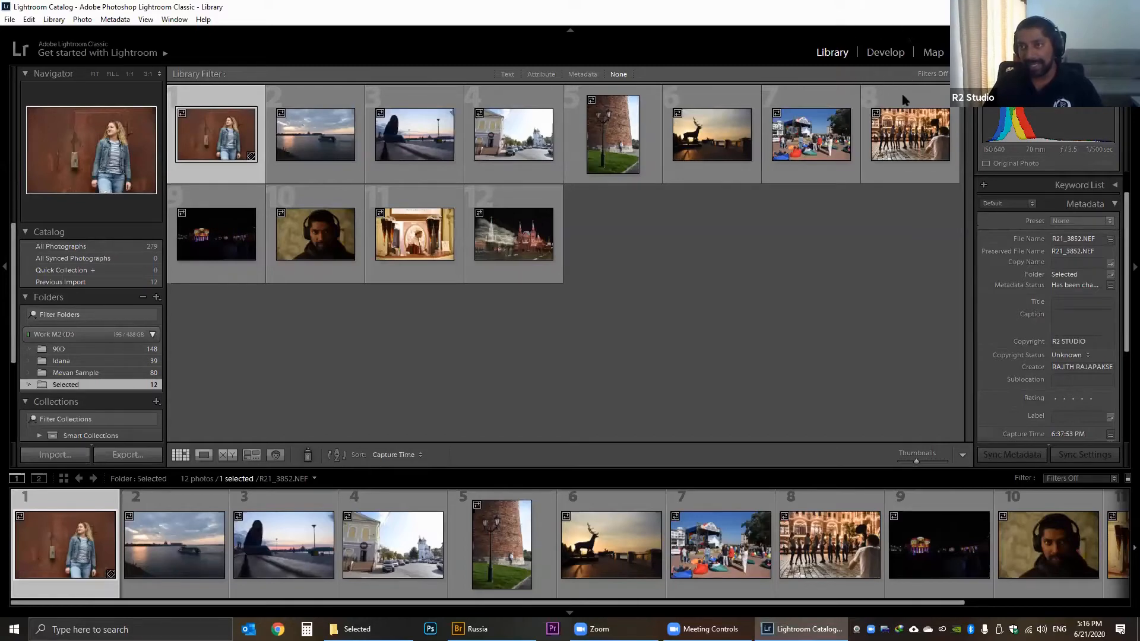
Open the deer statue photo R21_4016.NEF in the Develop module and collapse the Basic and Calibration sections.
click(880, 52)
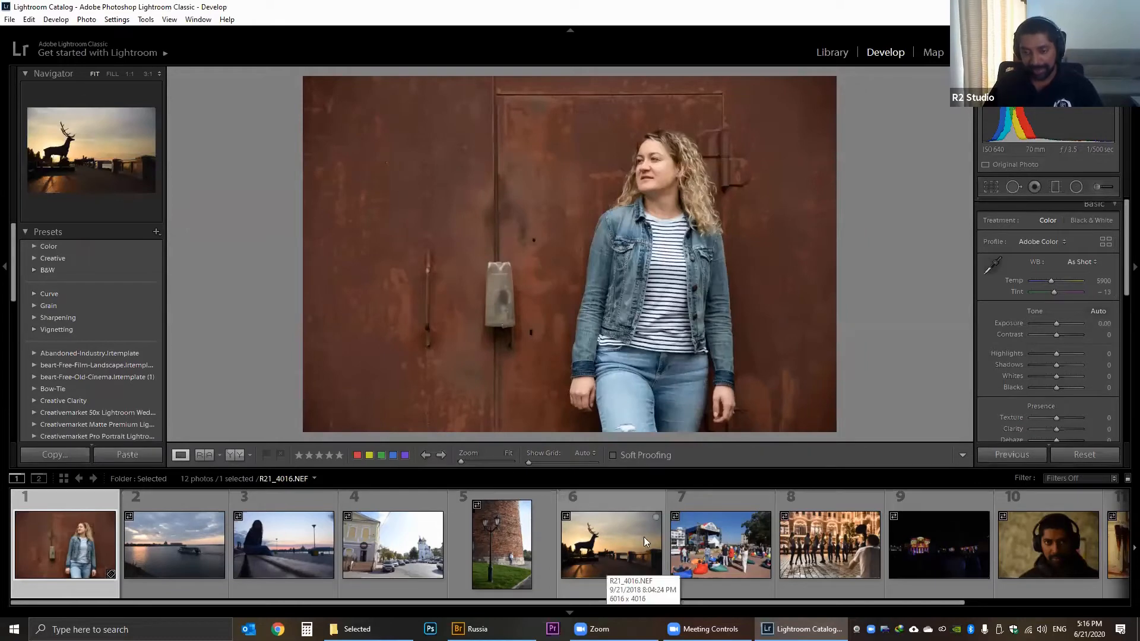
click(606, 567)
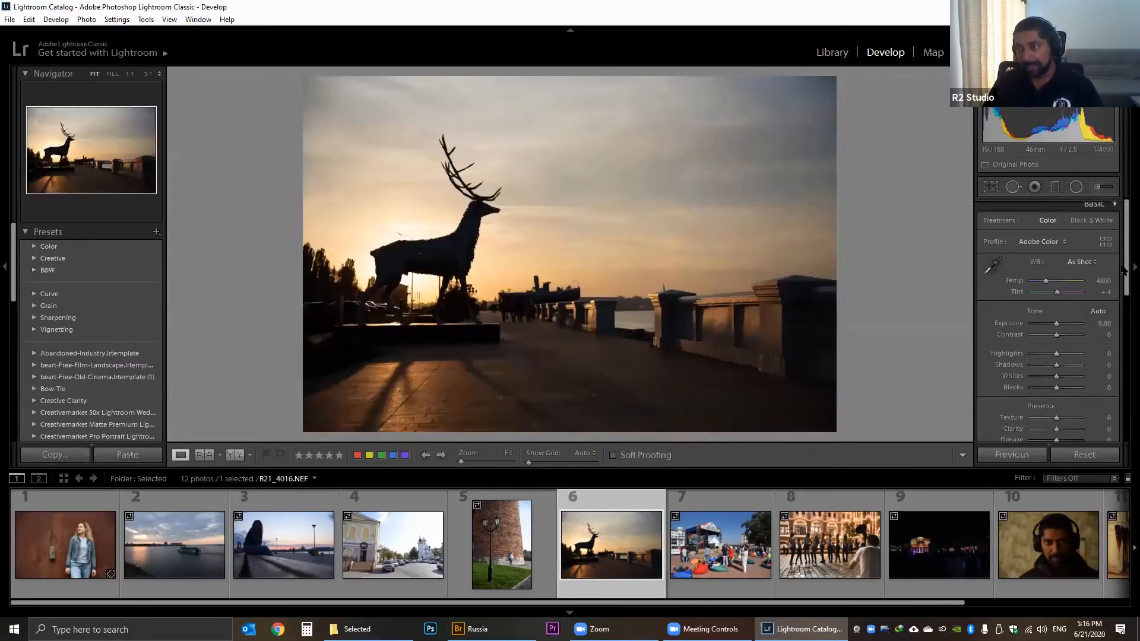
scroll(1103, 205, up, 1)
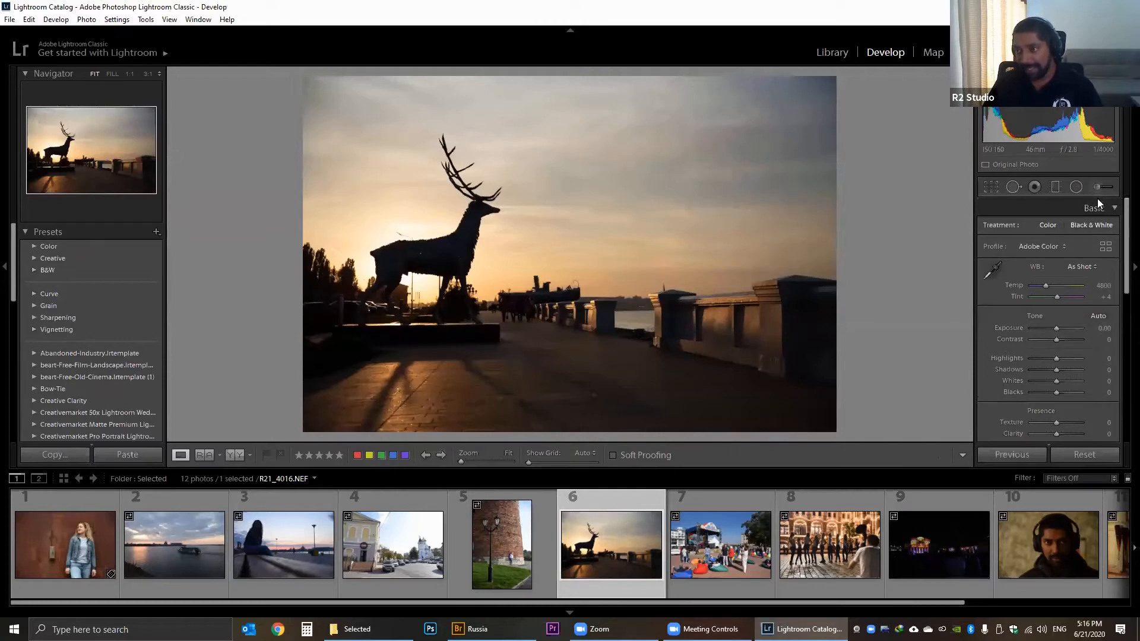
click(1112, 208)
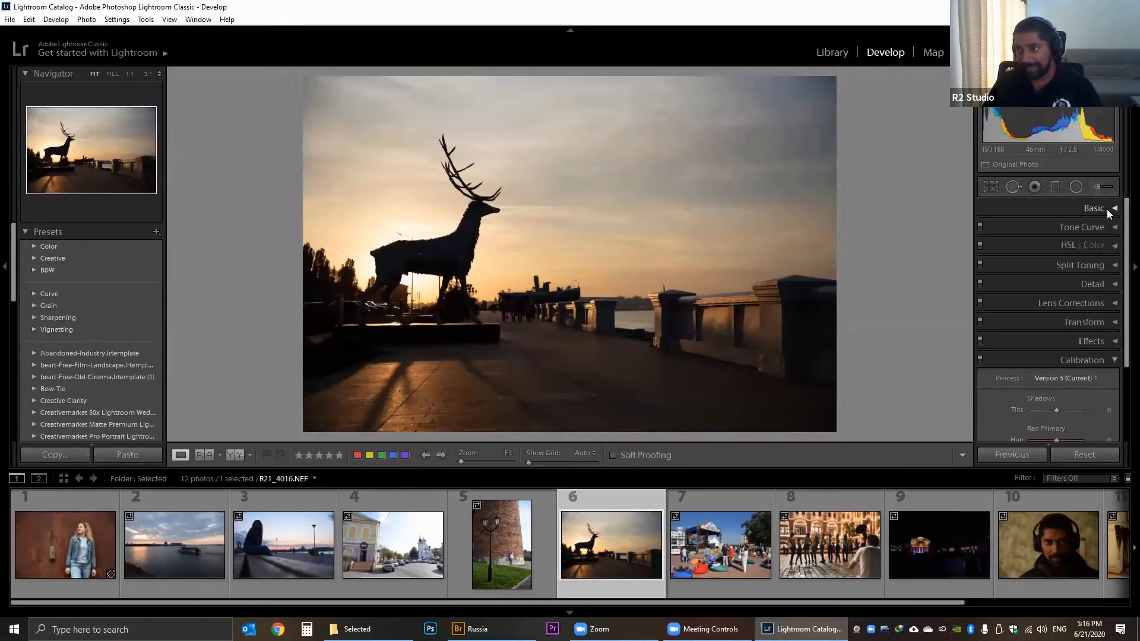
click(1115, 361)
click(1115, 358)
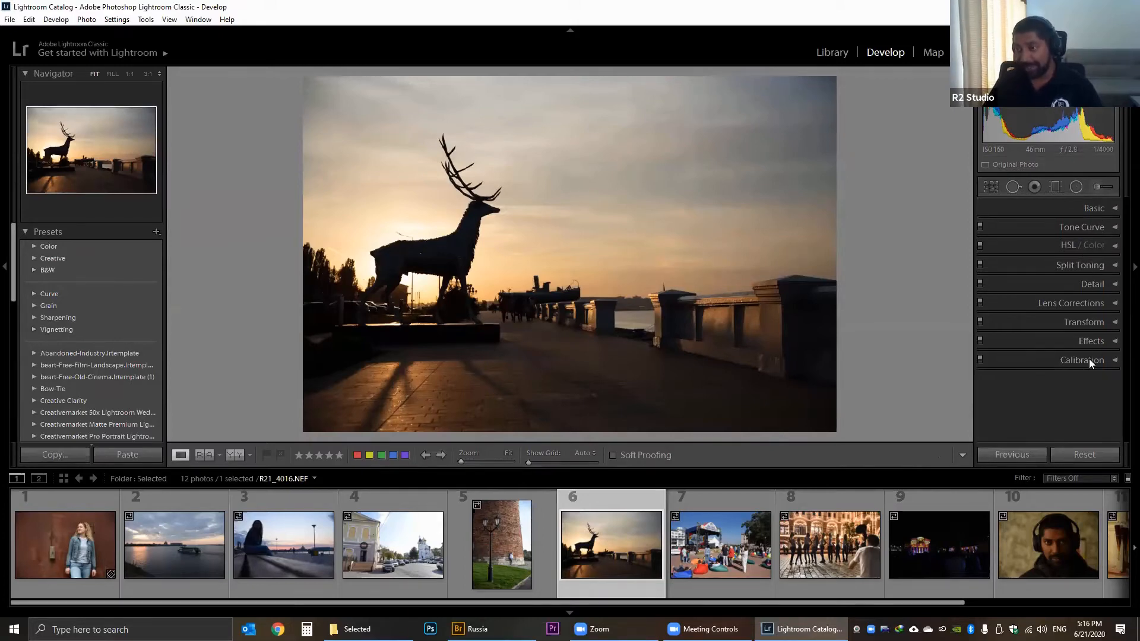
Expand the Basic adjustments and alternately cool and warm the deer photo's Temp, trying the Tint too, ending at a Temp of 2952.
click(1113, 211)
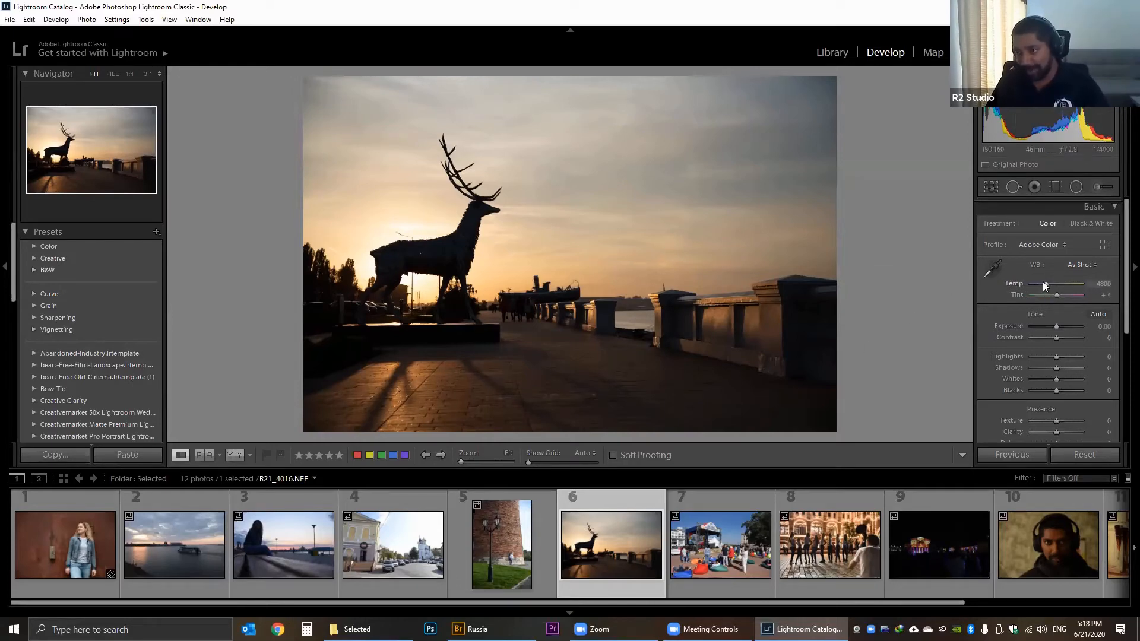
drag(1045, 284, 1036, 283)
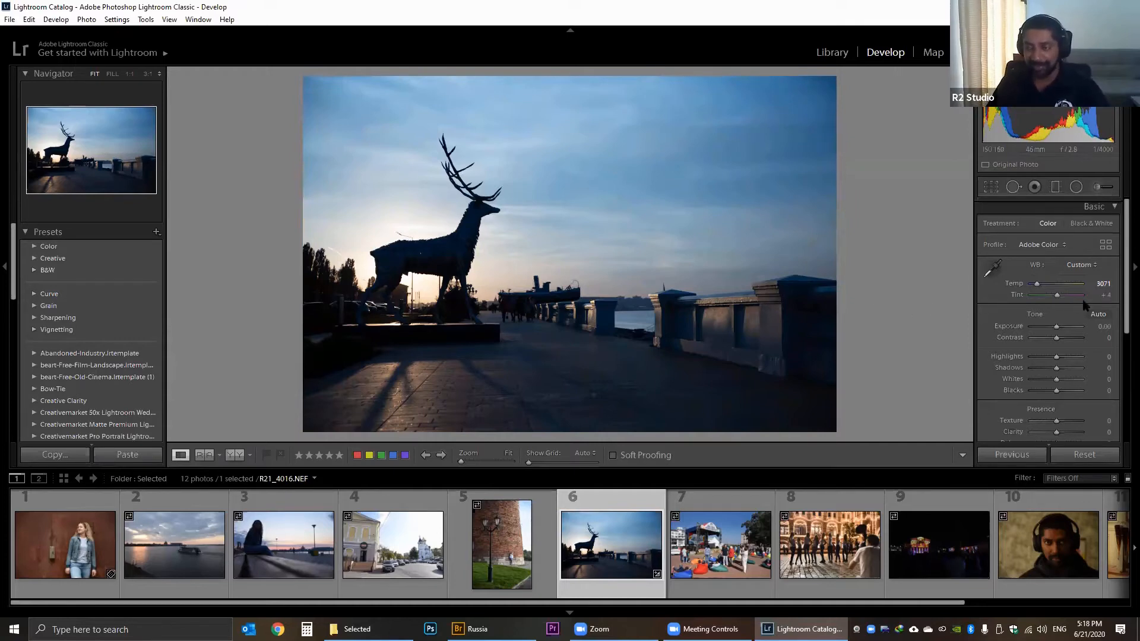
drag(1038, 283, 1058, 289)
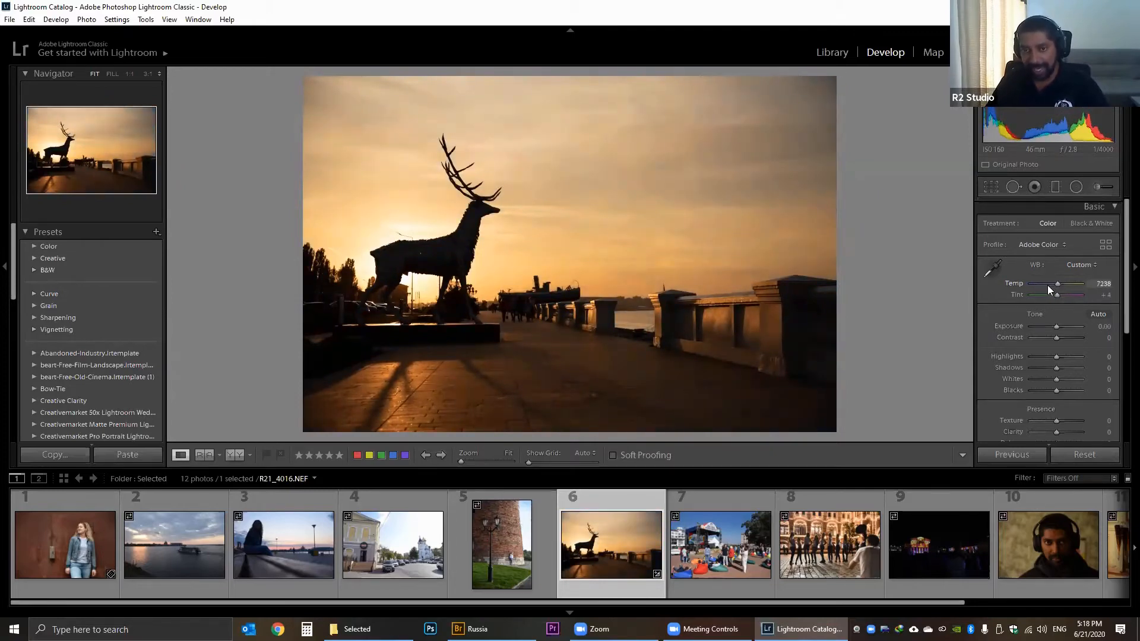
drag(1047, 285, 1040, 286)
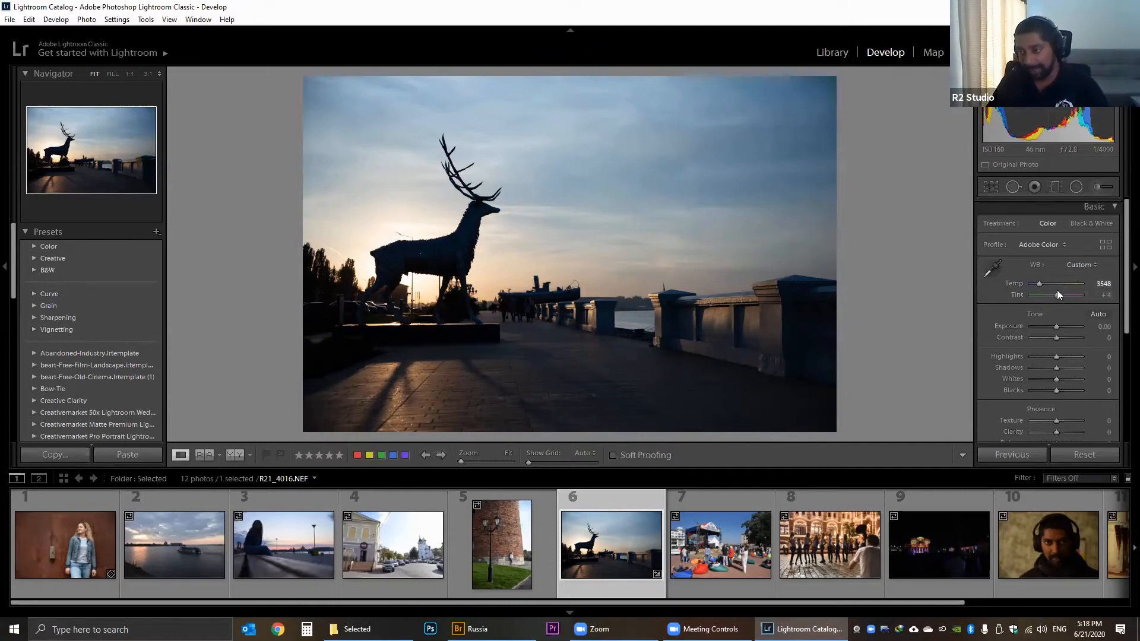
mouse_move(1057, 293)
mouse_down()
mouse_move(1078, 303)
mouse_move(1038, 295)
mouse_move(1074, 299)
mouse_move(1058, 296)
mouse_up()
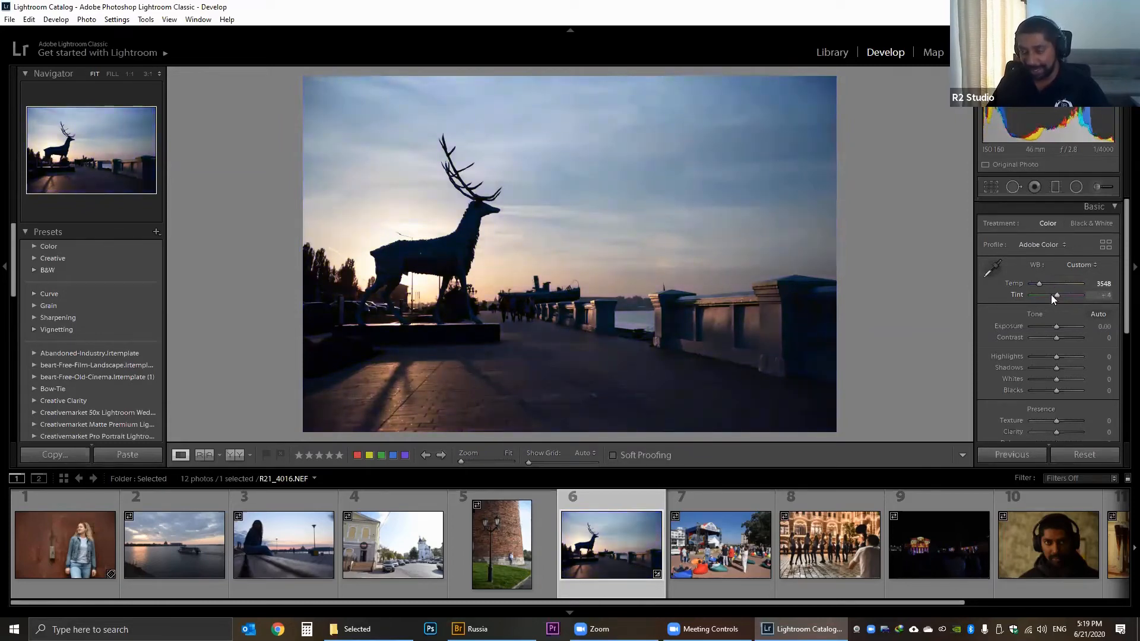
drag(1040, 285, 1043, 285)
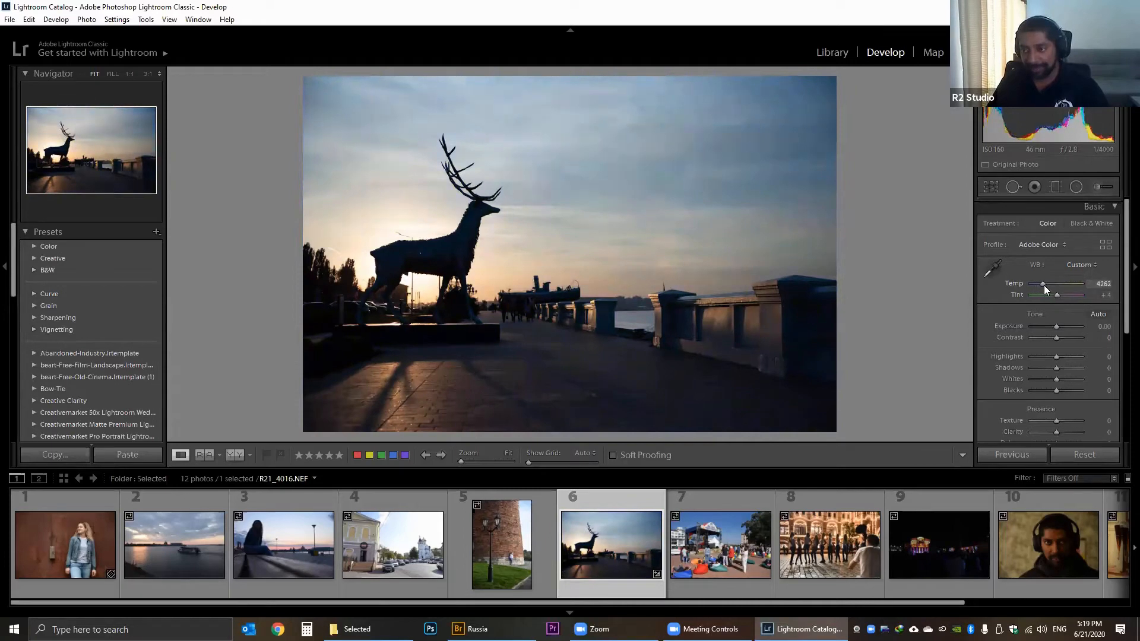
drag(1043, 287, 1036, 288)
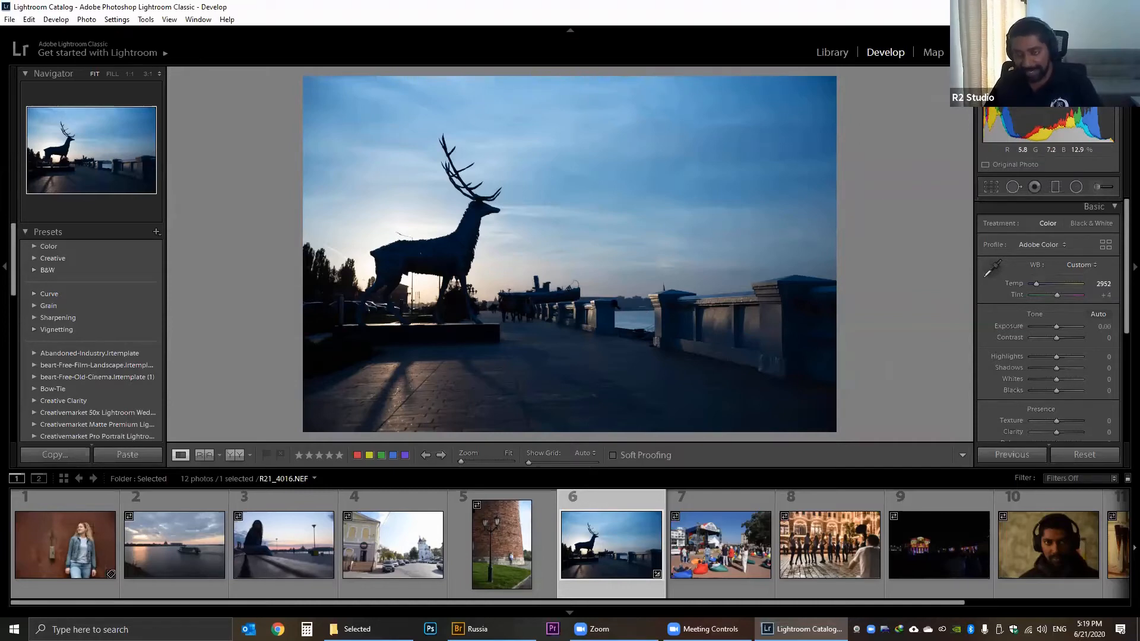
Compare the cooled deer photo with its original by switching the before view on and off twice.
key(backslash)
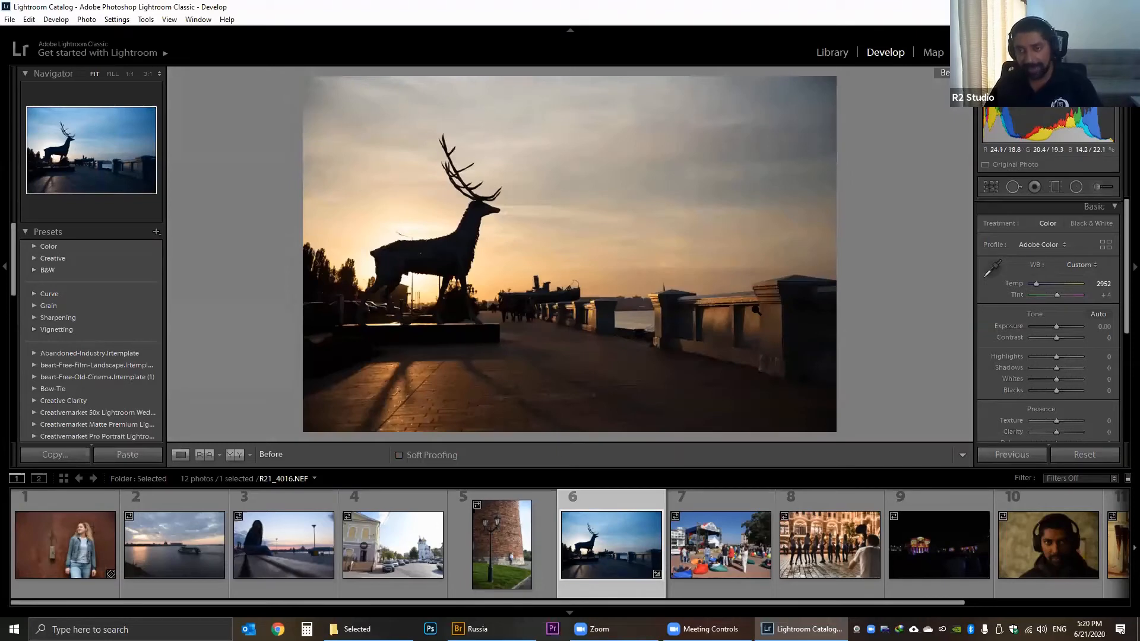
key(backslash)
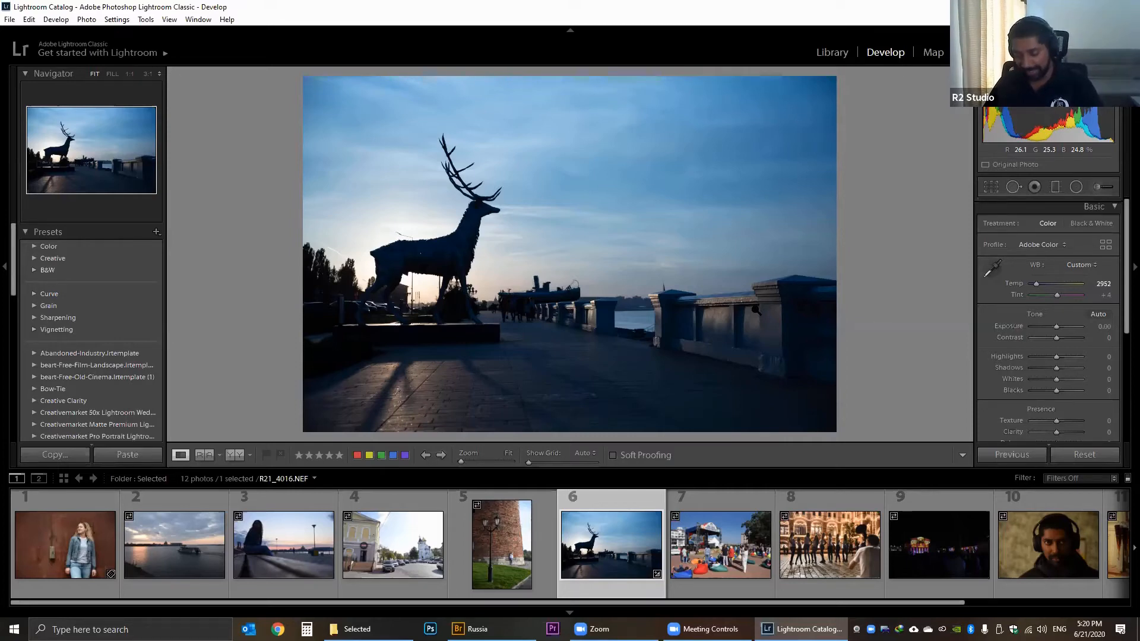
key(backslash)
key(backslash)
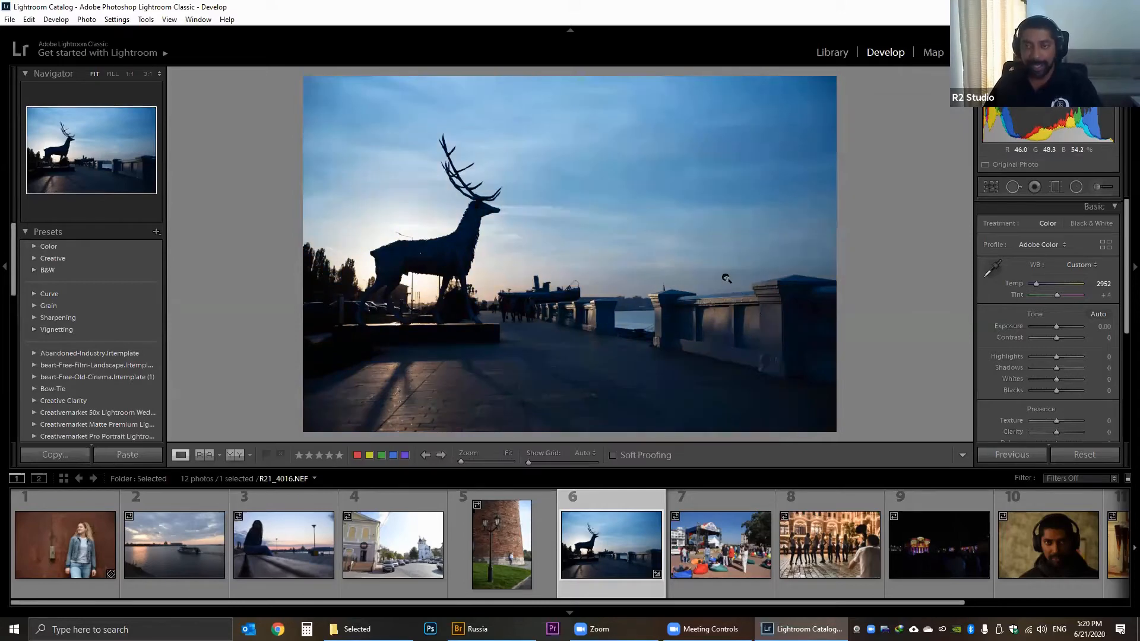
With before and after side by side, try a Temp of 42857 on the deer photo, settle on 2833 and return to the single view.
click(234, 456)
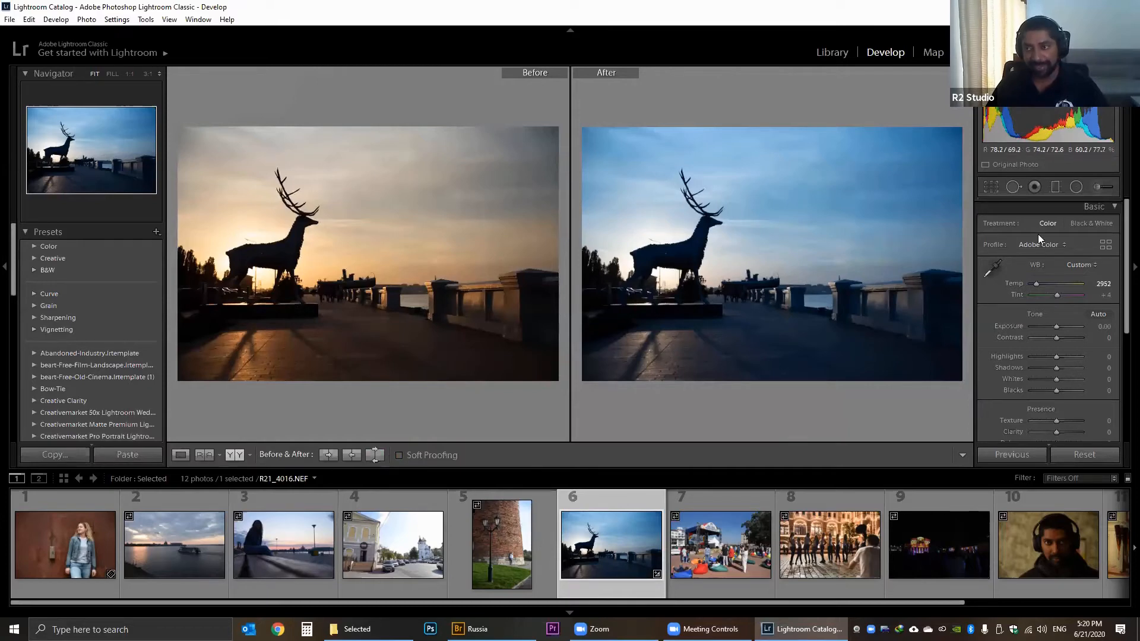
drag(1037, 284, 1081, 284)
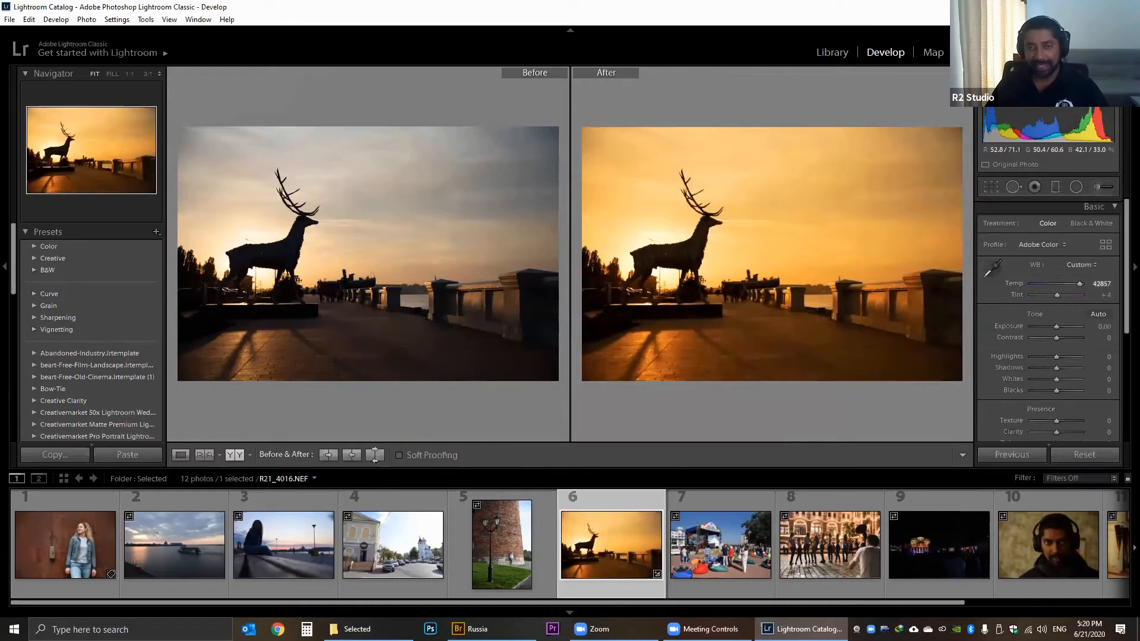
drag(1079, 284, 1036, 284)
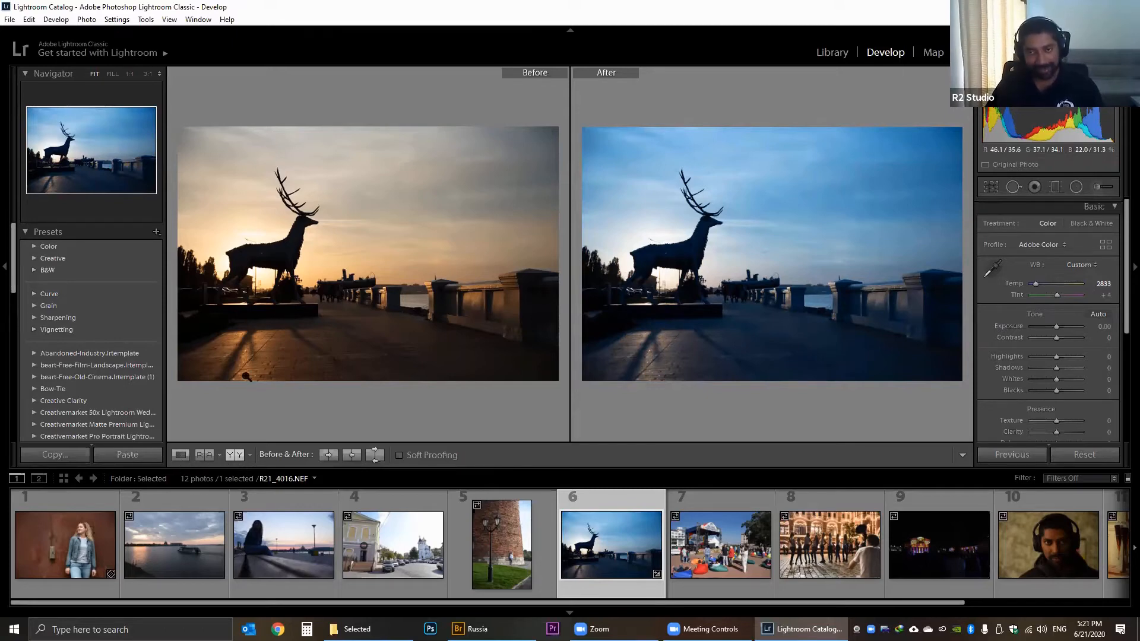
key(d)
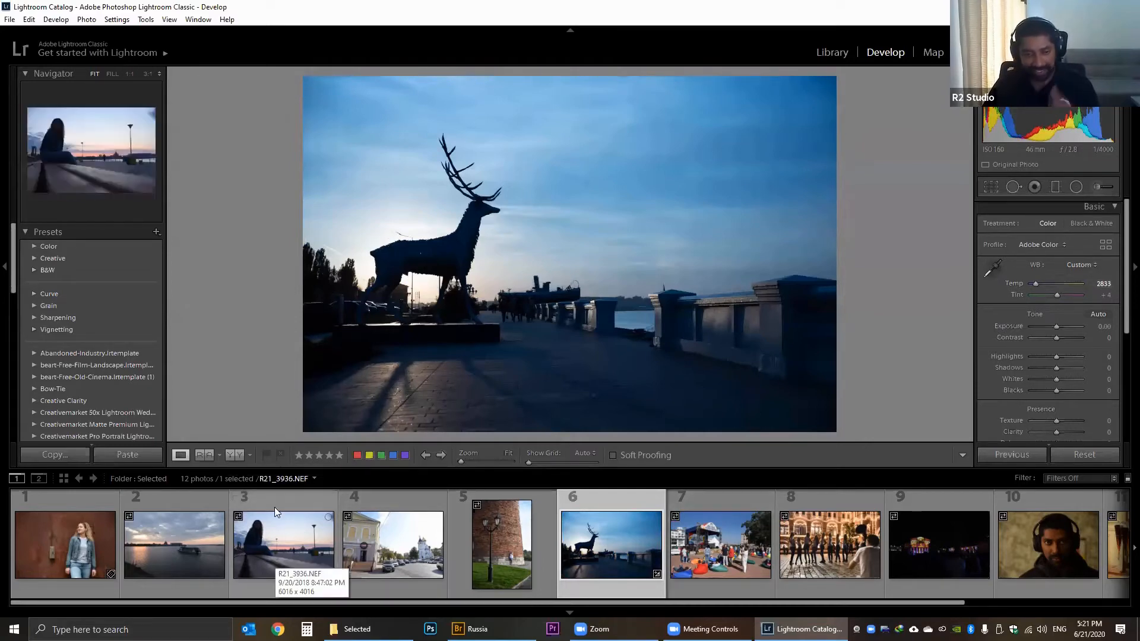
Open the photo of the woman on the bench, R21_3936.NEF, and raise its Shadows to +100.
click(284, 541)
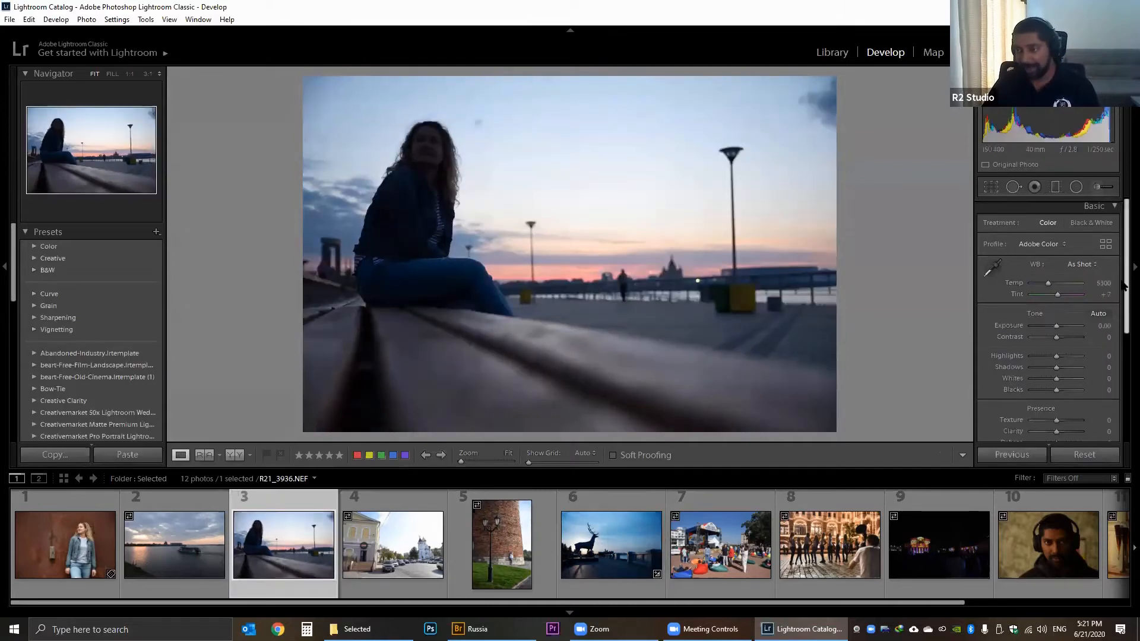
scroll(1039, 299, down, 1)
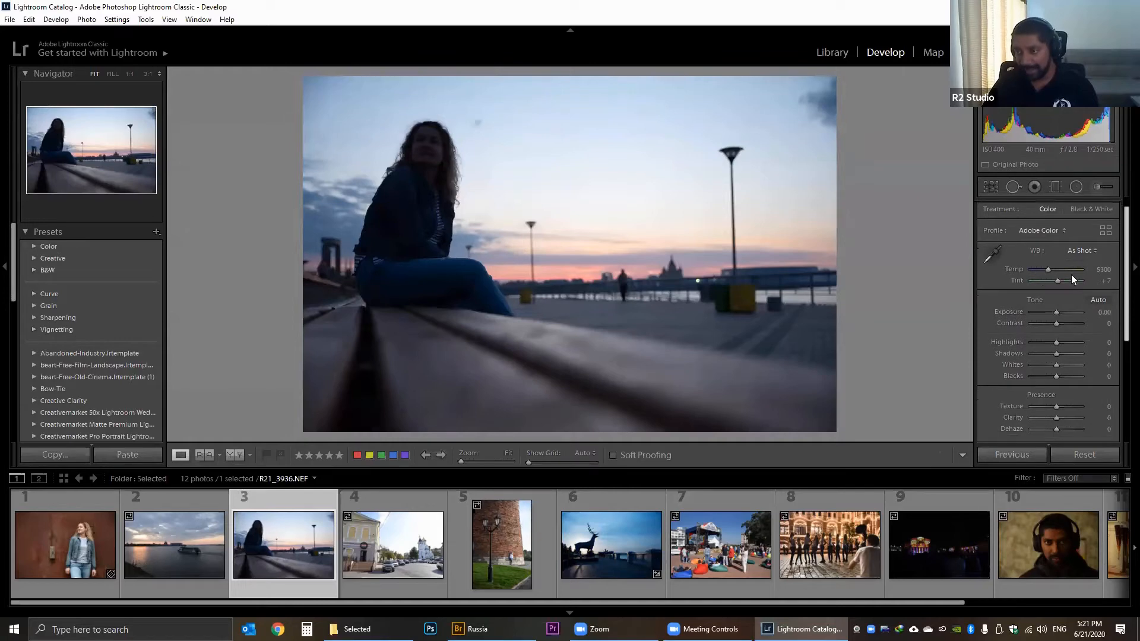
scroll(1051, 299, down, 2)
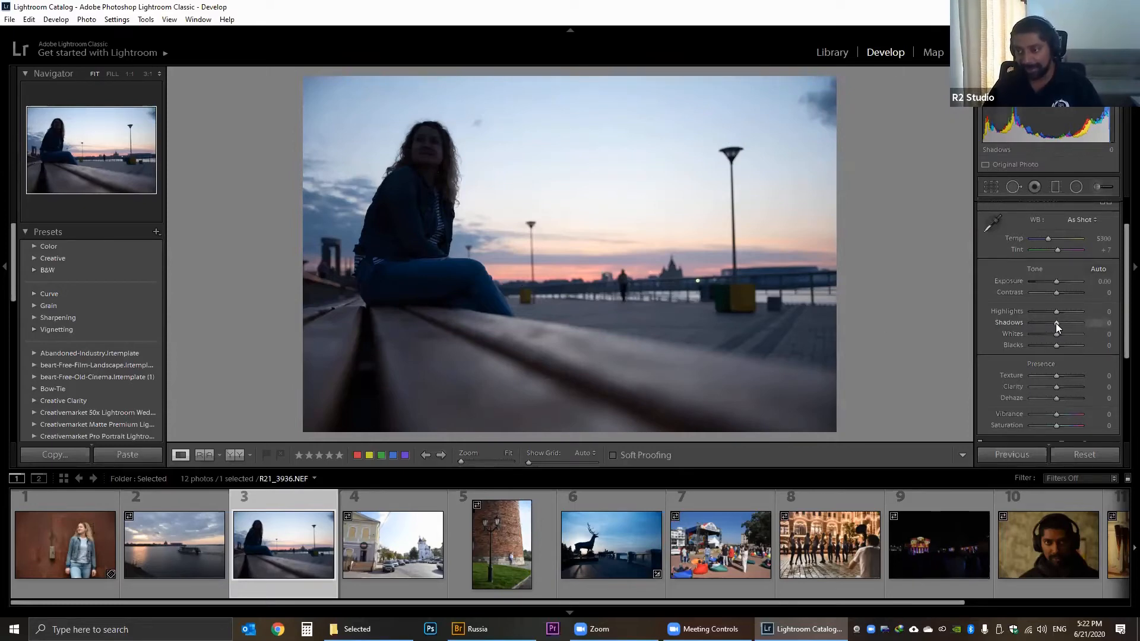
drag(1055, 323, 1078, 324)
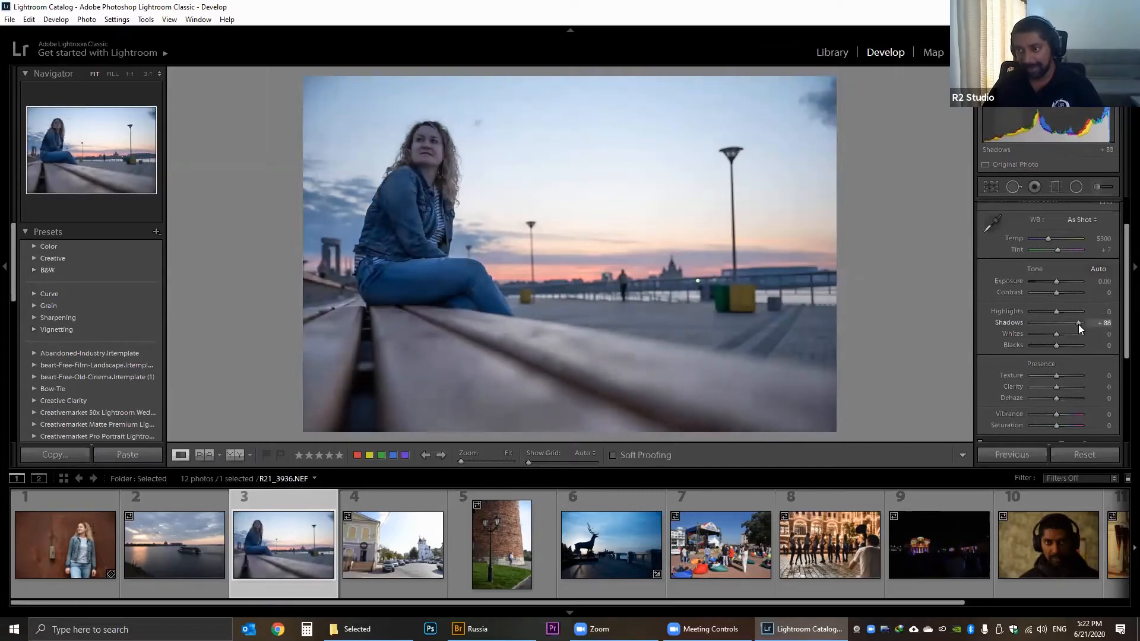
drag(1080, 326, 1081, 327)
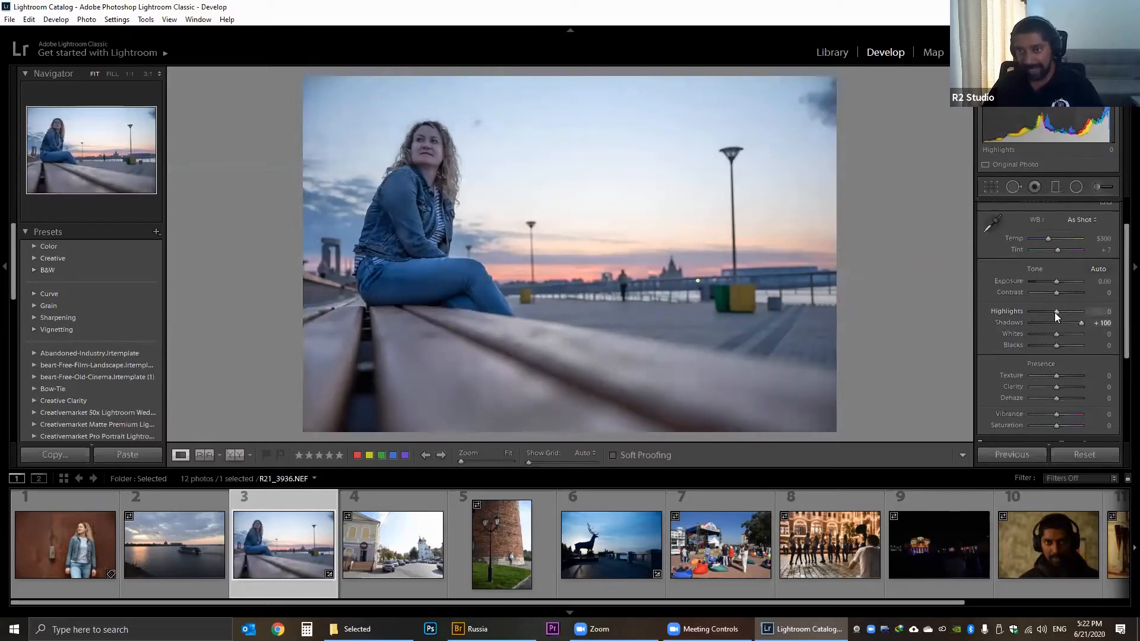
Lower the bench photo's Highlights to -76 and raise its Exposure to +0.71.
drag(1056, 312, 1031, 314)
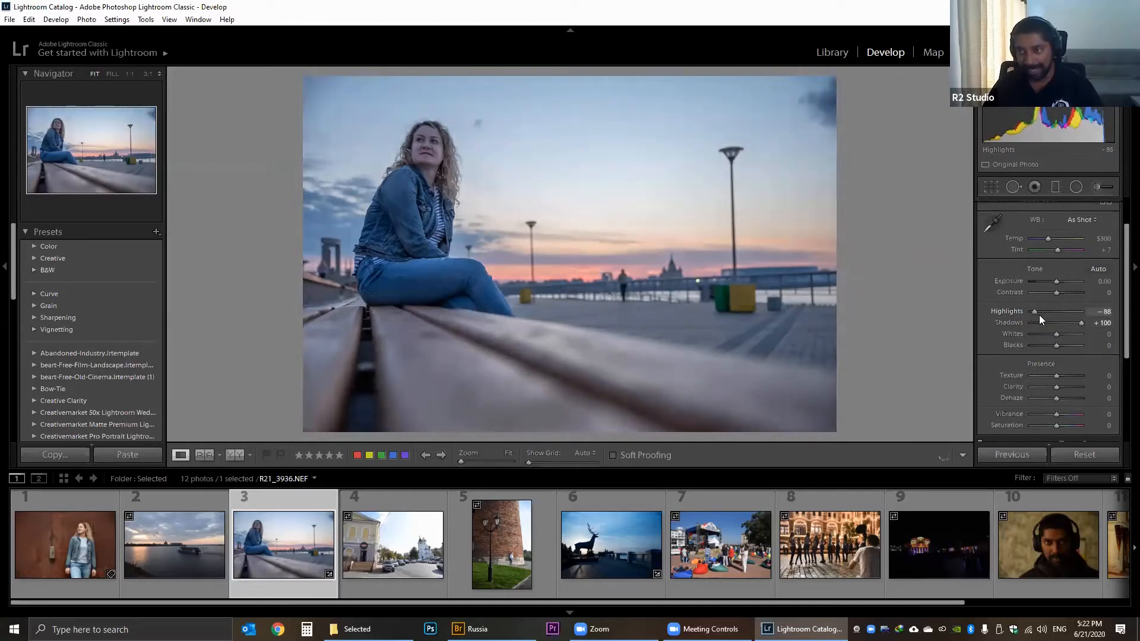
click(1036, 315)
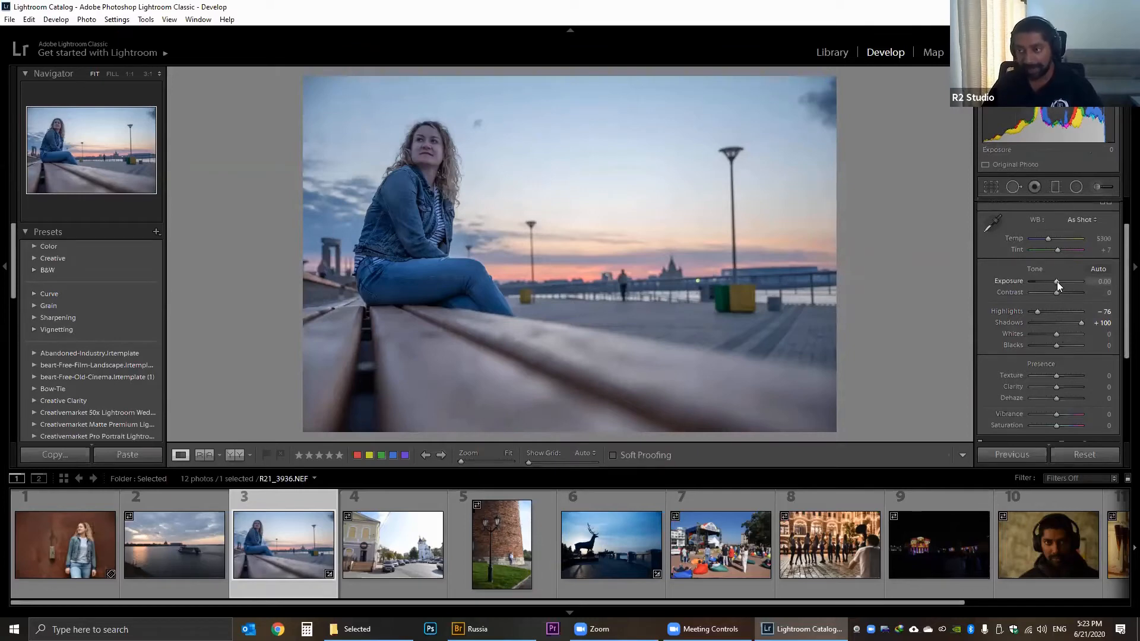
drag(1056, 281, 1060, 282)
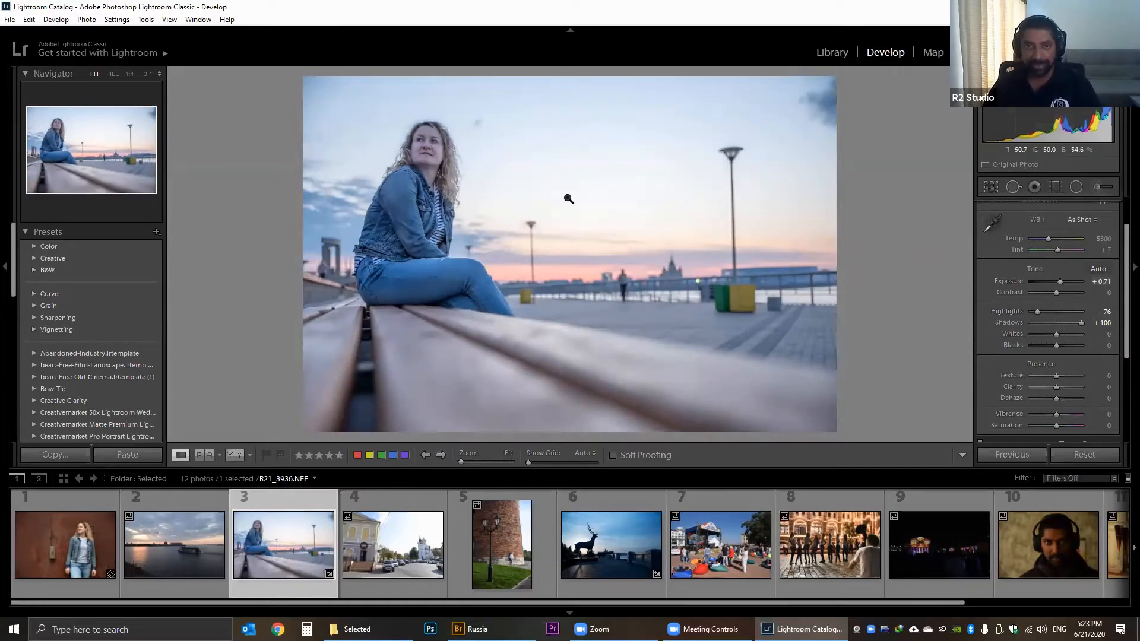
Check the bench photo's before view and set Exposure to +0.60, Contrast to +29, Whites to +40 and Blacks to -19.
key(backslash)
key(backslash)
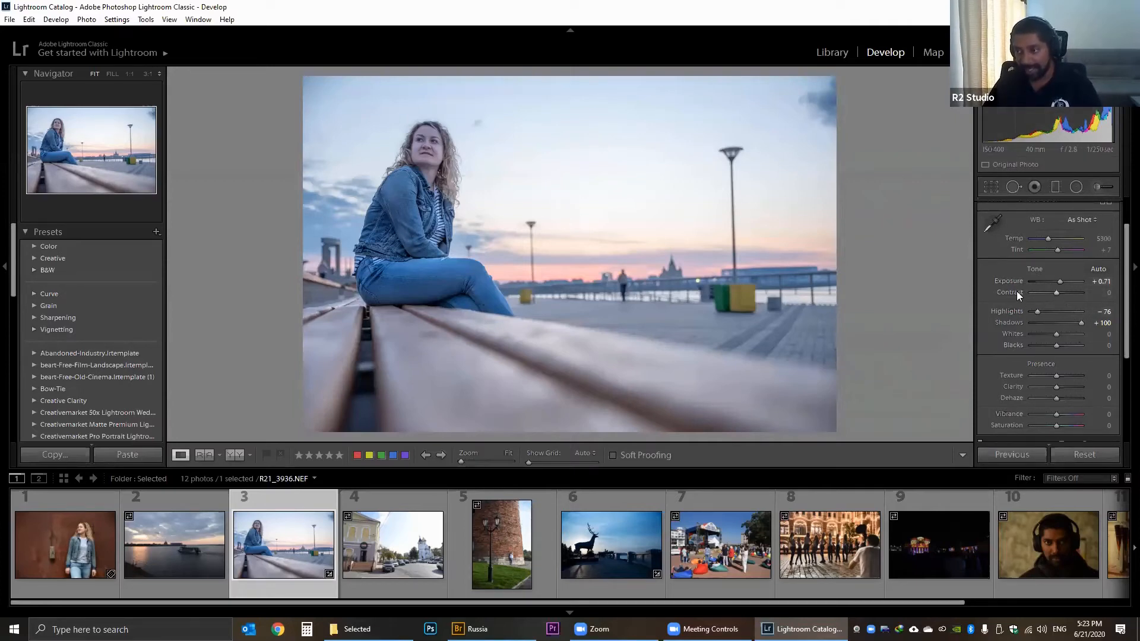
drag(1059, 294, 1047, 347)
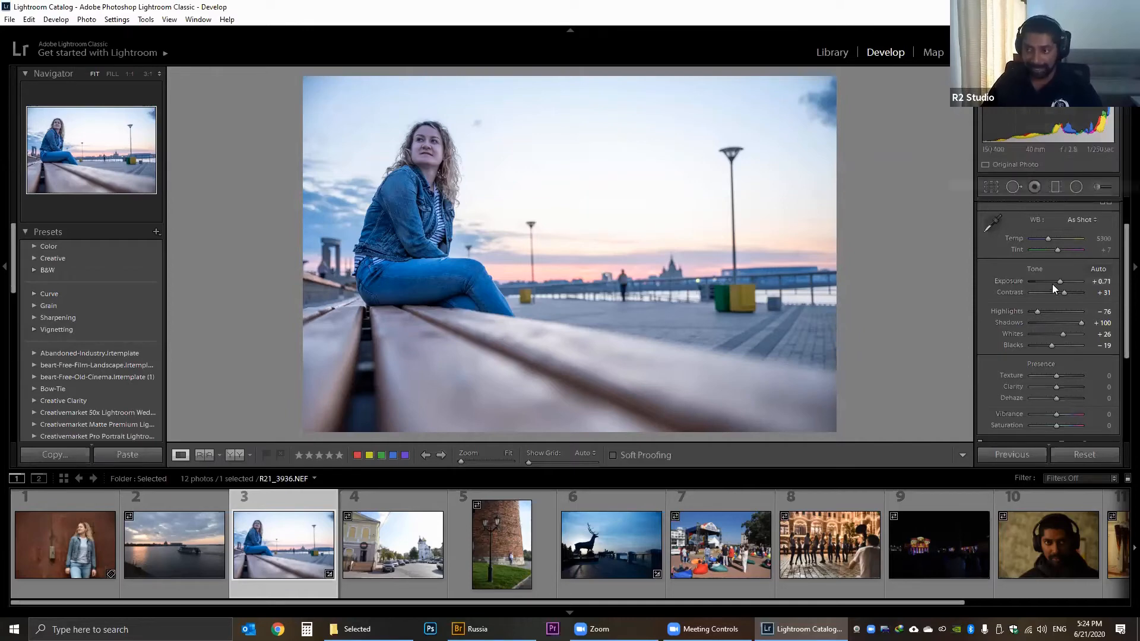
drag(1059, 281, 1056, 274)
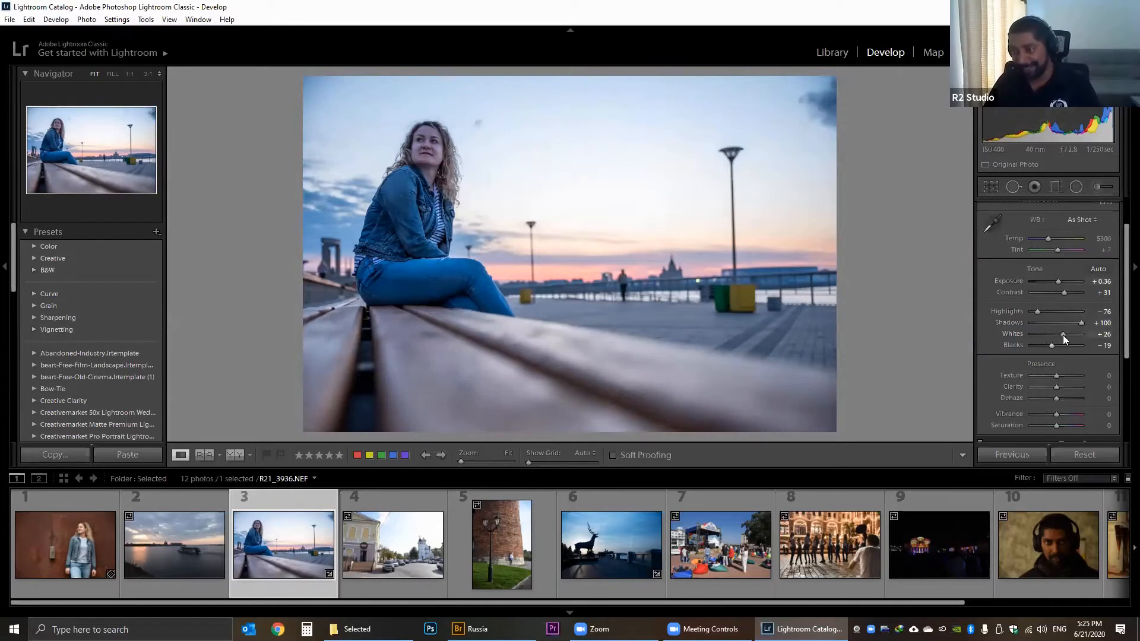
drag(1063, 335, 1068, 334)
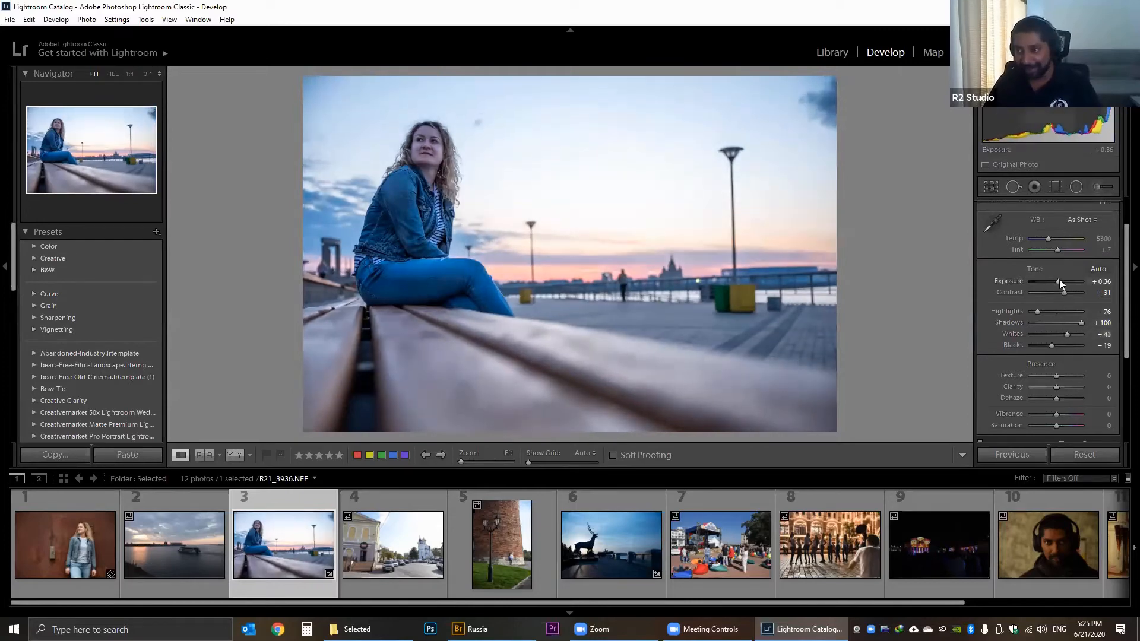
drag(1059, 279, 1065, 331)
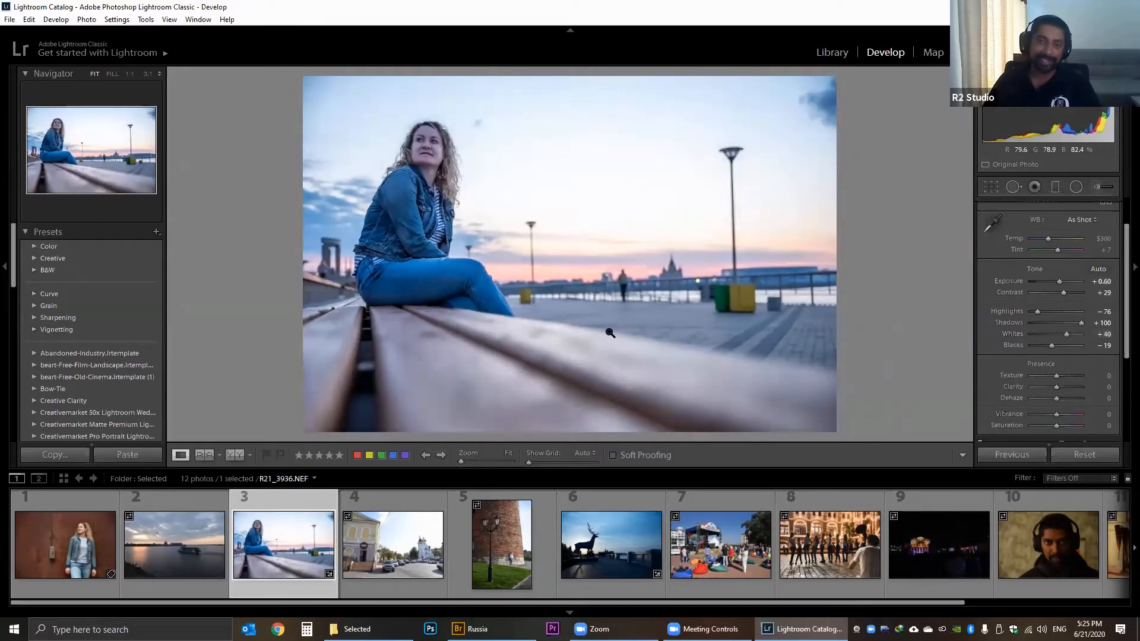
Compare the bench photo with its original side by side and return to the single view.
click(236, 456)
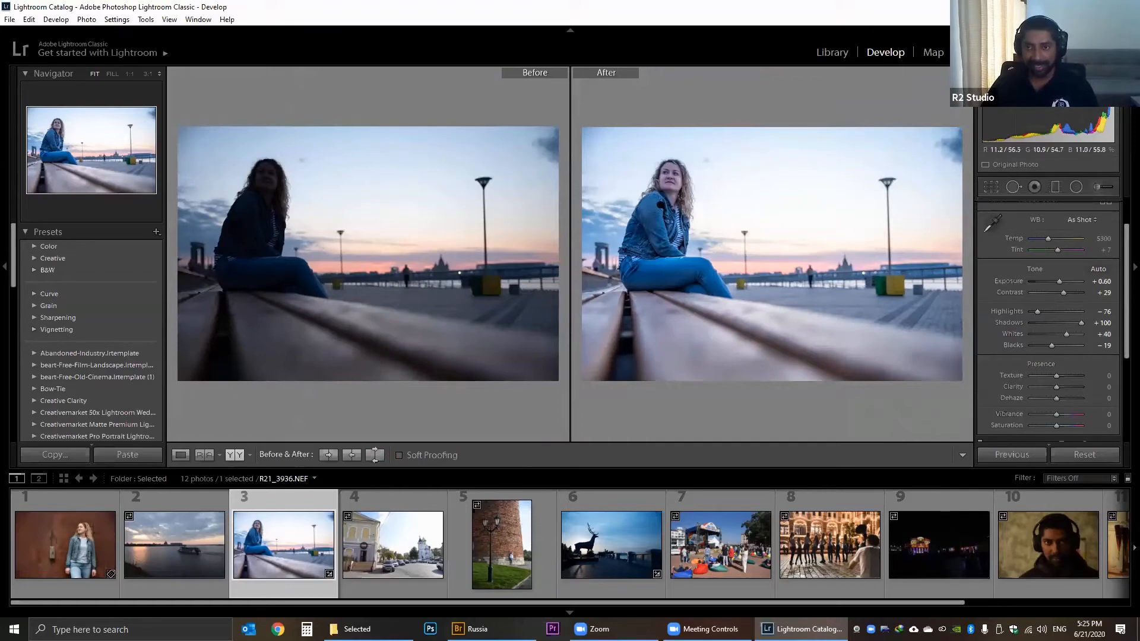
click(182, 456)
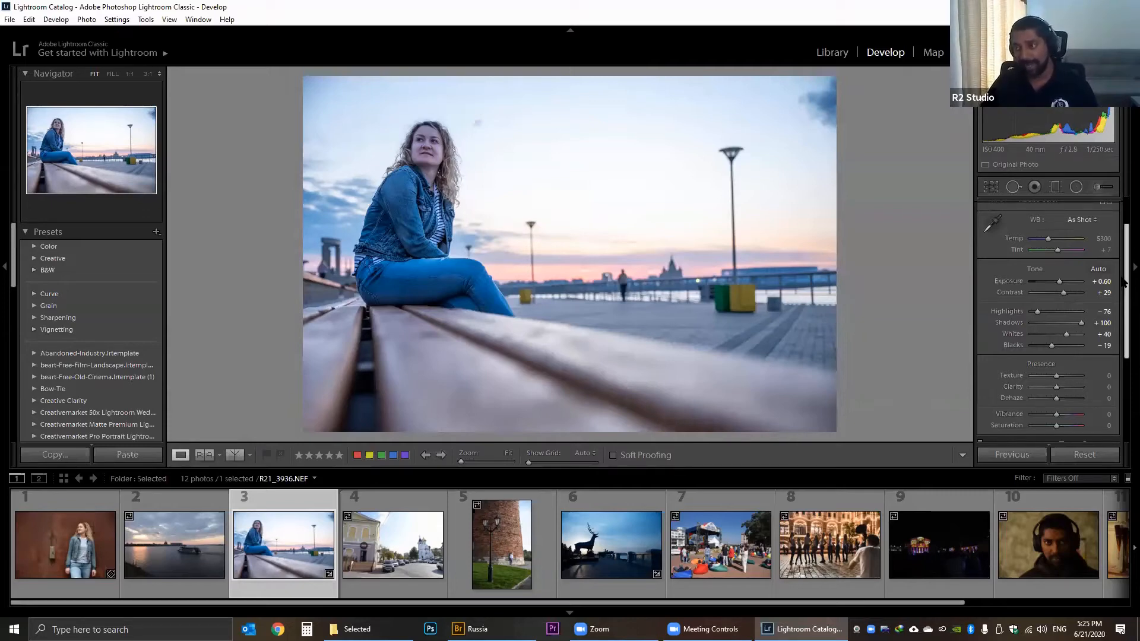
Open the brick tower photo, R21_3973.NEF, and examine its brickwork at 1:1 and as a whole, ending close up.
scroll(1123, 283, down, 3)
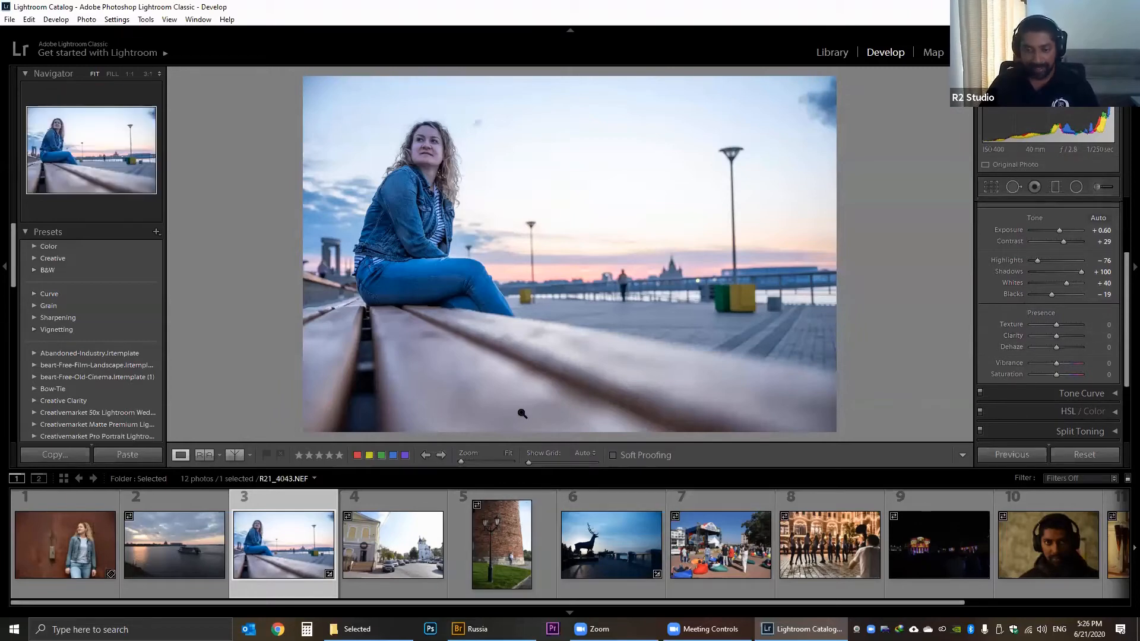
click(481, 540)
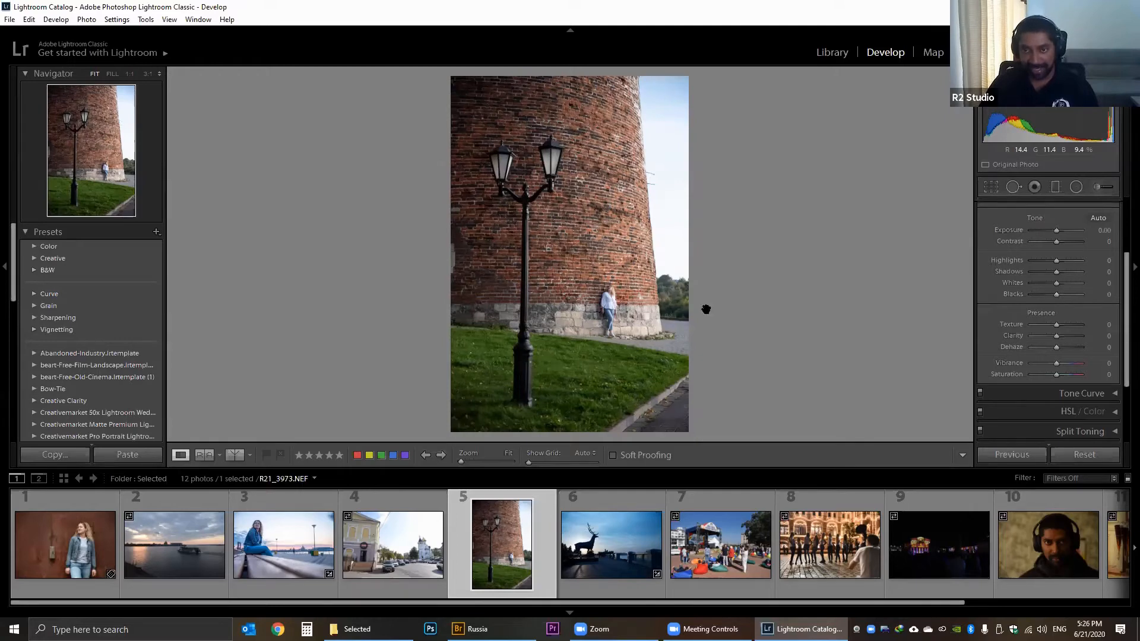
click(620, 232)
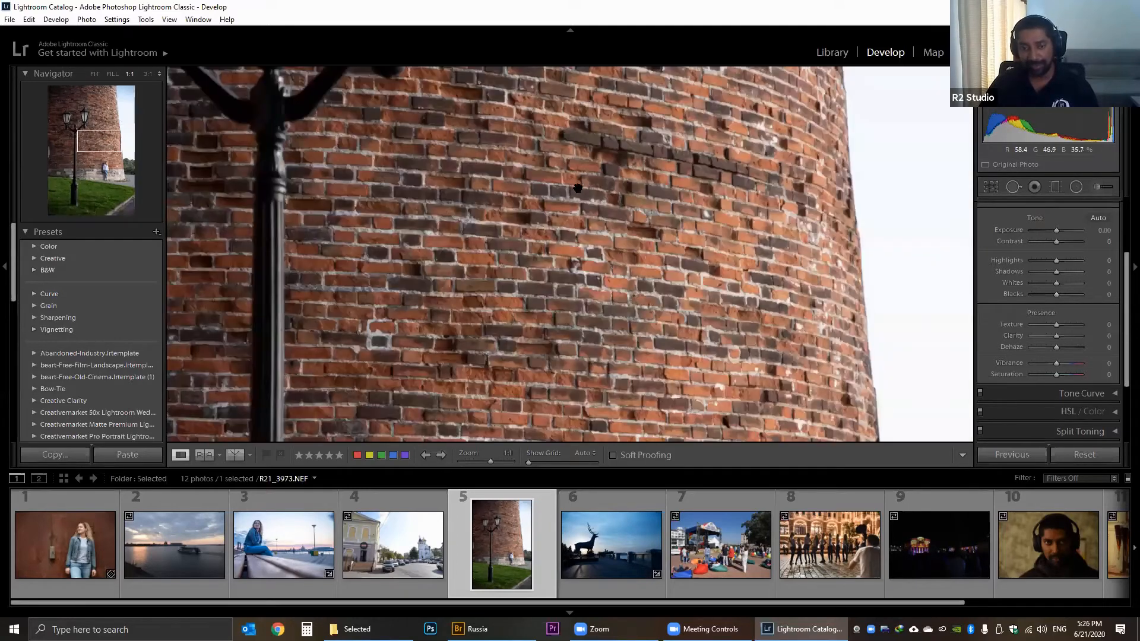
click(610, 239)
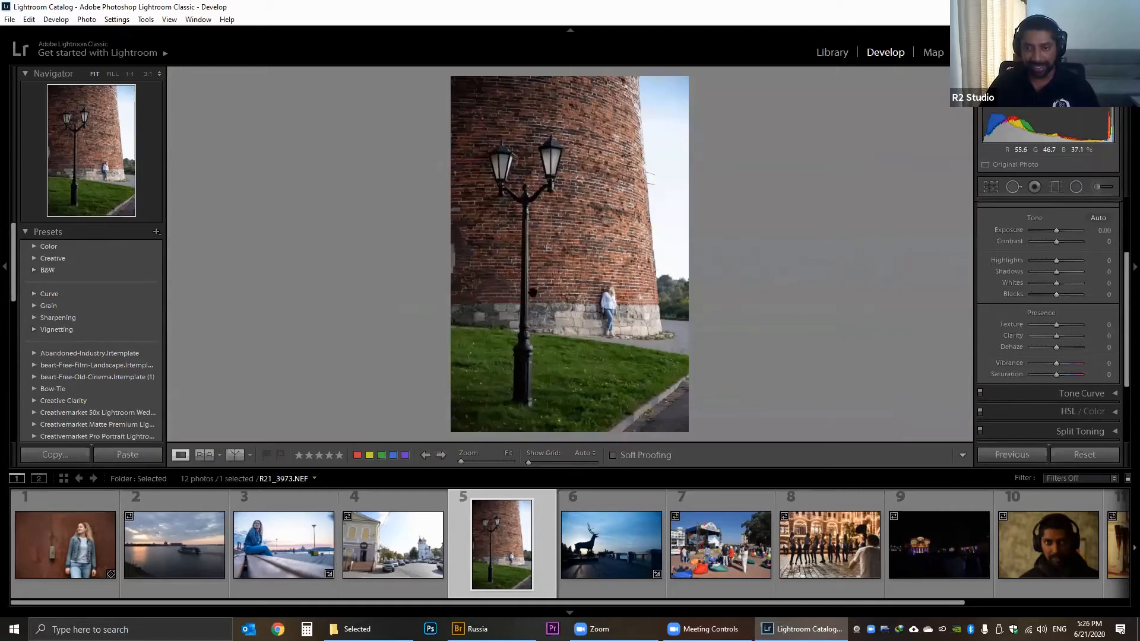
click(621, 214)
click(590, 180)
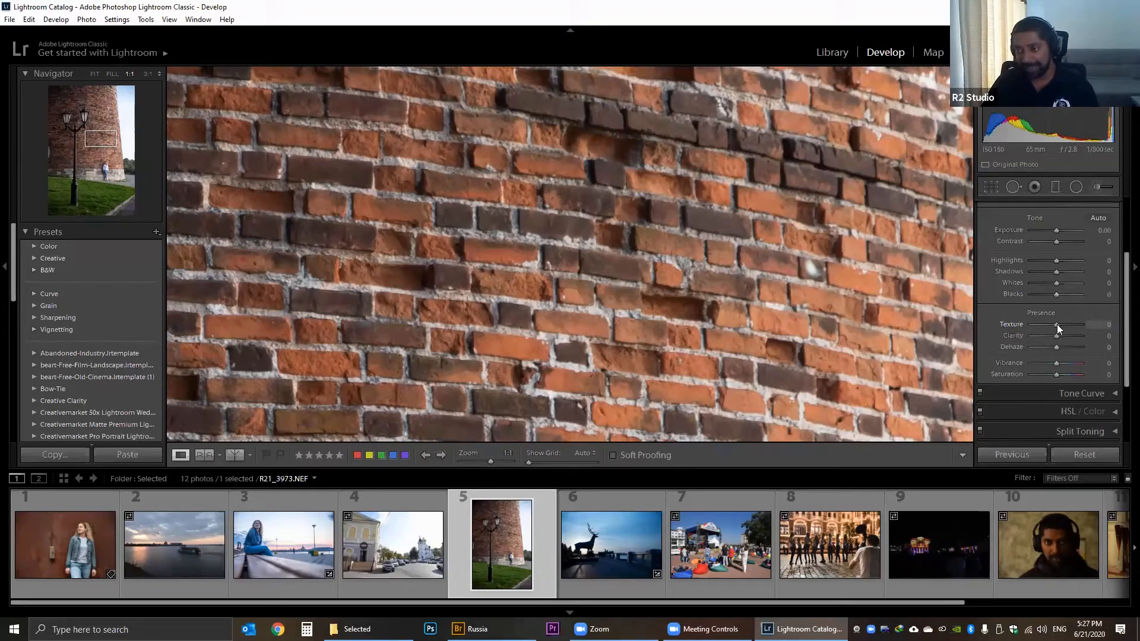
Raise the tower photo's Texture to +100 and check the close-up brickwork against the original.
drag(1057, 325, 1063, 325)
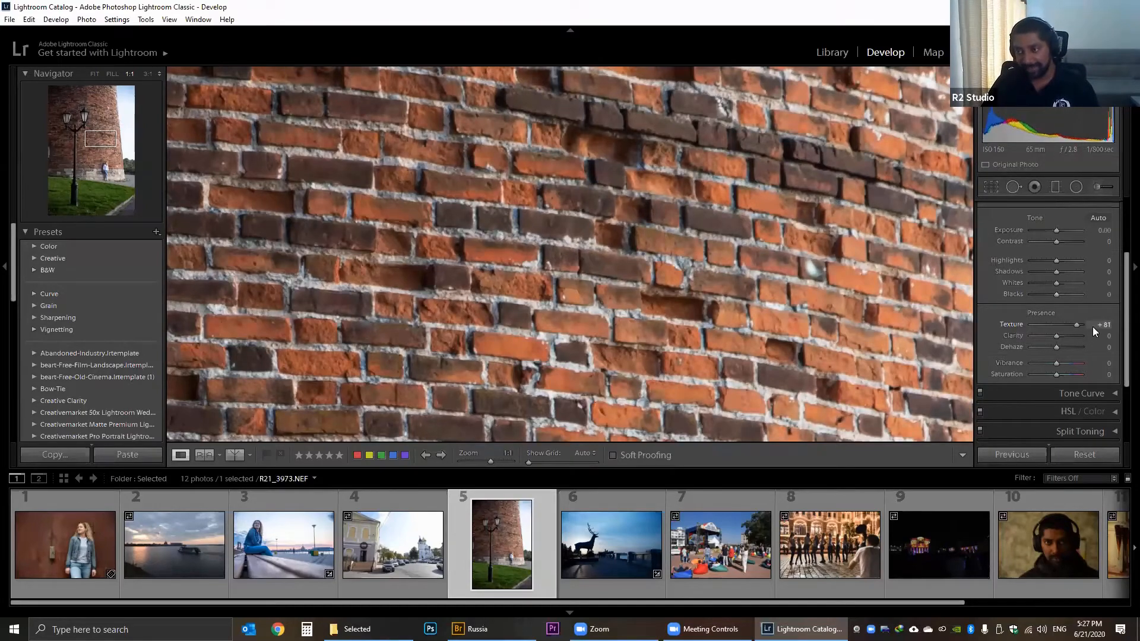
drag(1083, 326, 1084, 327)
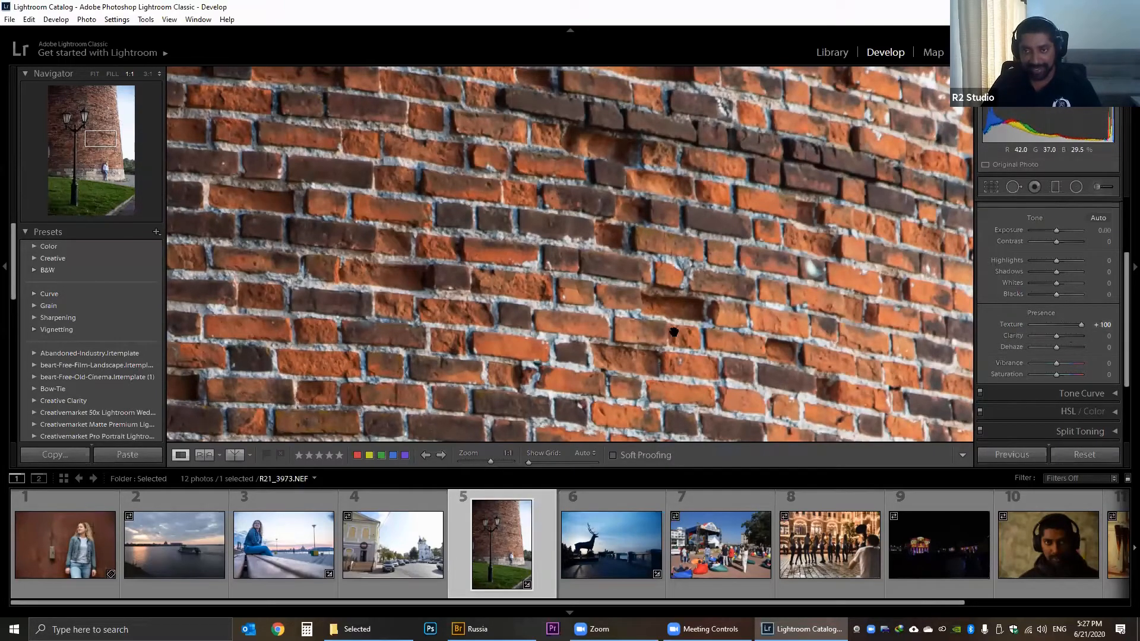
key(backslash)
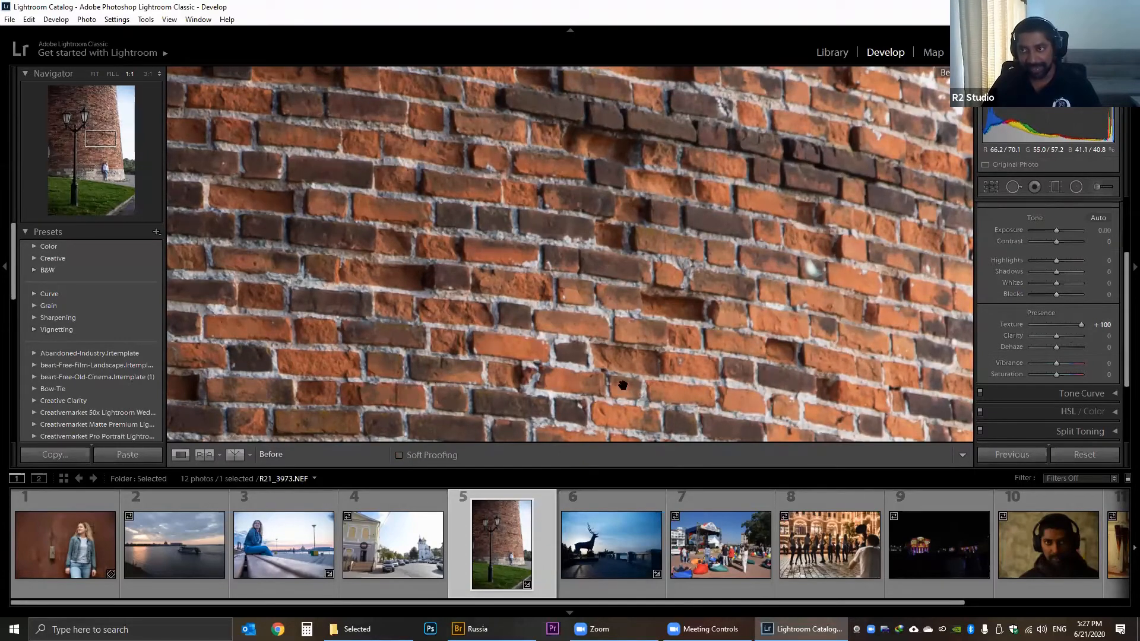
key(backslash)
Compare the tower in a split before and after view, close up and whole, and return to the single view.
key(y)
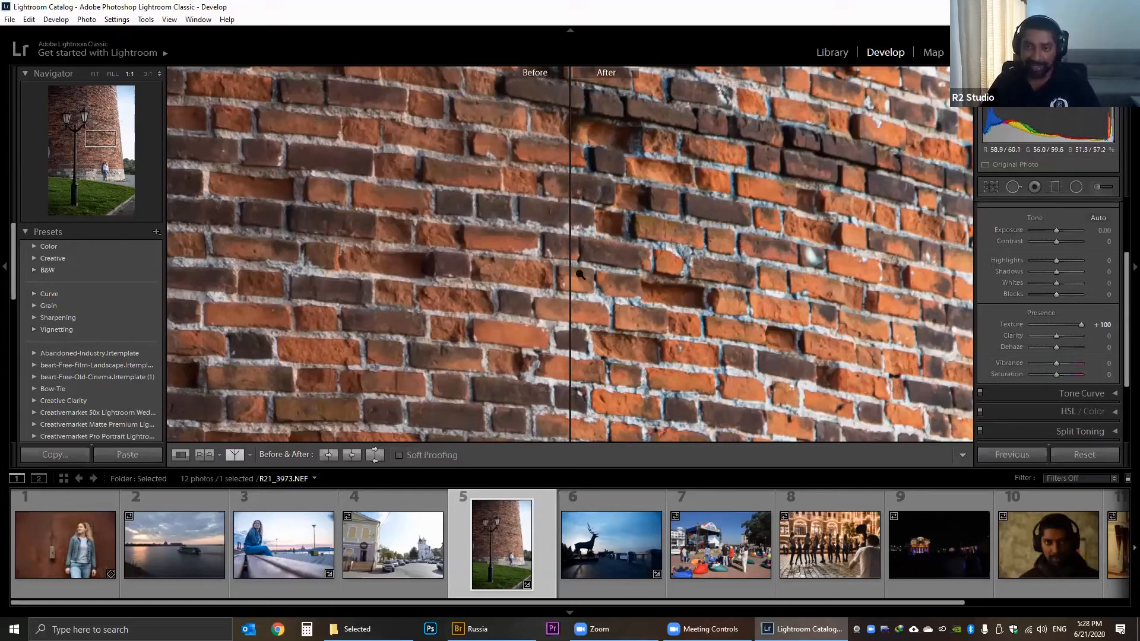
click(604, 215)
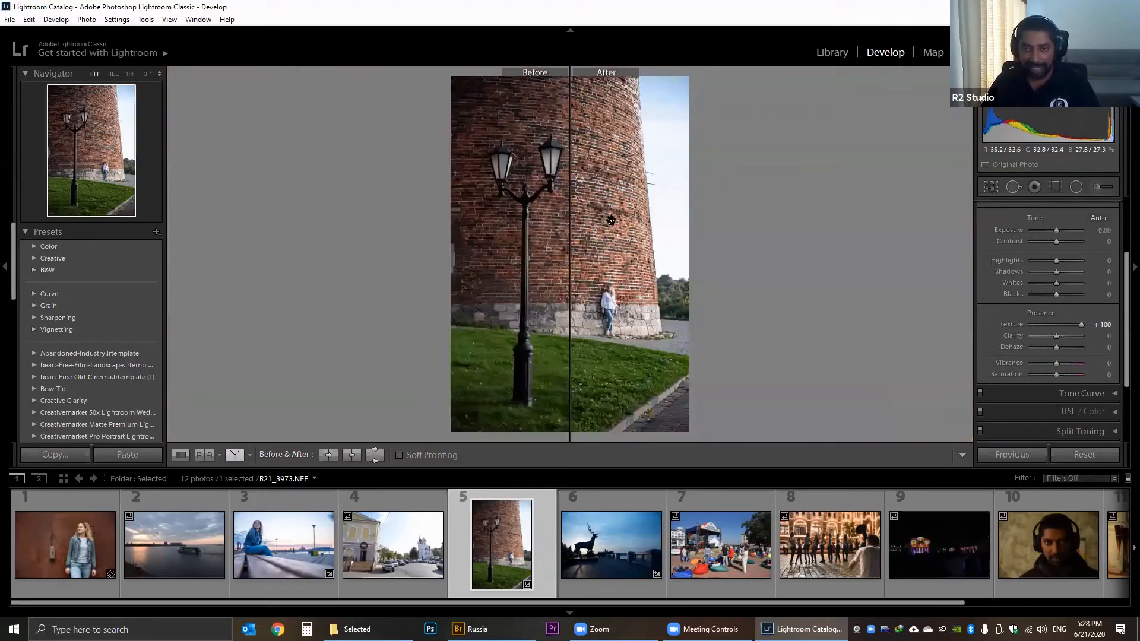
click(662, 222)
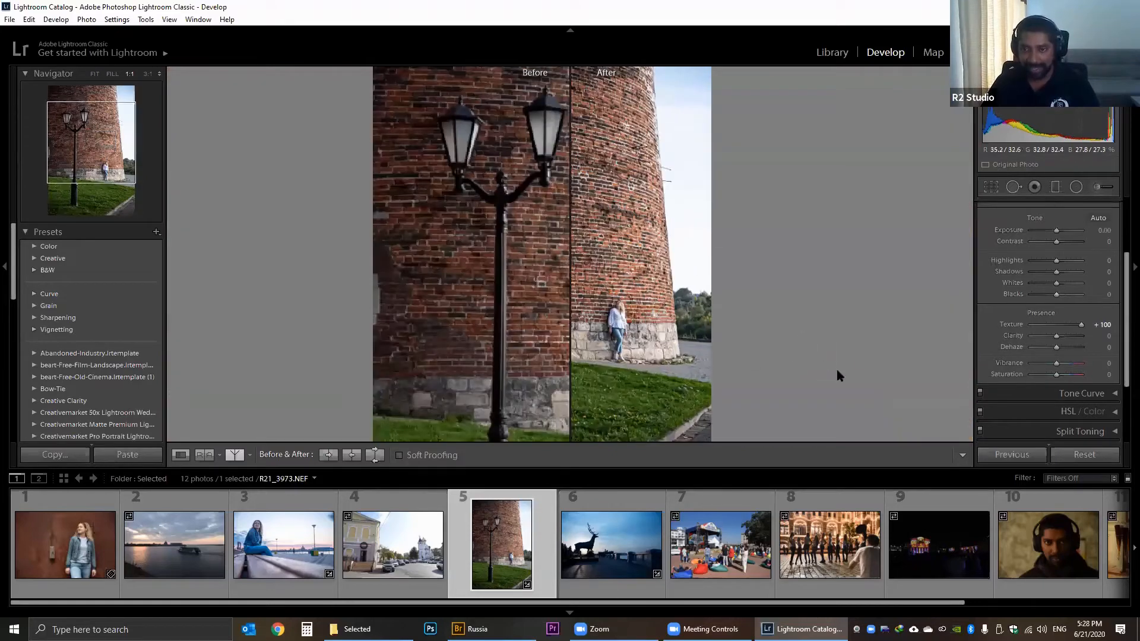
click(182, 455)
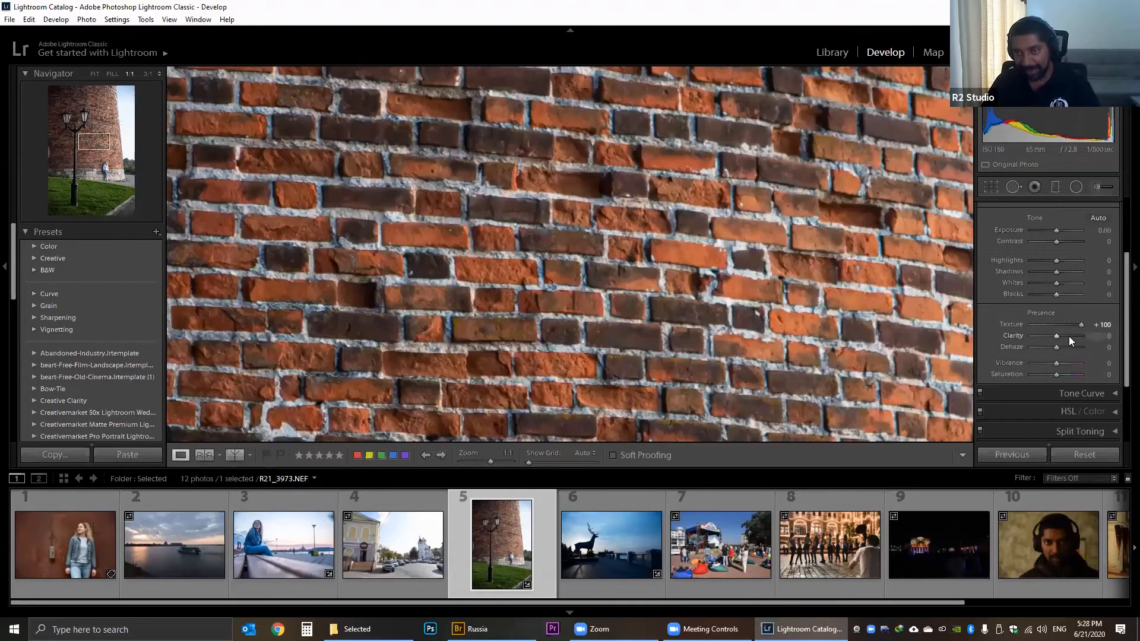
Raise the tower photo's Clarity to +50 and on to +100, and compare the whole picture with the original.
click(1069, 336)
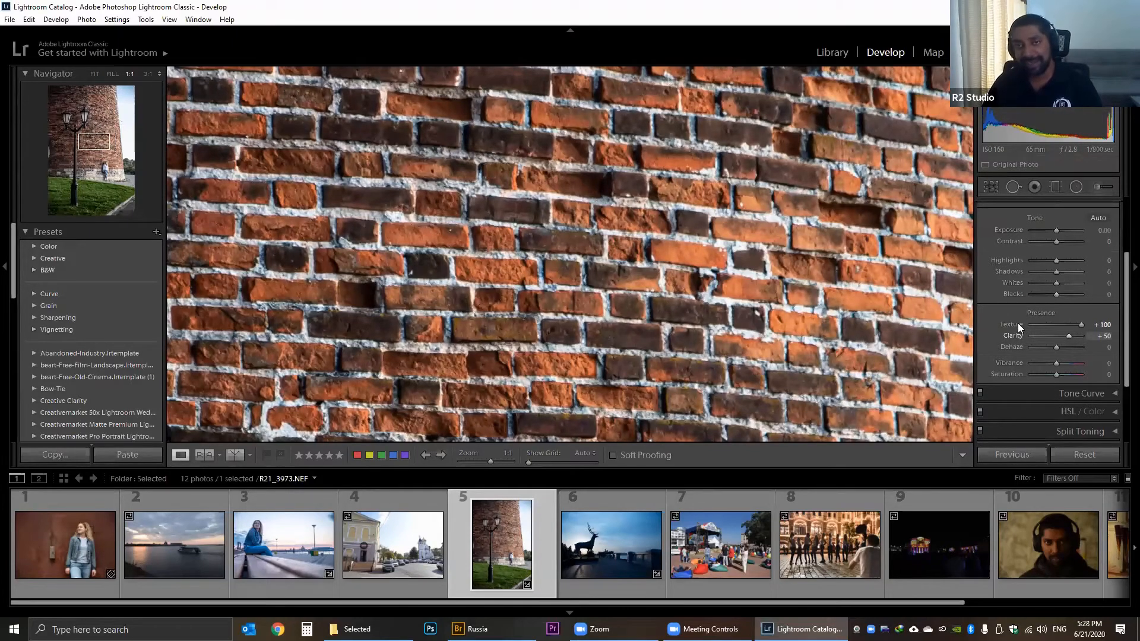
key(z)
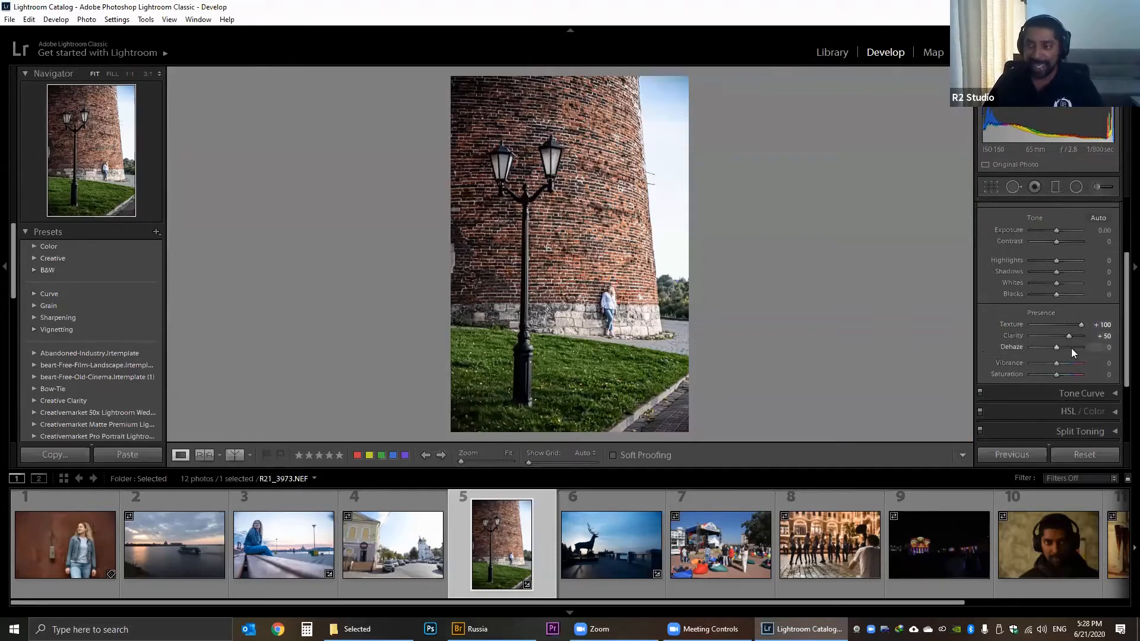
drag(1070, 336, 1091, 346)
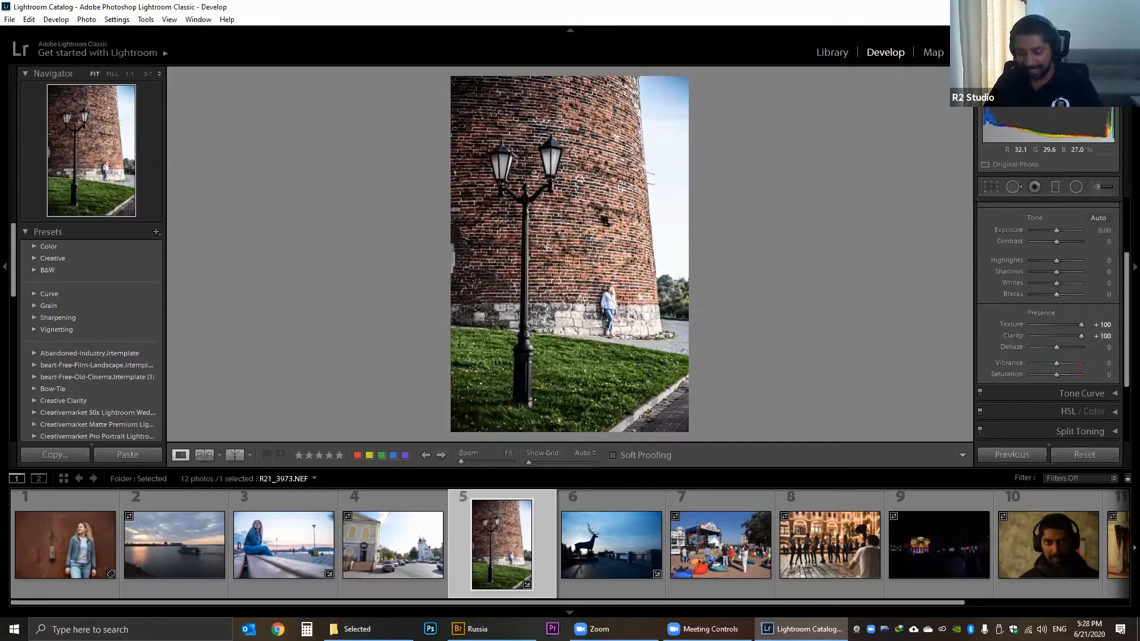
key(backslash)
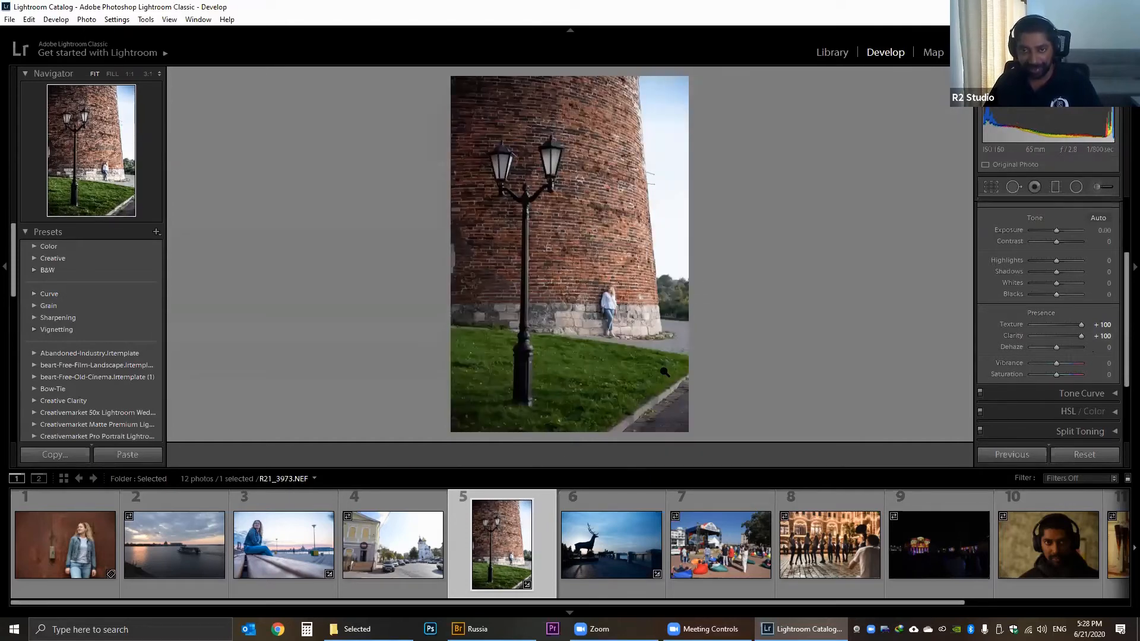
key(backslash)
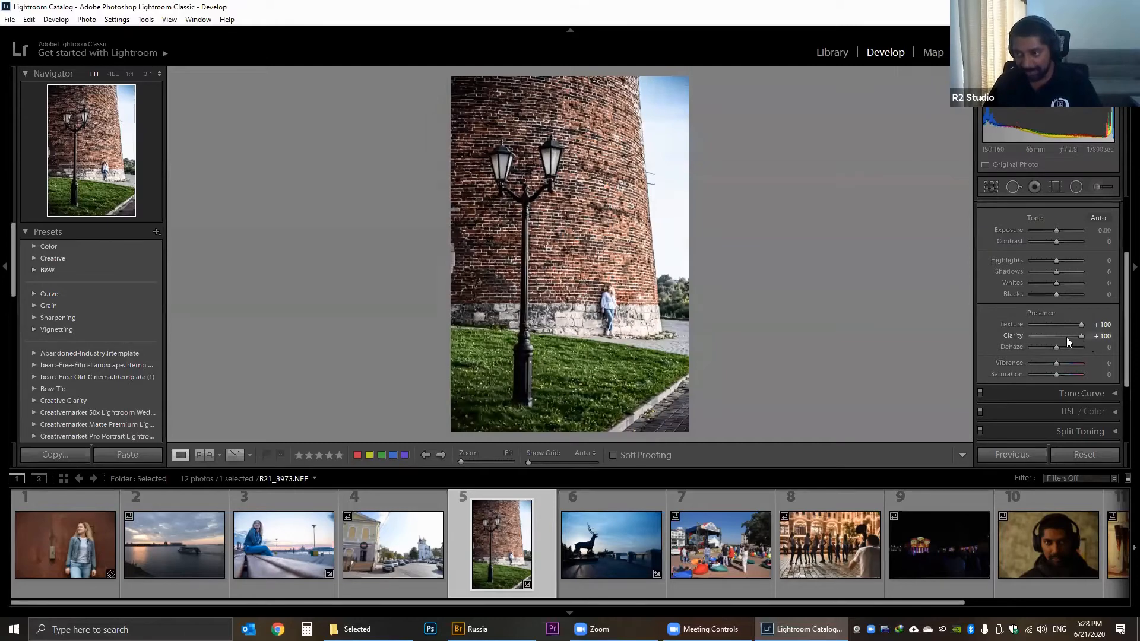
Lower the tower photo's Clarity to +57 and Texture to +76, inspect the result and reset both to 0.
mouse_move(1081, 336)
mouse_down()
mouse_move(1062, 328)
mouse_move(1072, 323)
mouse_up()
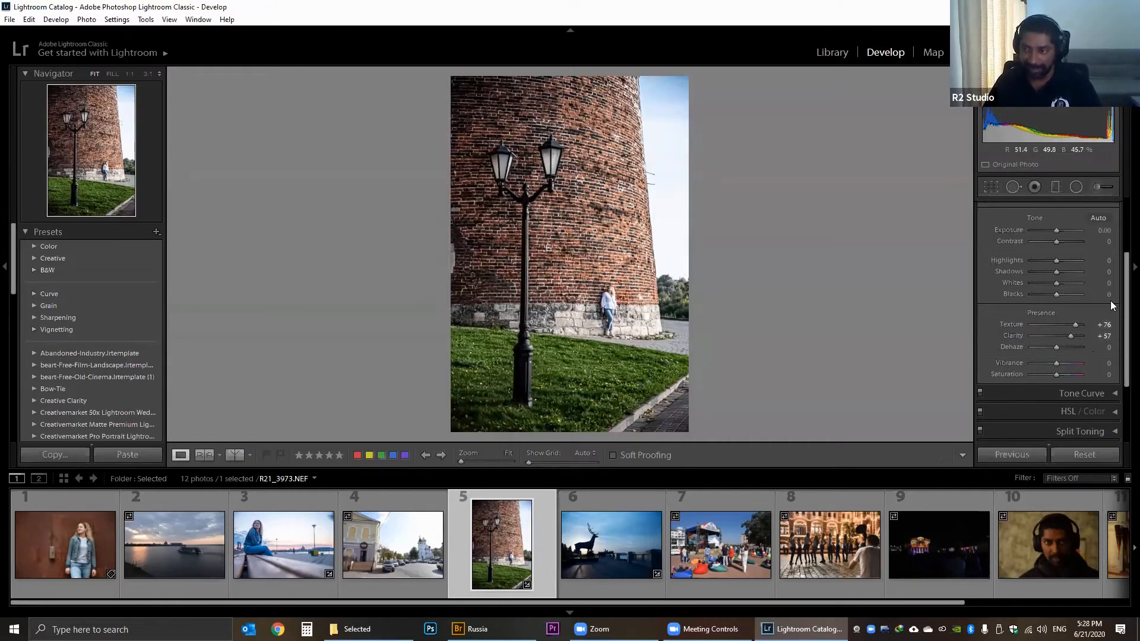
key(z)
key(z)
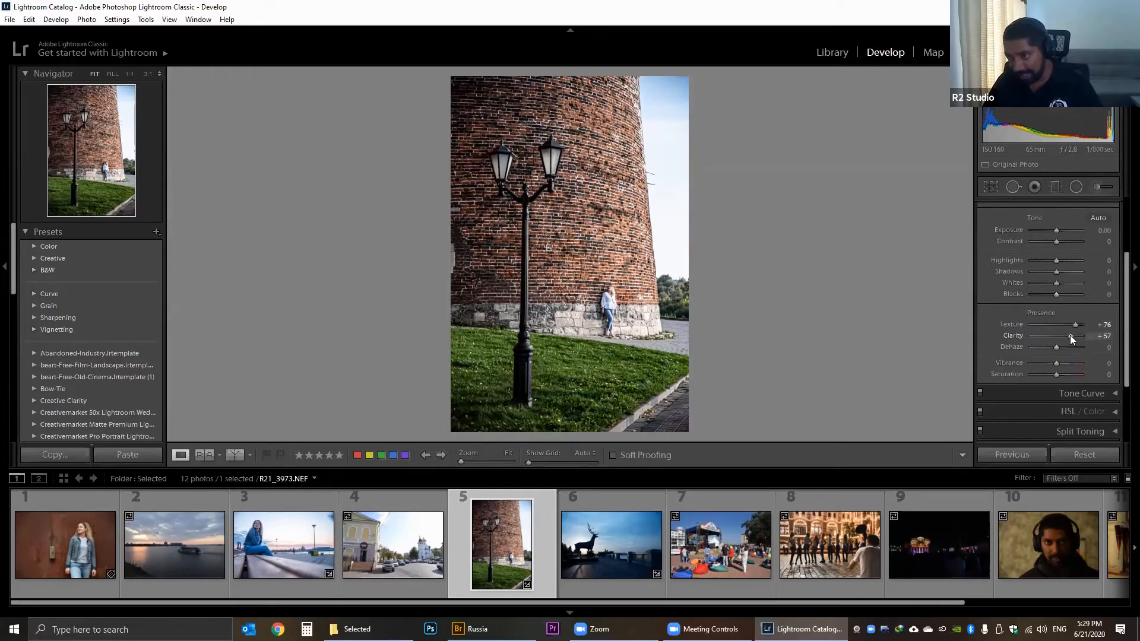
double_click(1072, 337)
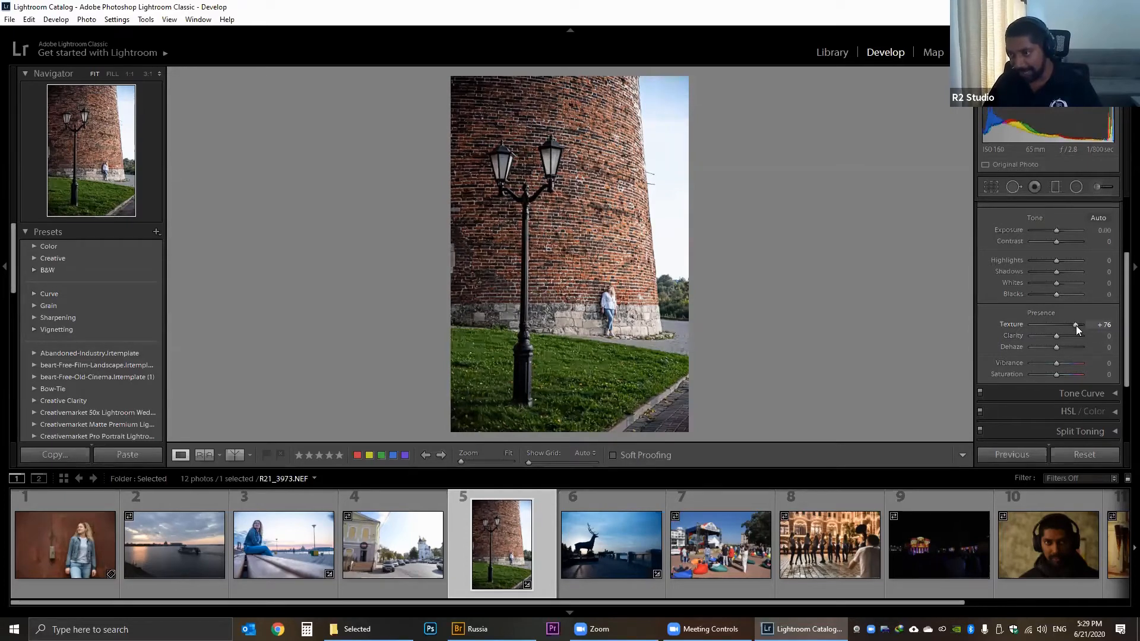
double_click(1076, 325)
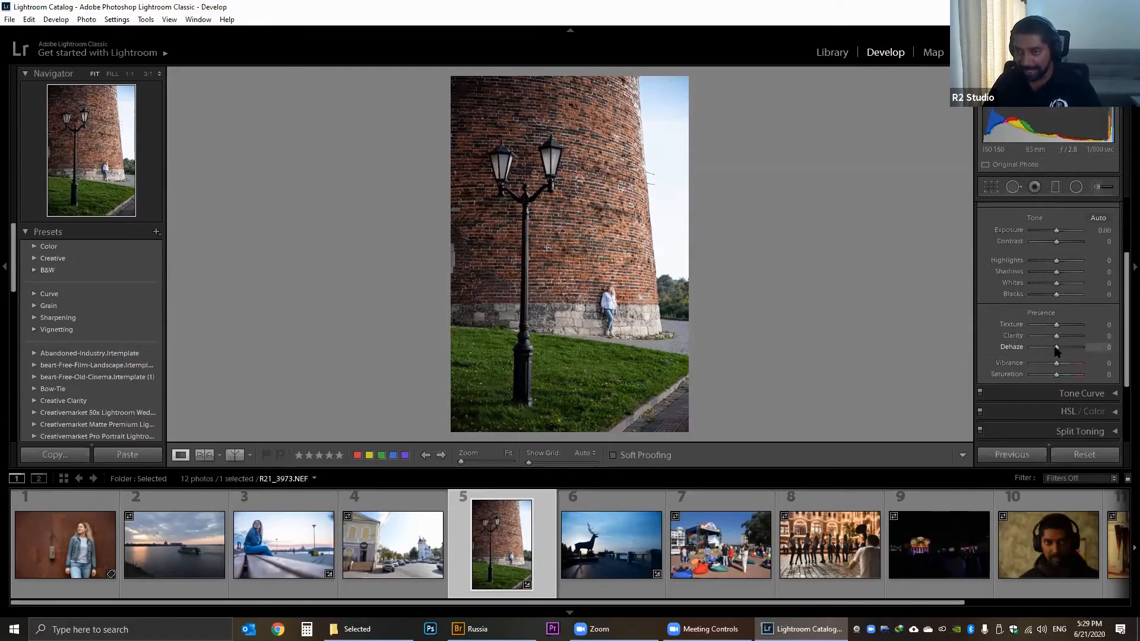
Try strong positive Dehaze on the tower photo at +93, +100 and +95.
drag(1055, 348, 1087, 348)
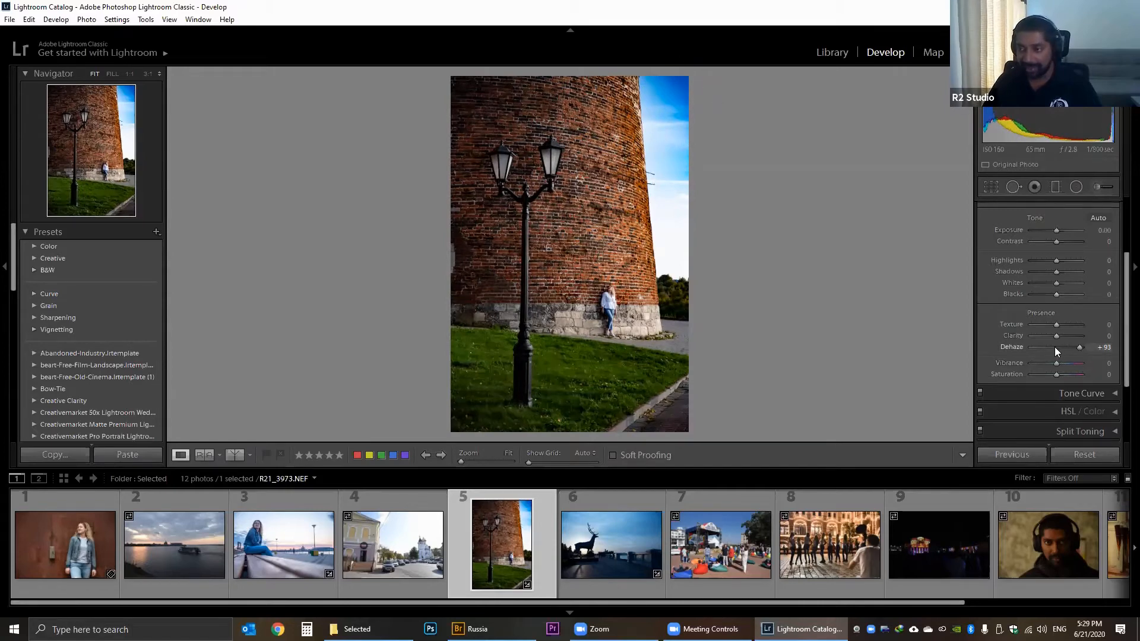
drag(1055, 348, 1081, 347)
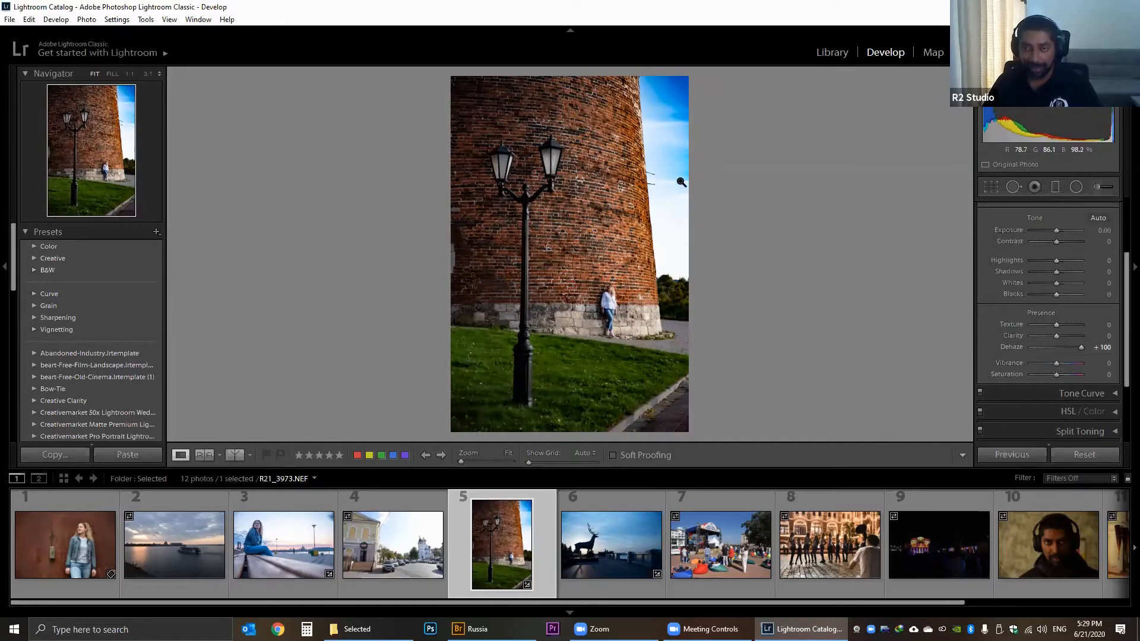
click(1078, 348)
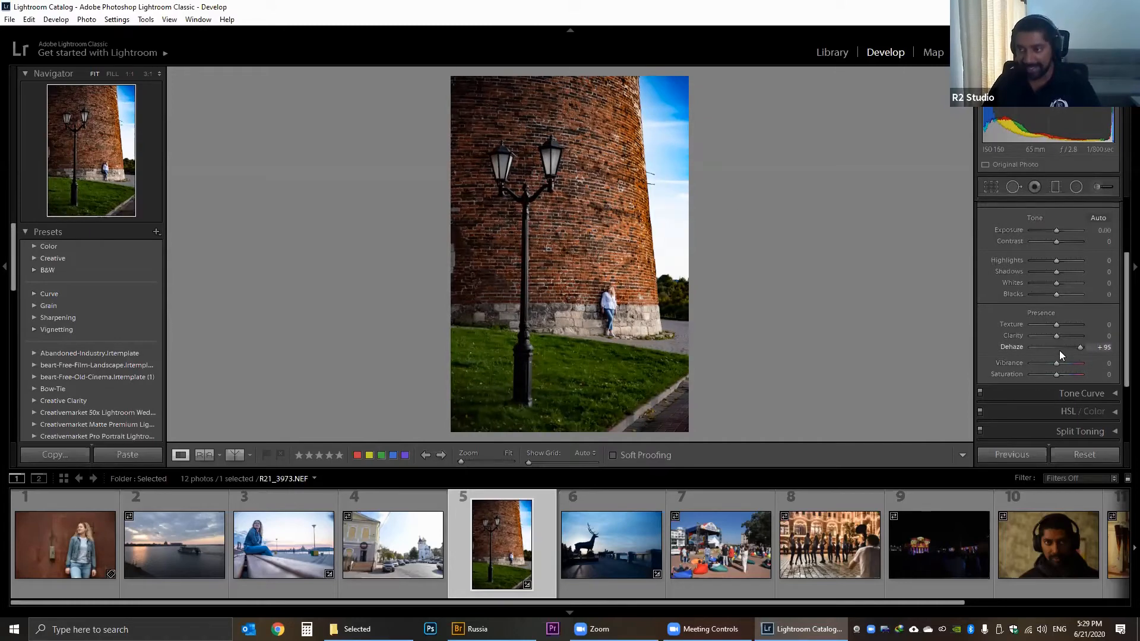
Try Dehaze at -100 on the tower photo, compare with the original, and settle on -36.
click(1029, 348)
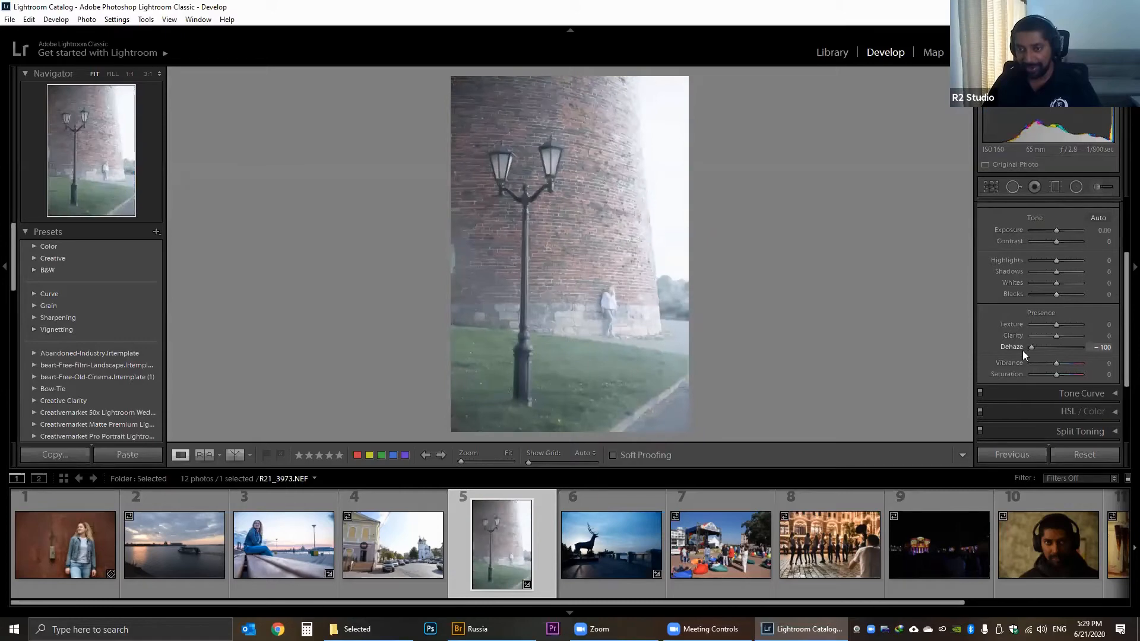
key(backslash)
key(backslash)
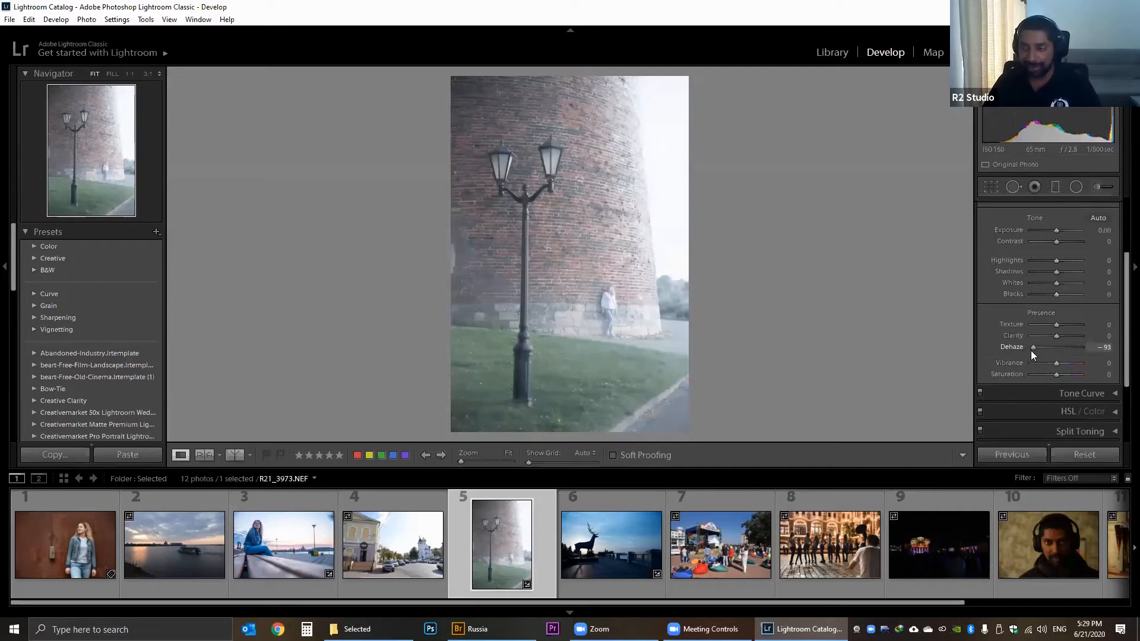
drag(1031, 350, 1045, 357)
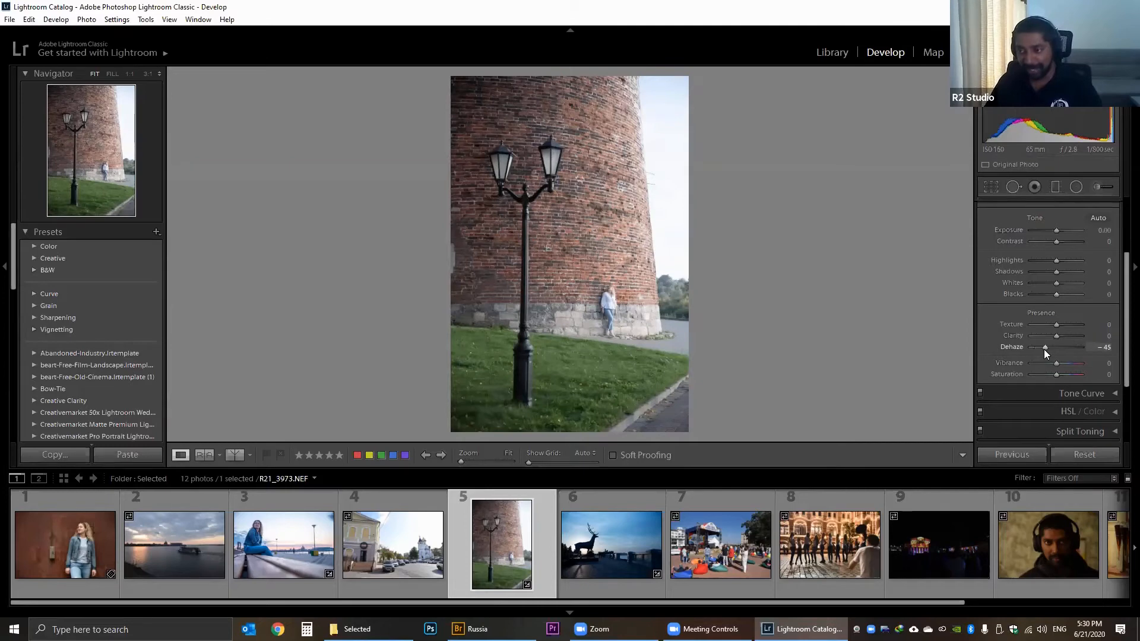
drag(1049, 348, 1044, 351)
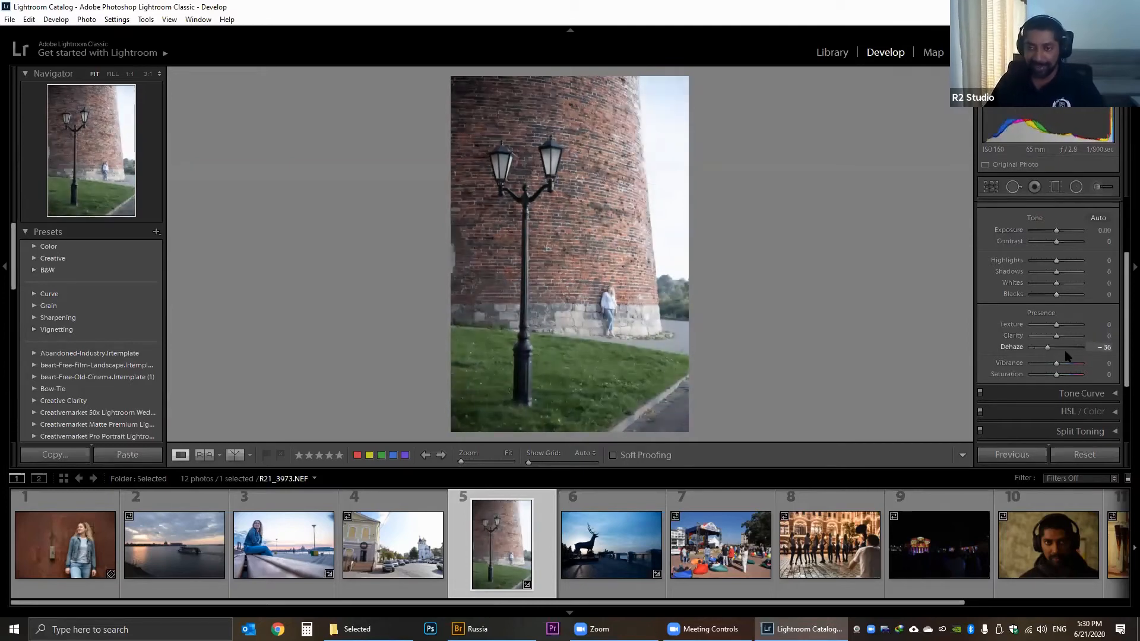
Set the tower photo's Texture to +38, Clarity to +31 and Dehaze to +29.
click(1058, 347)
drag(1056, 334, 1066, 326)
click(1063, 336)
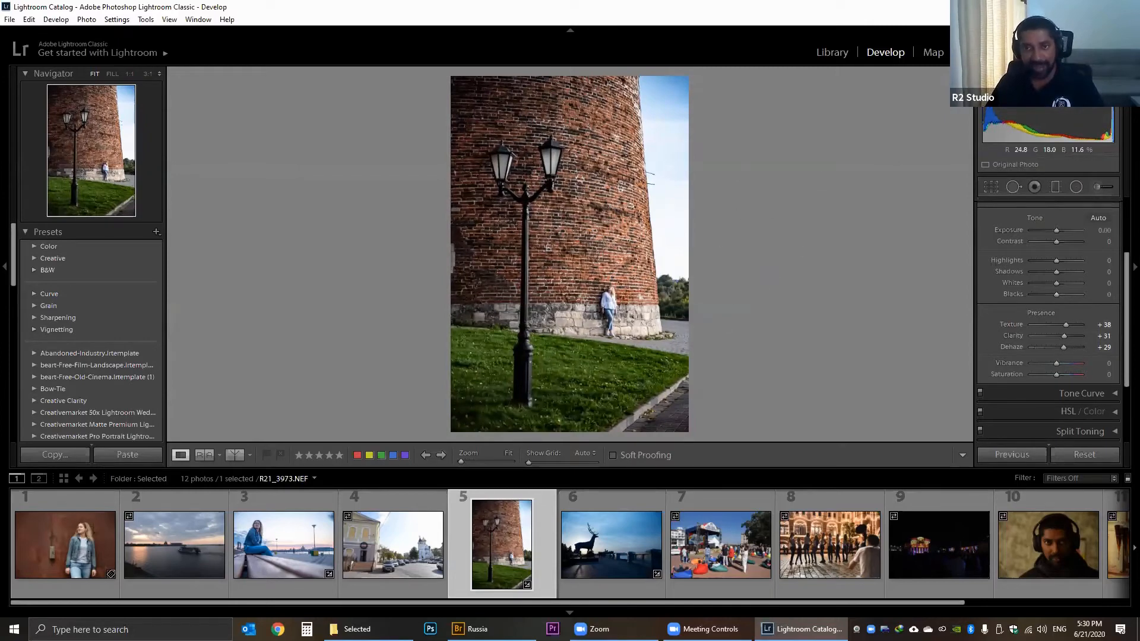
Compare the tower photo with its original, both at 1:1 on the brickwork and as a whole picture.
click(630, 175)
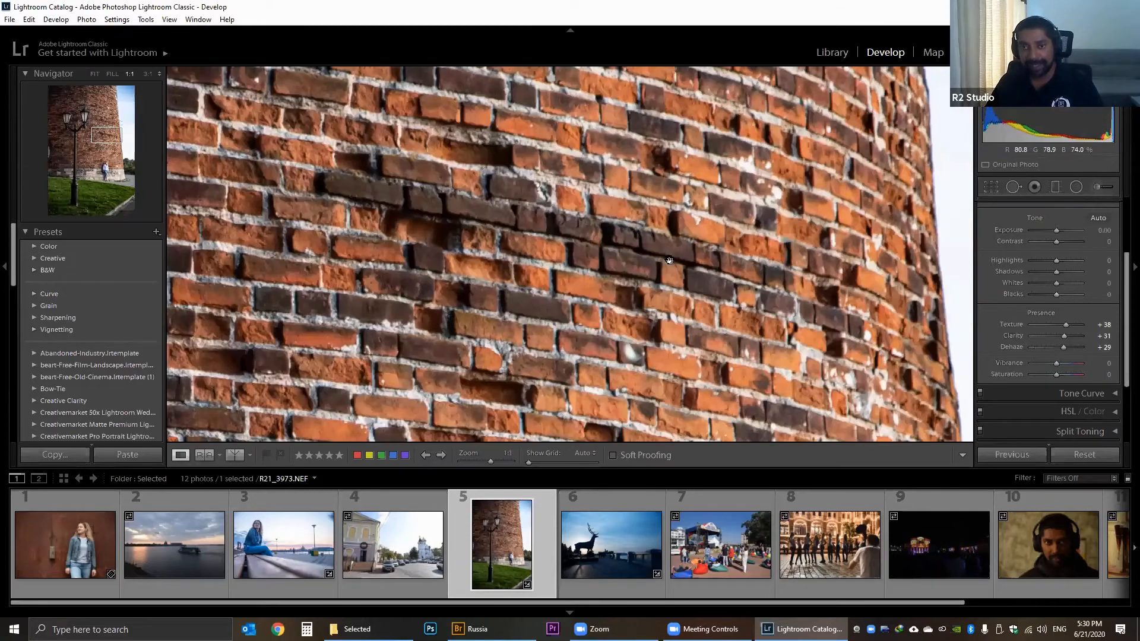
key(backslash)
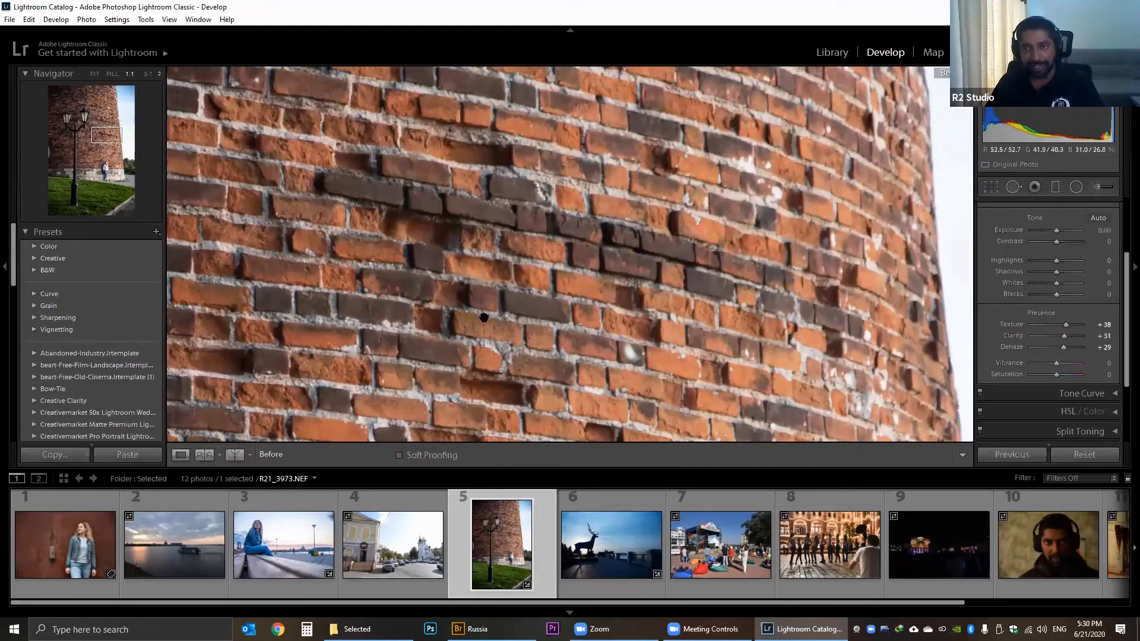
key(backslash)
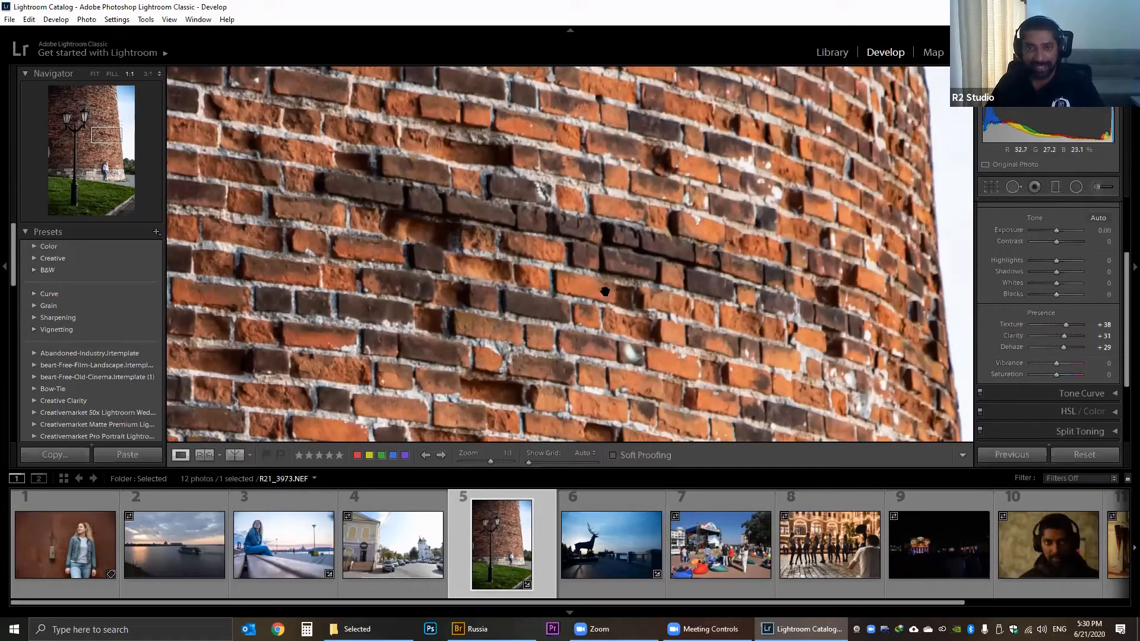
key(backslash)
click(613, 243)
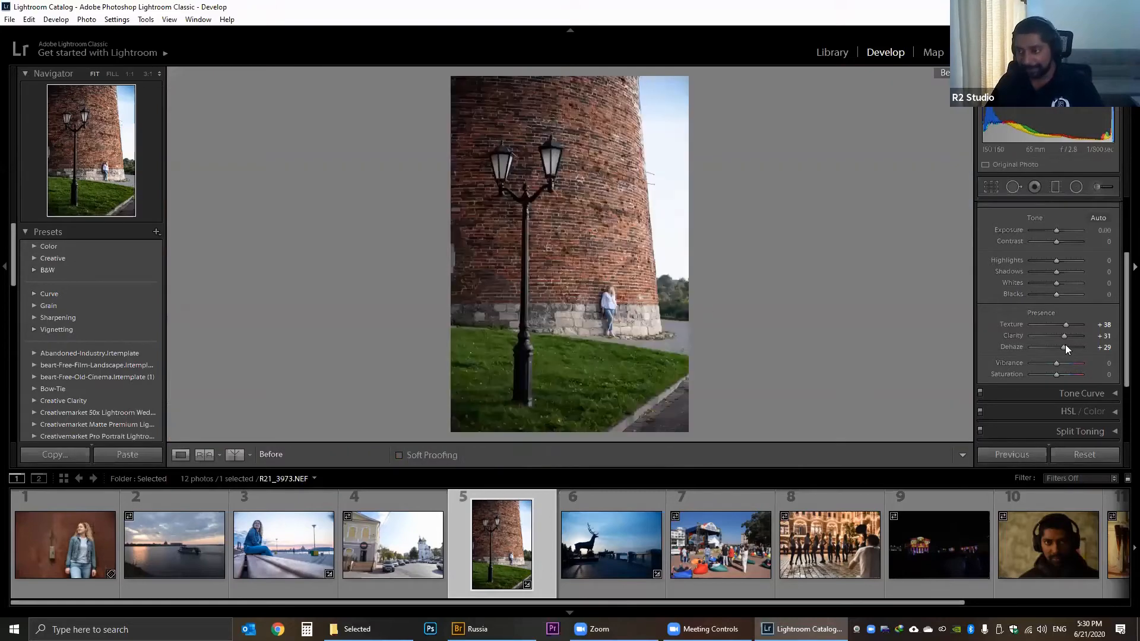
key(backslash)
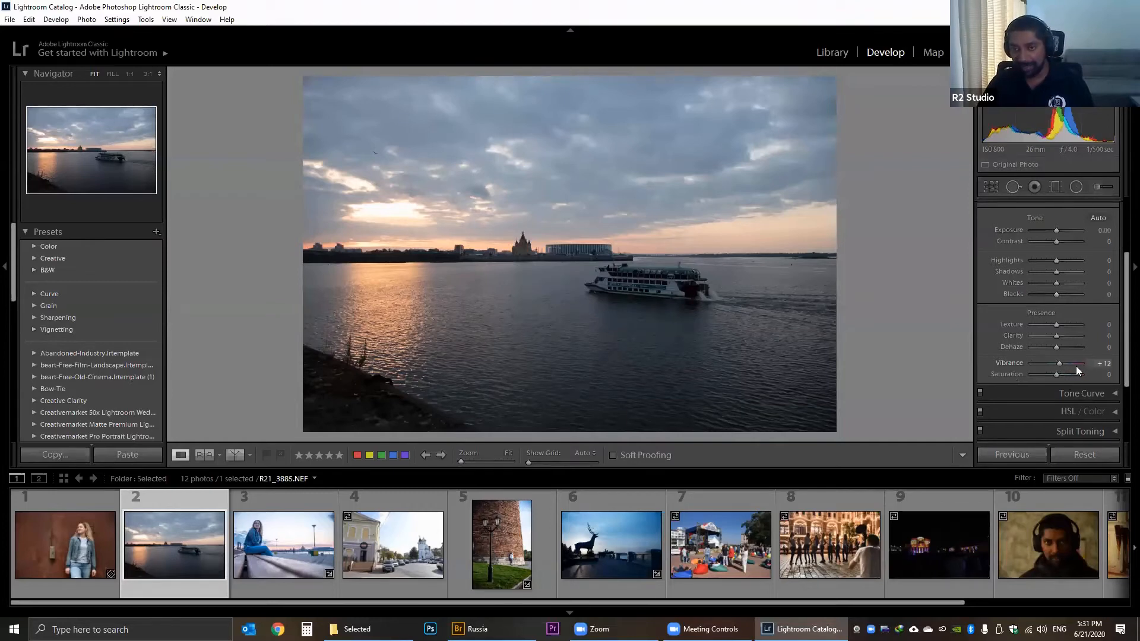
Raise the river sunset photo's Vibrance to +81 and on to +98, and set Saturation to +2.
drag(1075, 366, 1074, 364)
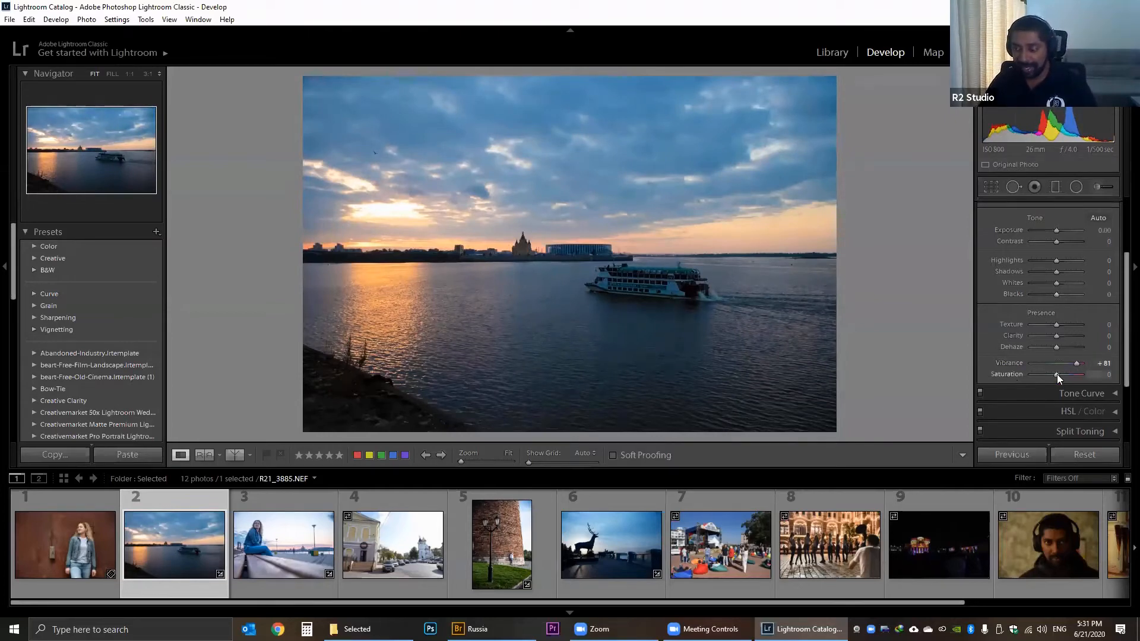
drag(1058, 374, 1080, 363)
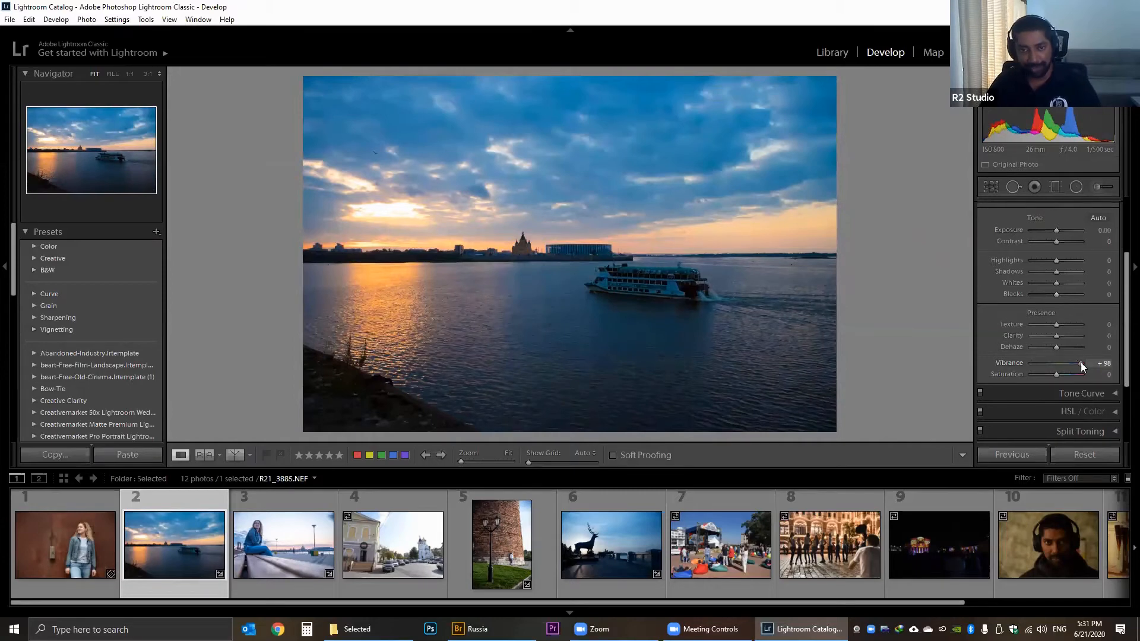
click(1057, 374)
drag(1056, 373, 1055, 373)
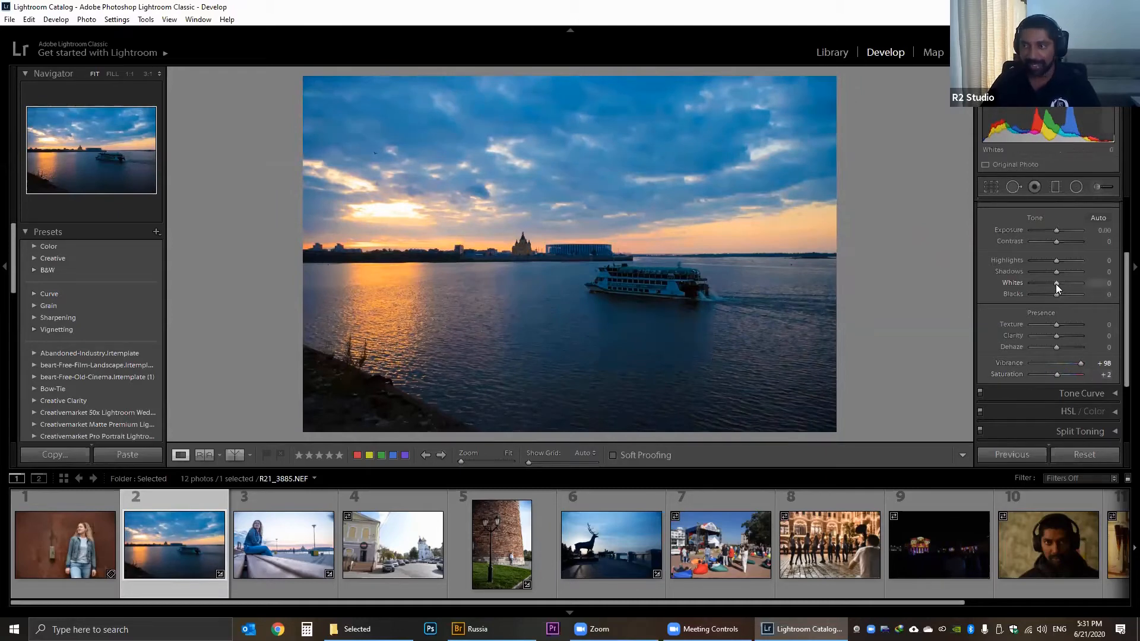
Set the sunset photo's Exposure to +0.24, Contrast +2, Highlights -19 and Shadows +57, trying Temp 6286 before warming it to 10369.
drag(1122, 282, 1122, 234)
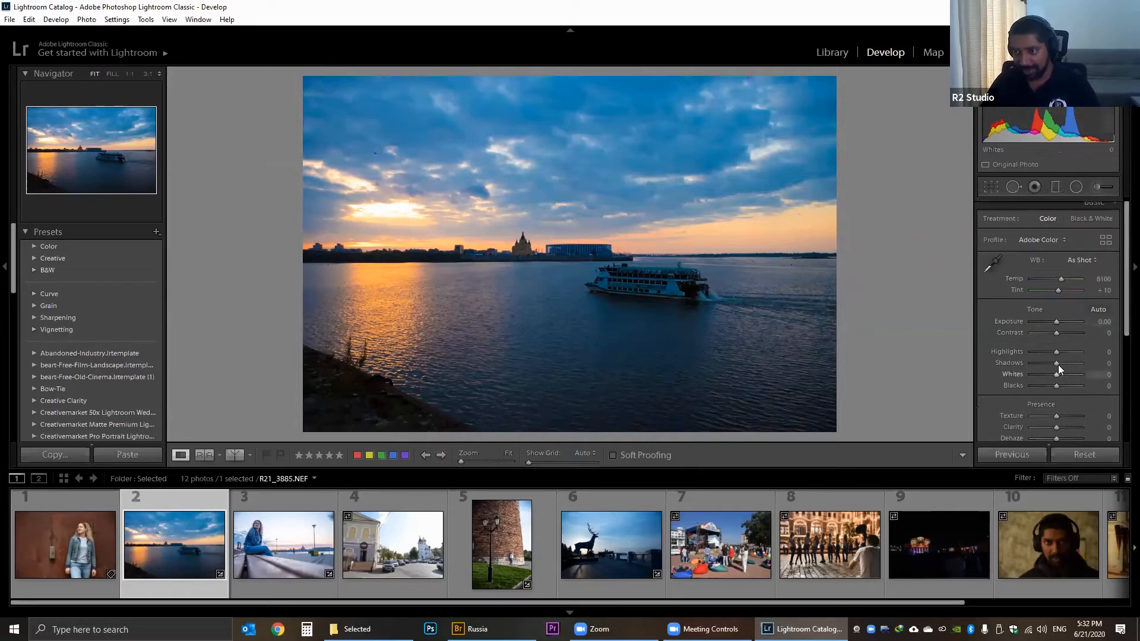
drag(1060, 365, 1059, 324)
drag(1060, 280, 1052, 279)
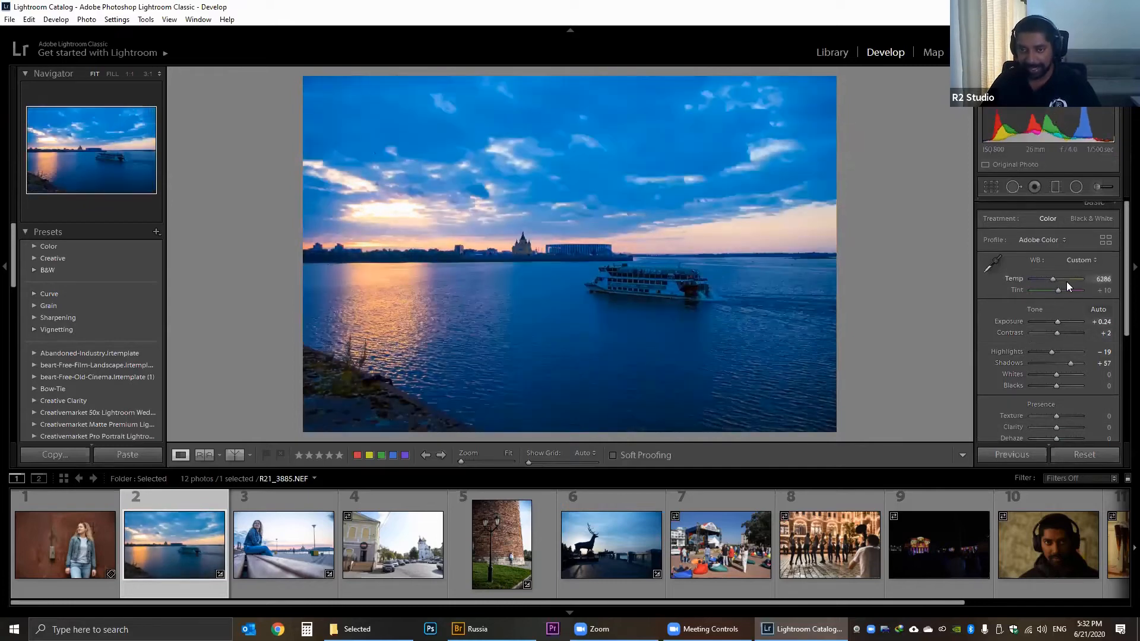
click(1066, 281)
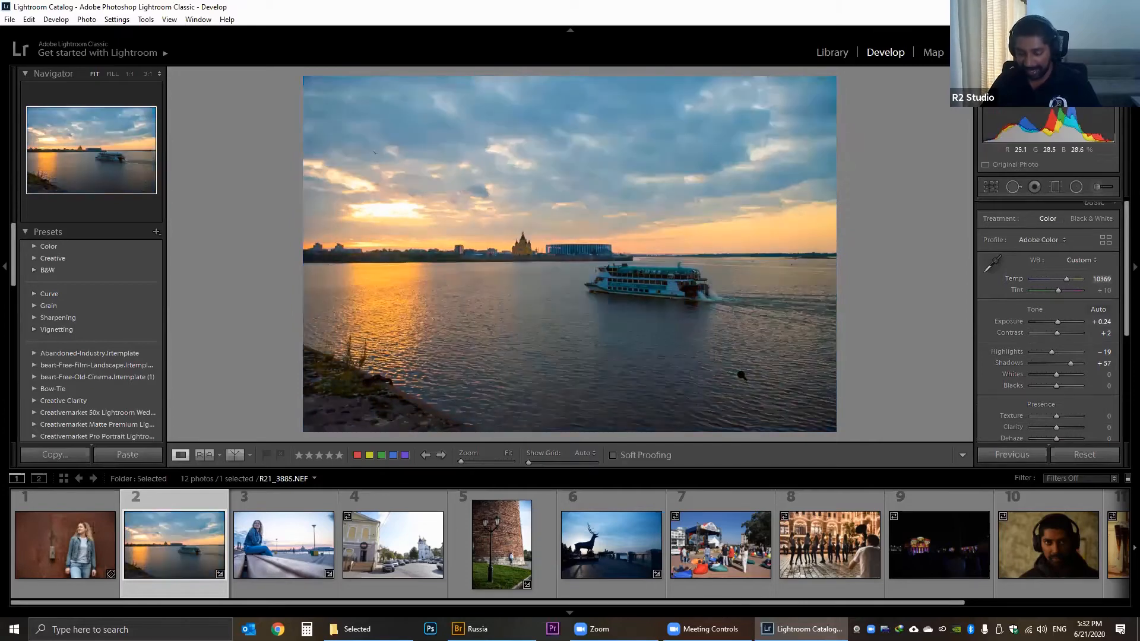
Compare the edited river sunset photo with its original several times.
key(backslash)
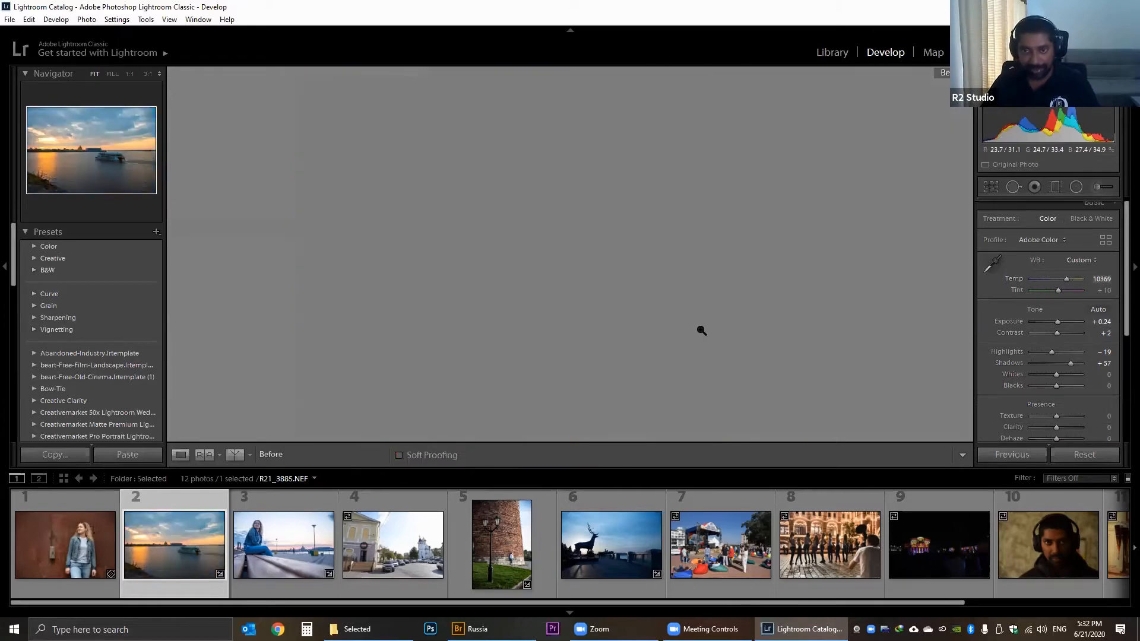
key(backslash)
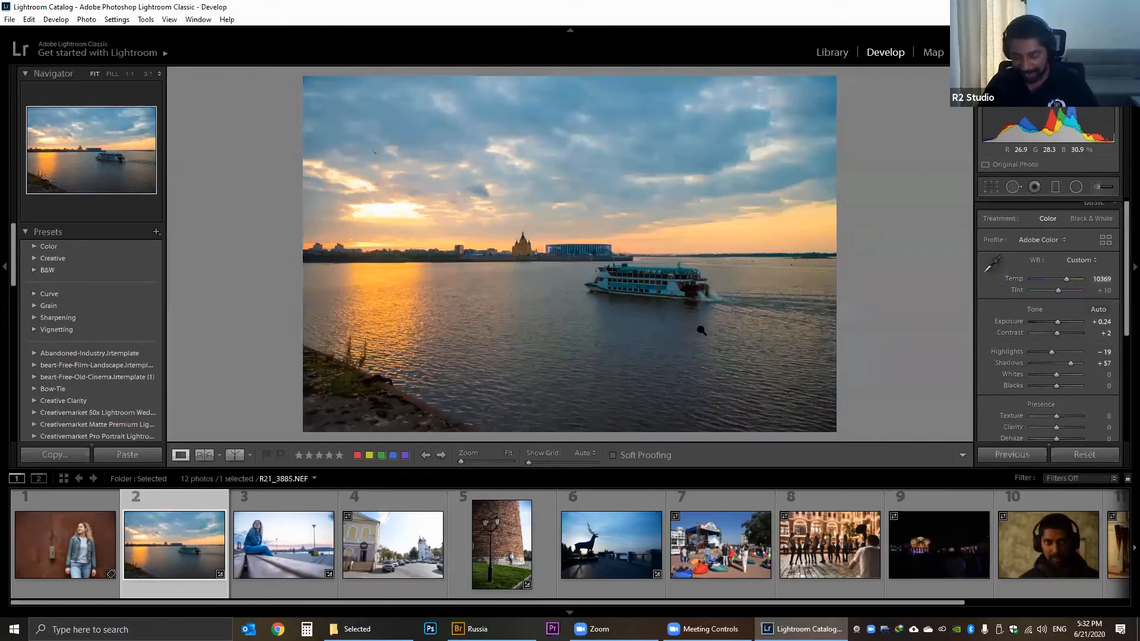
key(backslash)
key(backslash)
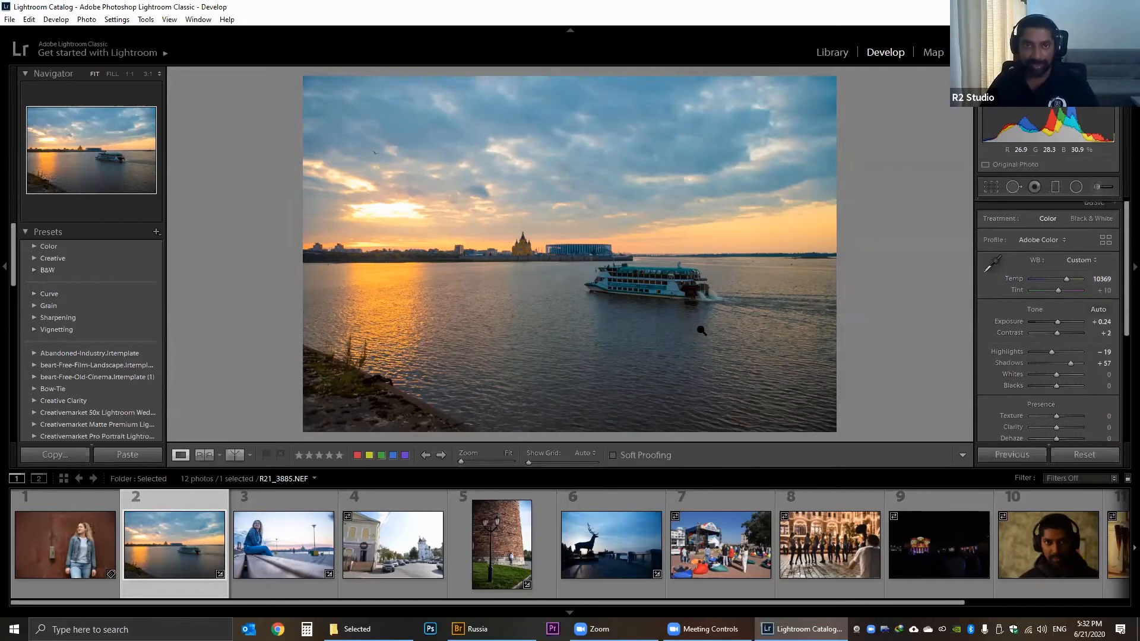
key(backslash)
key(backslash)
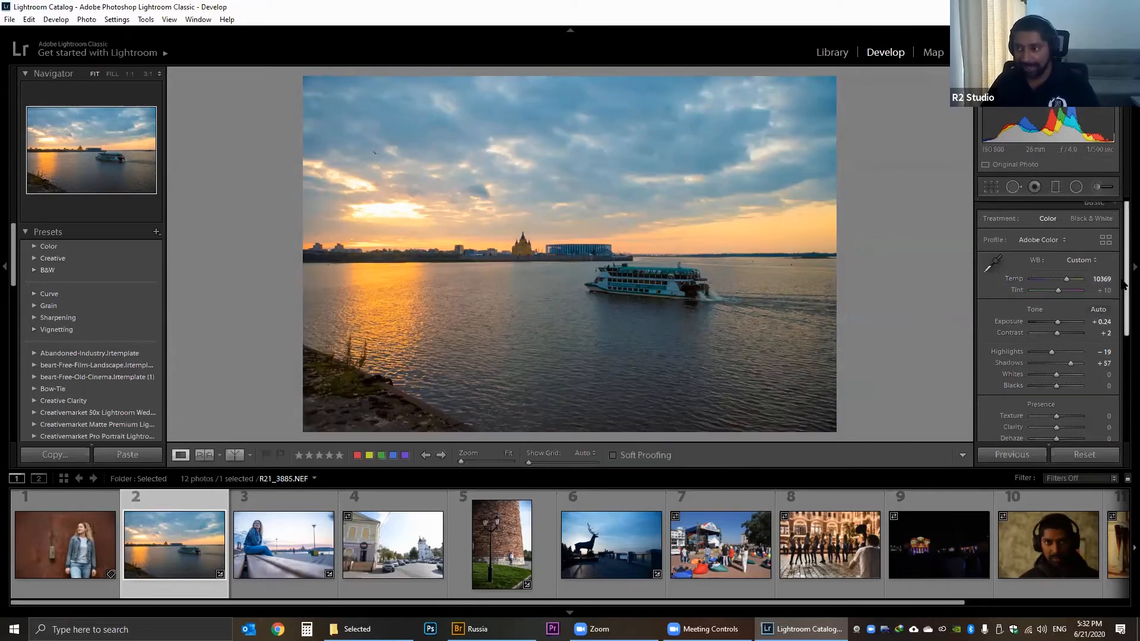
Review the sunset photo's Basic adjustments, collapse the Basic section to view the other Develop sections, and expand it again.
drag(1126, 285, 1122, 235)
drag(1122, 241, 1125, 278)
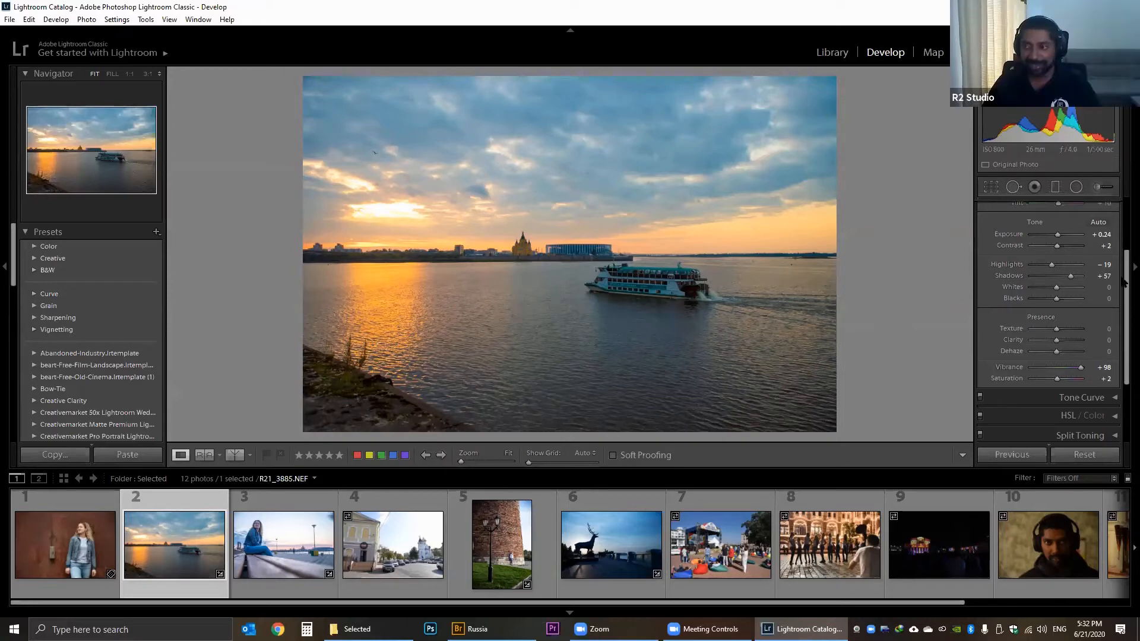
scroll(986, 300, down, 1)
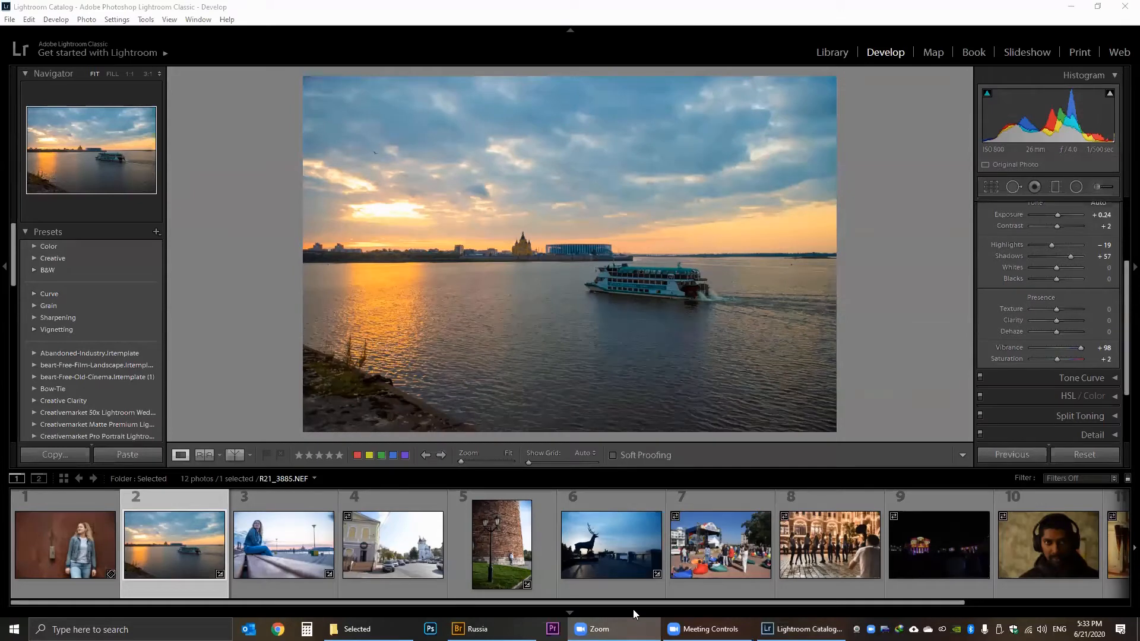
click(172, 165)
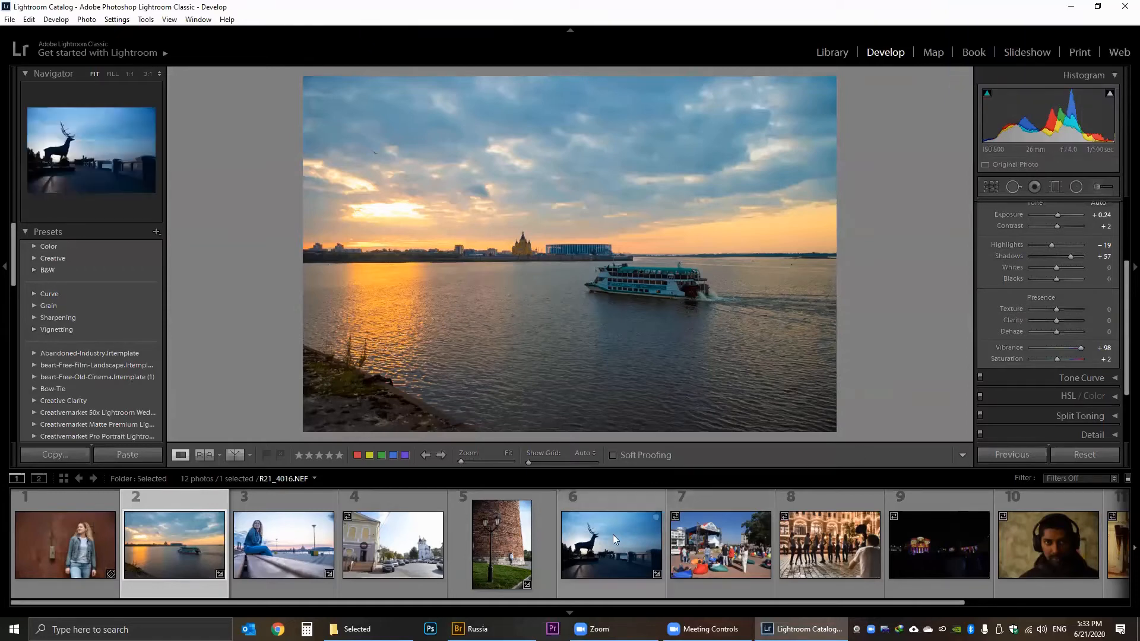
drag(1124, 305, 1119, 225)
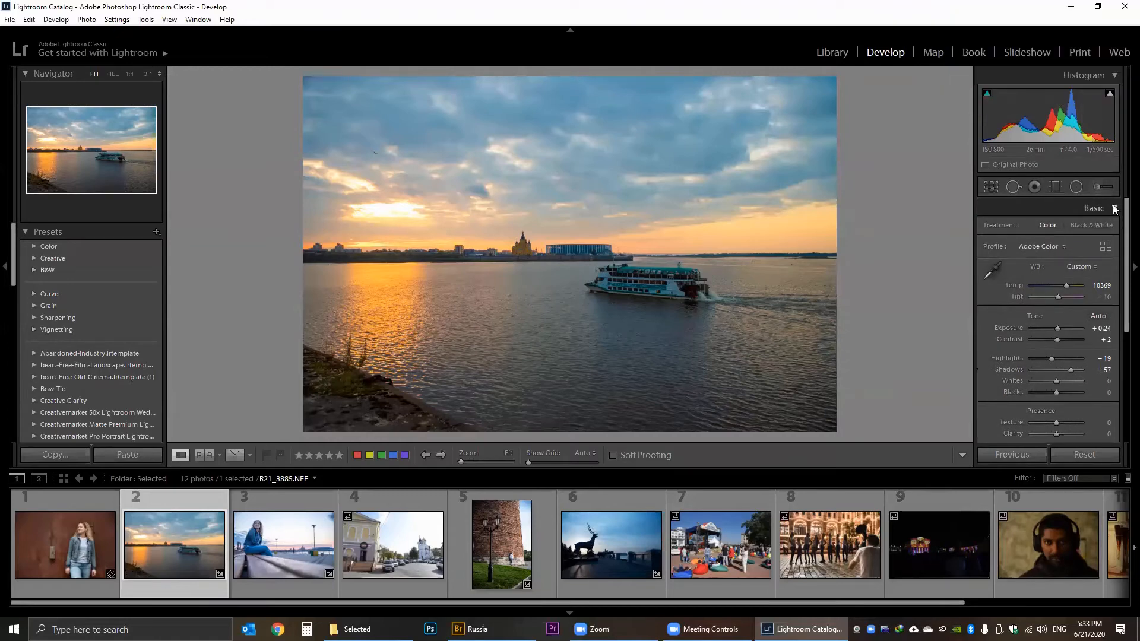
click(1115, 209)
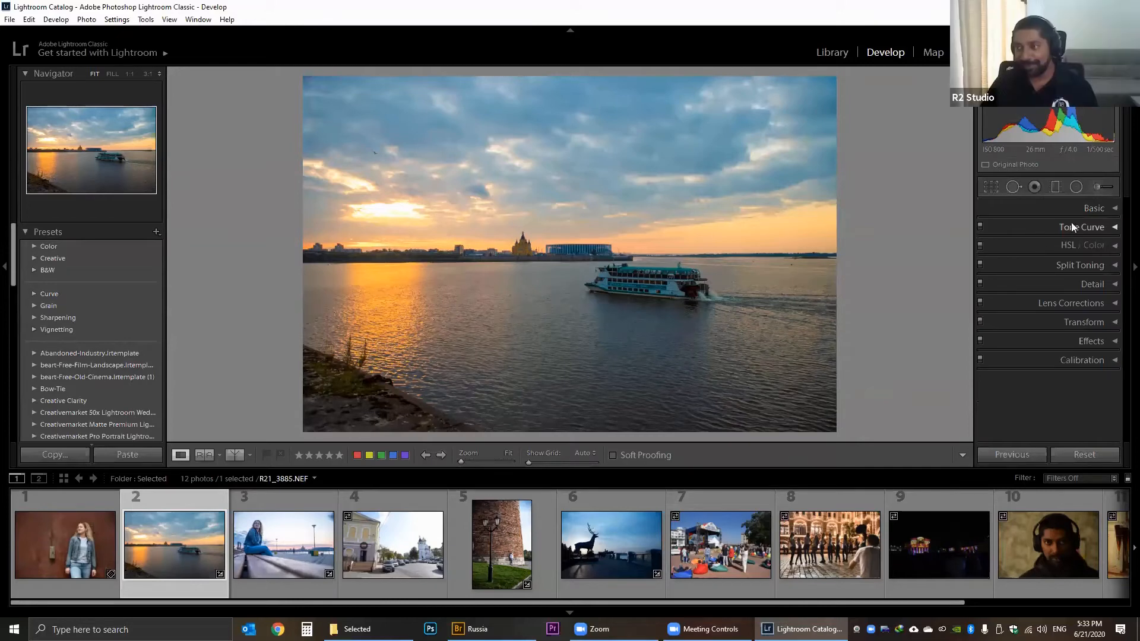
click(1108, 211)
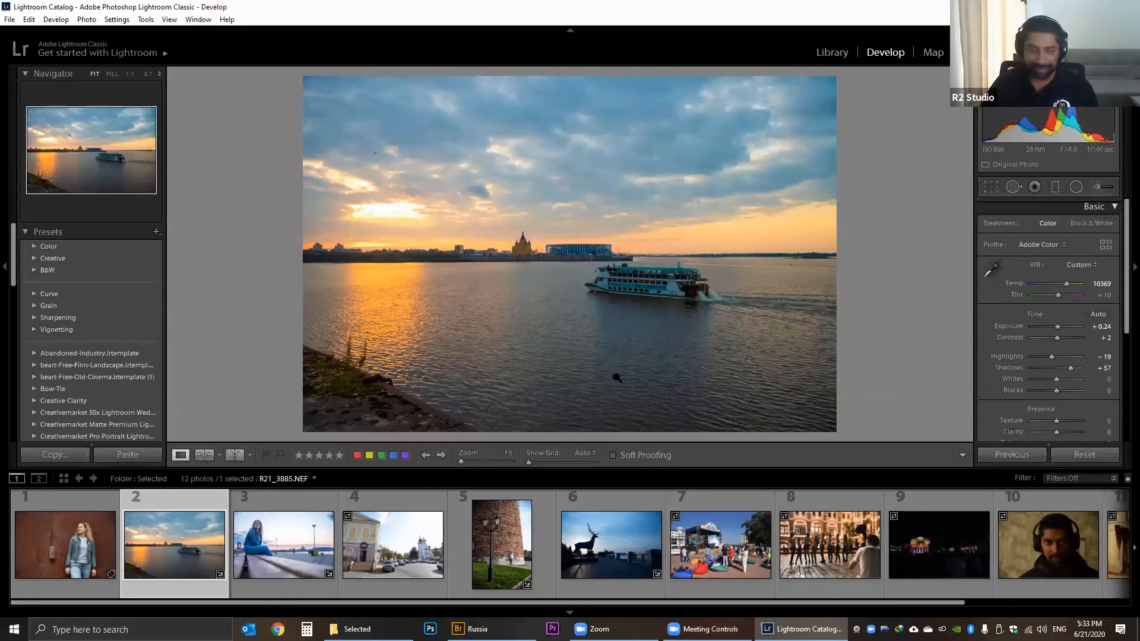
Open the deer statue photo, reset its Develop settings and cool the white balance to Temp 4143.
click(610, 538)
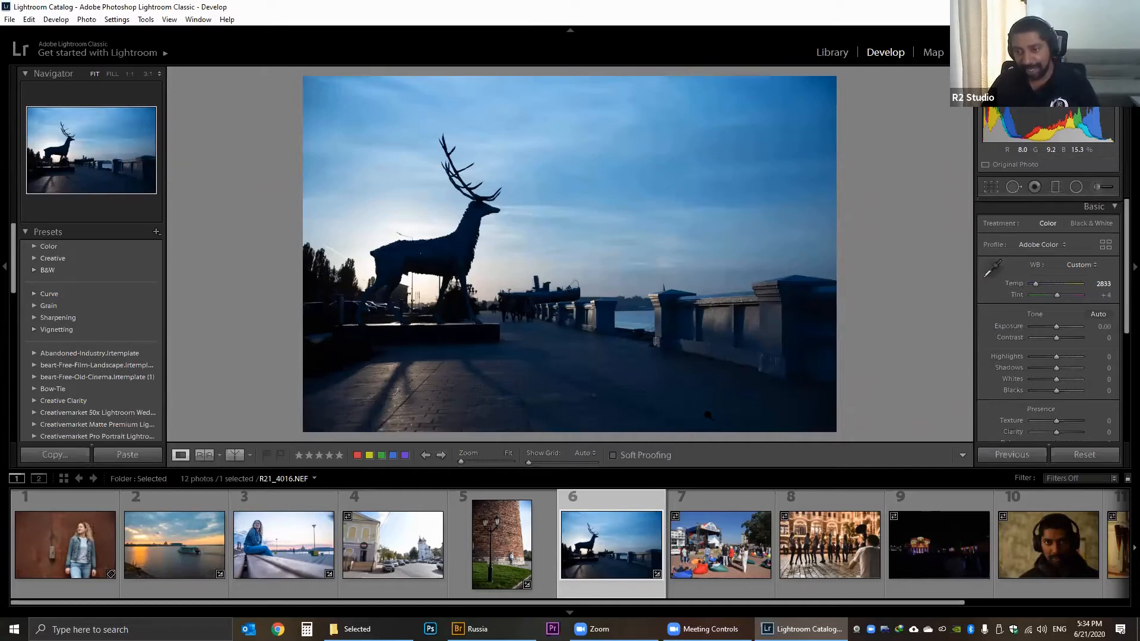
click(1087, 455)
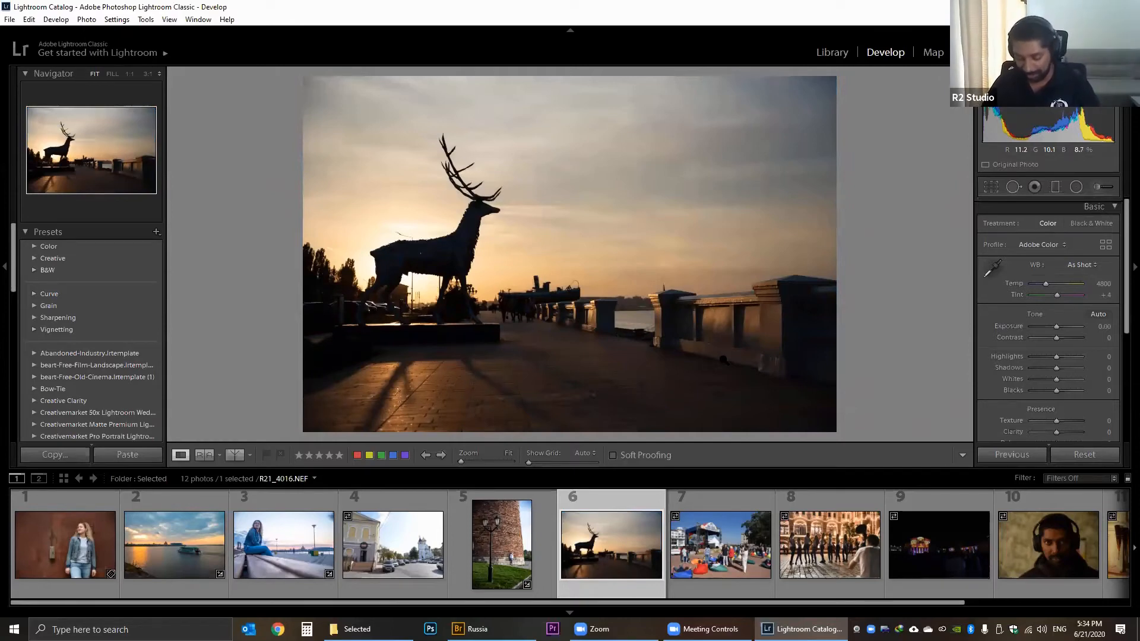
click(1092, 462)
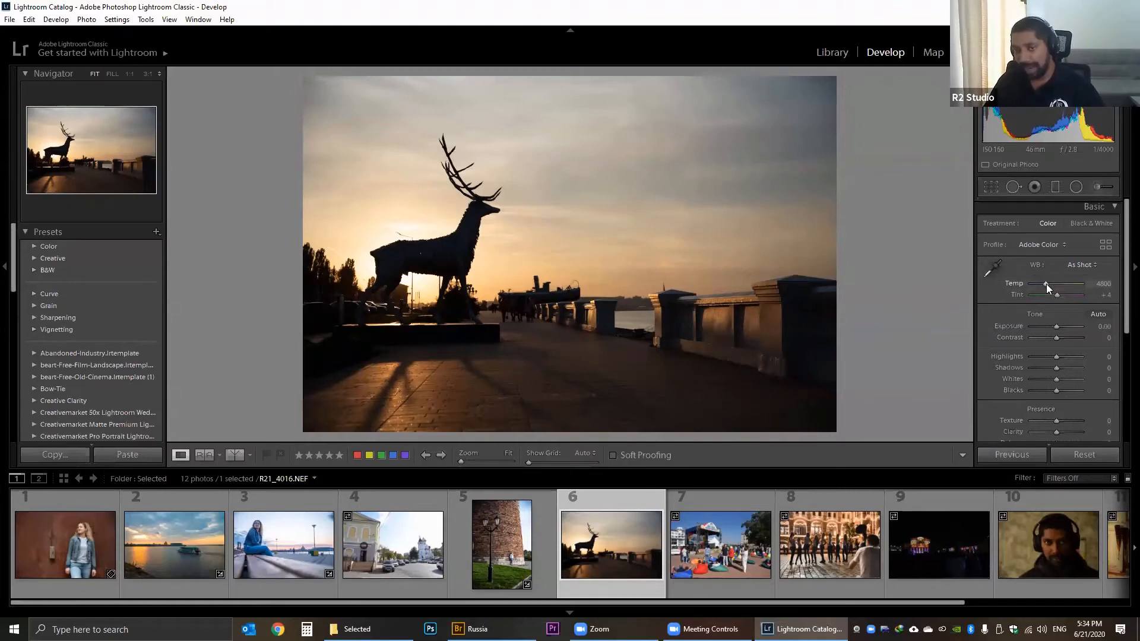
drag(1046, 284, 1042, 284)
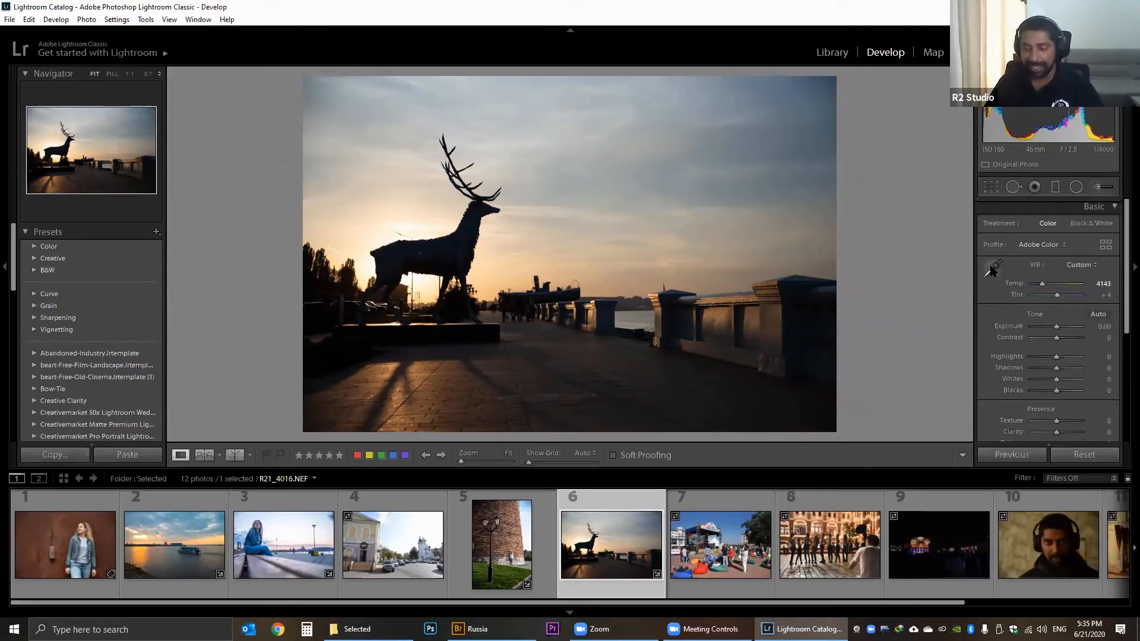
Open the street photo with the church and set its white balance to 6800 / +3 by sampling a neutral on the building facade.
click(411, 553)
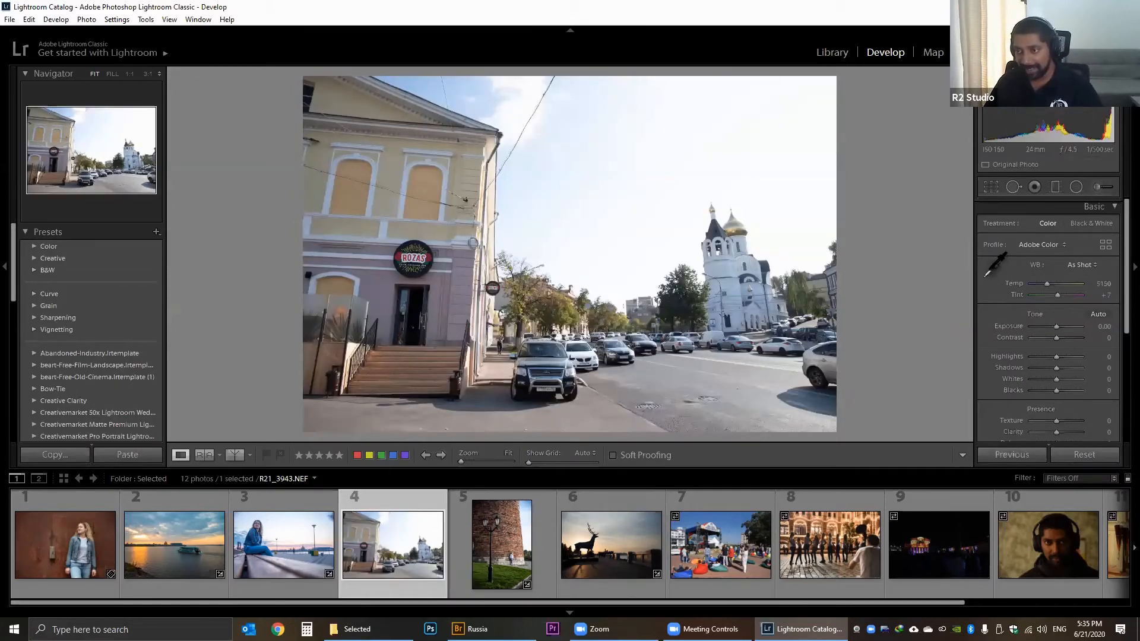
click(999, 266)
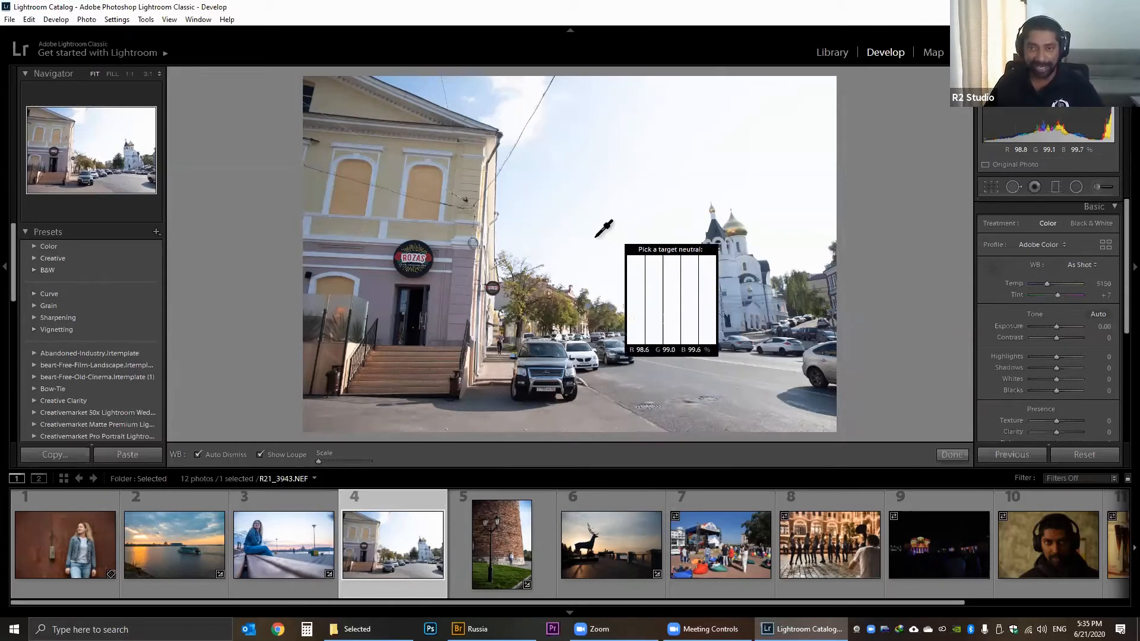
click(446, 176)
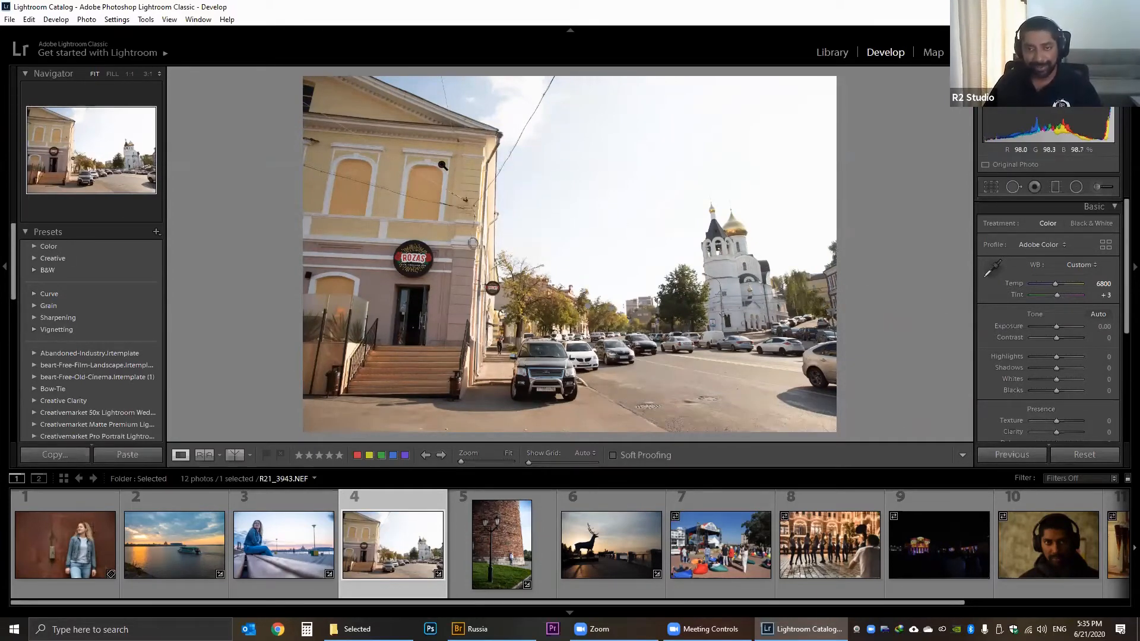
Set the white balance of the portrait at the rusty door to 6950 / -20 by sampling the woman's striped shirt.
click(993, 270)
key(w)
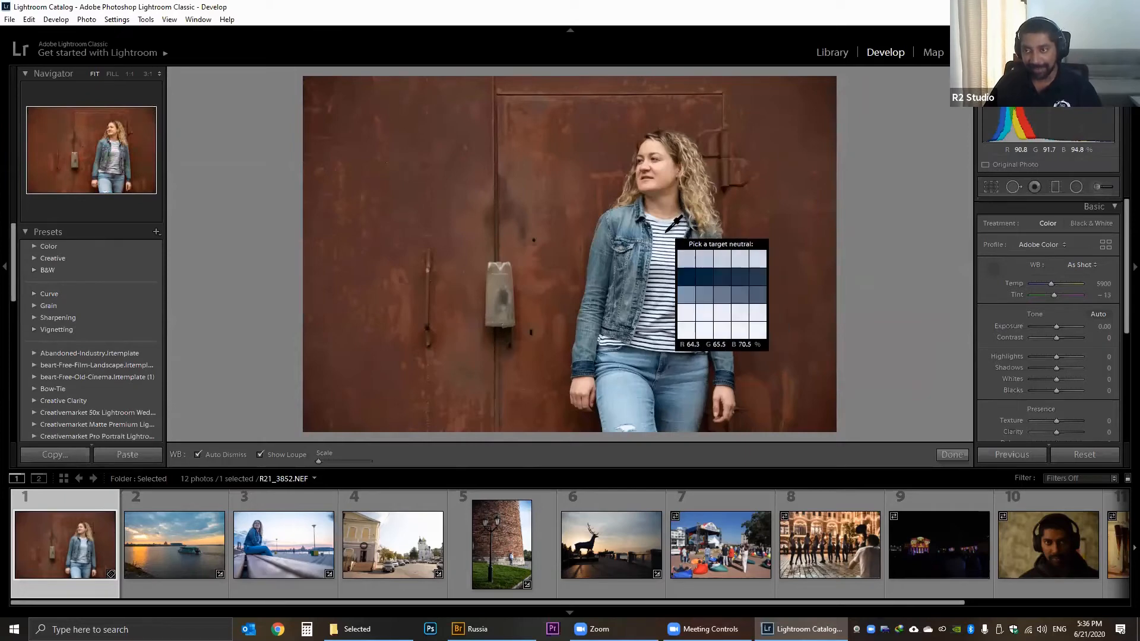
click(992, 270)
click(992, 270)
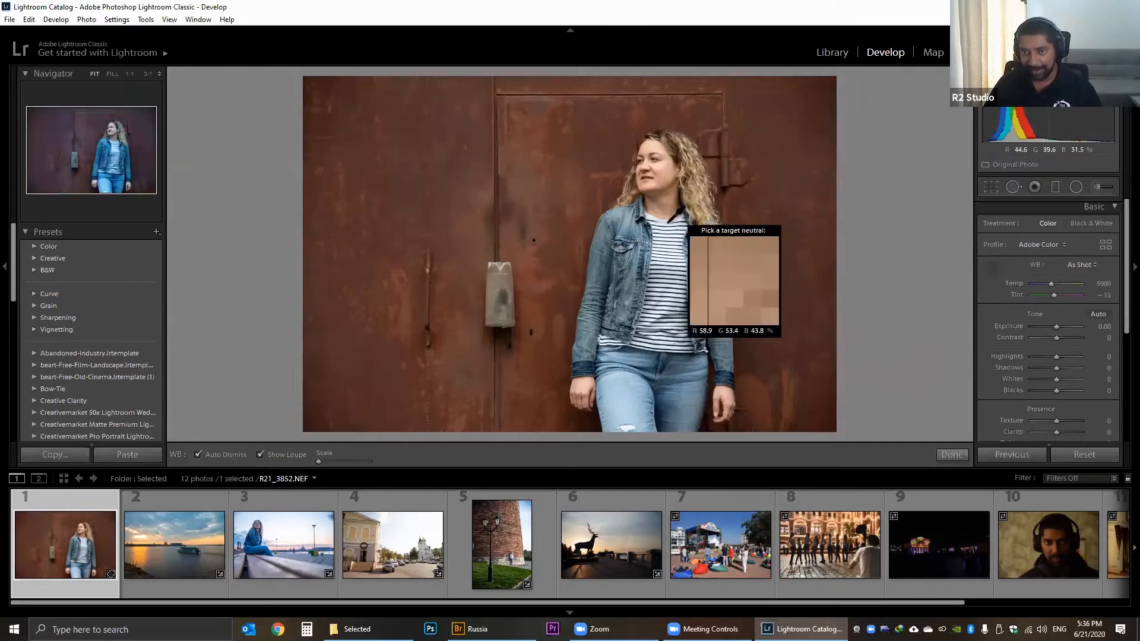
click(667, 221)
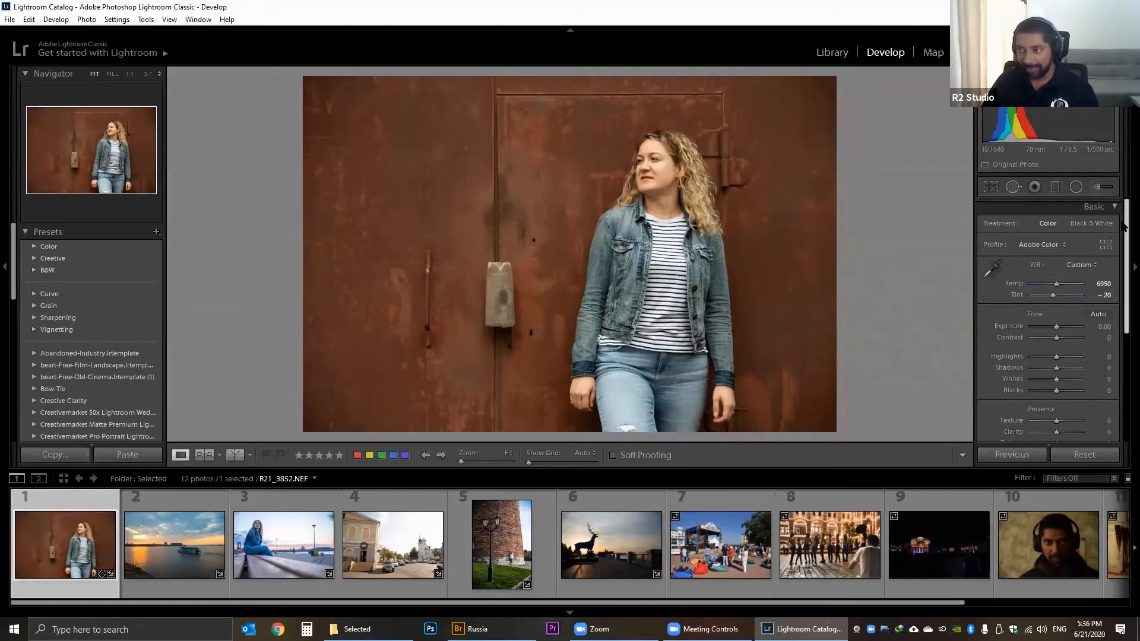
Expand the Tone Curve section and open the river sunset photo.
scroll(1122, 247, down, 5)
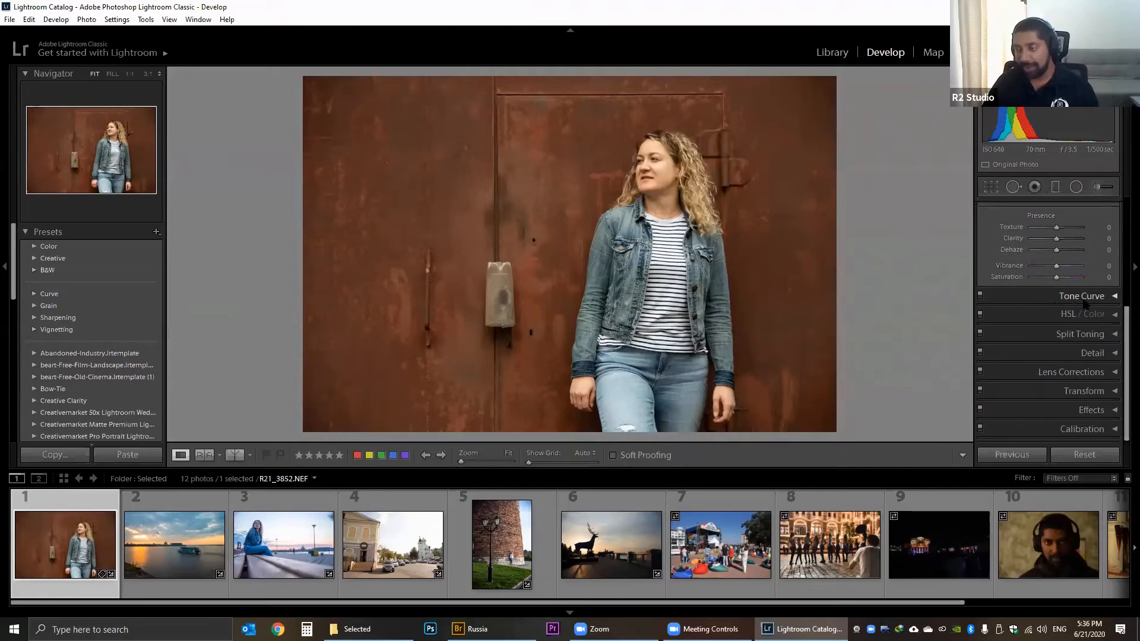
click(1082, 297)
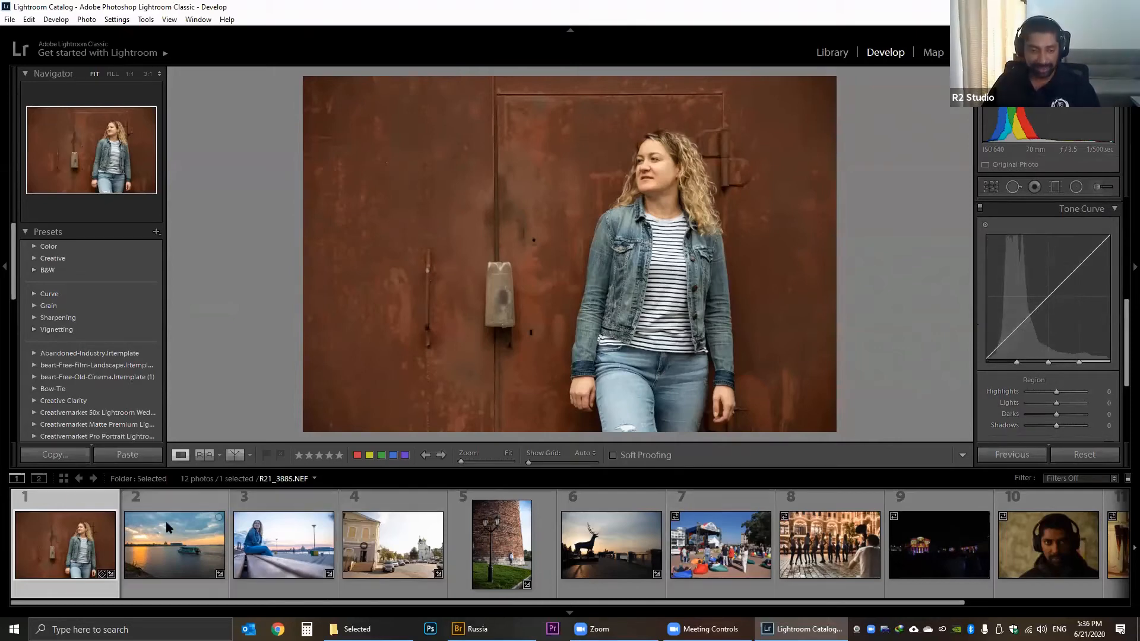
click(165, 553)
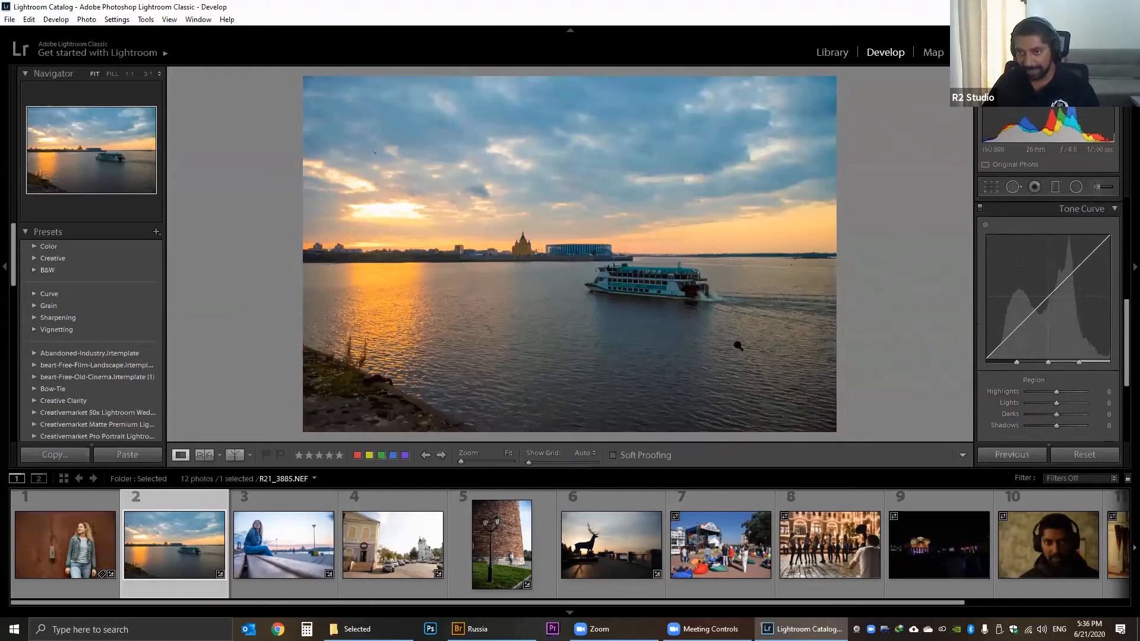
Reset the river sunset photo's Develop settings and shape its parametric tone curve with Shadows +79, Highlights +44 and Darks +24.
click(1084, 456)
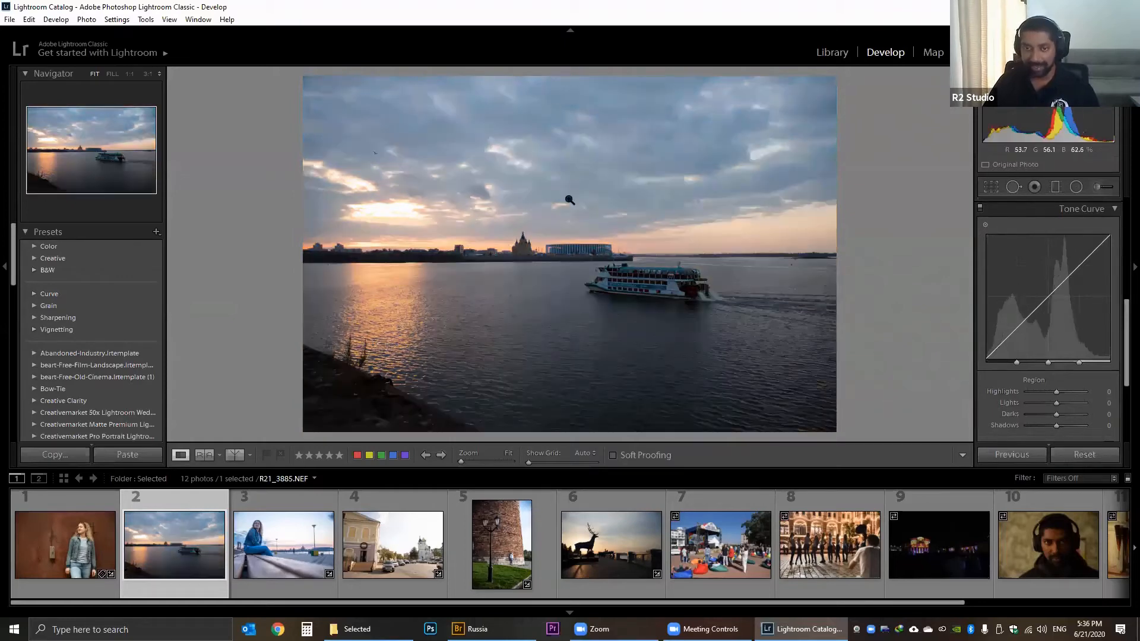
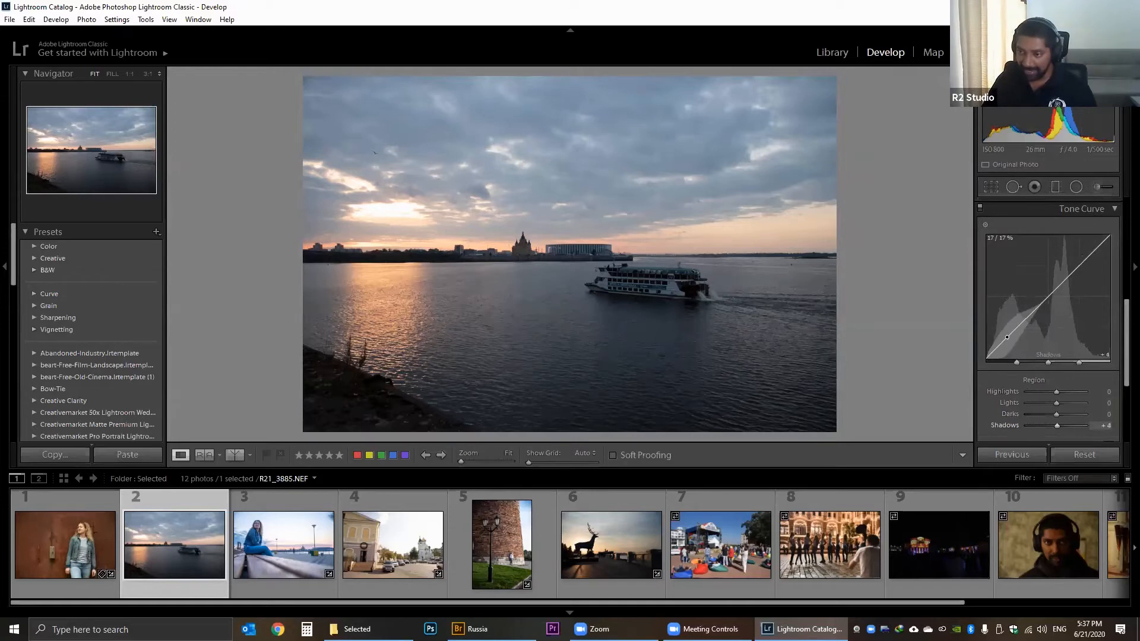
drag(1006, 337, 1008, 321)
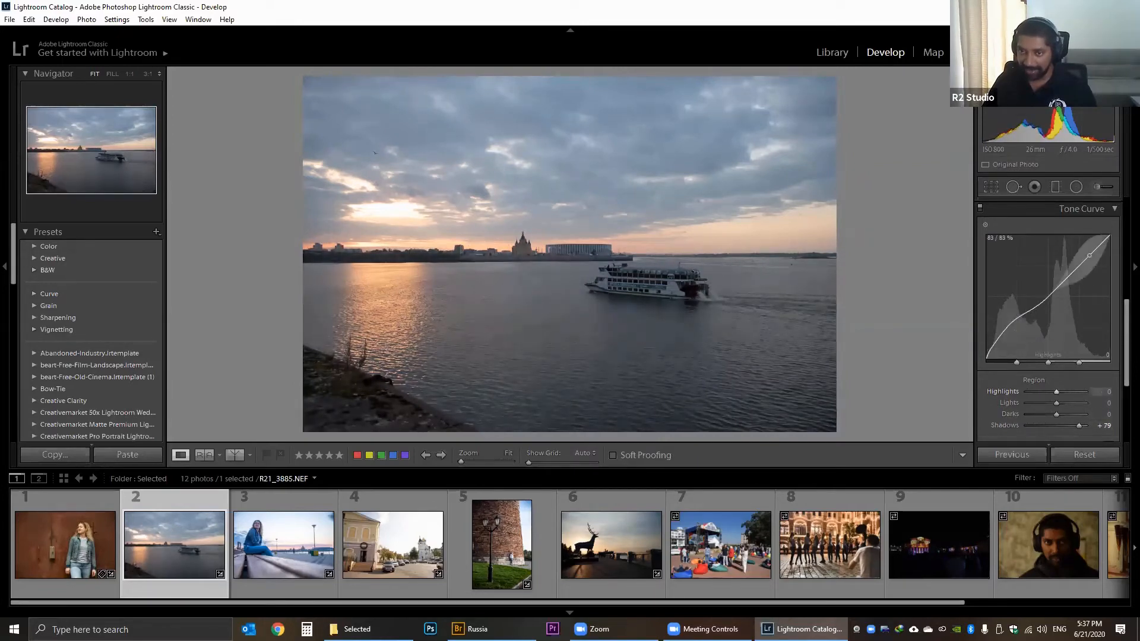
mouse_move(1089, 256)
mouse_down()
mouse_move(1089, 269)
mouse_move(1089, 253)
mouse_up()
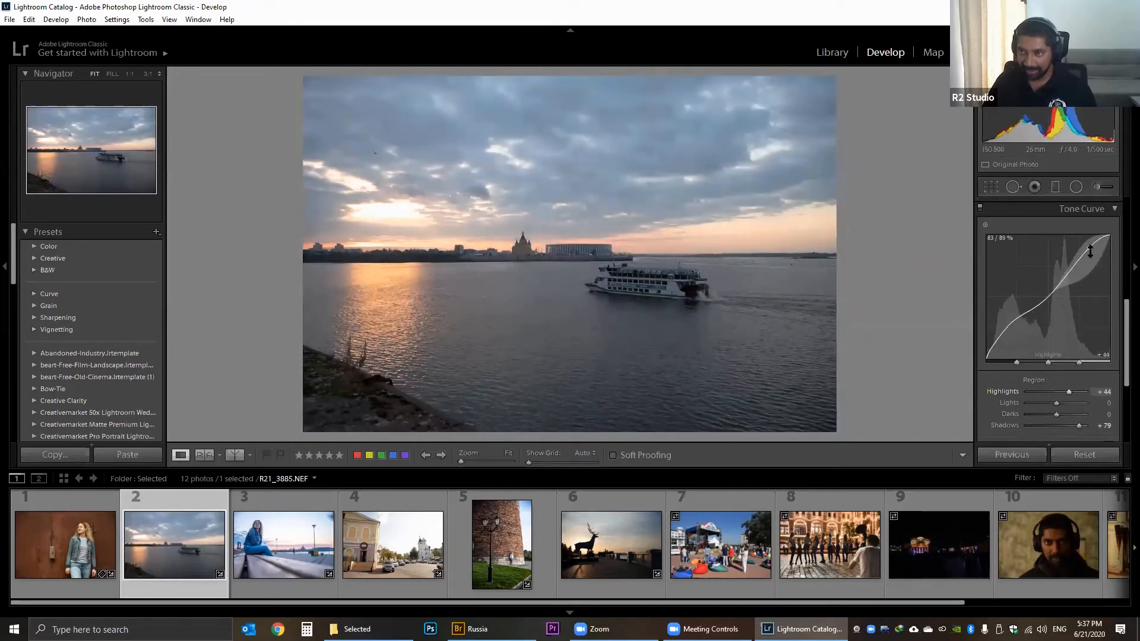
drag(1048, 300, 1047, 293)
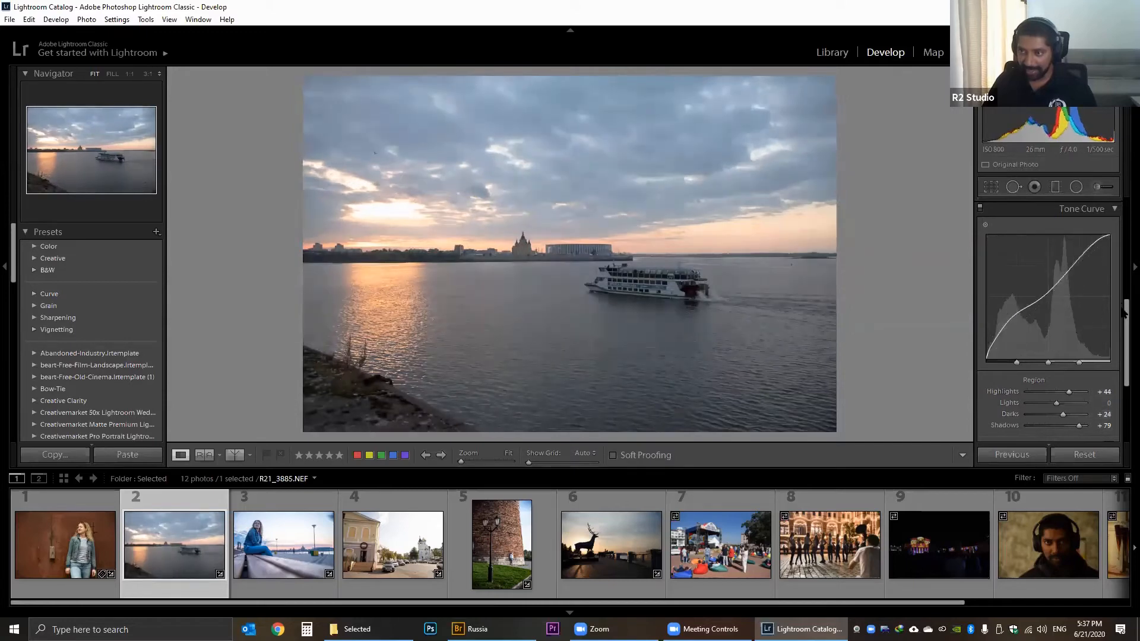
Check the Point Curve presets and switch the Tone Curve from region sliders to point curve editing.
scroll(1122, 321, down, 1)
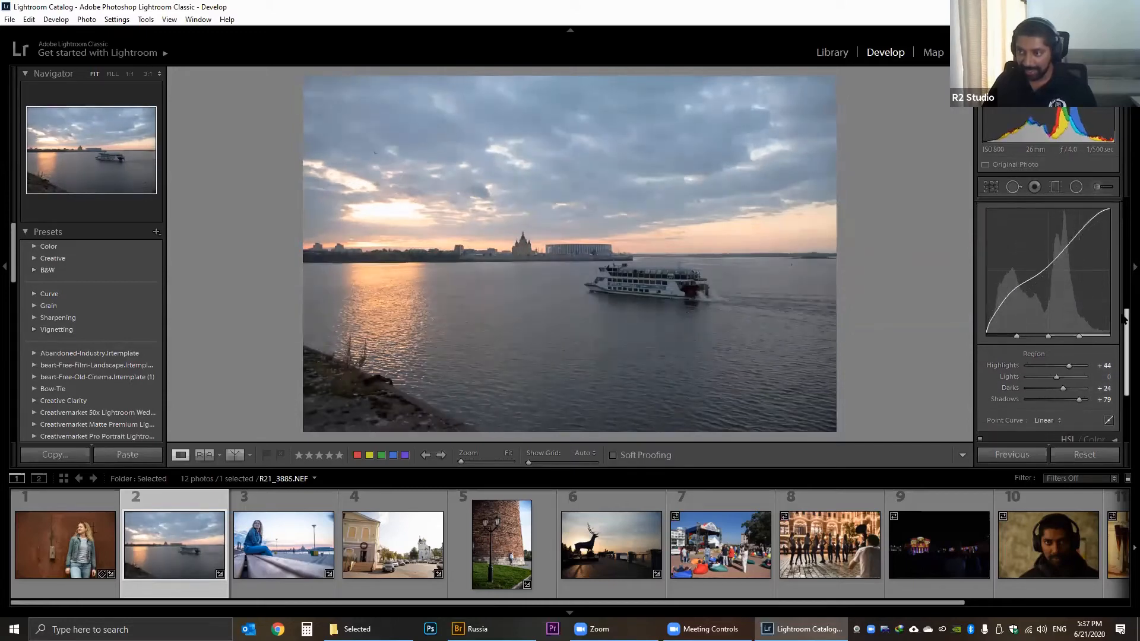
scroll(1071, 267, up, 1)
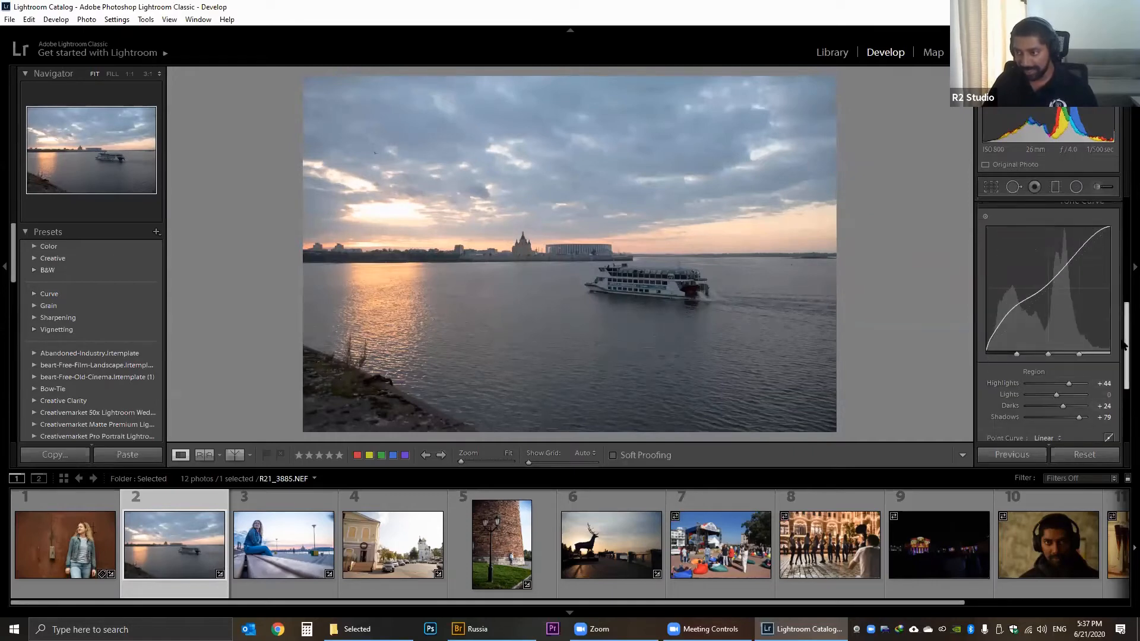
scroll(1060, 399, down, 2)
click(1060, 397)
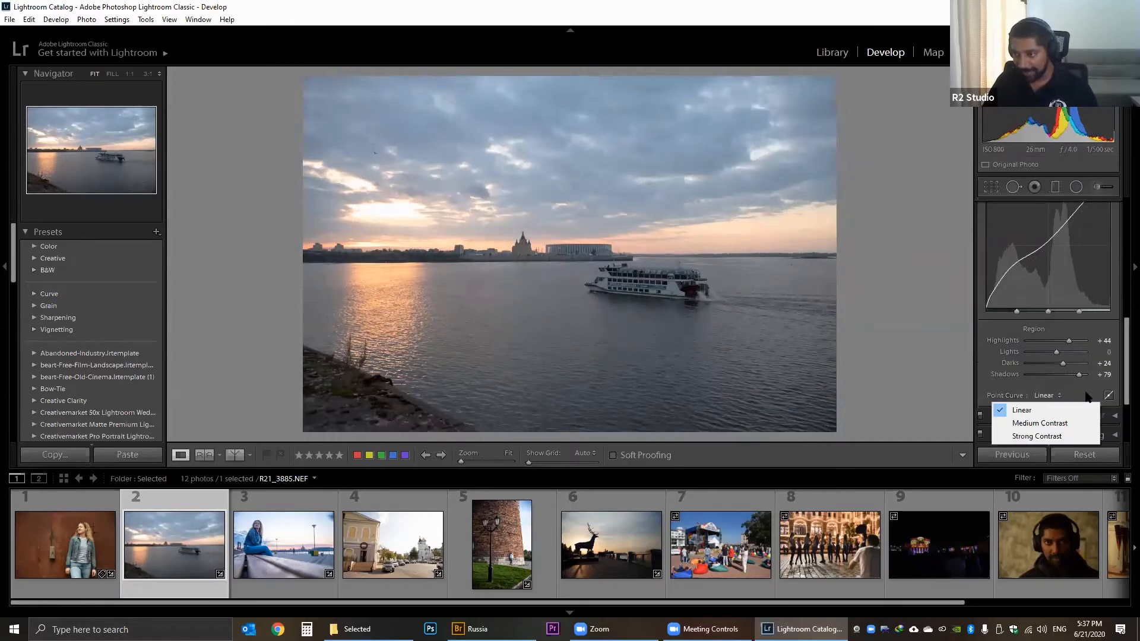
click(1109, 396)
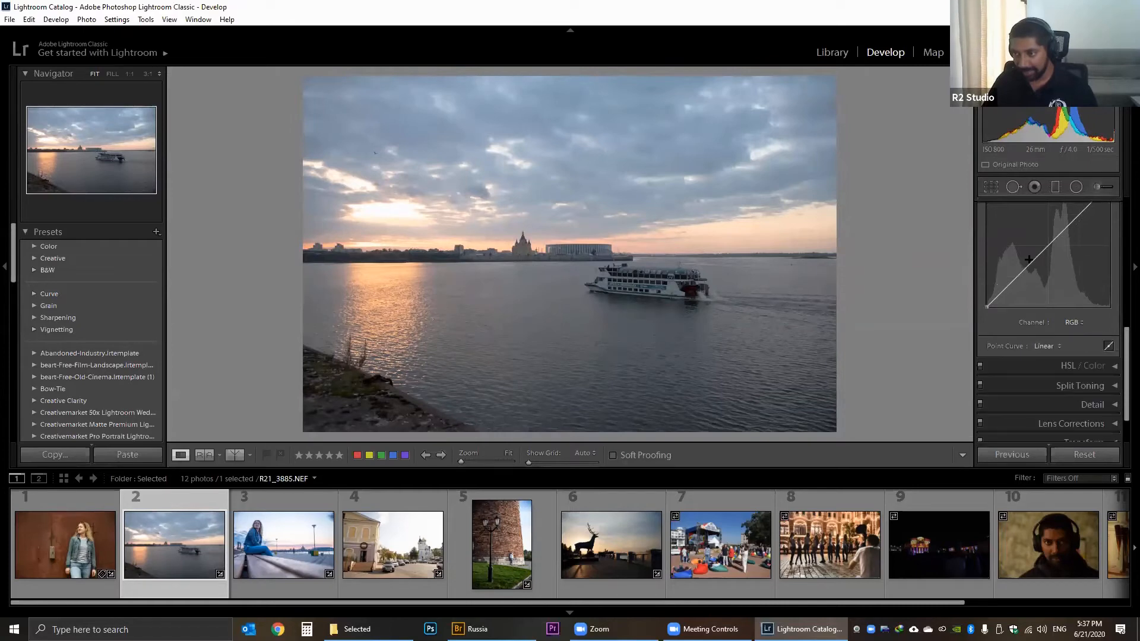
click(1109, 346)
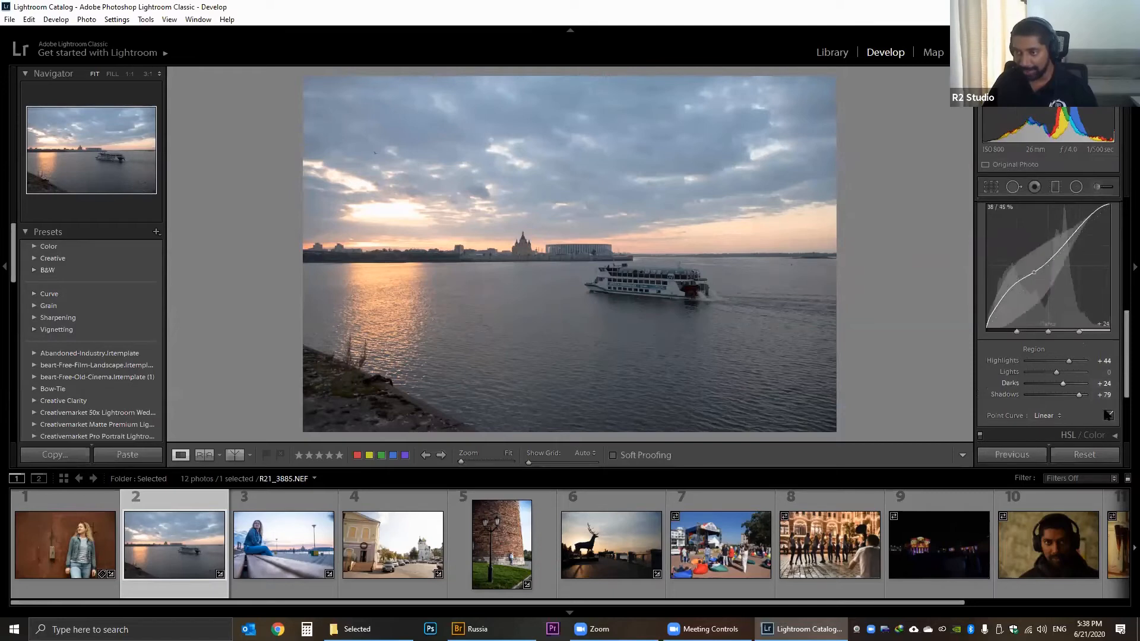
click(1108, 416)
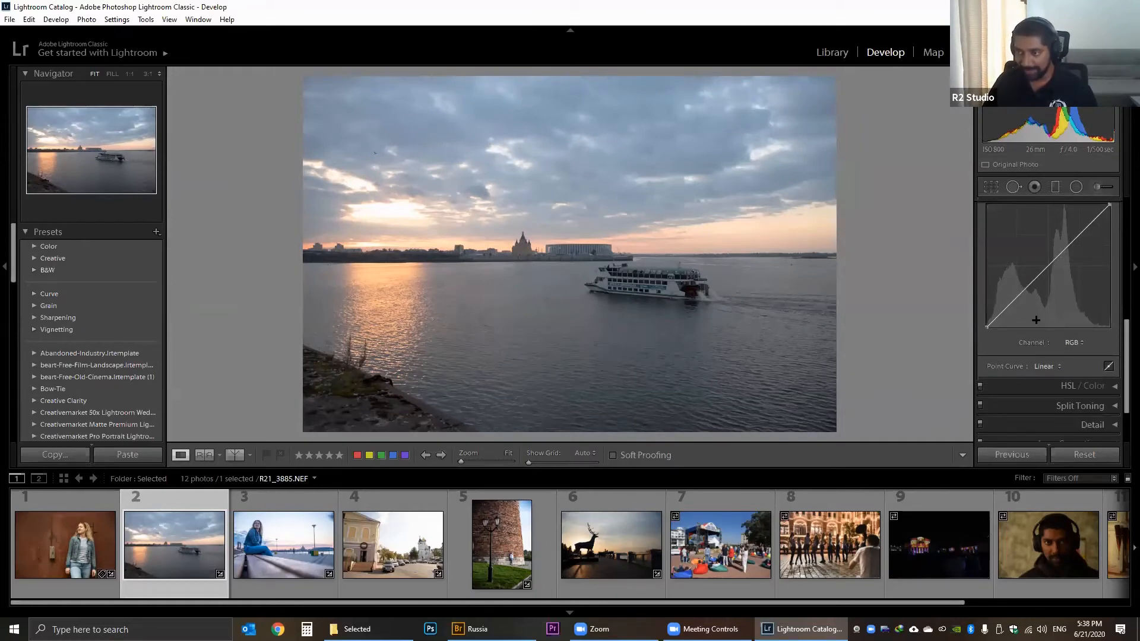
Add two points to the RGB point curve, raising the shadow point to about 20 / 29 % and lowering the highlight point; undo the stray third point.
scroll(1015, 325, up, 1)
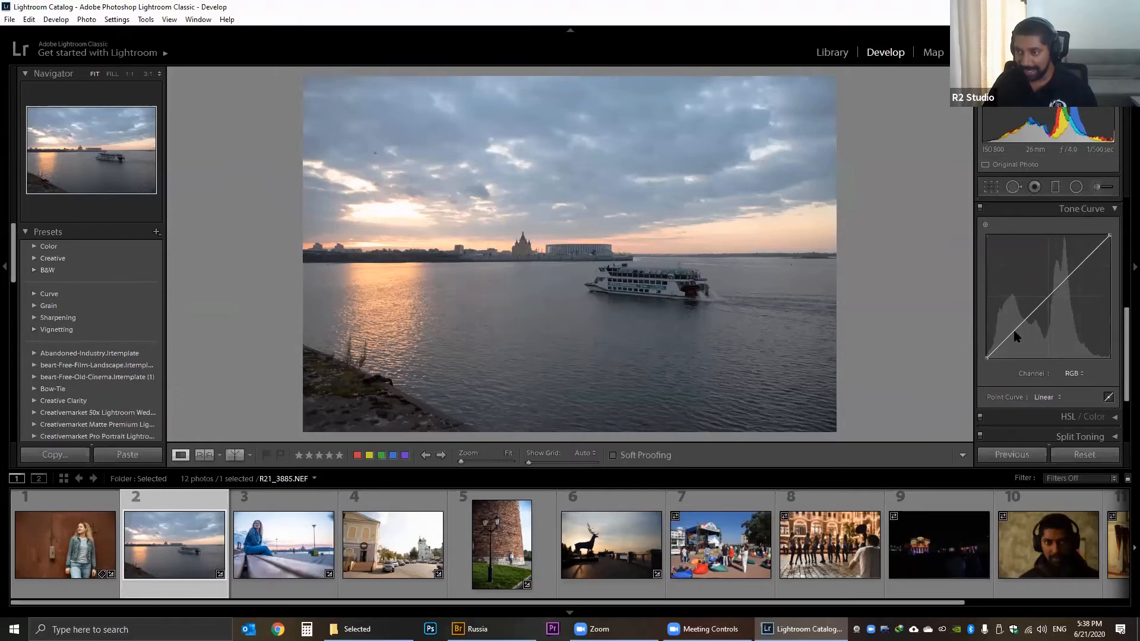
click(1013, 331)
drag(1013, 331, 1013, 325)
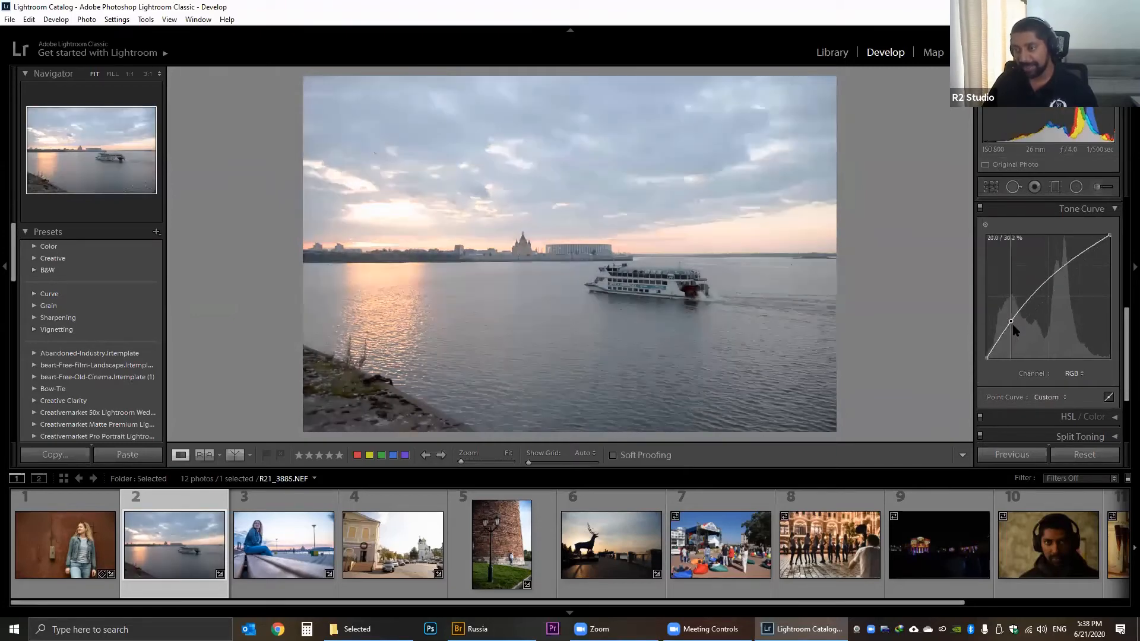
click(1061, 271)
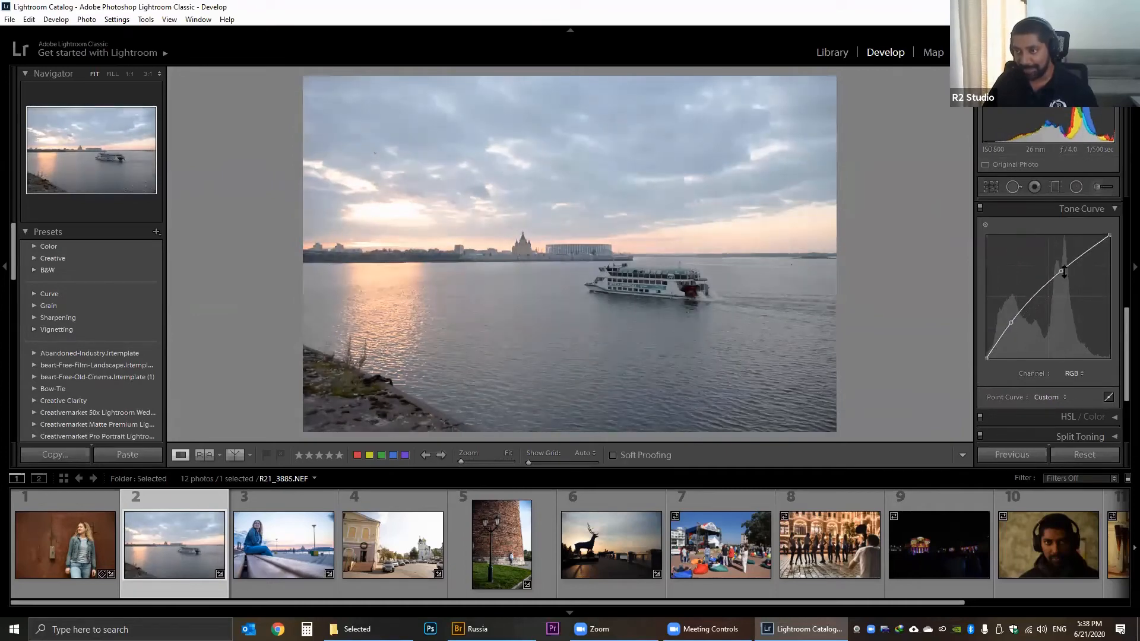
drag(1061, 271, 1067, 278)
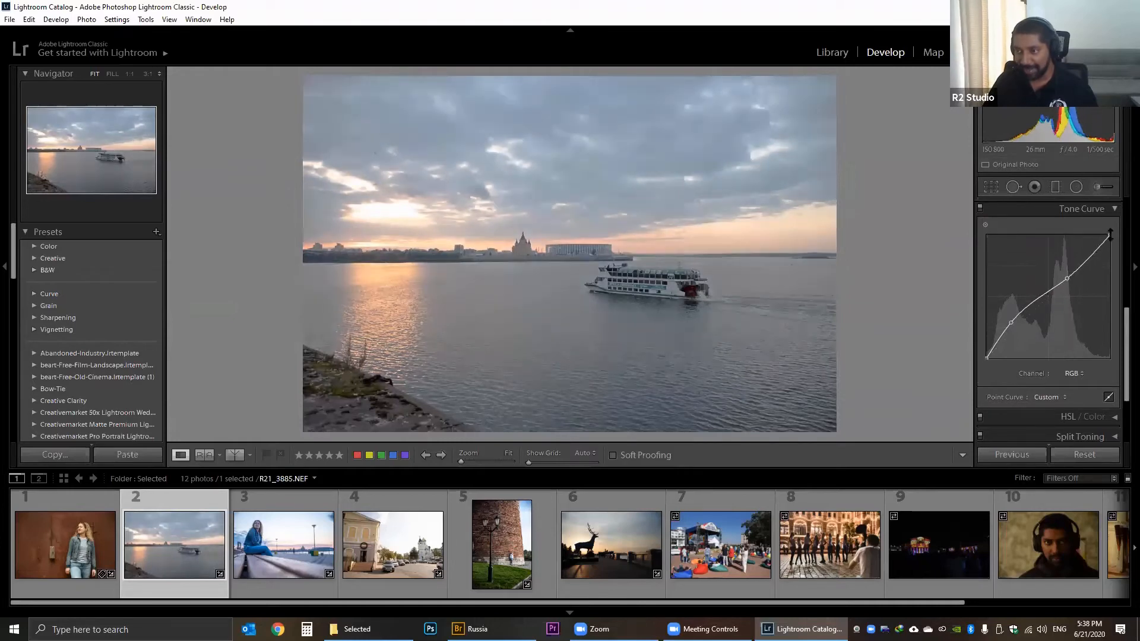
mouse_move(1109, 238)
mouse_down()
mouse_move(1092, 235)
mouse_move(1120, 237)
mouse_up()
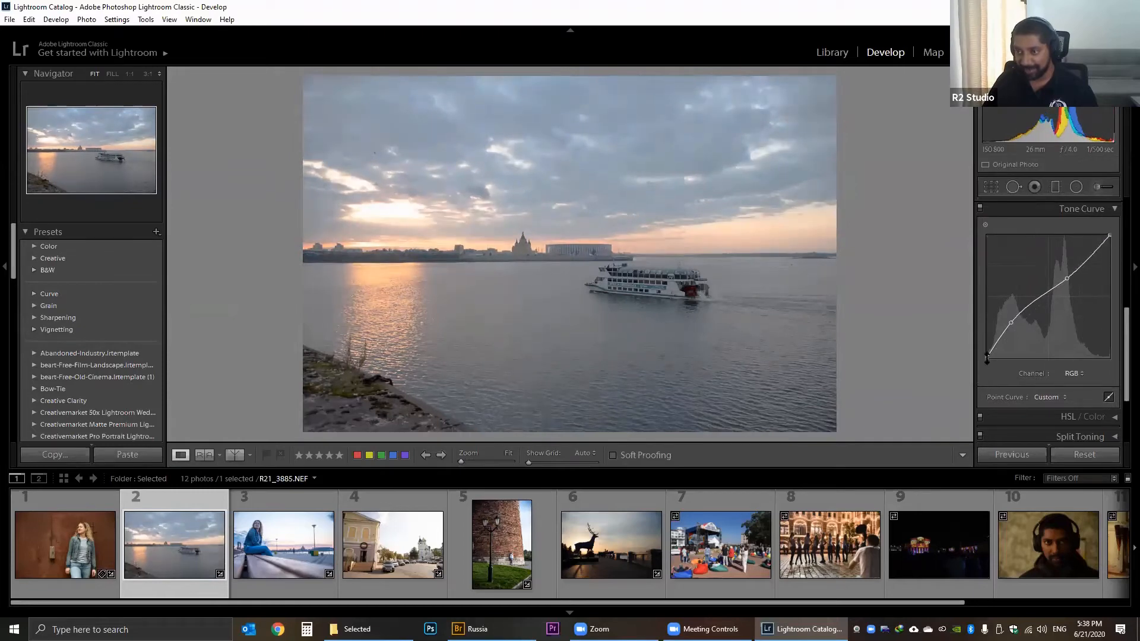
drag(989, 355, 972, 365)
drag(1016, 324, 1014, 320)
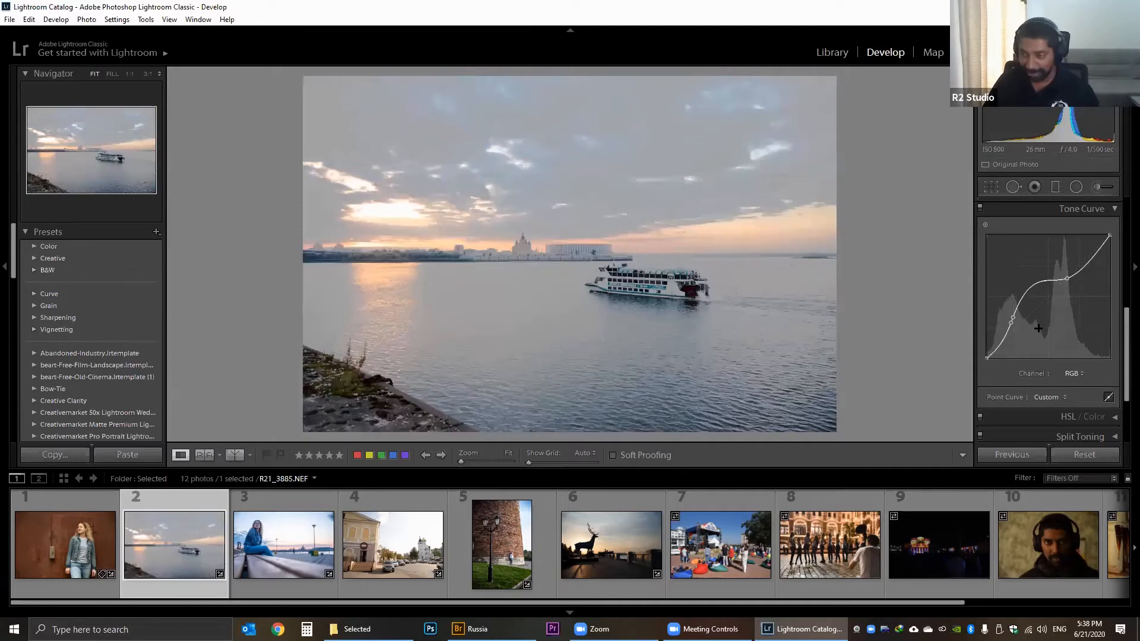
key(ctrl+z)
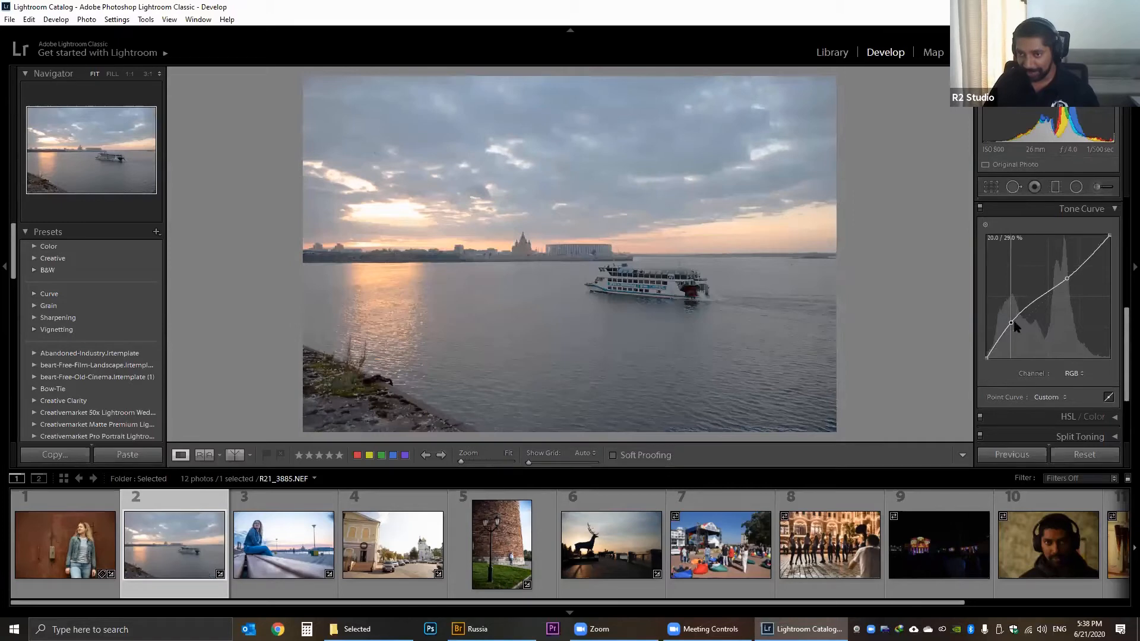
Move the RGB curve's upper point to 60.0 / 67.5 % and settle the lower point slightly above the diagonal.
drag(1012, 323, 1020, 326)
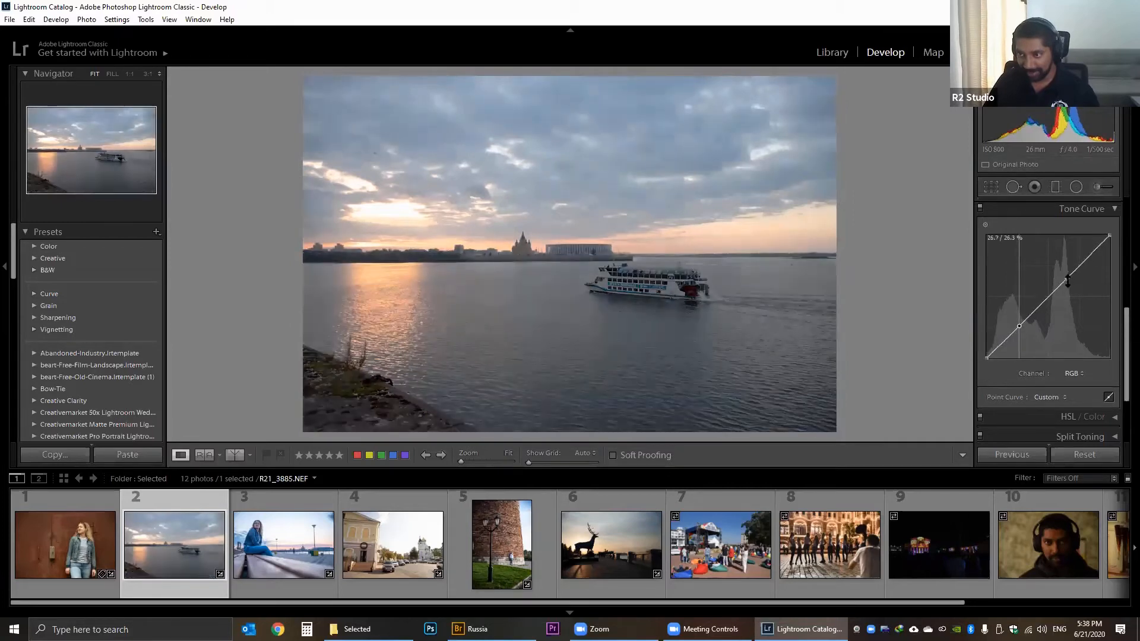
drag(1063, 279, 1060, 275)
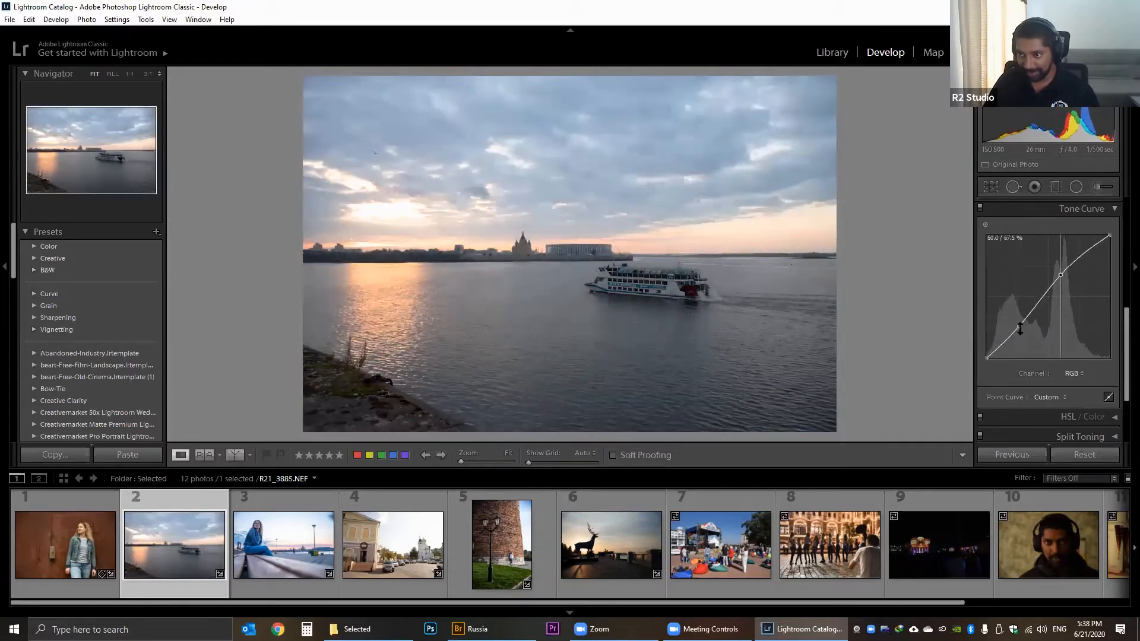
drag(1019, 326, 1014, 331)
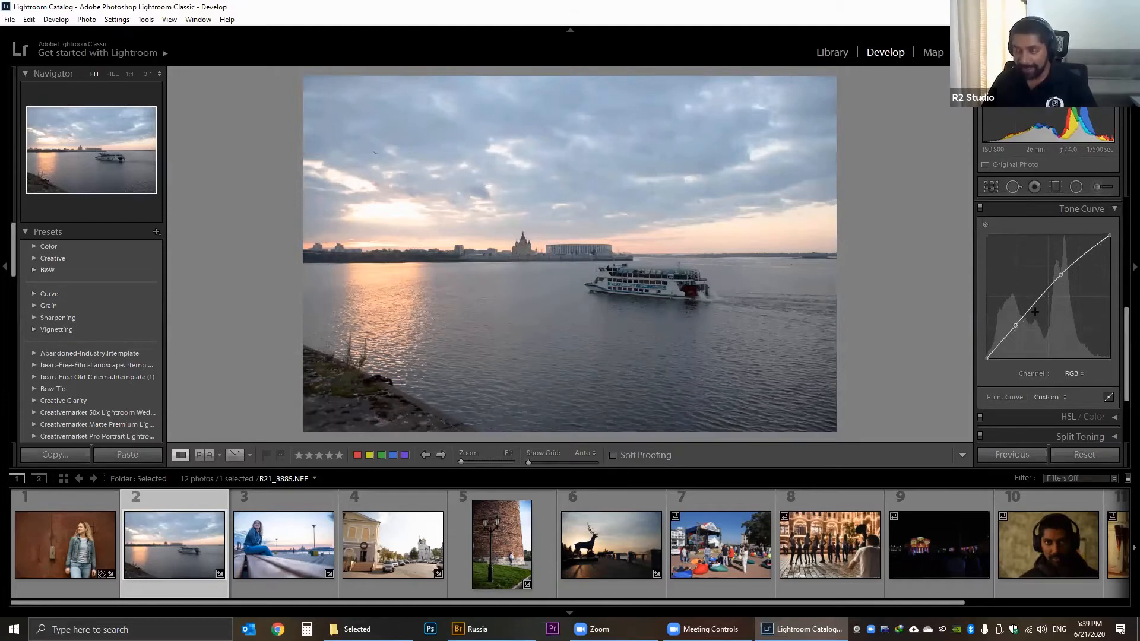
Compare the river photo's before and after versions twice, ending on the edited version.
key(backslash)
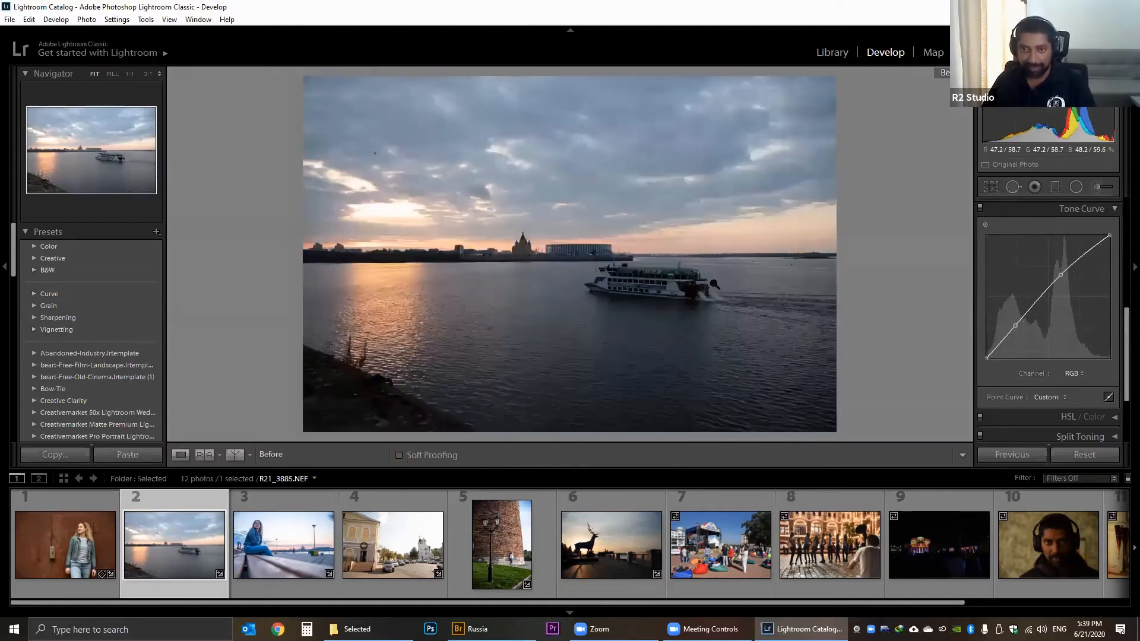
key(backslash)
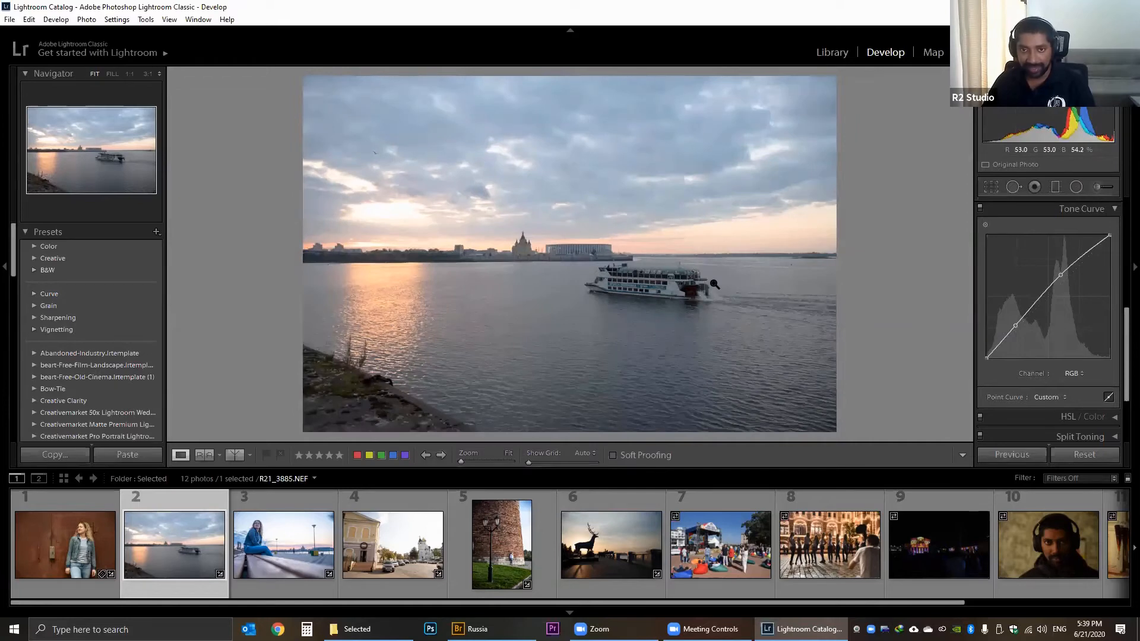
key(backslash)
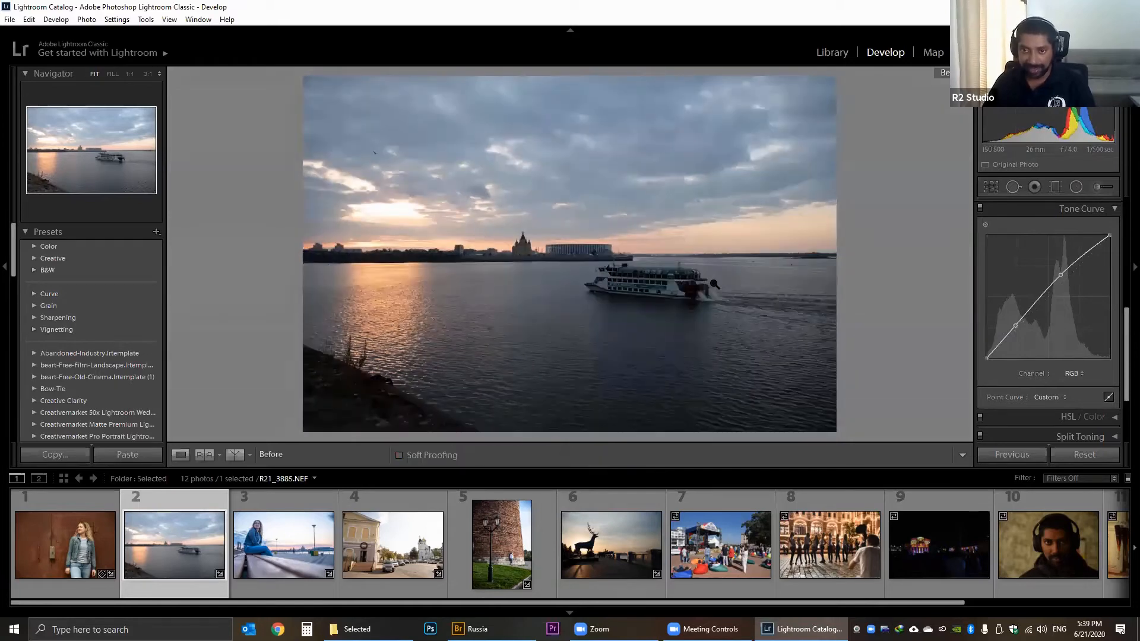
key(backslash)
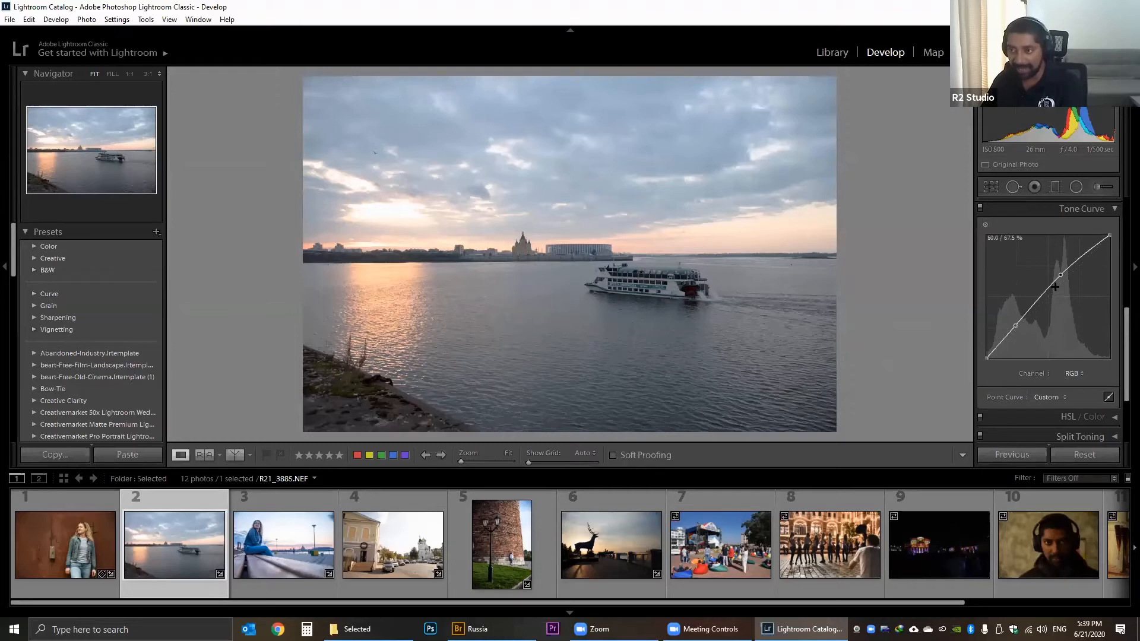
Try pulling the RGB curve's upper point below the diagonal, and undo the change.
drag(1054, 274, 1063, 283)
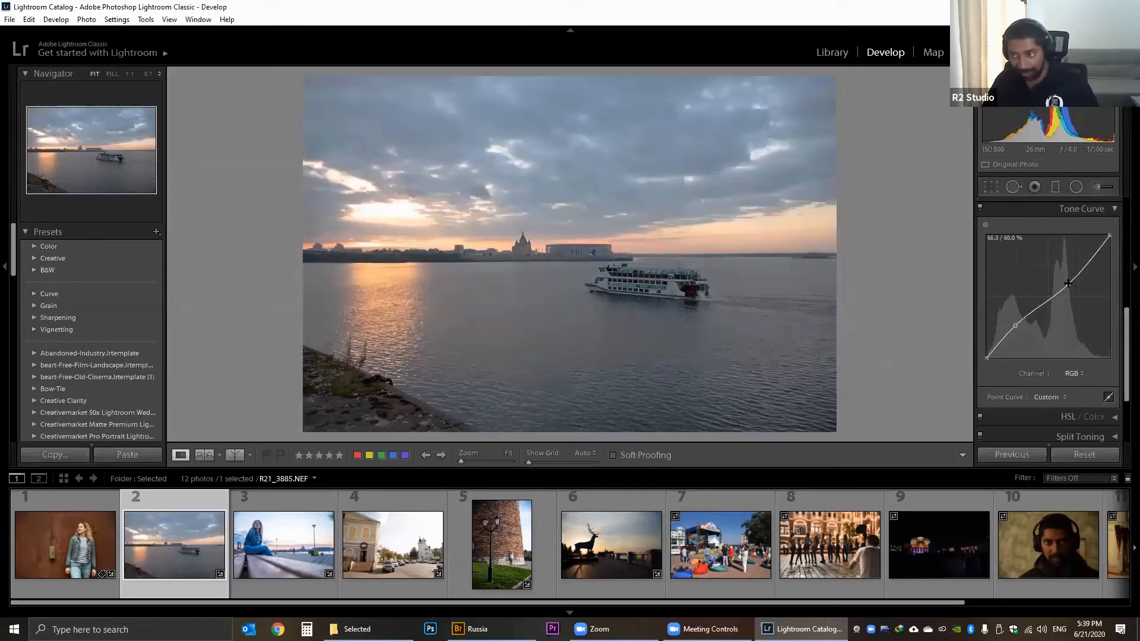
key(ctrl+z)
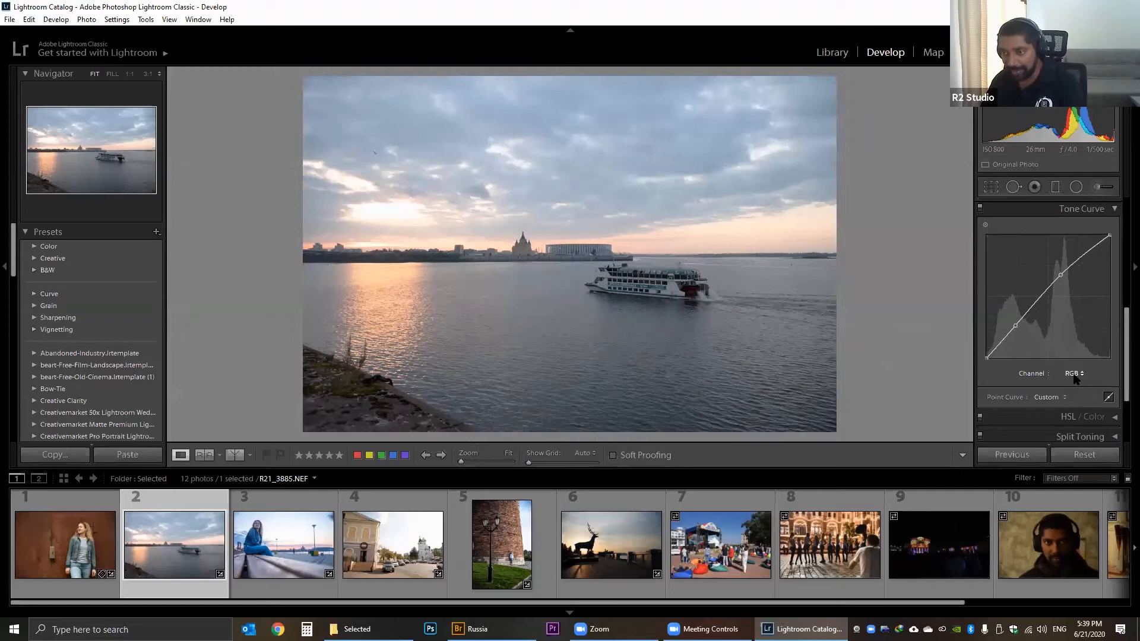
Switch the point curve to the Red channel, try lowering its midtones, and undo the change.
click(1074, 375)
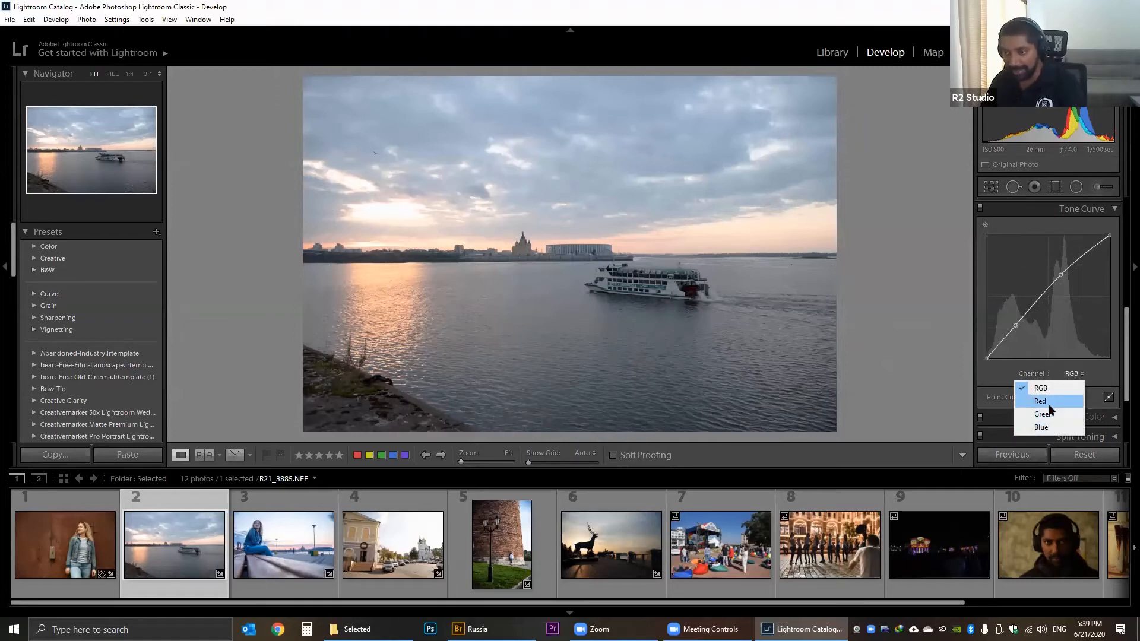
click(1048, 408)
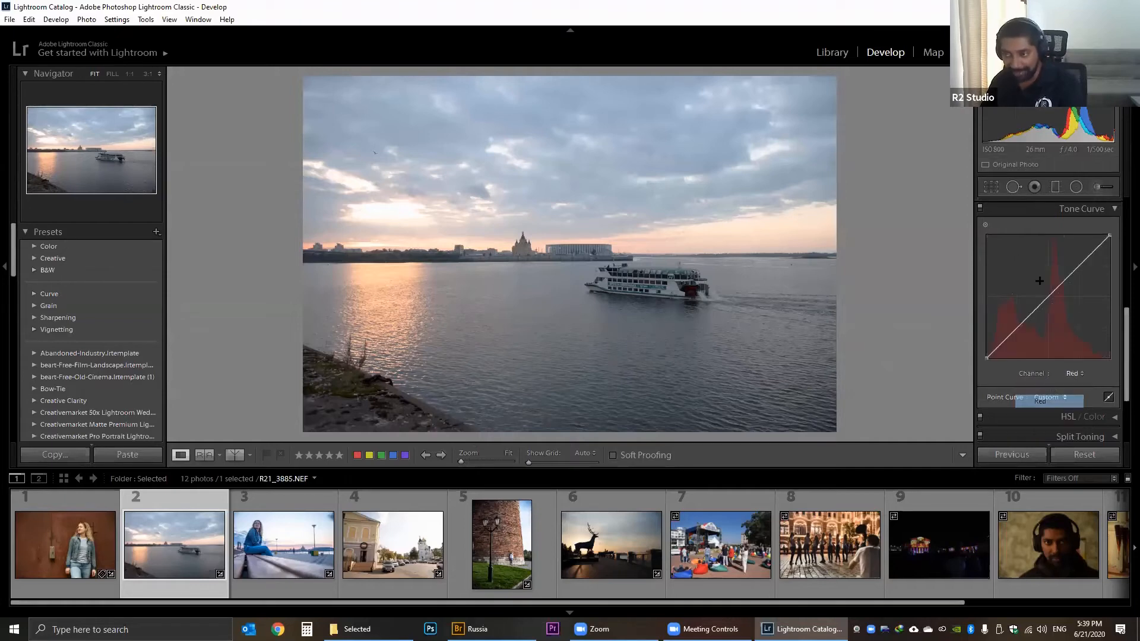
mouse_move(1038, 301)
mouse_down()
mouse_move(1045, 287)
mouse_move(1049, 307)
mouse_move(1034, 294)
mouse_move(1044, 306)
mouse_up()
key(ctrl+z)
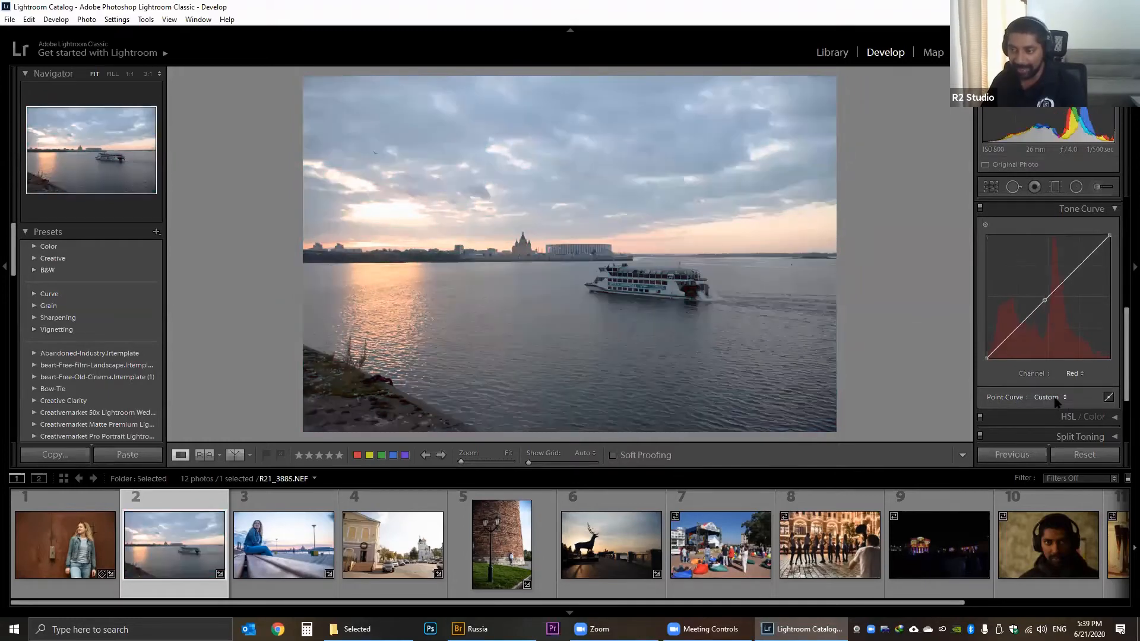
Check the Point Curve presets and the channel options, and return the curve to the RGB channel.
click(1056, 403)
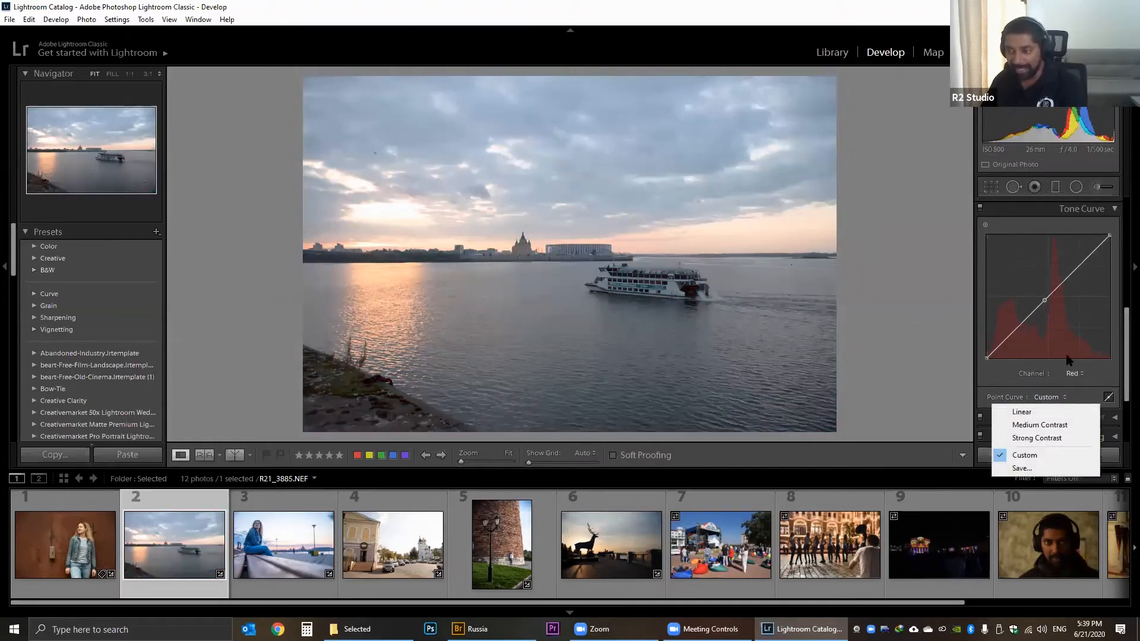
click(1076, 375)
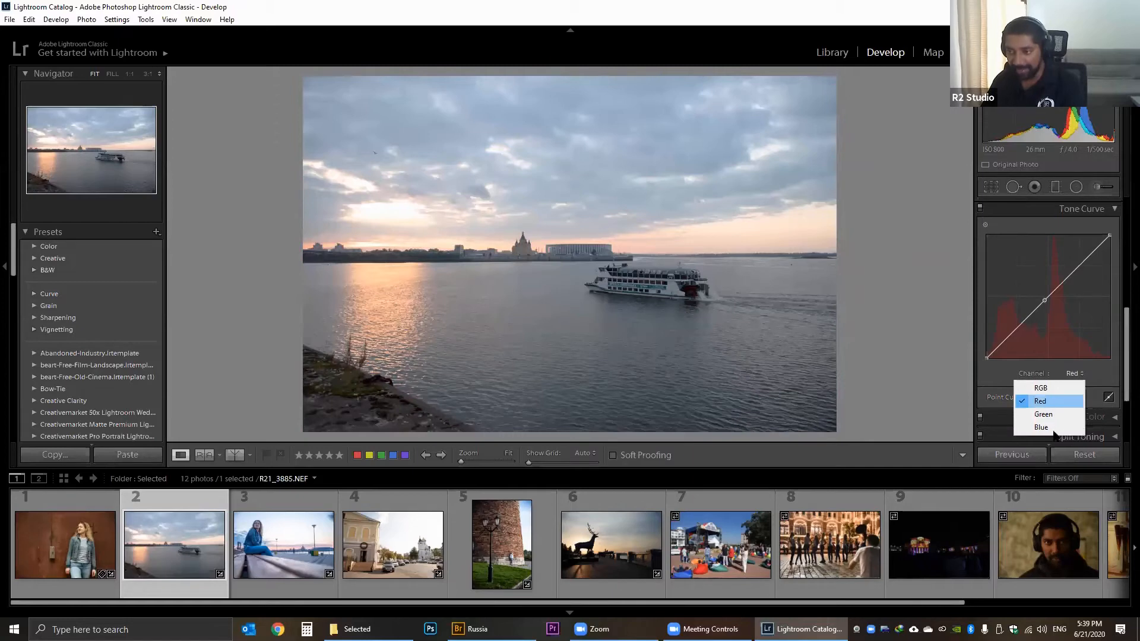
click(1103, 365)
click(1081, 372)
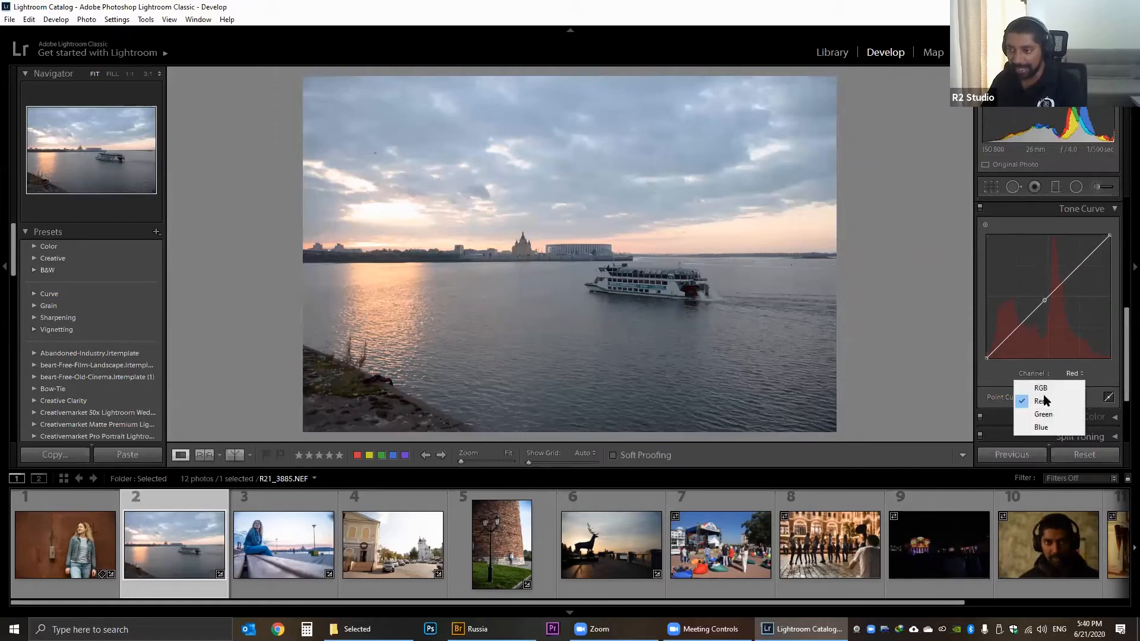
click(1047, 390)
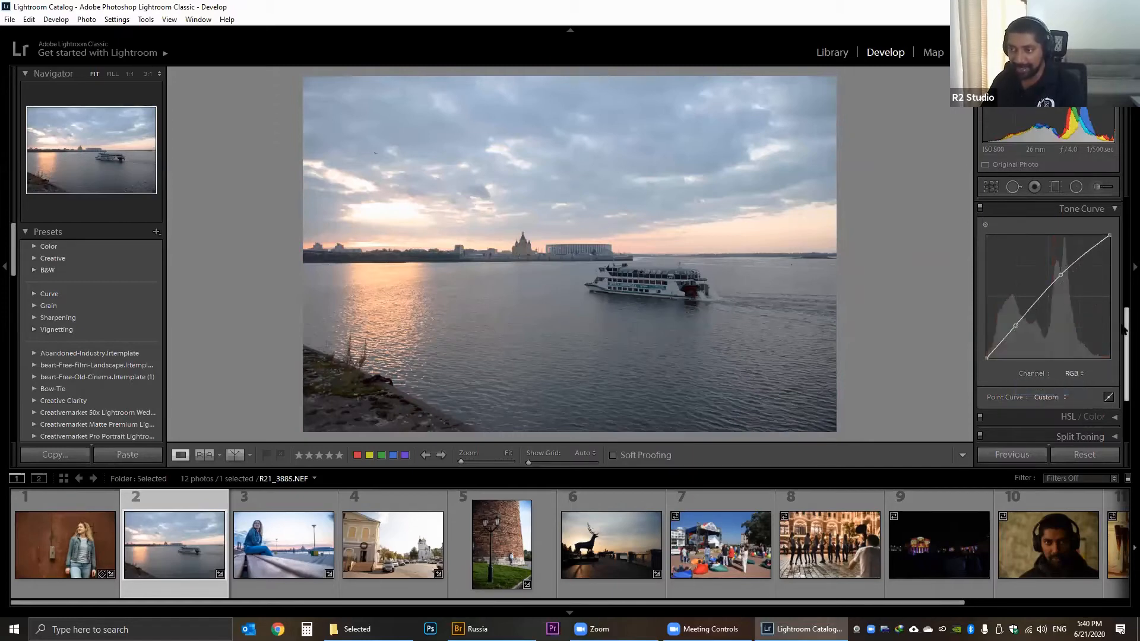
scroll(1124, 312, up, 2)
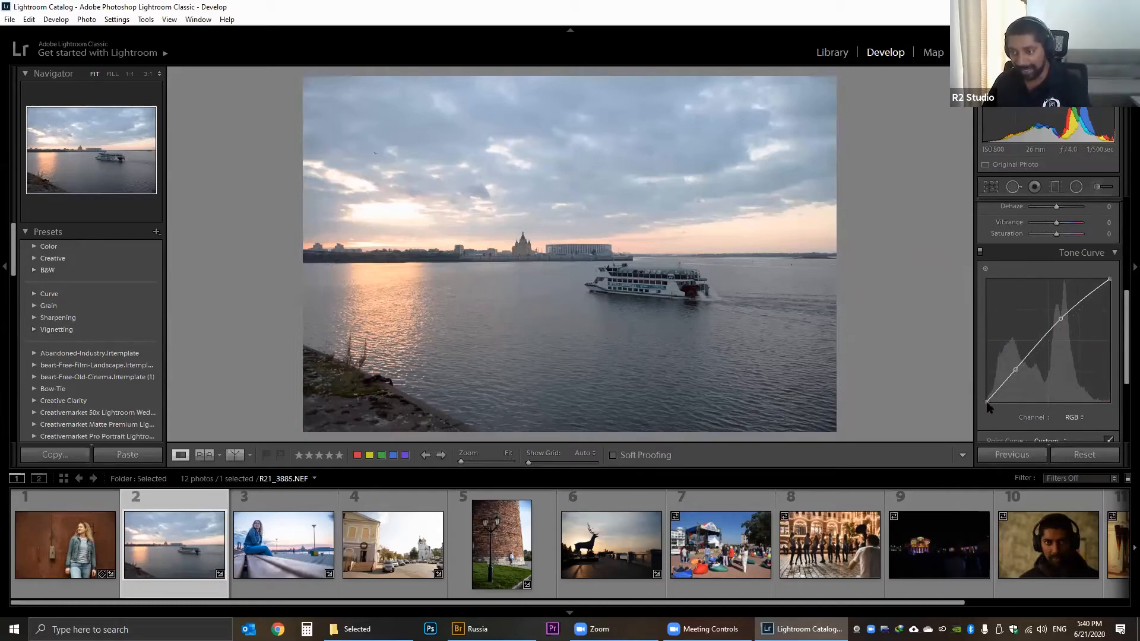
Try moving the RGB curve's white endpoint inward to 83.9% input, and return it to its corner.
mouse_move(990, 404)
mouse_down()
mouse_move(1003, 405)
mouse_move(982, 419)
mouse_move(984, 410)
mouse_up()
drag(1113, 285, 1091, 280)
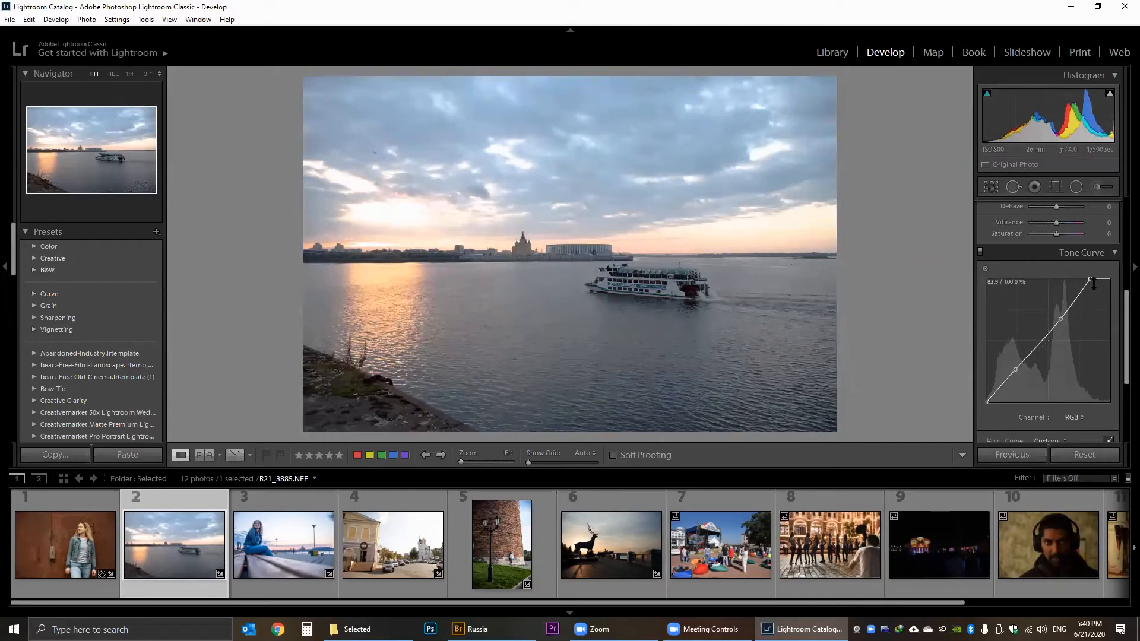
drag(1090, 277, 1110, 279)
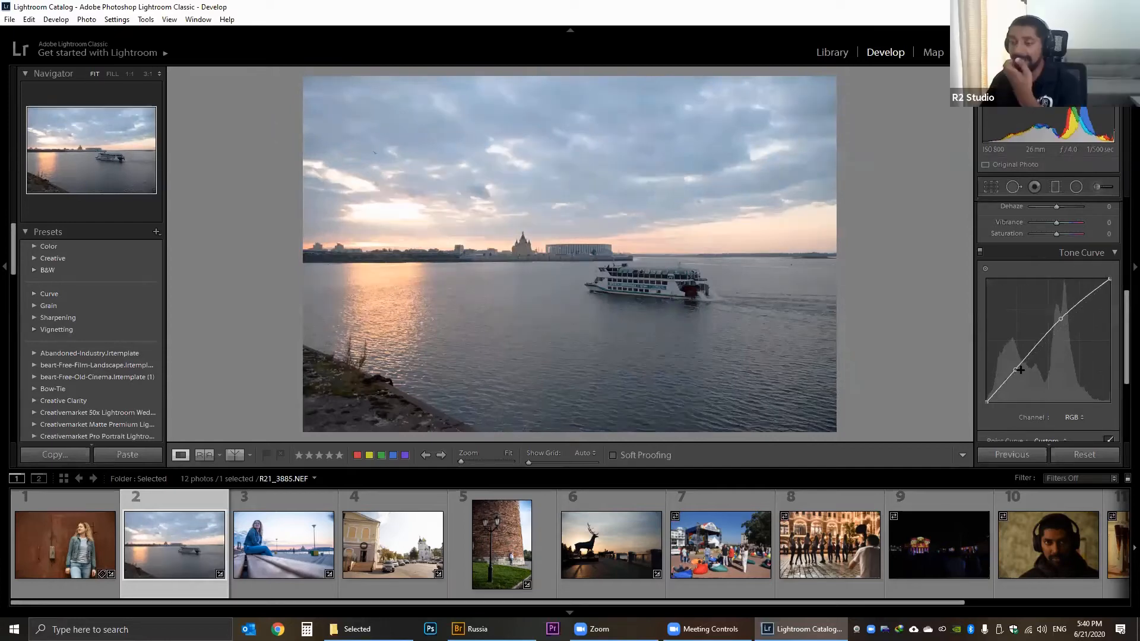
Try flattening the RGB curve's midtones with its two inner points, and try a steep high-contrast S-curve.
drag(1017, 368, 1012, 364)
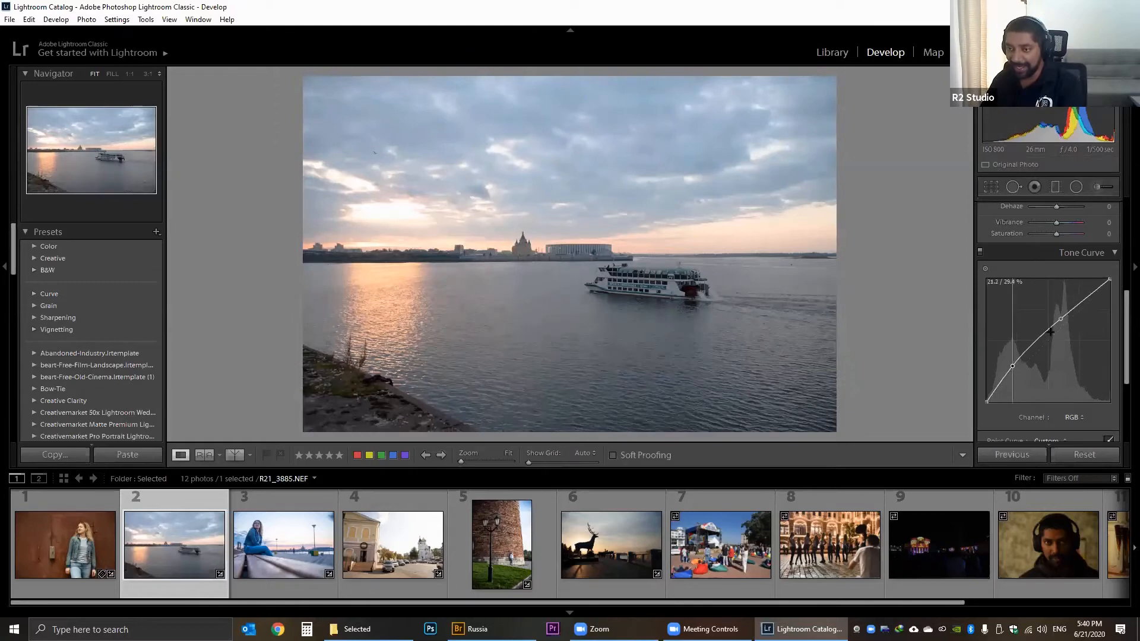
drag(1077, 314, 1079, 322)
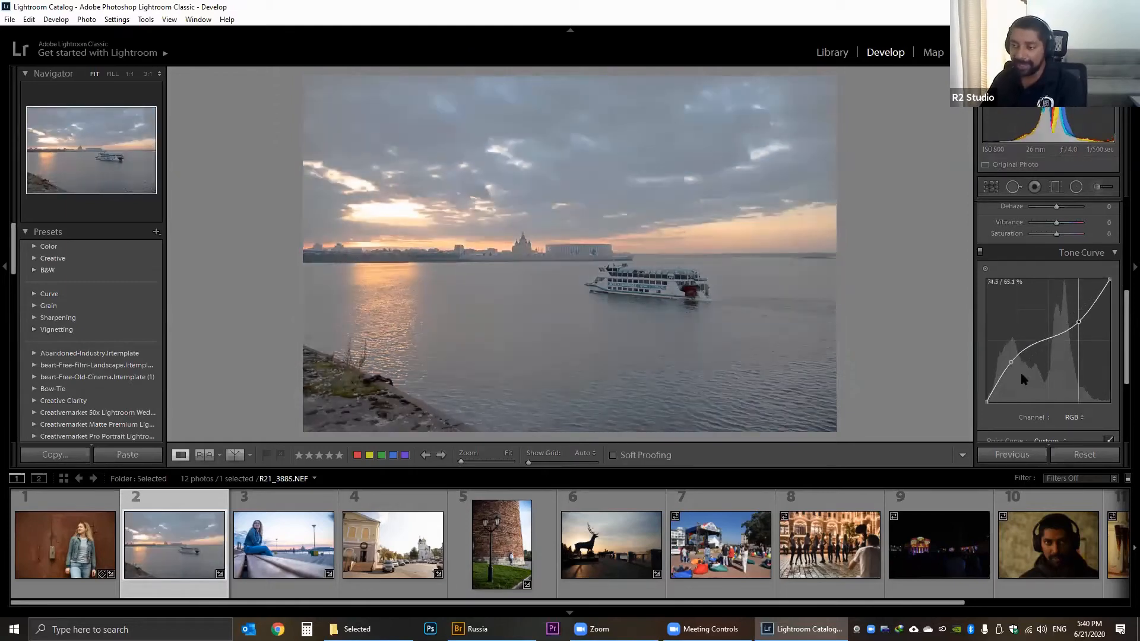
key(ctrl+z)
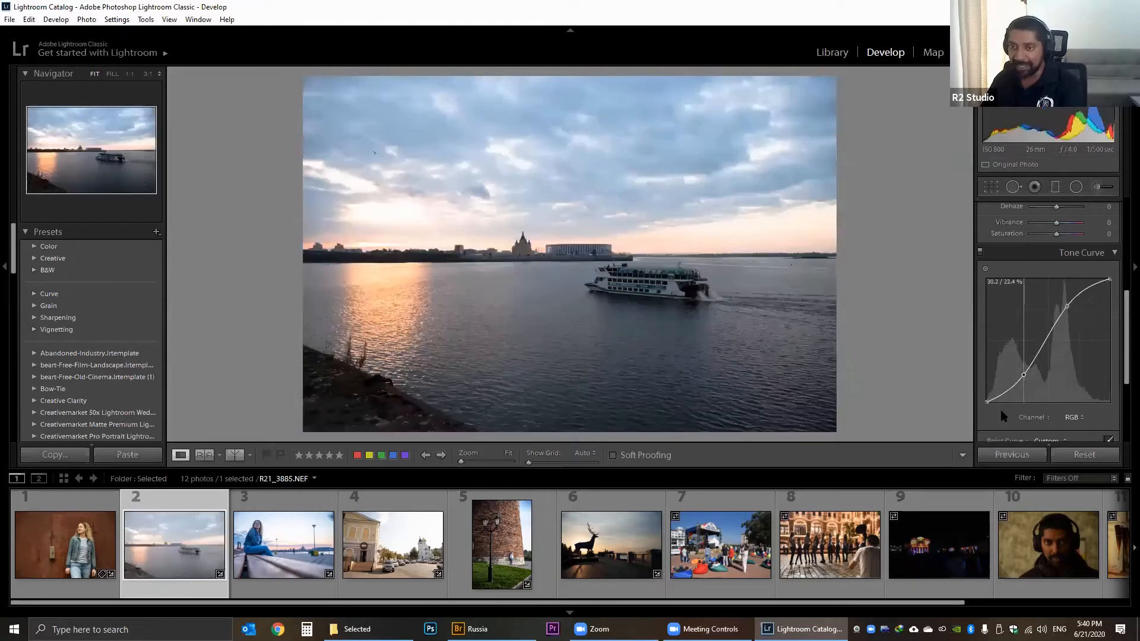
key(ctrl+z)
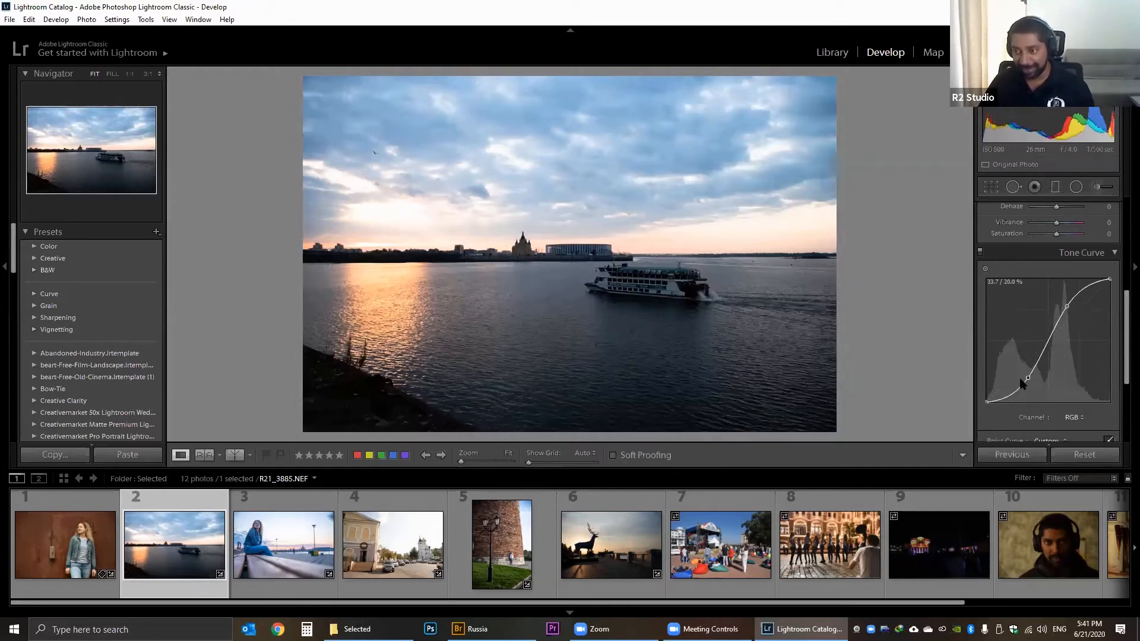
Reshape the RGB point curve into a gentle inverted S, lifting the shadow point and lowering the highlight point.
drag(1012, 370, 1013, 371)
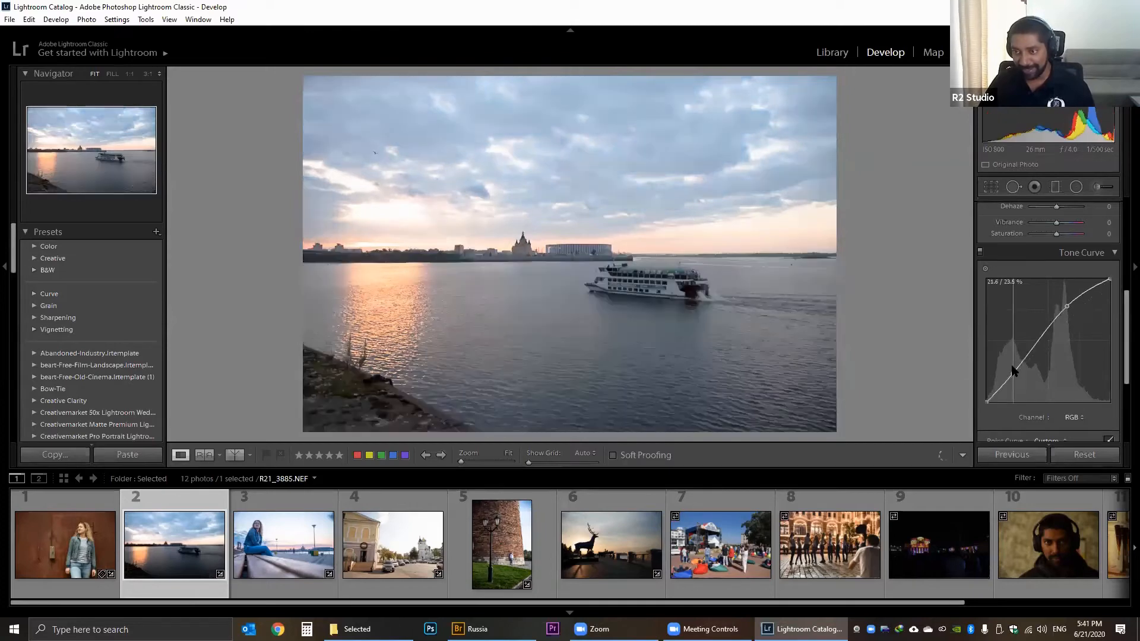
drag(1067, 305, 1075, 326)
drag(1015, 364, 1016, 367)
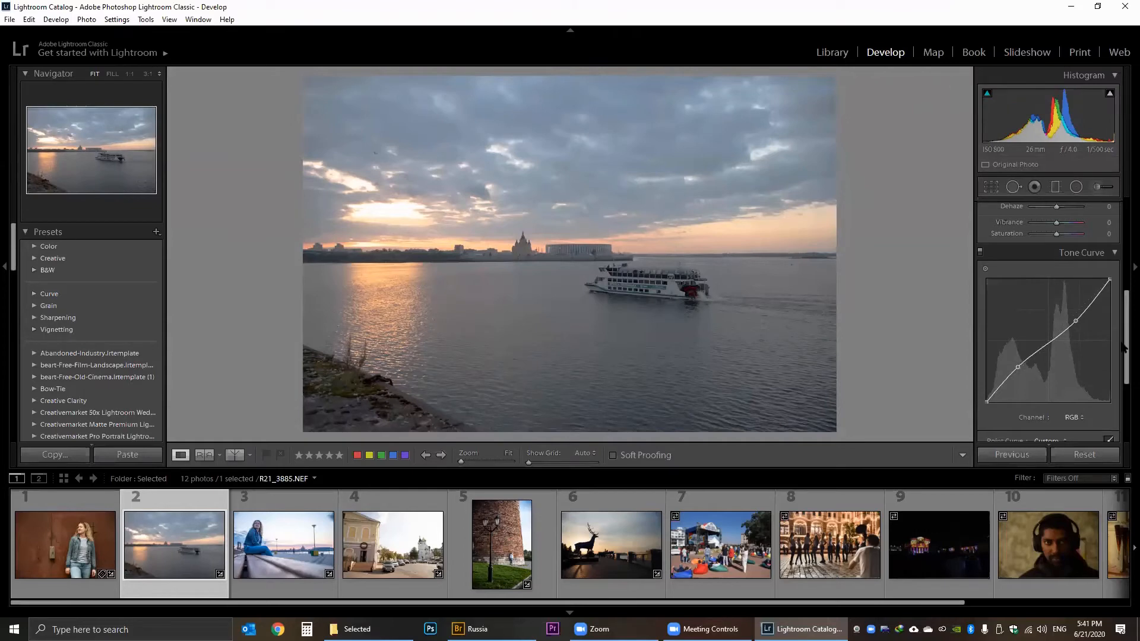
Open the outdoor stage photo R21_4043.NEF and expand its HSL / Color adjustments.
scroll(1123, 361, down, 2)
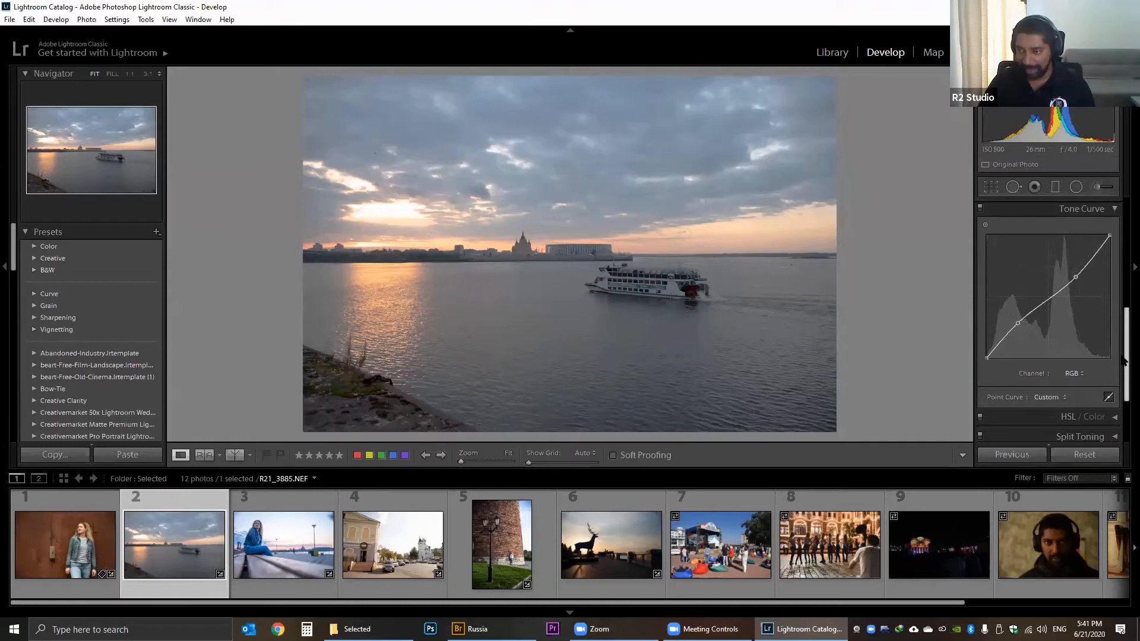
scroll(1068, 338, down, 5)
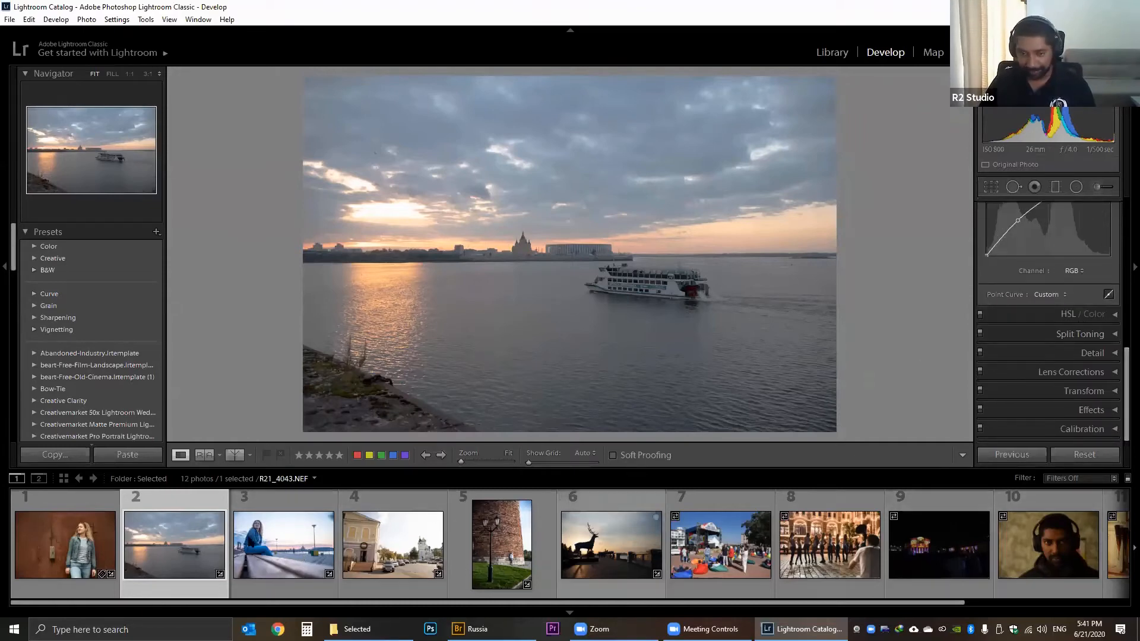
click(740, 567)
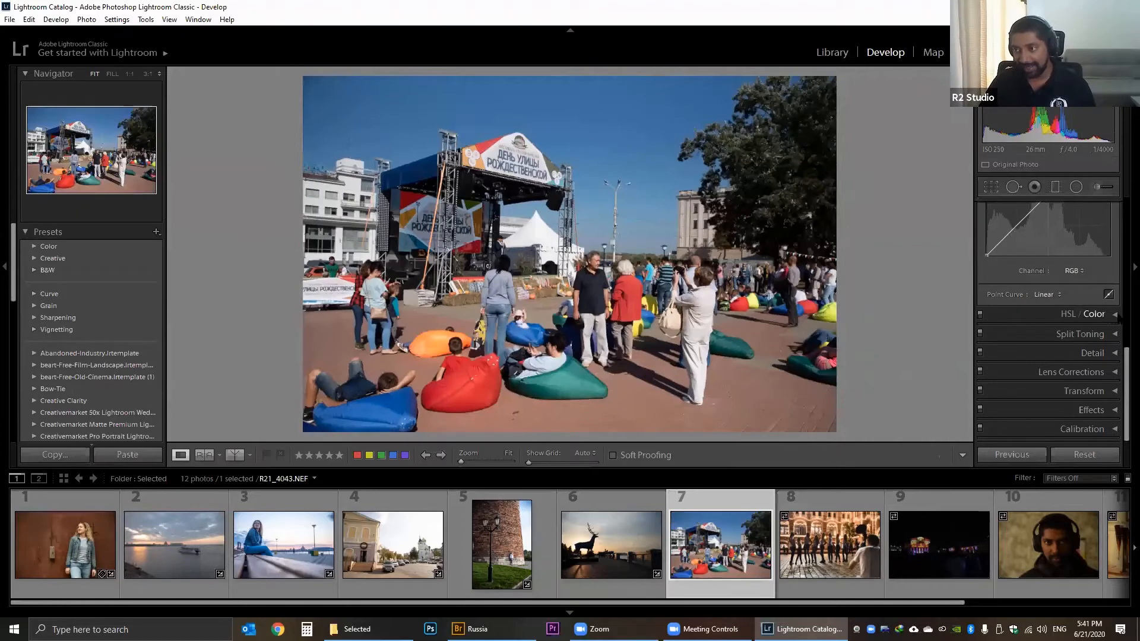
click(1118, 316)
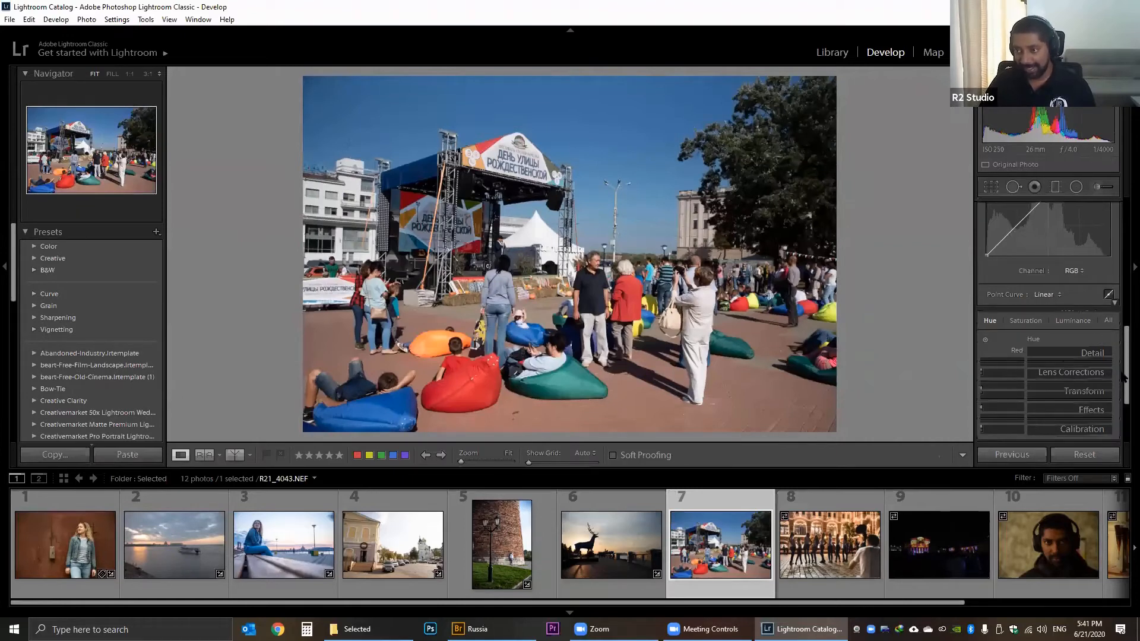
mouse_move(1126, 370)
mouse_down()
mouse_move(1126, 405)
mouse_move(1125, 388)
mouse_up()
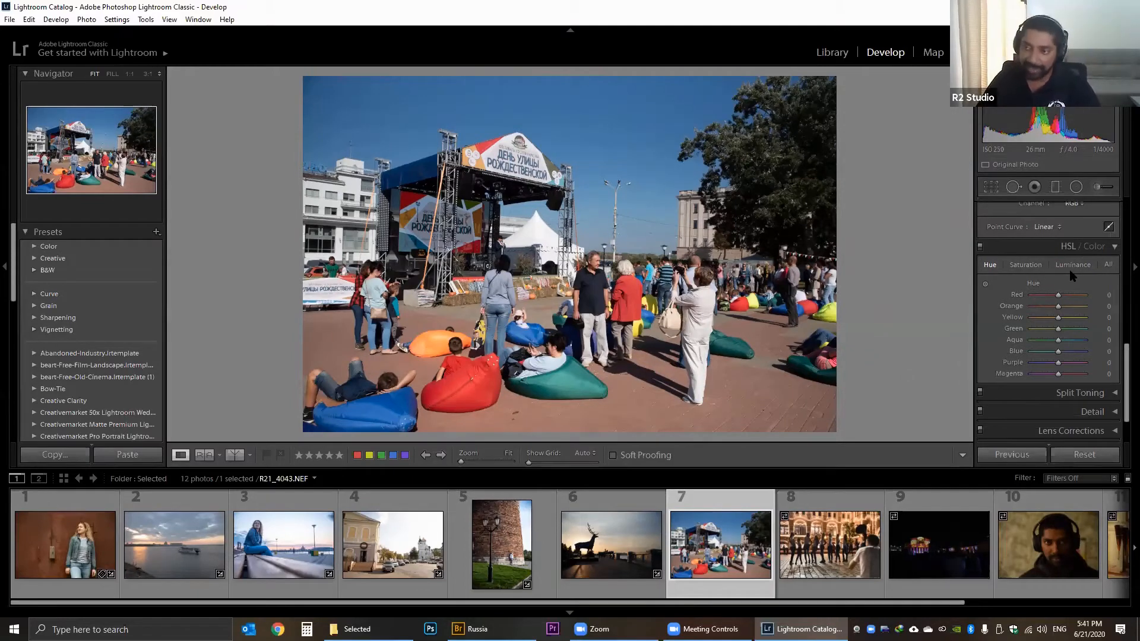
Look through the HSL Saturation and Luminance sliders, and display all HSL sliders together.
click(1025, 267)
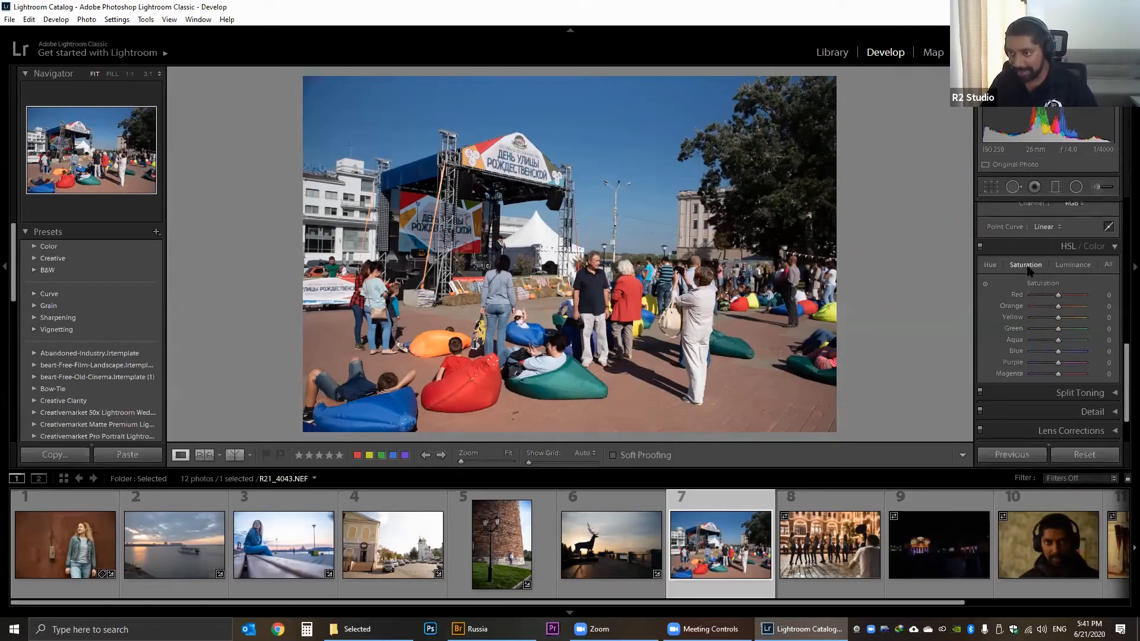
click(1078, 267)
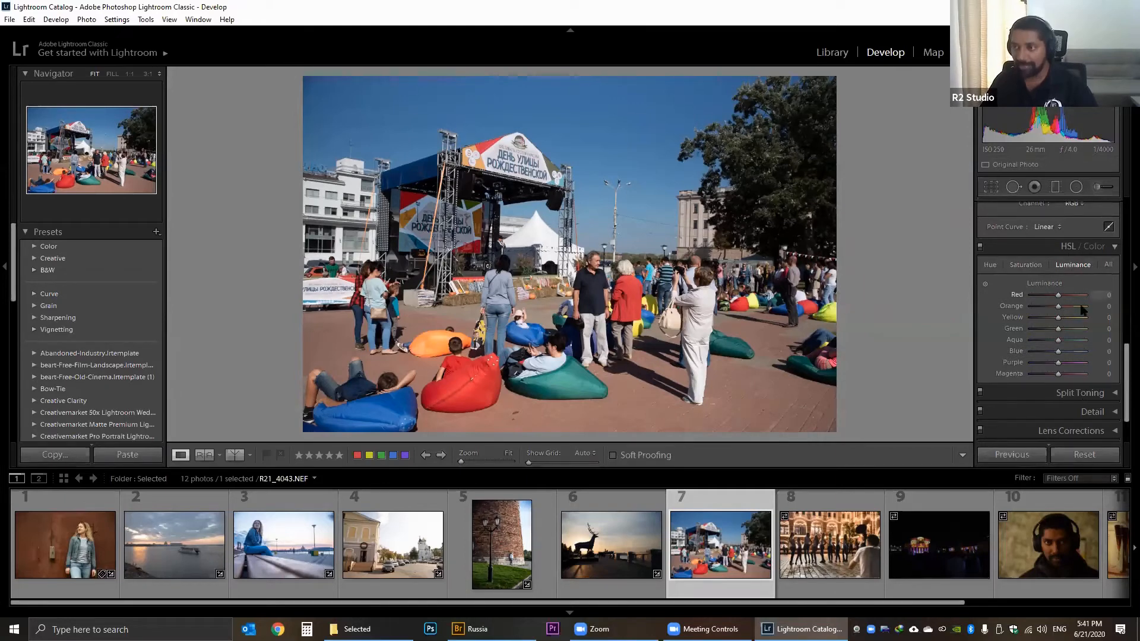
click(1108, 266)
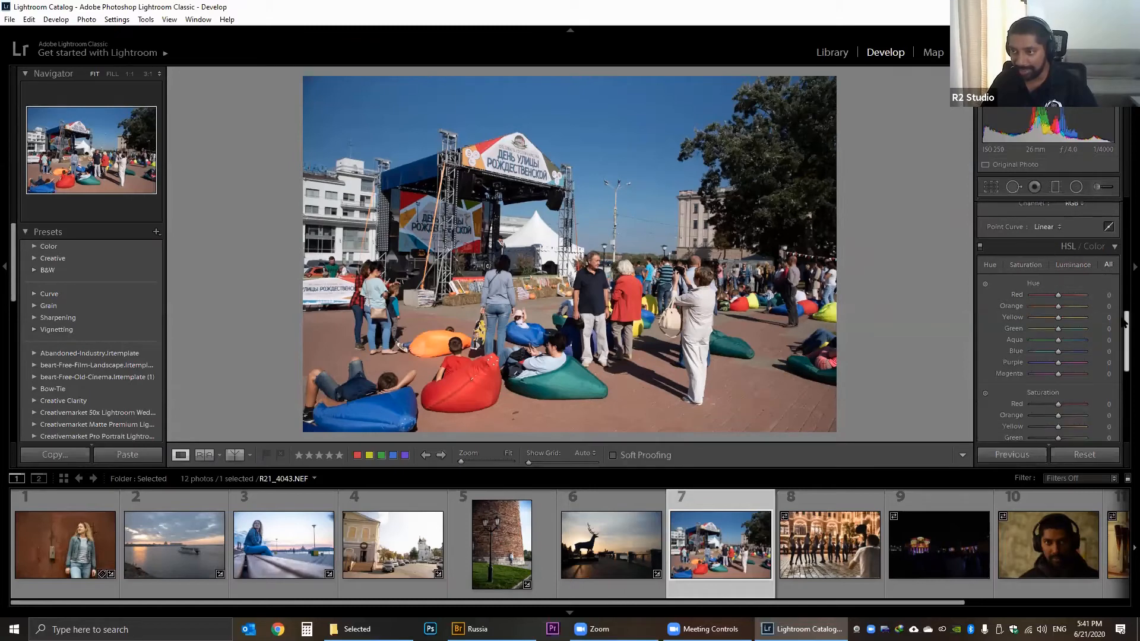
mouse_move(1122, 322)
mouse_down()
mouse_move(1124, 366)
mouse_move(1123, 345)
mouse_up()
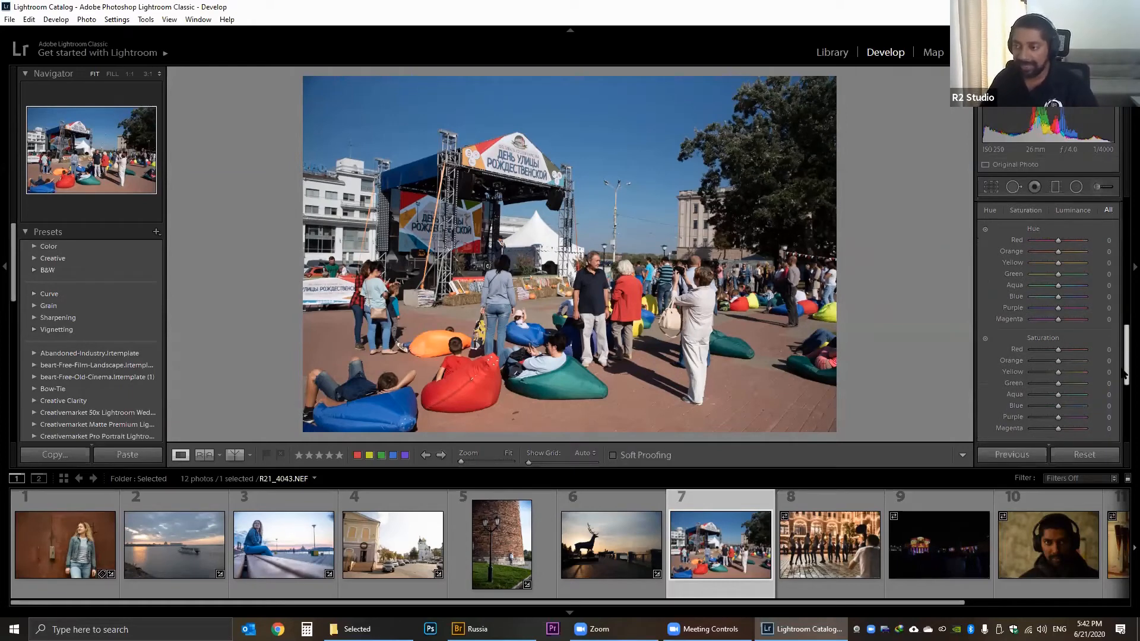
scroll(1124, 339, up, 1)
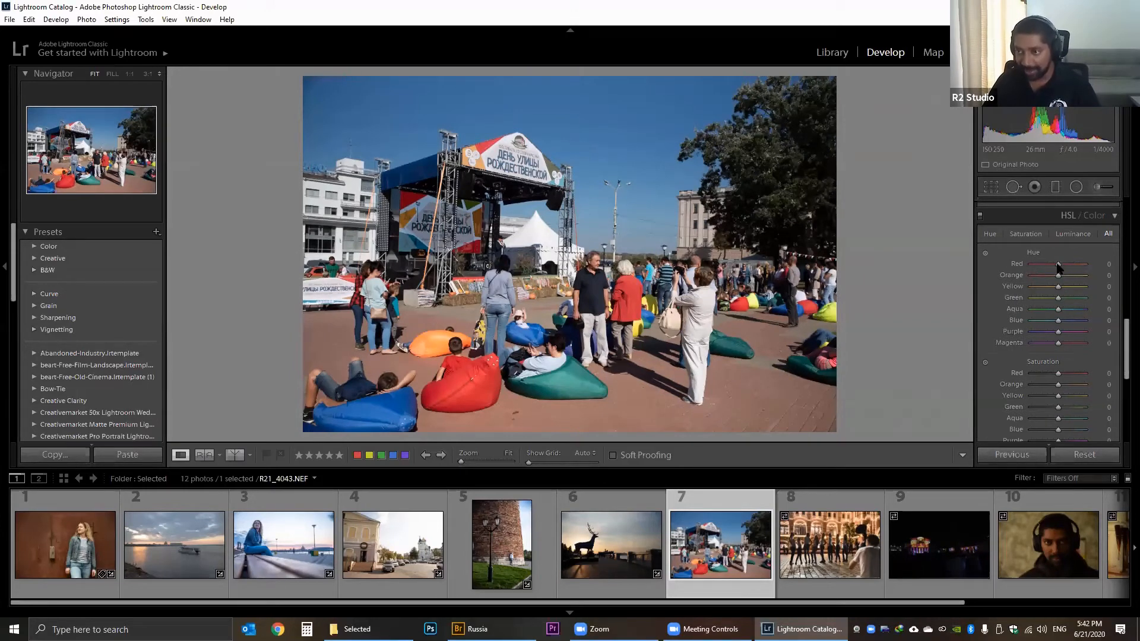
Try shifting the Red hue to +100, and bring it back to +2.
click(1090, 265)
mouse_move(1090, 265)
mouse_down()
mouse_move(1006, 264)
mouse_move(1097, 267)
mouse_up()
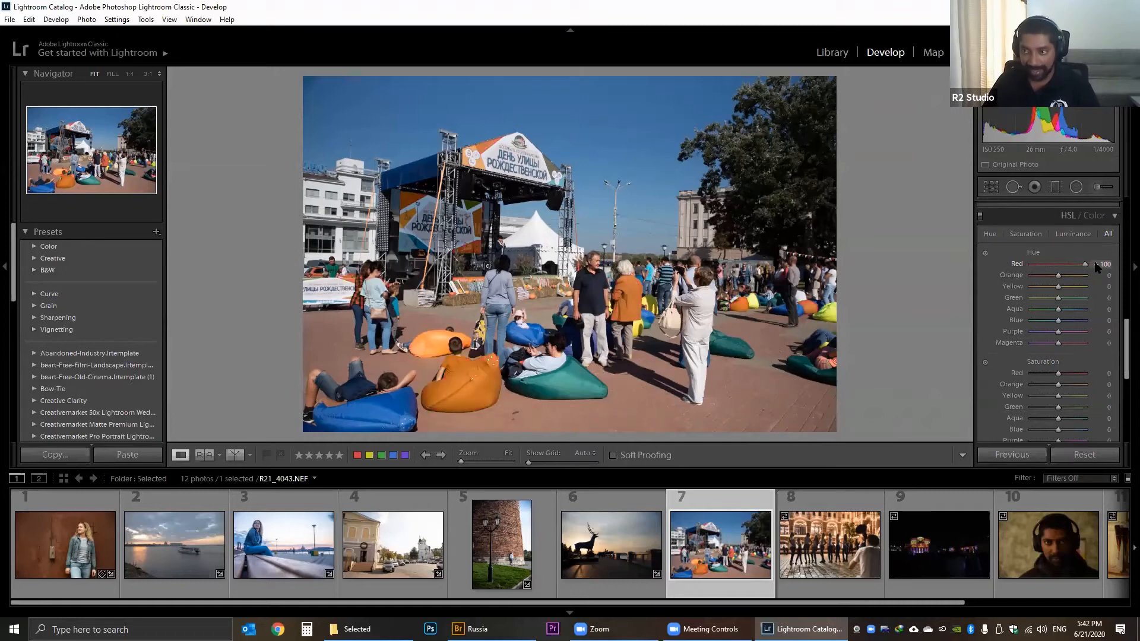
drag(1097, 267, 1061, 263)
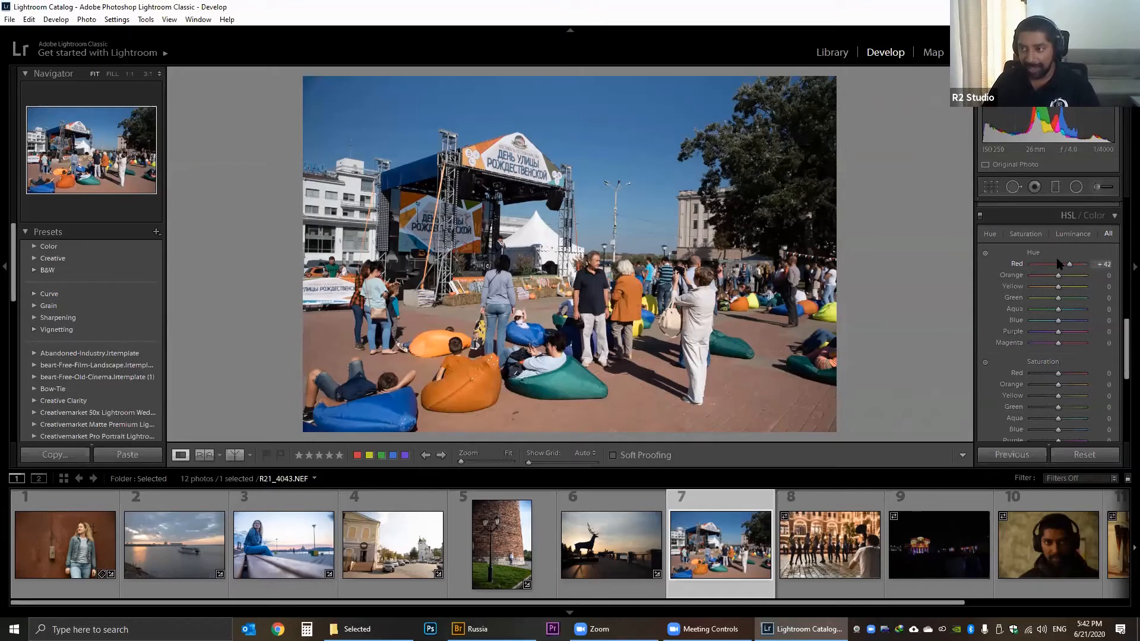
drag(1069, 264, 1059, 264)
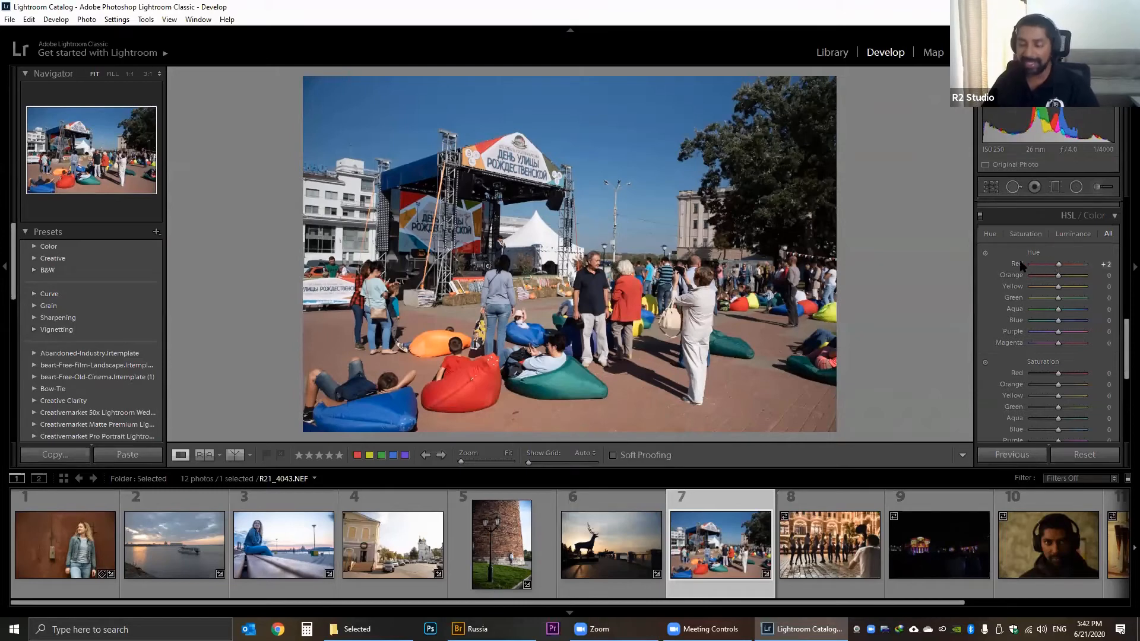
mouse_move(1061, 264)
mouse_down()
mouse_move(1033, 261)
mouse_move(1082, 264)
mouse_move(1069, 264)
mouse_up()
click(1059, 264)
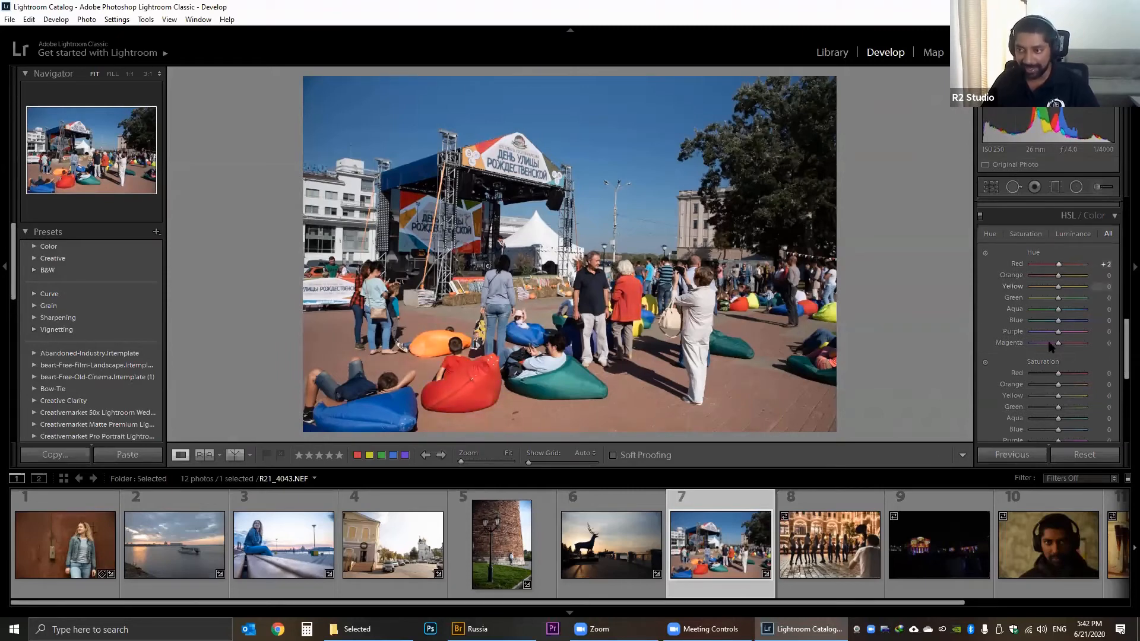
Try shifting the Blue hue toward teal, and bring it back to -2.
scroll(1119, 343, down, 1)
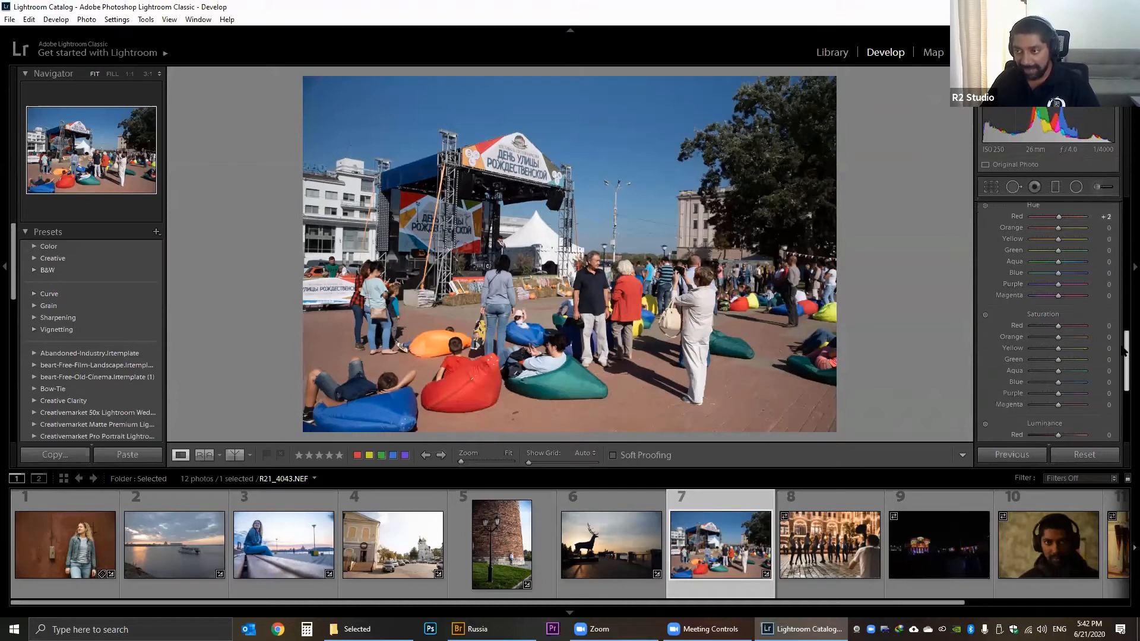
scroll(1063, 297, up, 1)
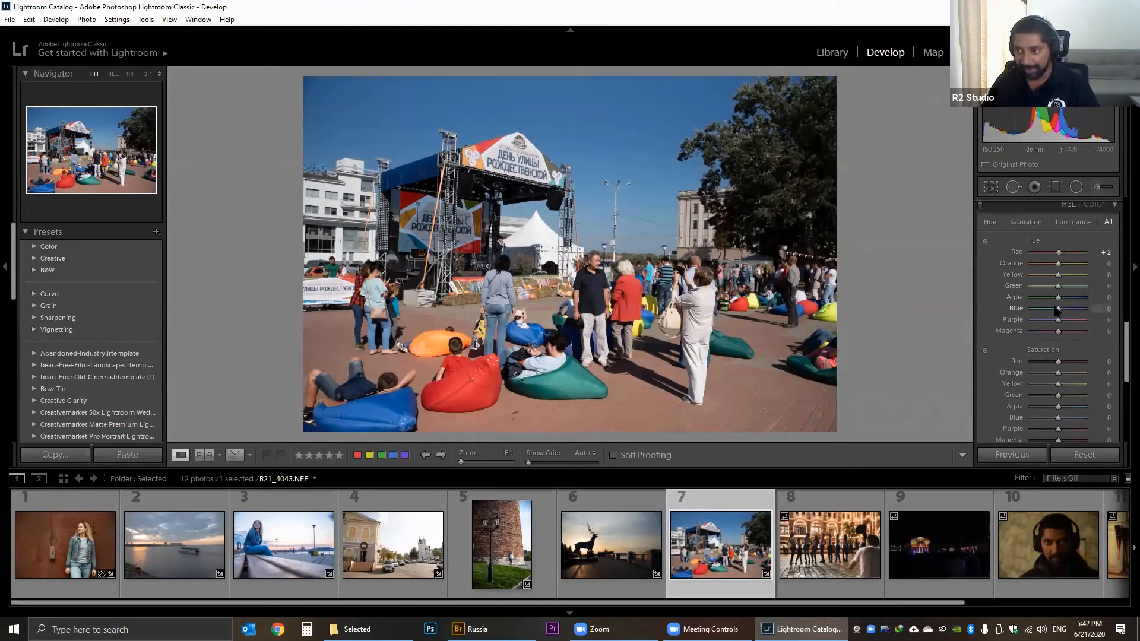
drag(1058, 311, 1030, 308)
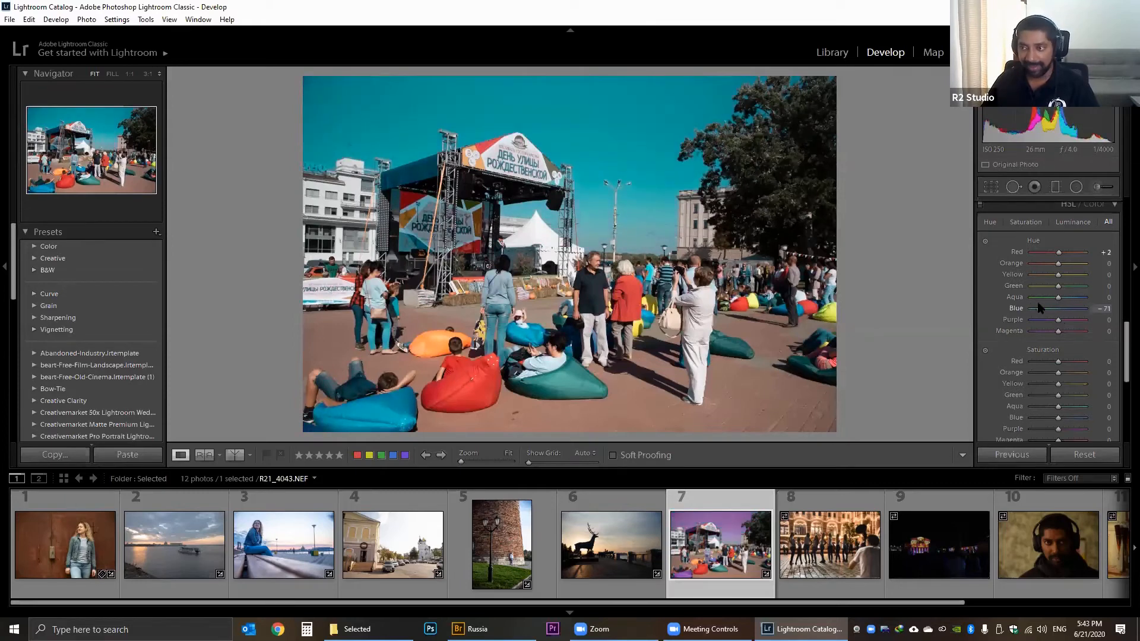
click(1056, 308)
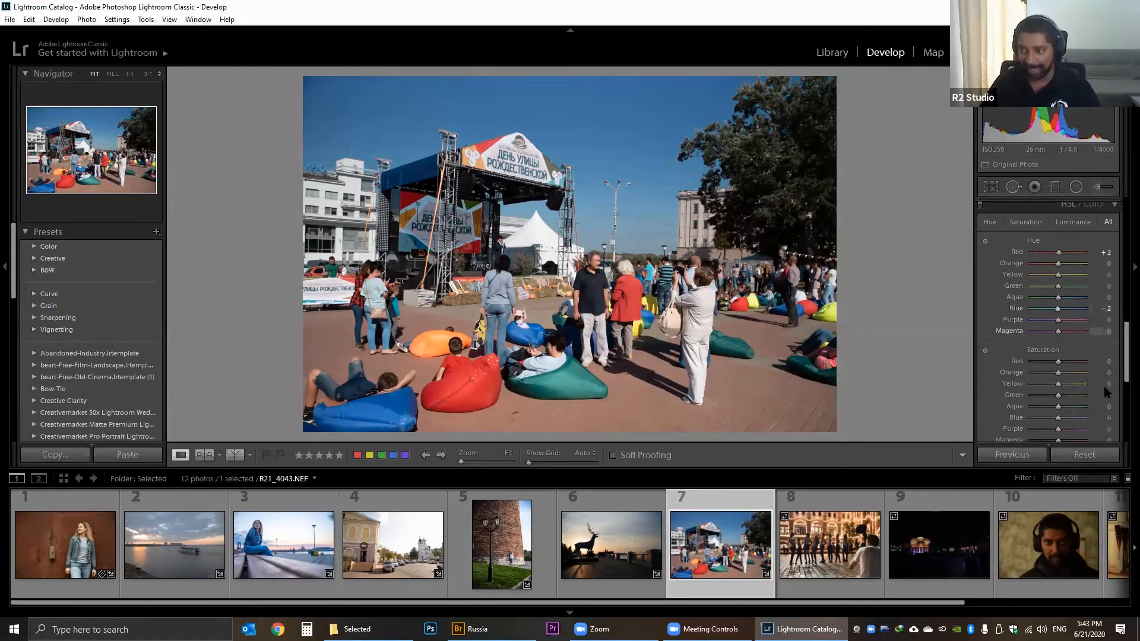
Try the Red saturation at +100 and at -100, and bring it back to -4.
drag(1123, 347, 1122, 364)
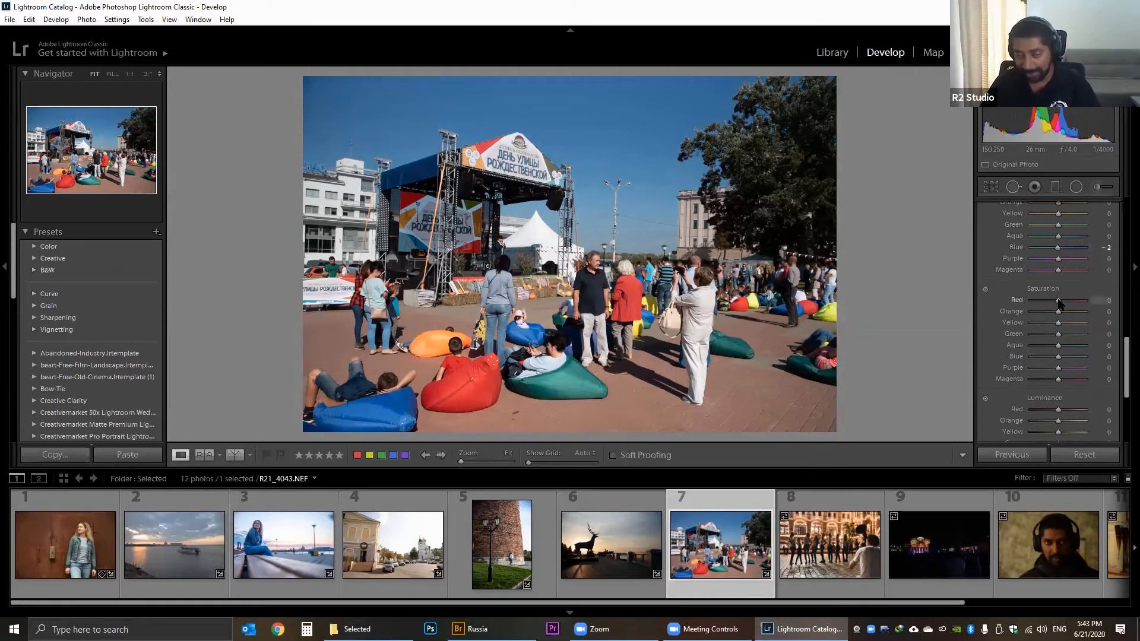
drag(1062, 304, 1085, 308)
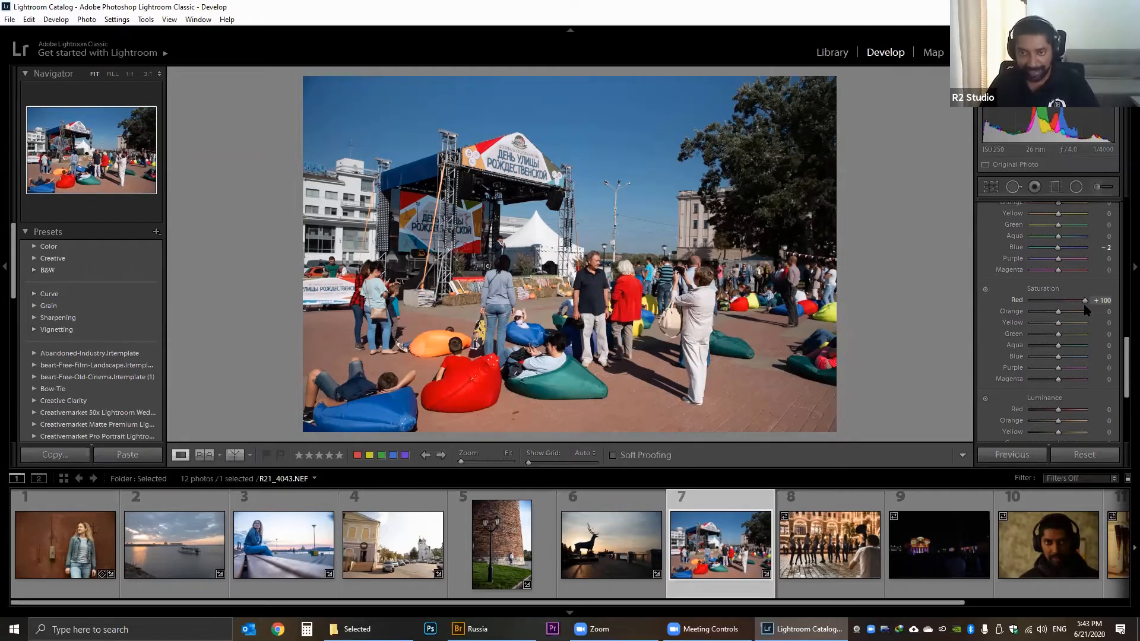
drag(1085, 307, 1083, 307)
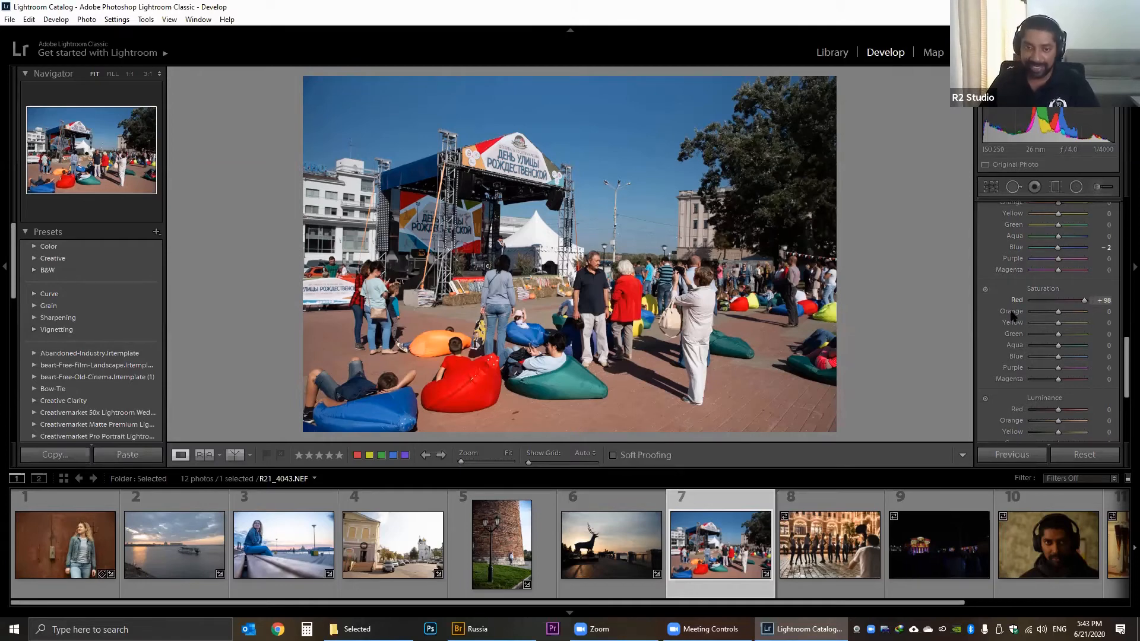
drag(1008, 307, 1018, 307)
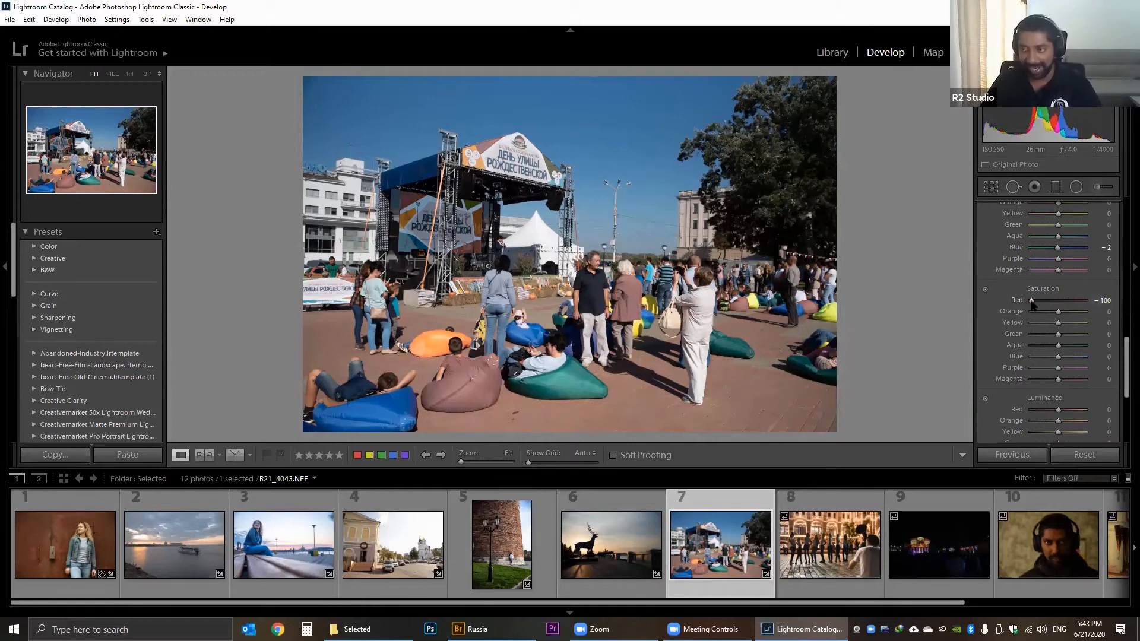
drag(1031, 304, 1057, 306)
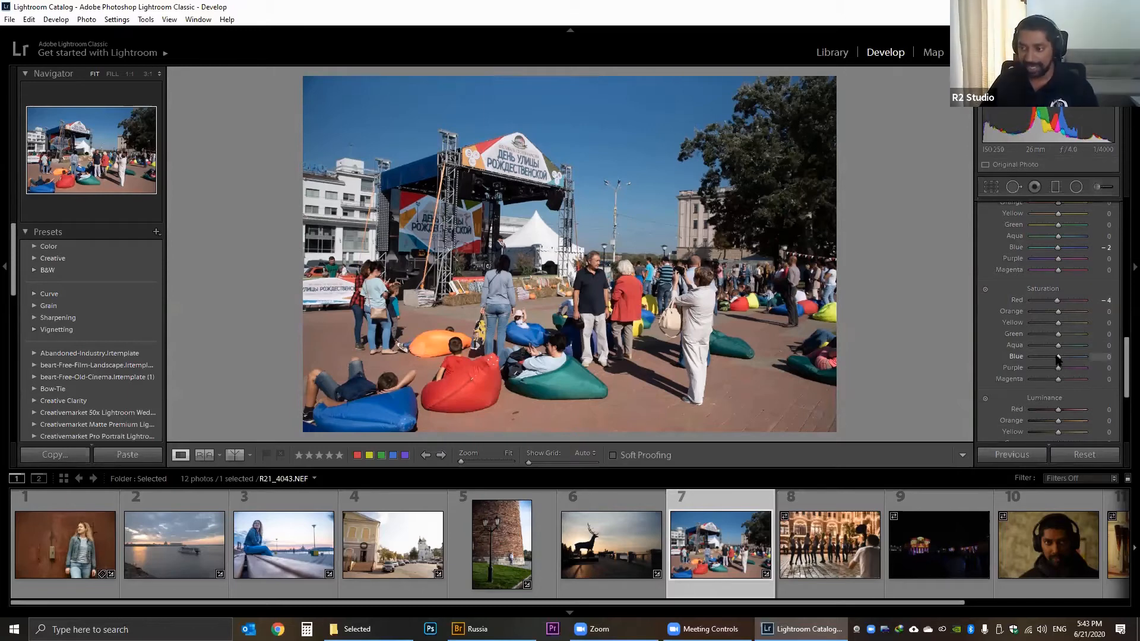
Raise the saturation of Blue to +64, Green to +27 and Yellow to +47.
drag(1058, 358, 1076, 361)
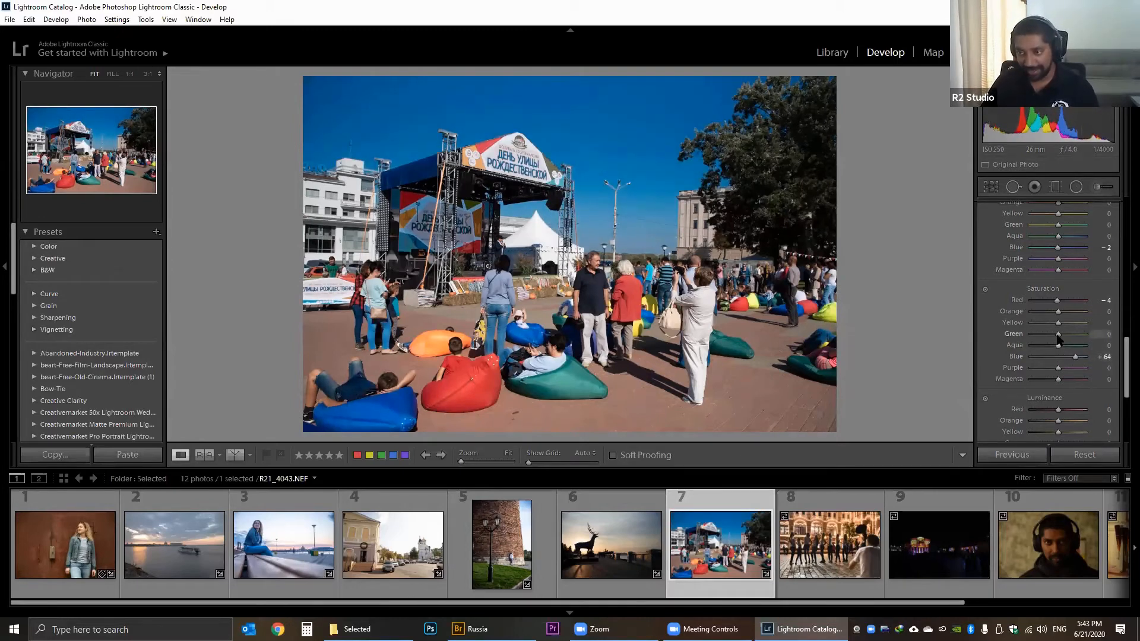
mouse_move(1062, 340)
mouse_down()
mouse_move(1088, 349)
mouse_move(1003, 344)
mouse_move(1065, 345)
mouse_up()
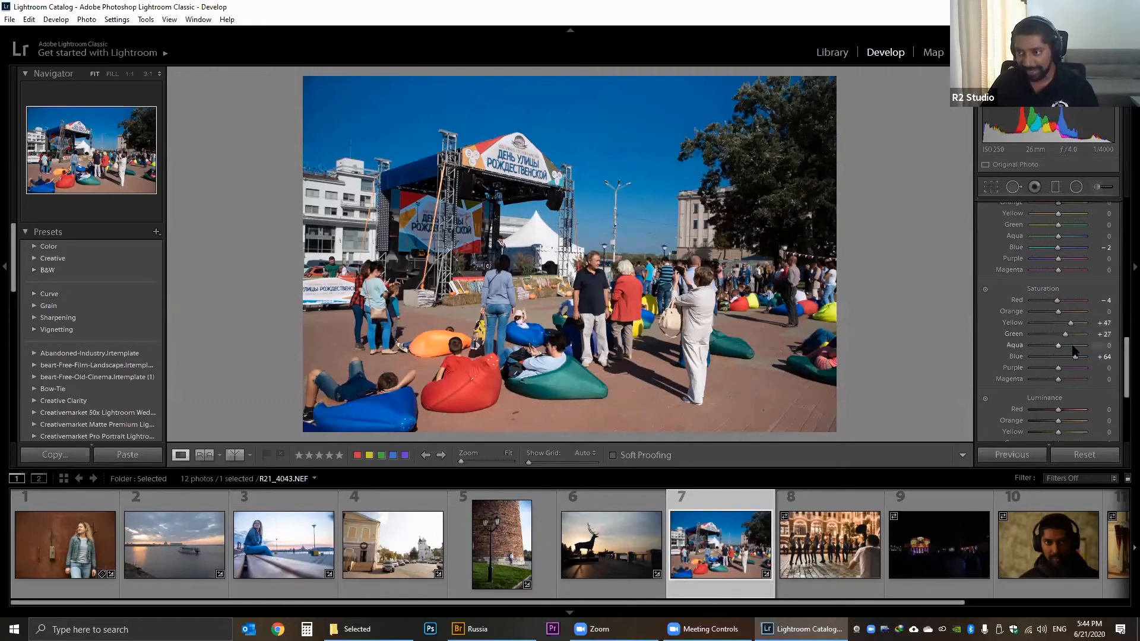
drag(1058, 323, 1072, 314)
Reset all of the stage photo's develop adjustments and return to its HSL Hue sliders.
click(1080, 457)
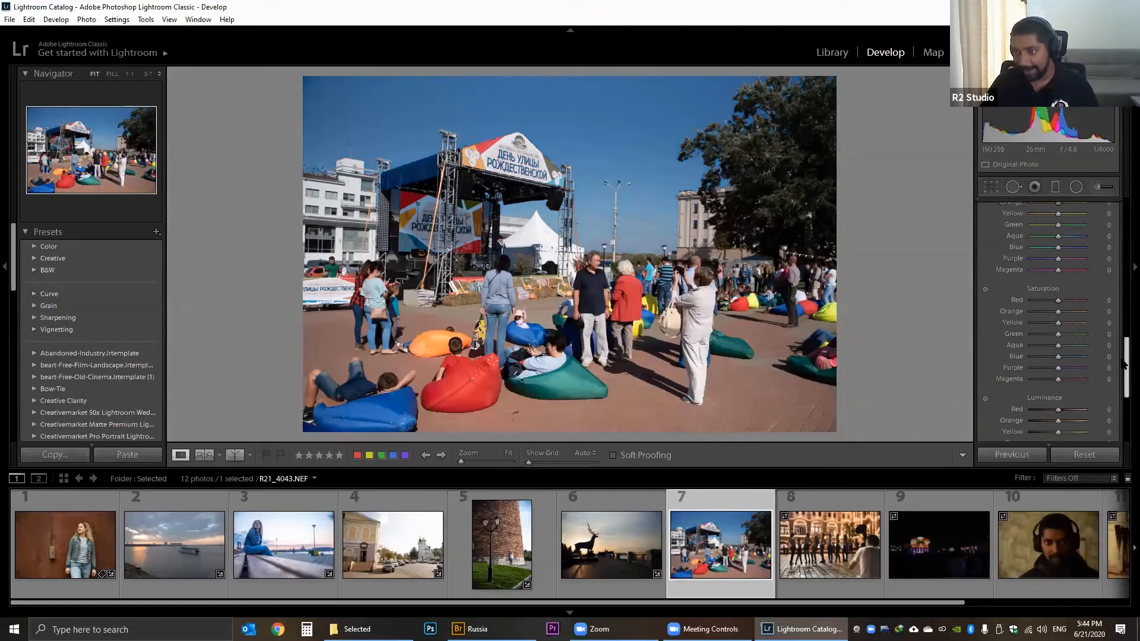
drag(1122, 364, 1122, 346)
scroll(1122, 344, up, 1)
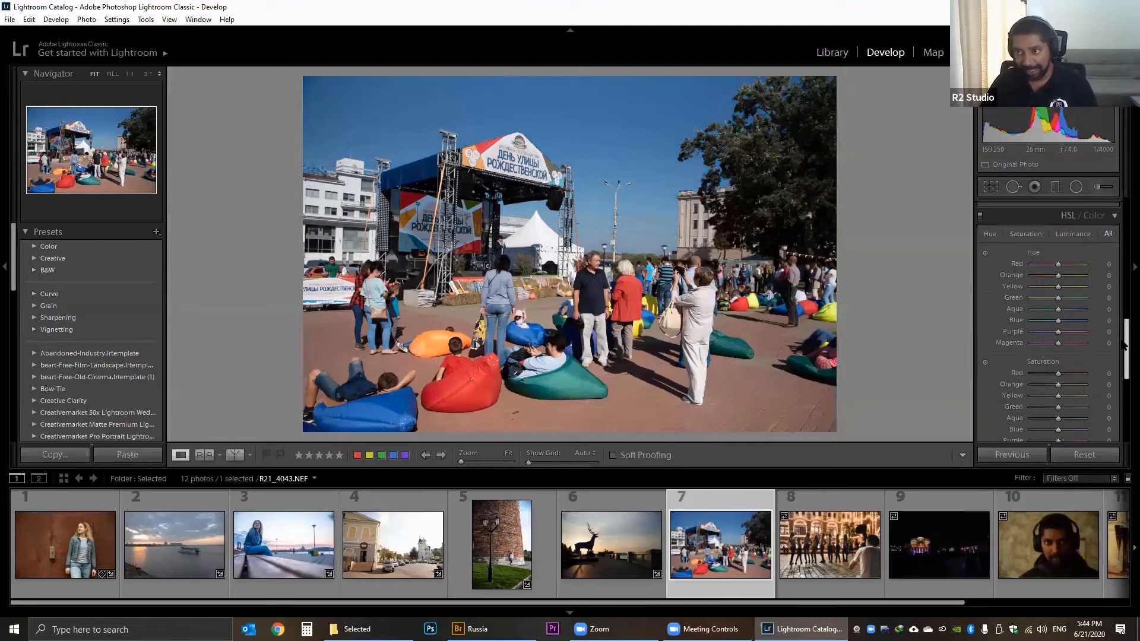
Try the Red luminance of the stage photo at +89 and at -96, and return it to 0.
scroll(1122, 365, down, 3)
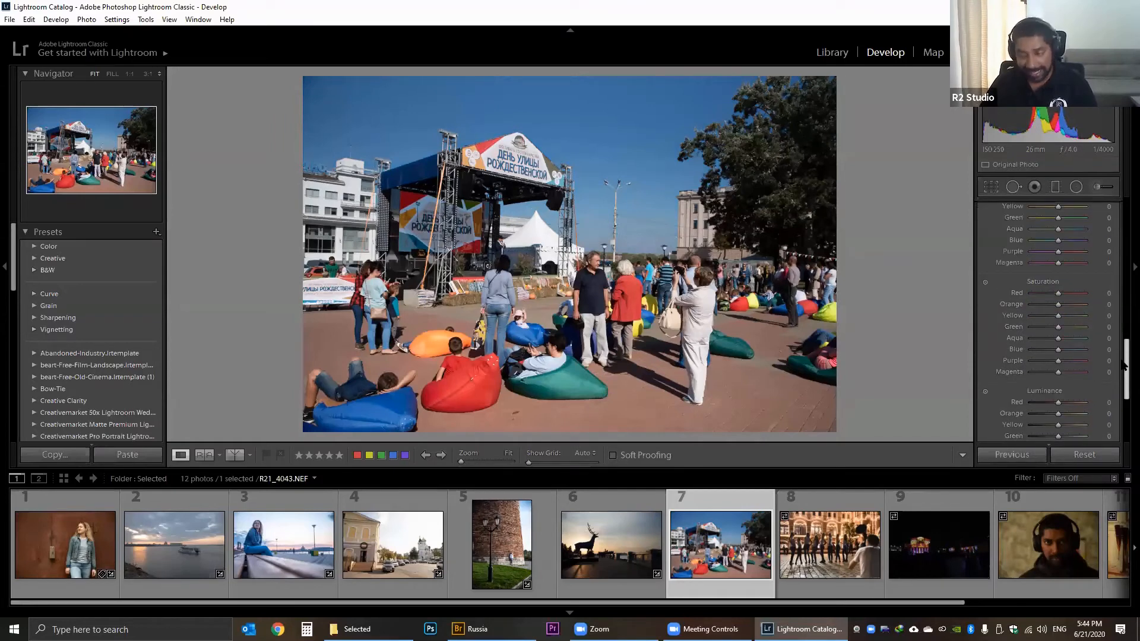
scroll(1122, 365, down, 3)
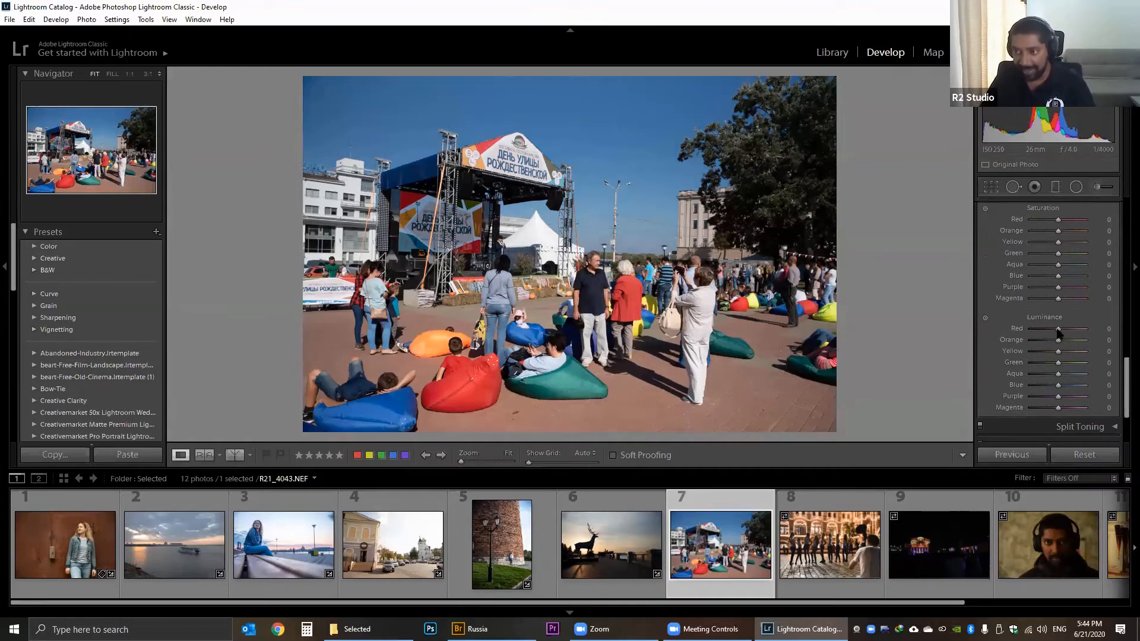
drag(1058, 333, 1082, 336)
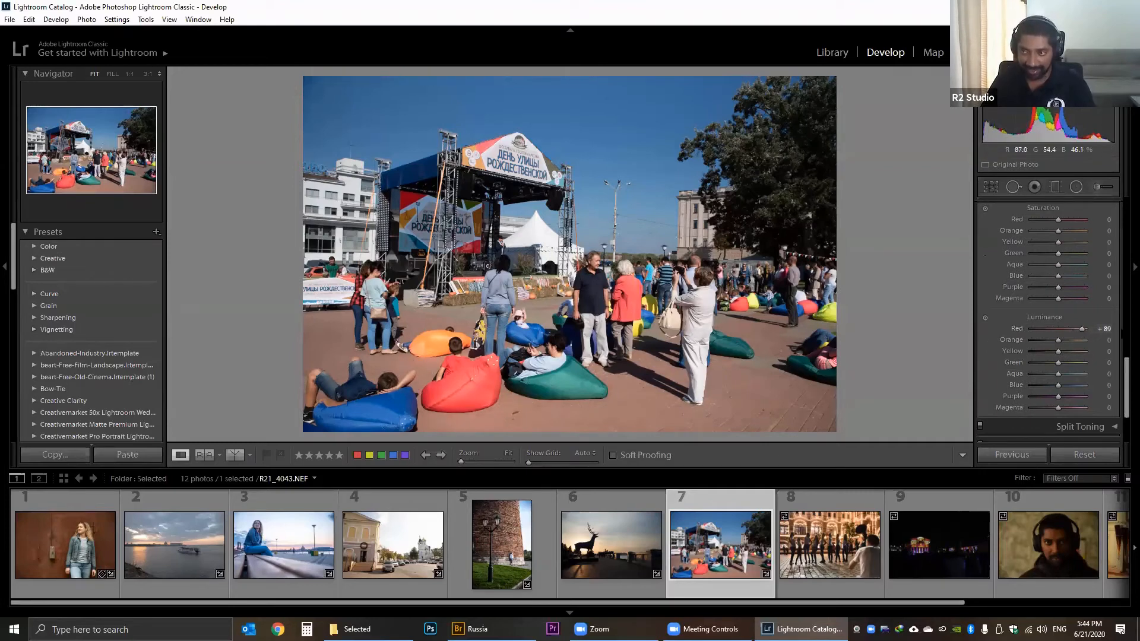
drag(1082, 333, 1036, 336)
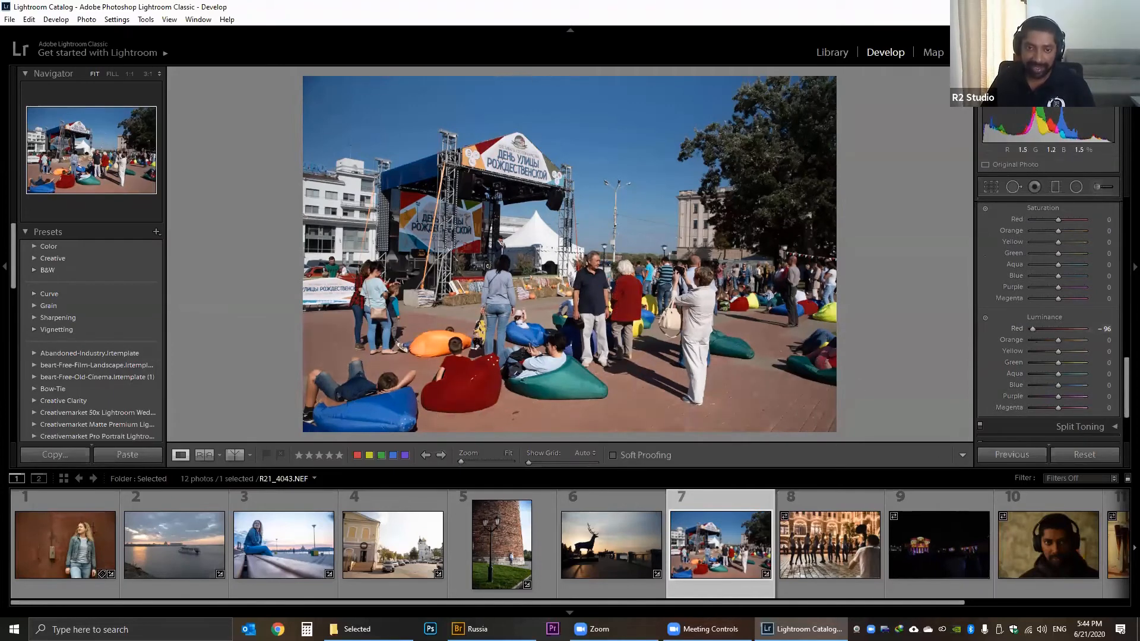
double_click(1036, 332)
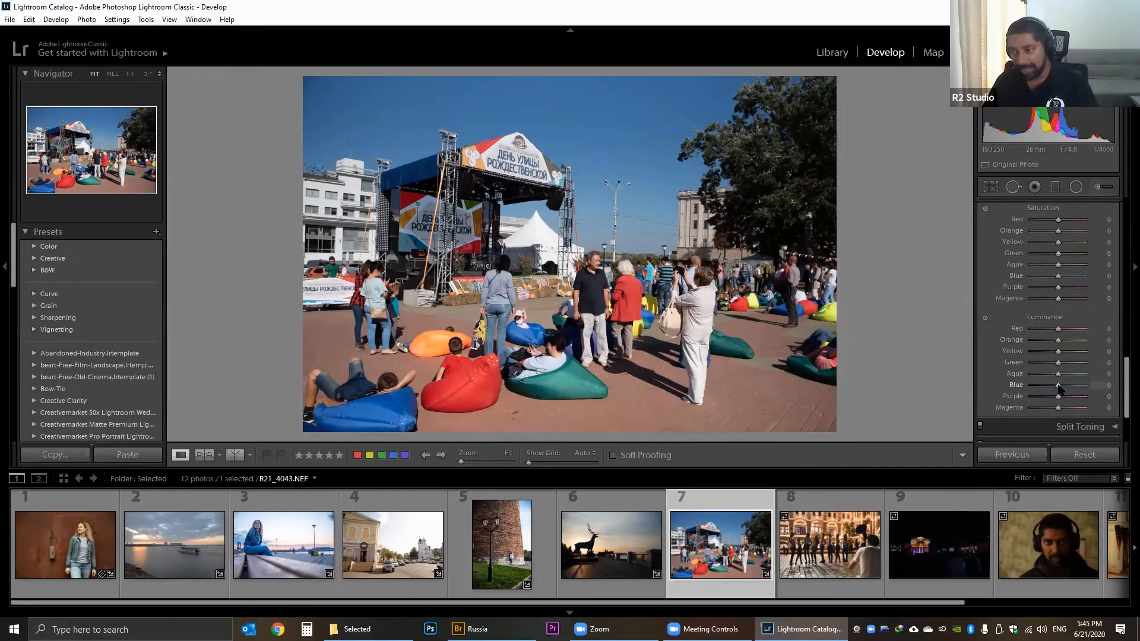
Raise the Blue luminance of the stage photo to +7 in the HSL adjustments.
mouse_move(1061, 389)
mouse_down()
mouse_move(1090, 392)
mouse_move(1053, 391)
mouse_move(1072, 396)
mouse_move(1063, 394)
mouse_up()
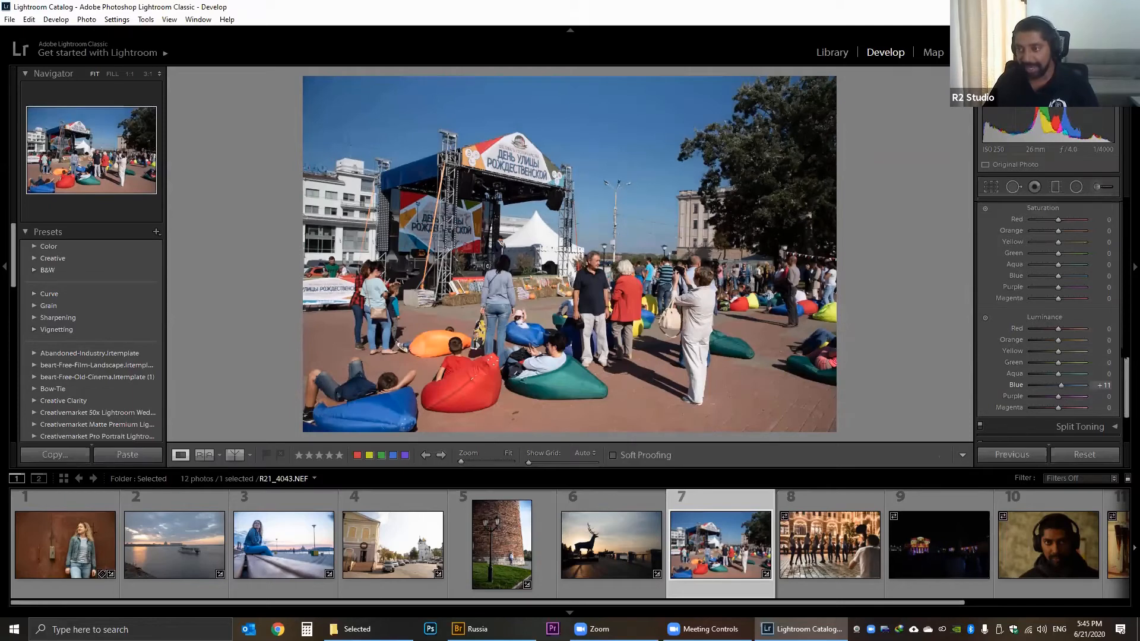
scroll(1122, 352, up, 3)
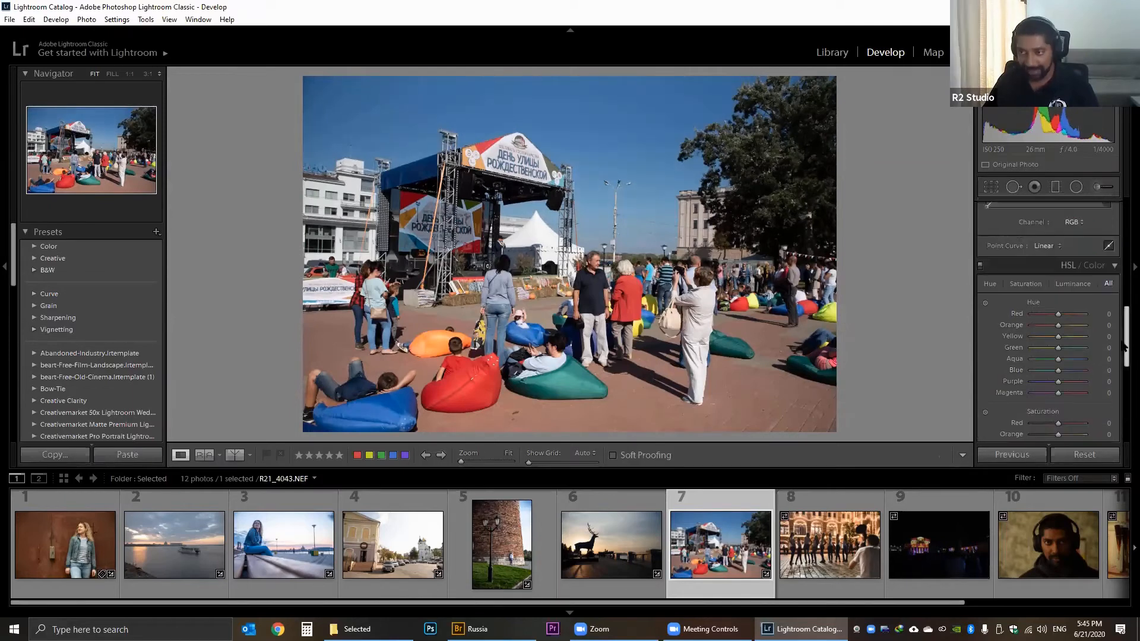
scroll(1122, 351, down, 5)
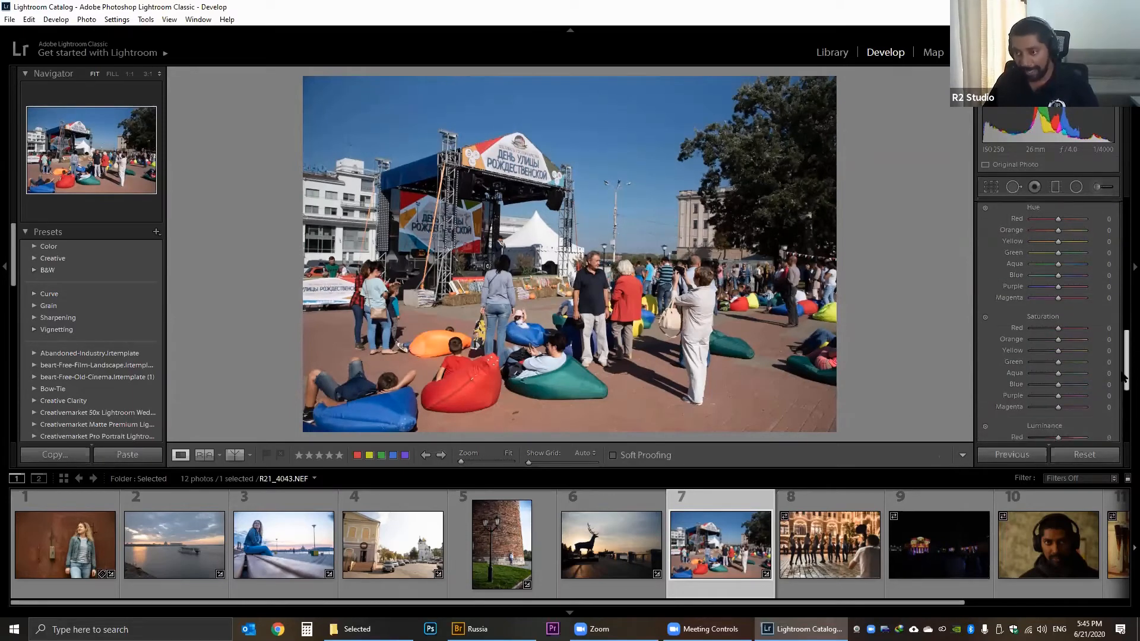
scroll(1121, 378, up, 1)
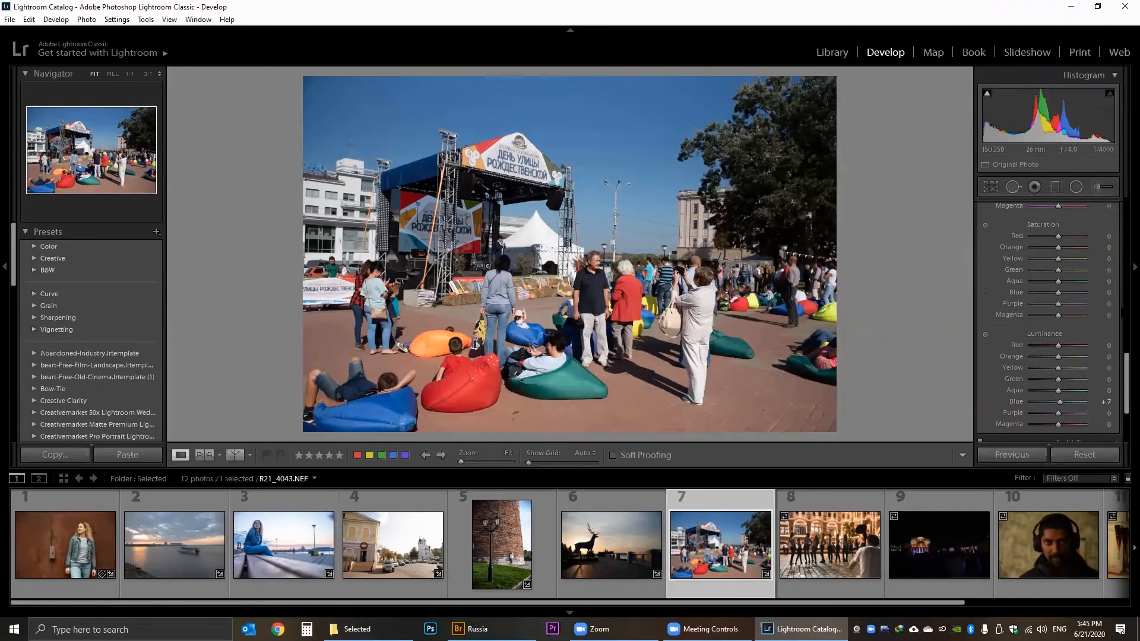
Try the overall Saturation of the stage photo at -100 in the Basic adjustments, and undo it.
drag(1125, 364, 1125, 321)
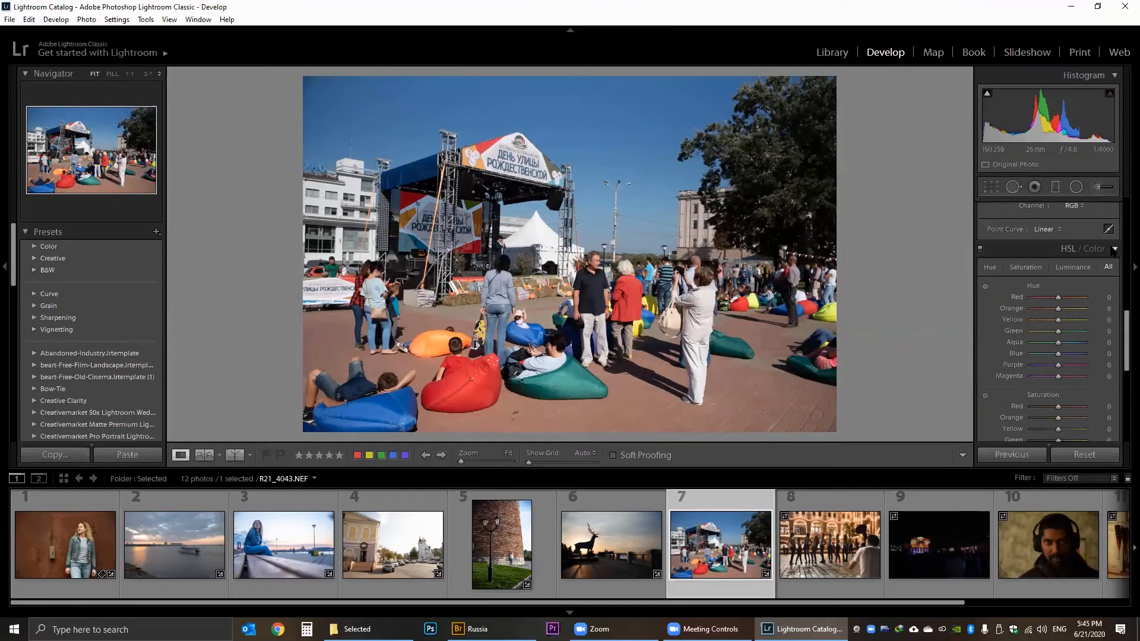
click(1114, 250)
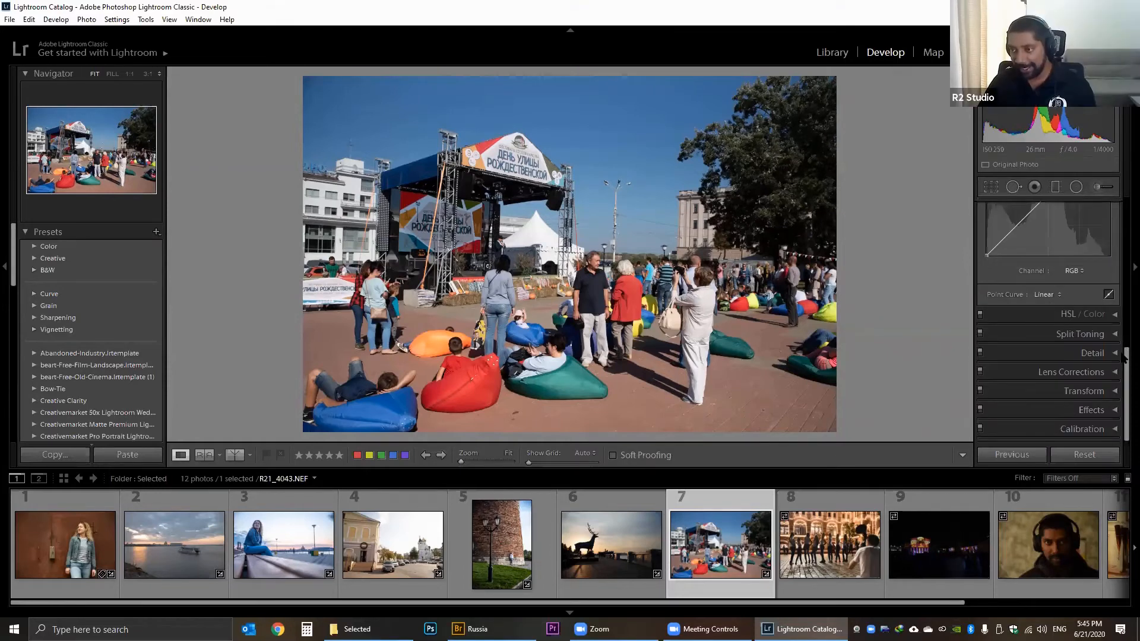
click(1115, 315)
drag(1123, 355, 1122, 228)
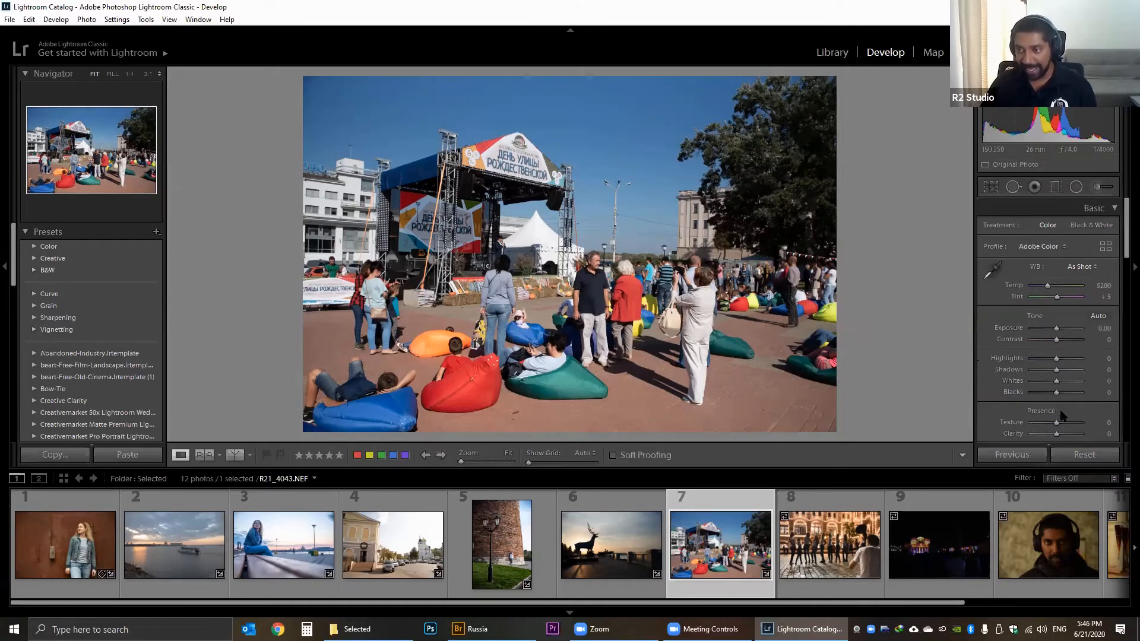
scroll(1044, 376, down, 3)
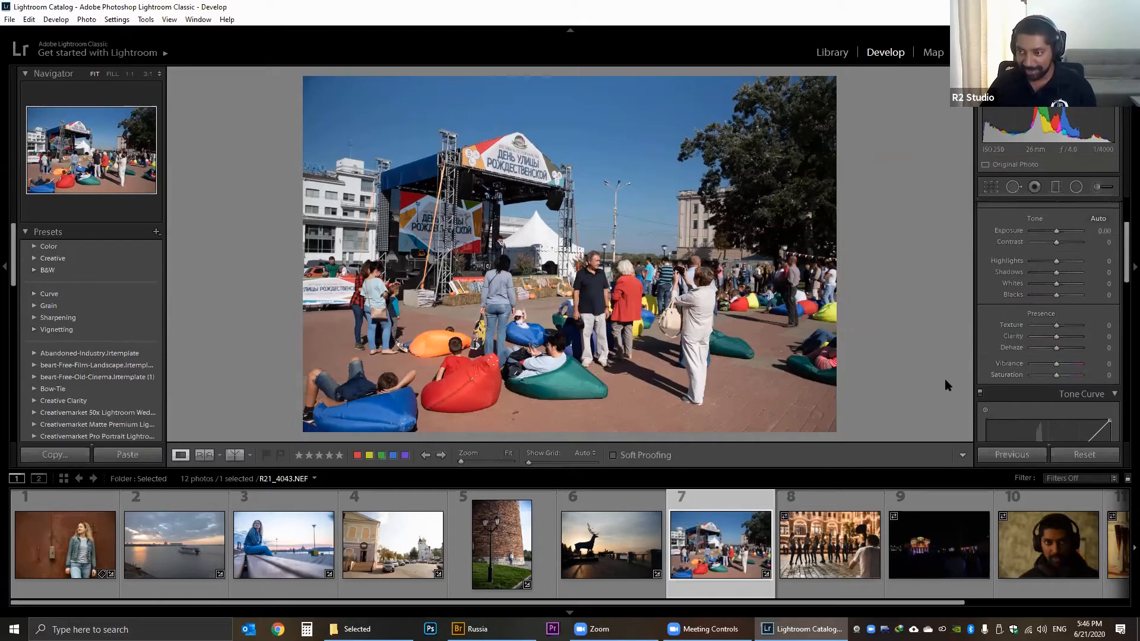
drag(1055, 377, 963, 375)
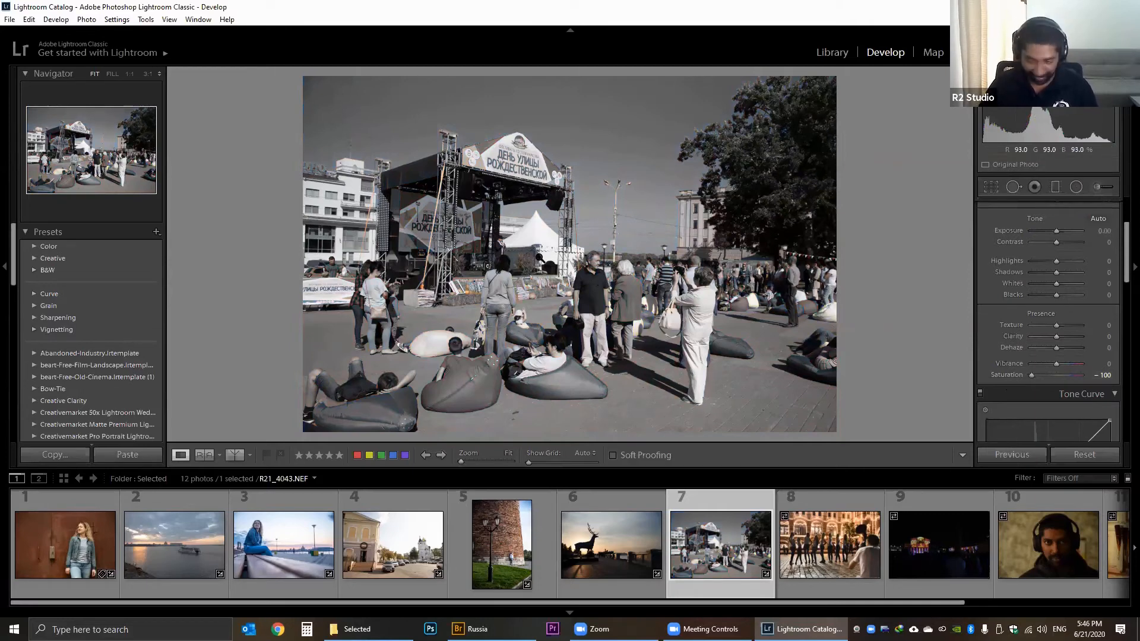
key(ctrl+z)
Lower the HSL saturation of all eight colors, from Red to Magenta, to -100.
drag(1124, 266, 1124, 346)
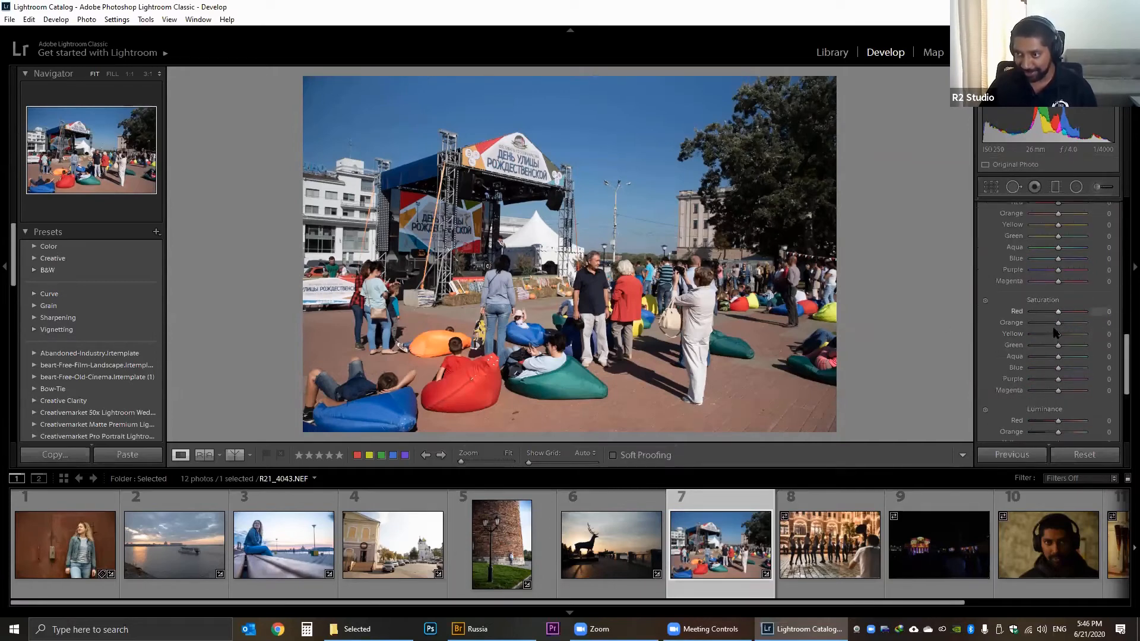
drag(1058, 312, 992, 339)
drag(1058, 345, 992, 350)
drag(1058, 357, 990, 374)
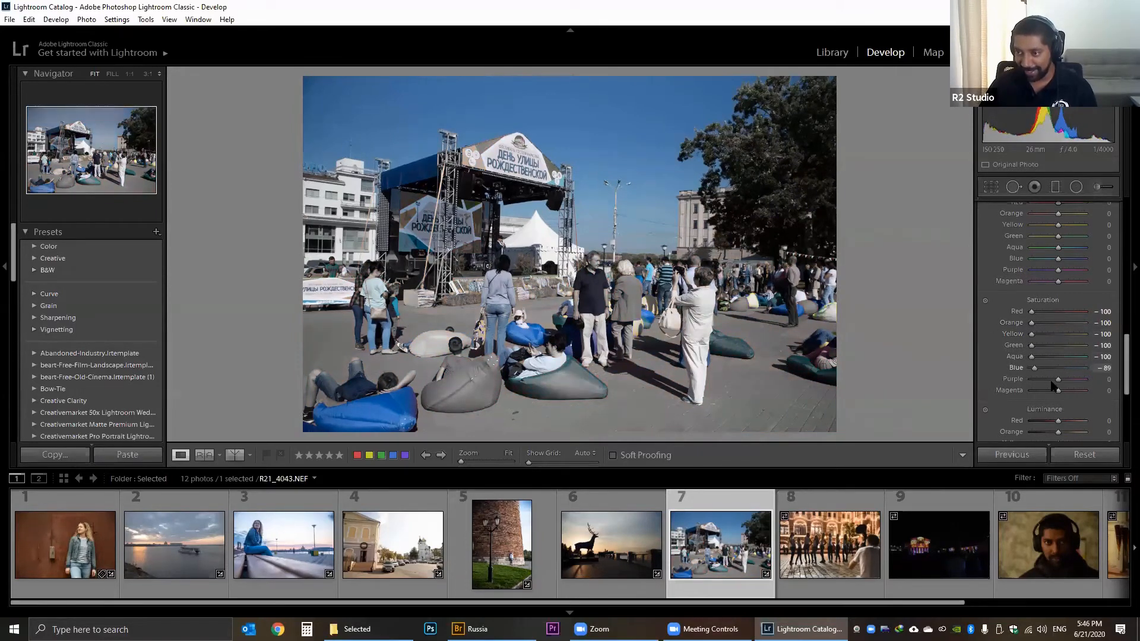
drag(1059, 380, 942, 386)
drag(1058, 391, 1015, 371)
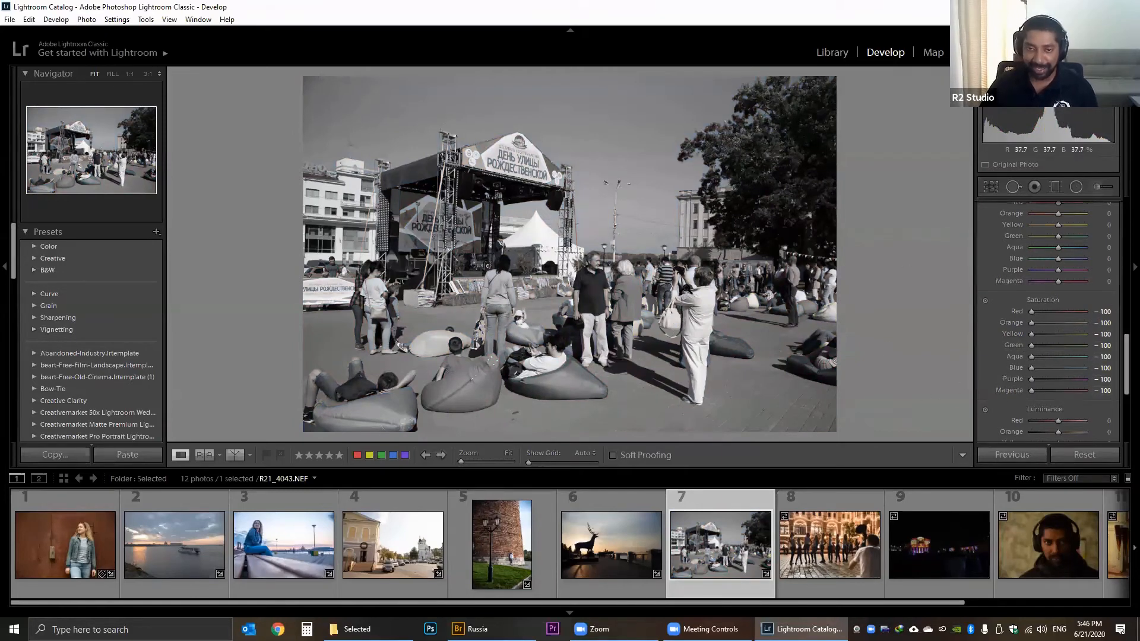
Restore the Red saturation to 0, and set the Red hue to +42 and the Red luminance to -11.
drag(1032, 315, 1055, 318)
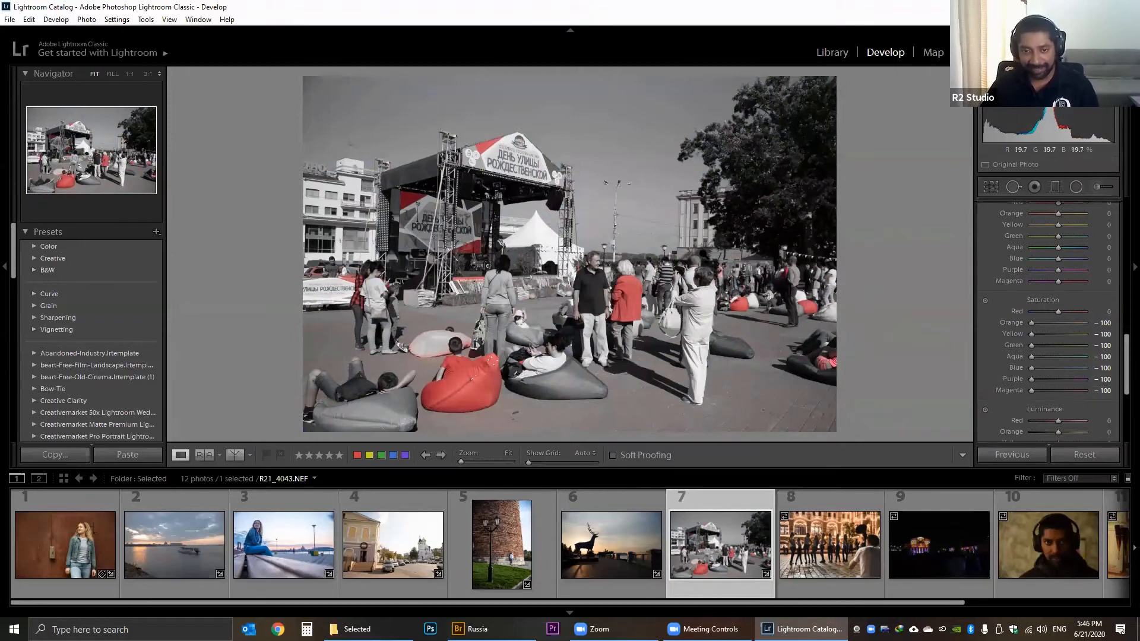
scroll(1124, 361, up, 3)
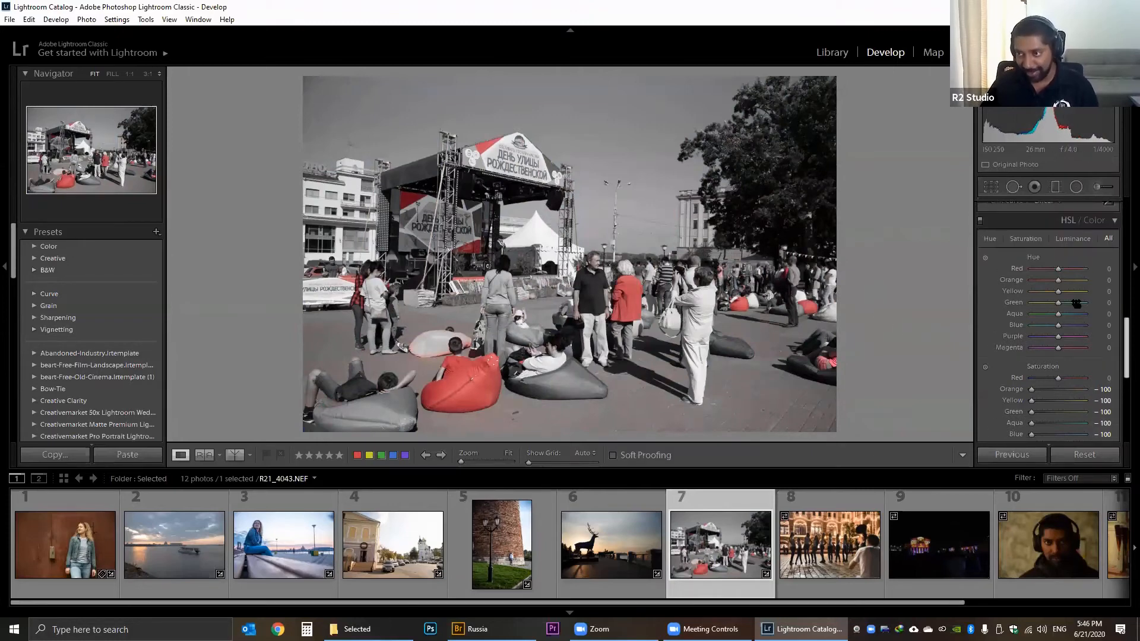
mouse_move(1059, 269)
mouse_down()
mouse_move(1043, 271)
mouse_move(1070, 270)
mouse_up()
scroll(1123, 357, down, 1)
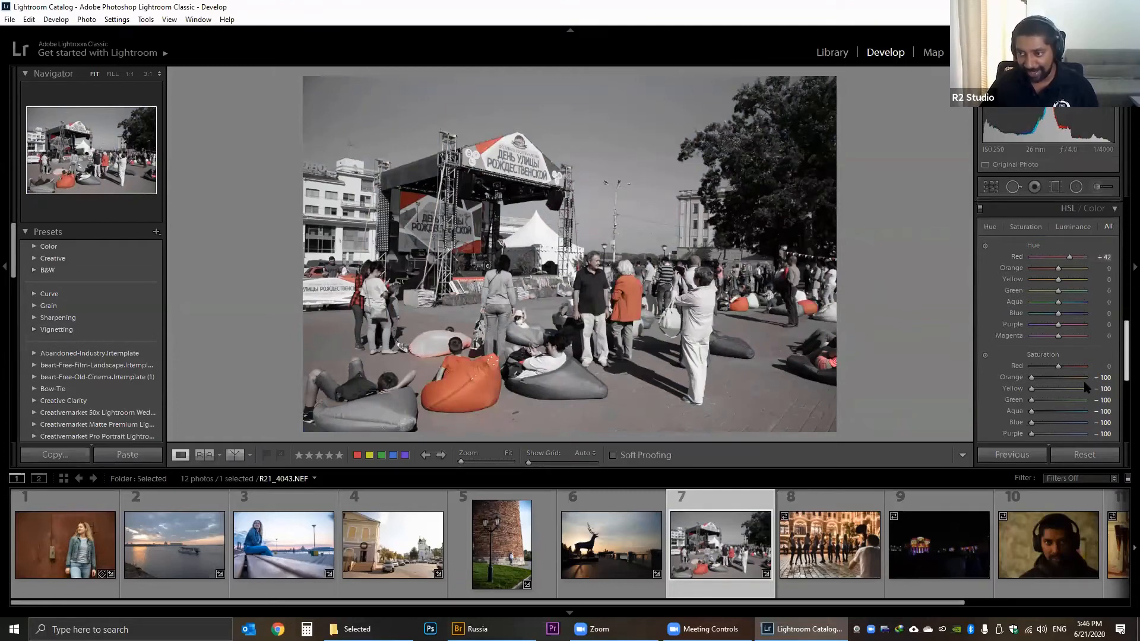
scroll(1061, 387, down, 5)
drag(1059, 382, 1057, 385)
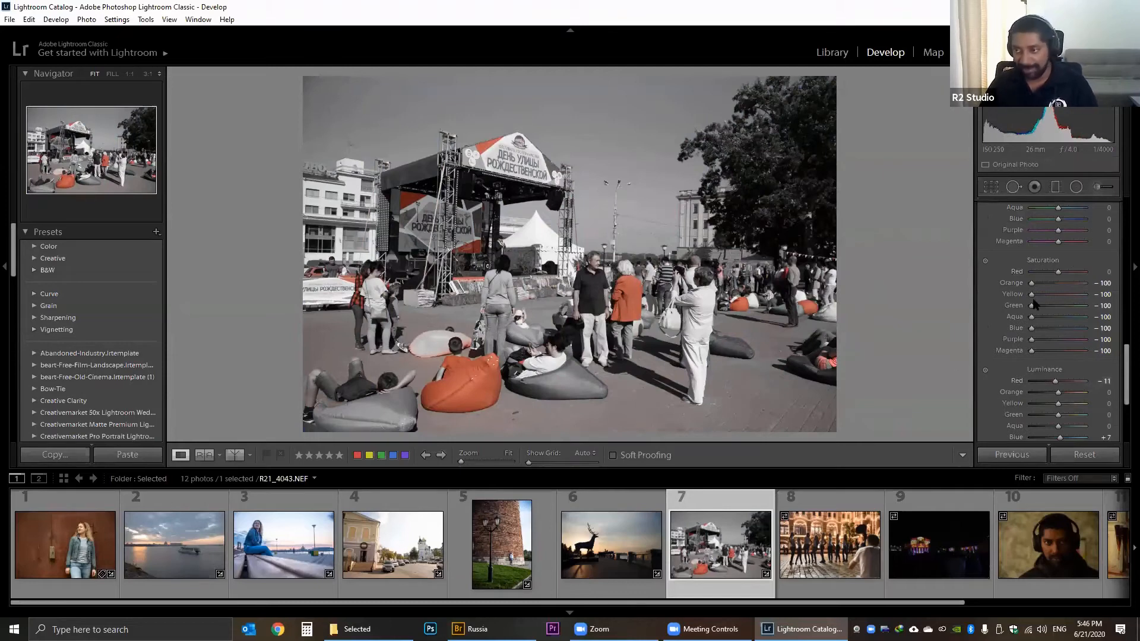
Reset all of the stage photo's develop adjustments and return to its Basic adjustments.
click(1084, 455)
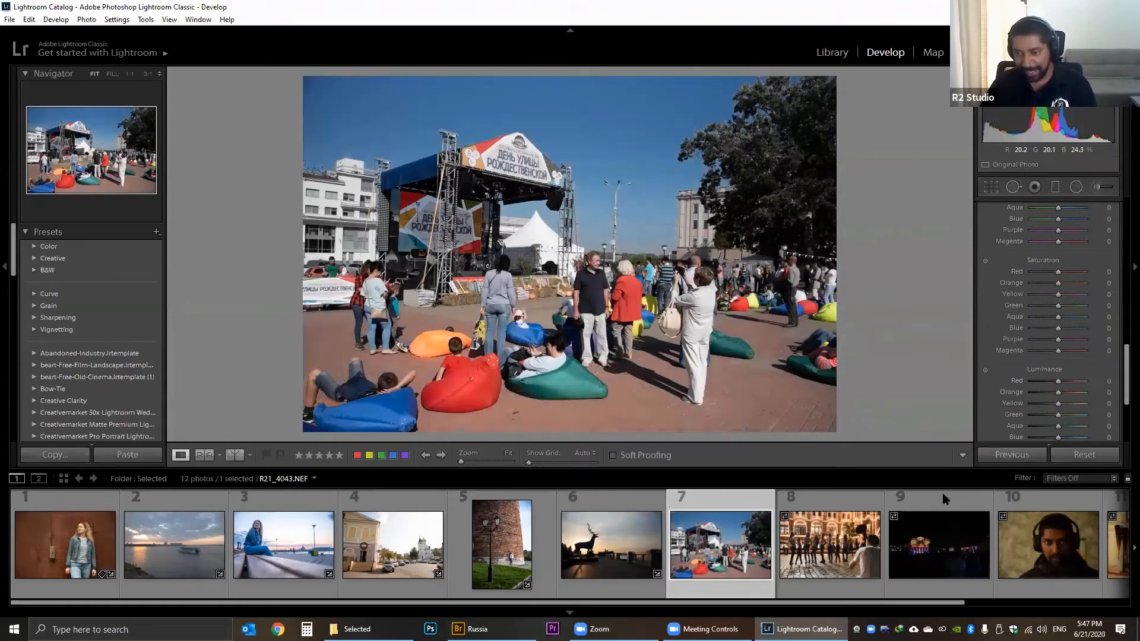
drag(1122, 389, 1111, 252)
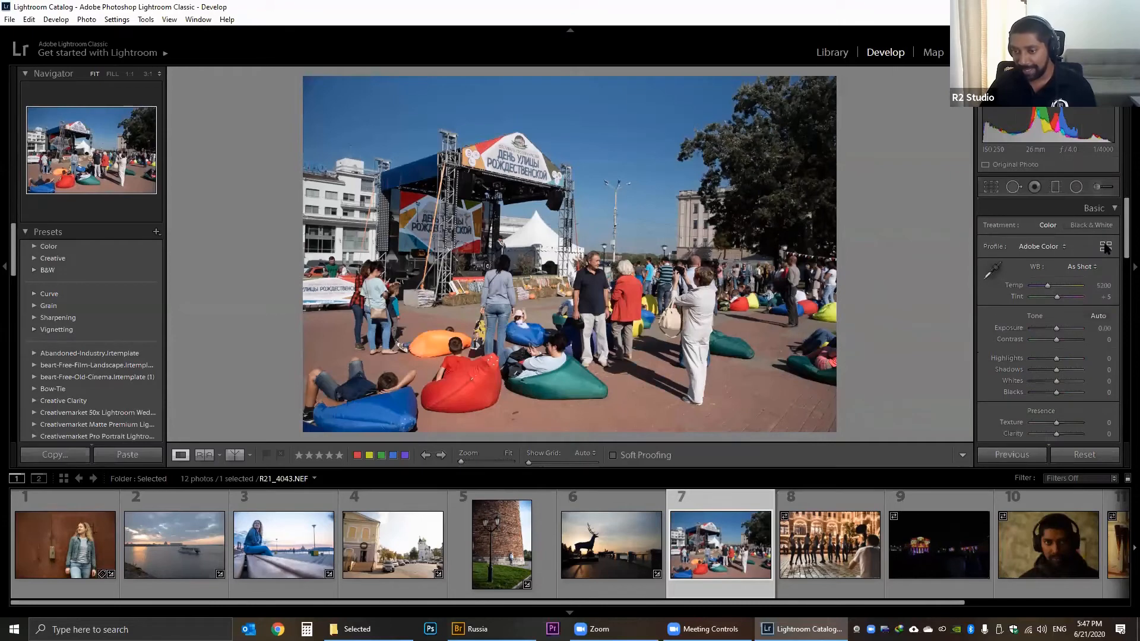
Convert the night street photo R21_4076.NEF to black and white and compare it with its color version.
click(822, 555)
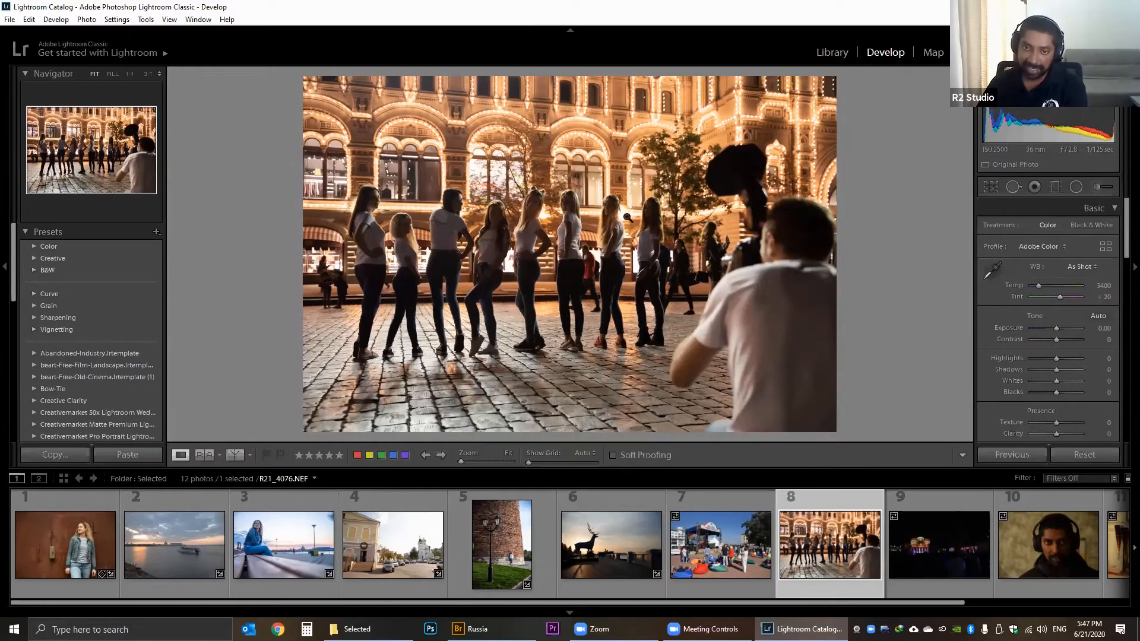
key(v)
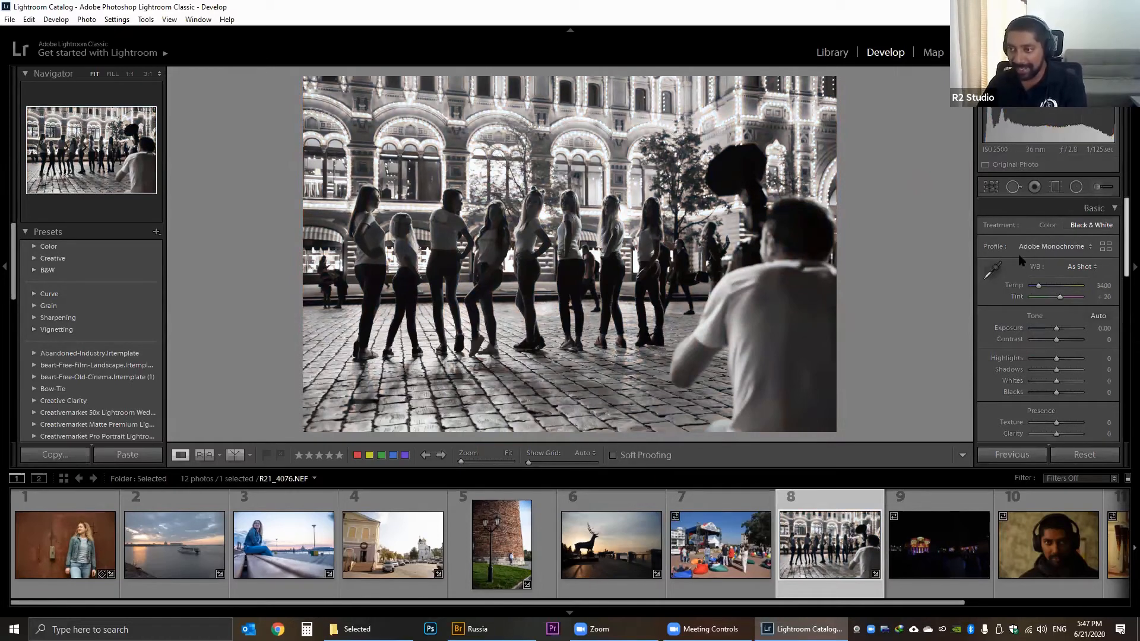
scroll(1091, 360, down, 10)
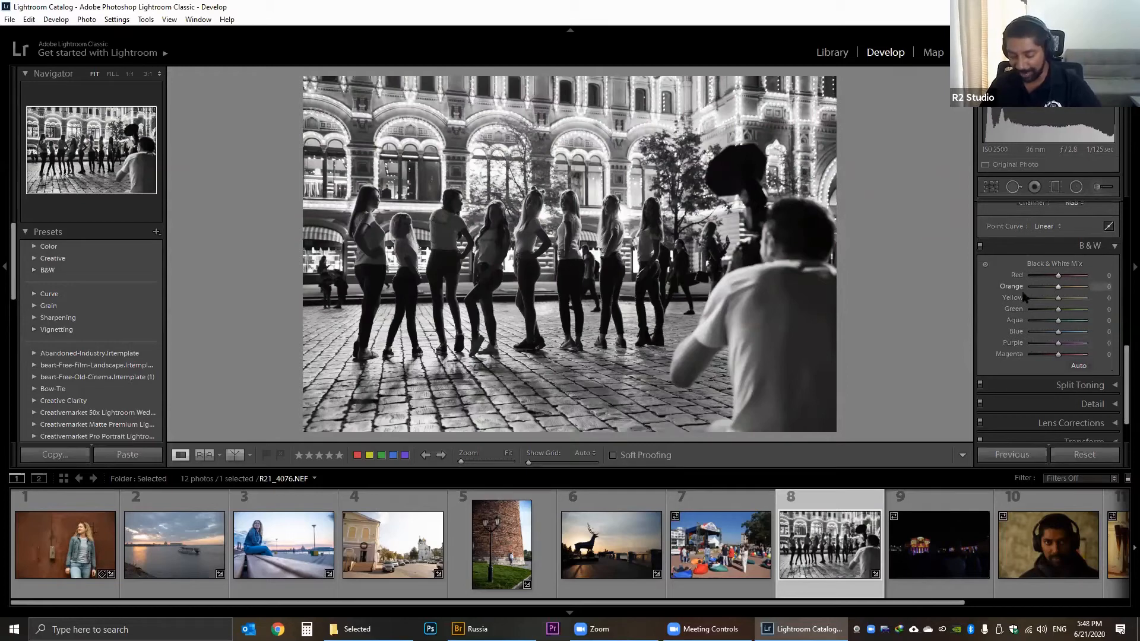
key(backslash)
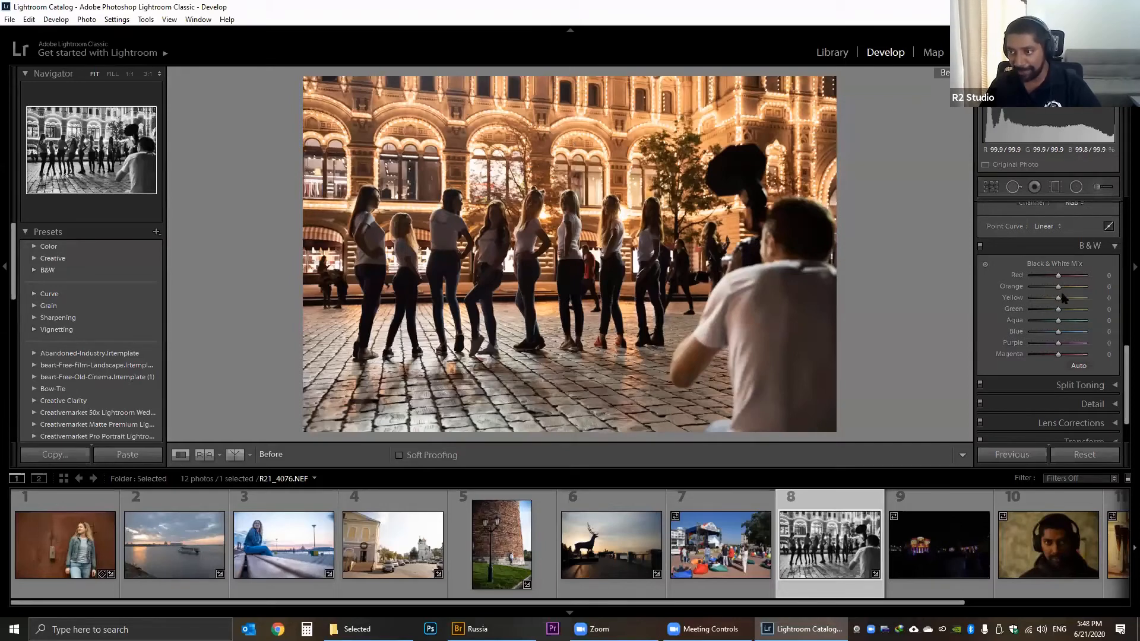
key(backslash)
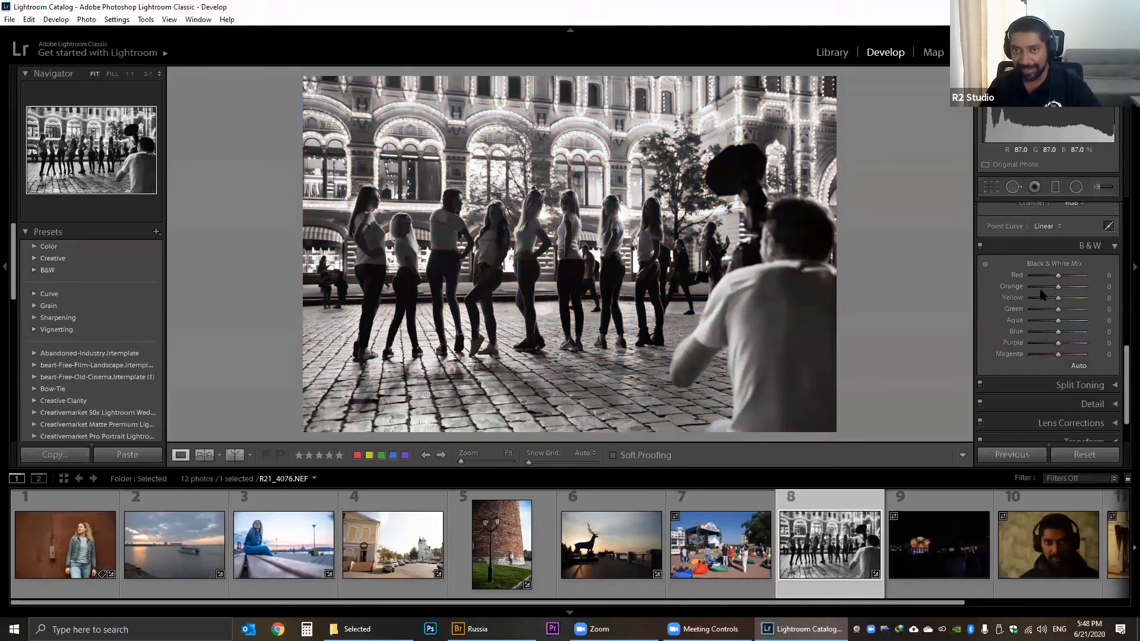
Try Orange at +100 and -69 in the Black & White Mix, and settle on Orange -36 and Yellow +31.
drag(1058, 286, 1086, 286)
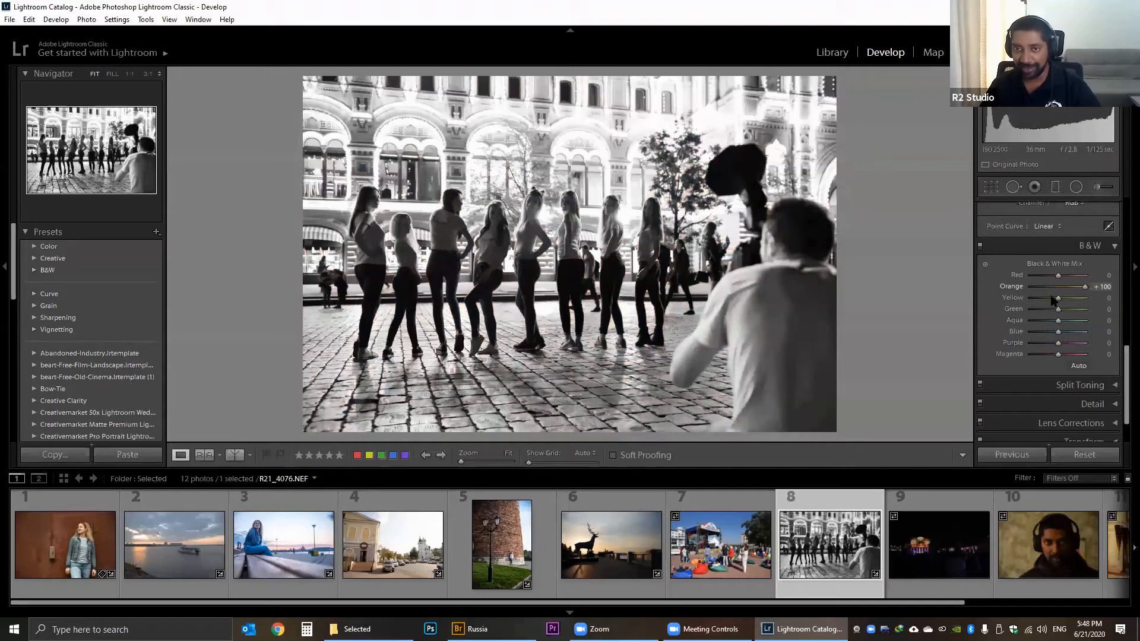
drag(1051, 296, 1068, 303)
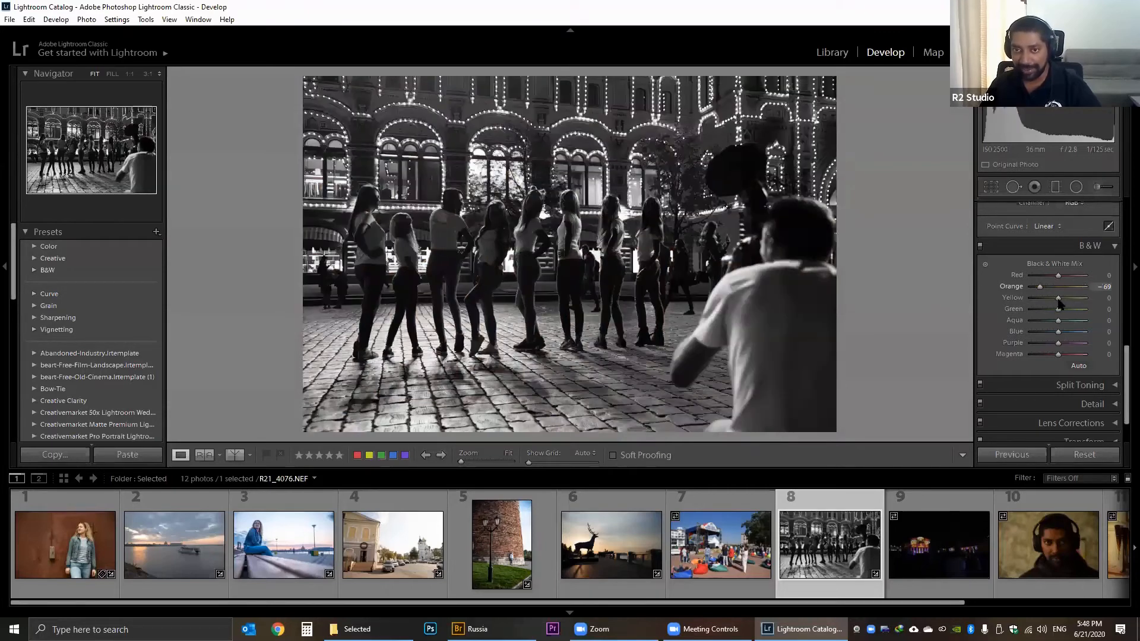
click(1051, 287)
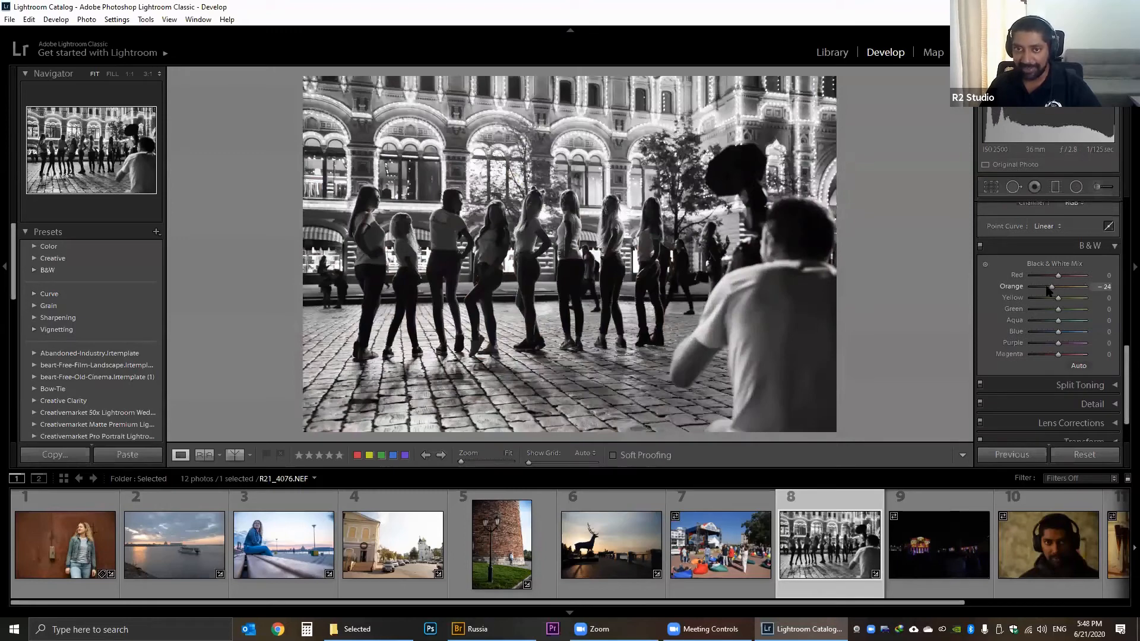
drag(1058, 298, 1067, 298)
drag(1052, 287, 1057, 286)
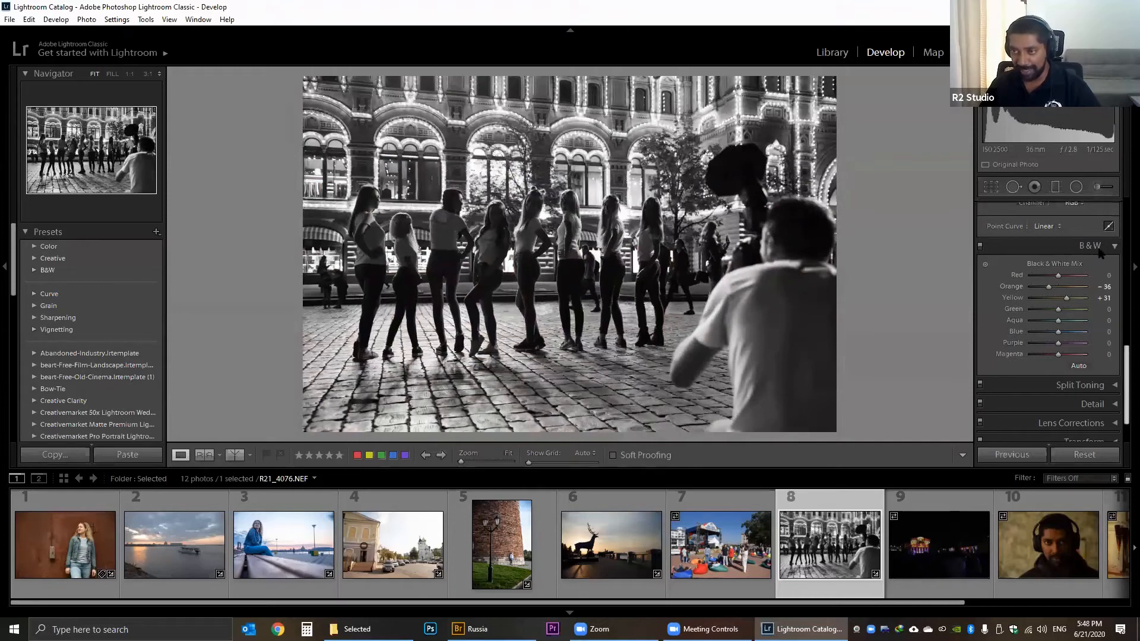
Raise the night photo's Shadows to +93, and apply the automatic tone adjustment.
scroll(1096, 233, up, 5)
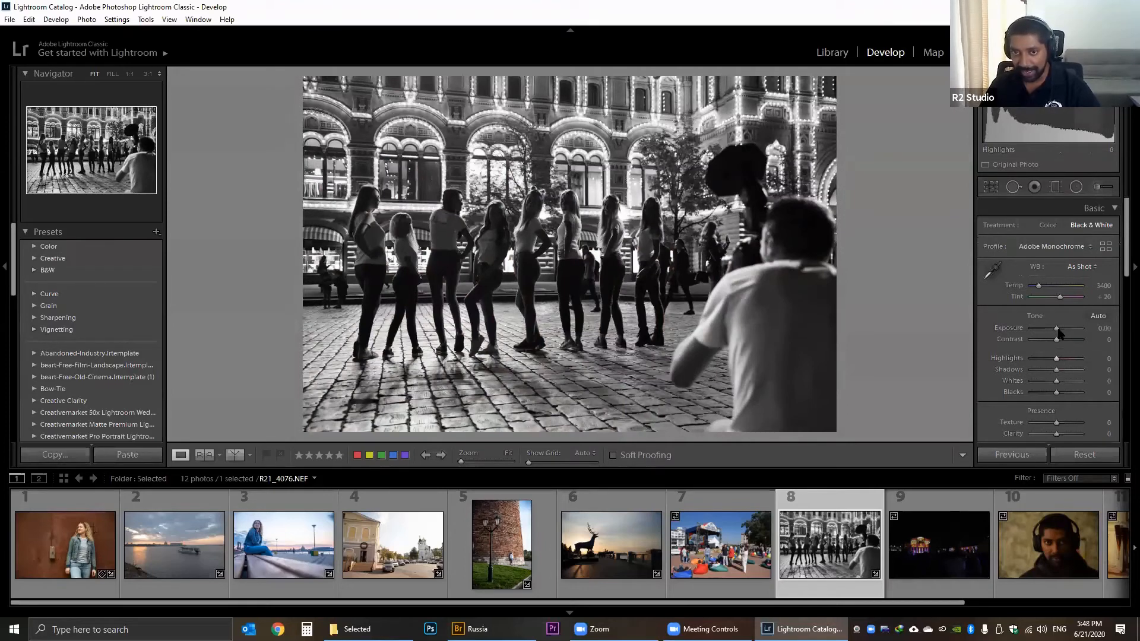
drag(1056, 370, 1079, 370)
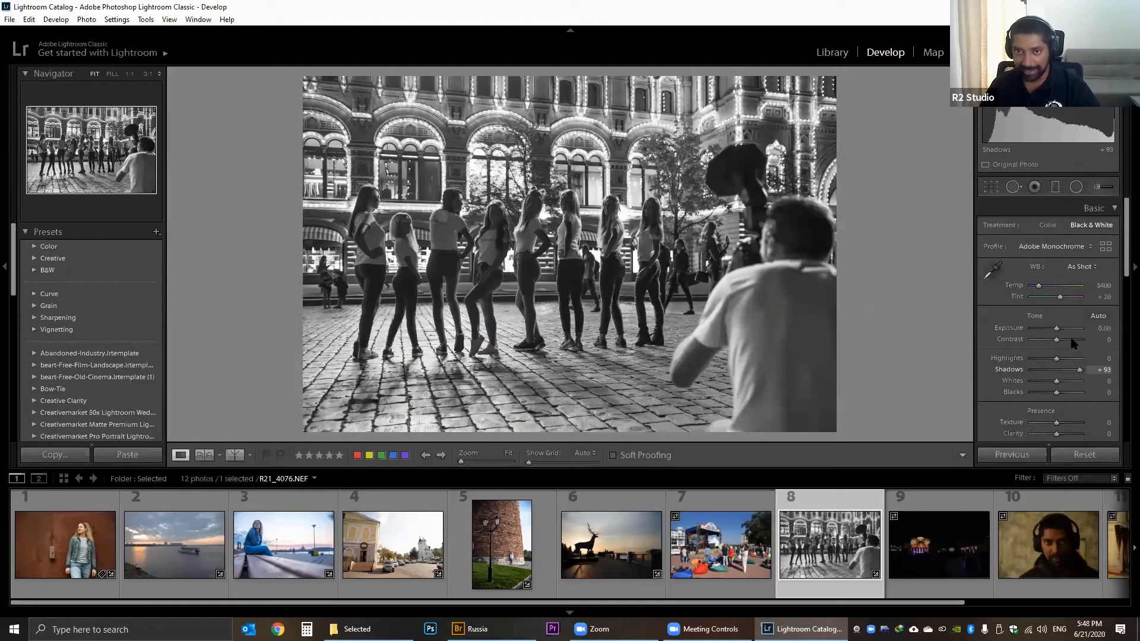
click(1098, 316)
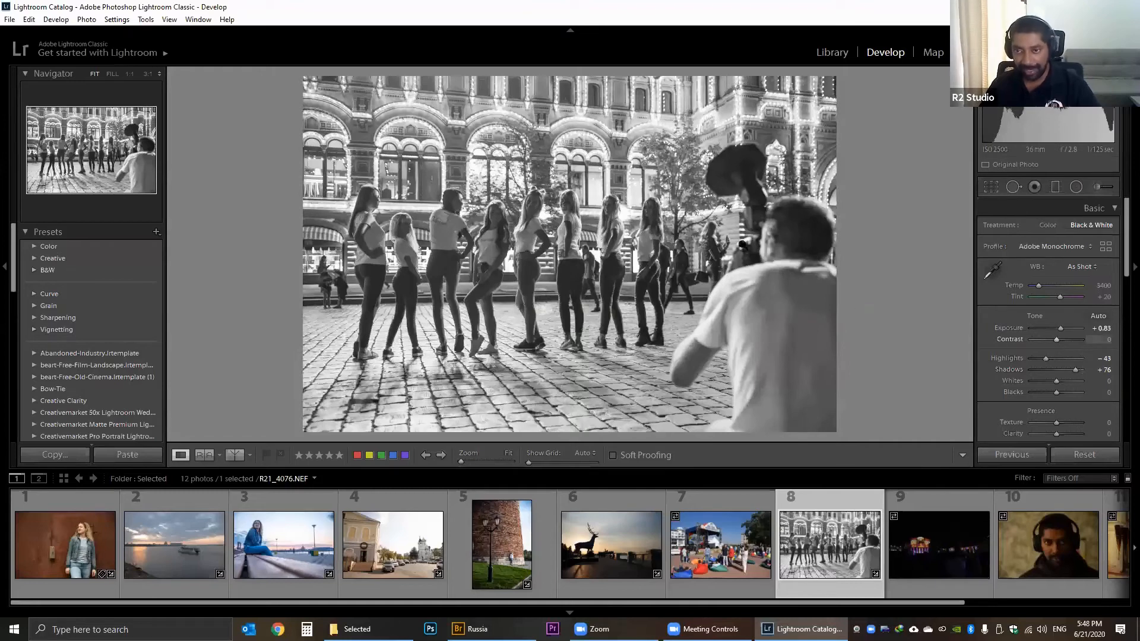
Set the night street photo's Contrast to +57, and its Black & White Mix to Orange -47 and Yellow -4.
drag(1056, 340, 1070, 339)
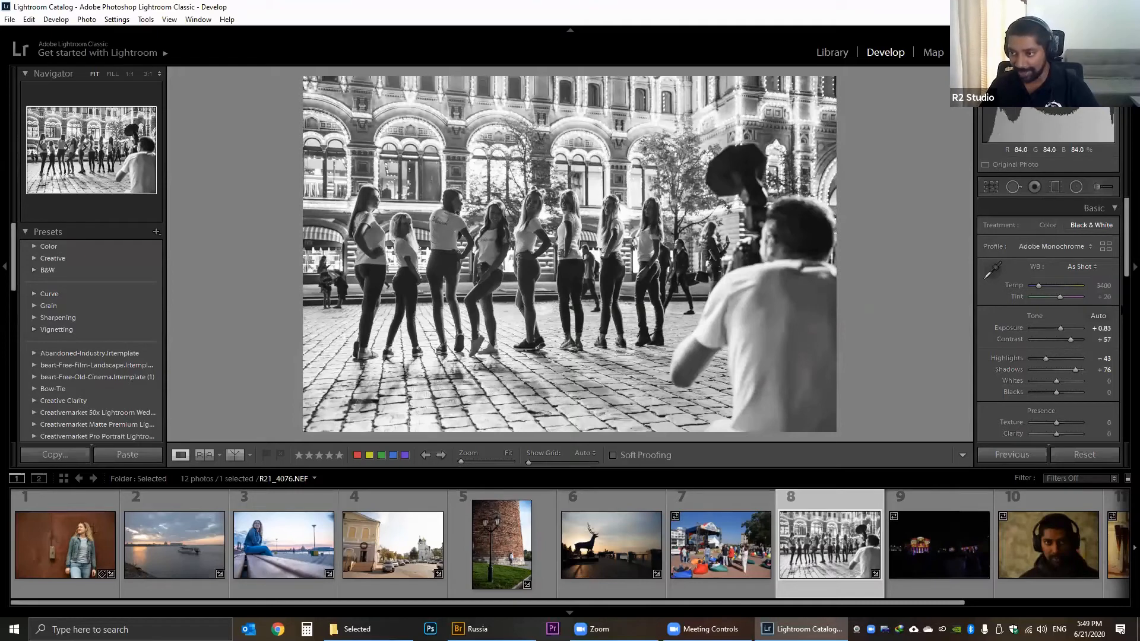
scroll(1063, 297, down, 8)
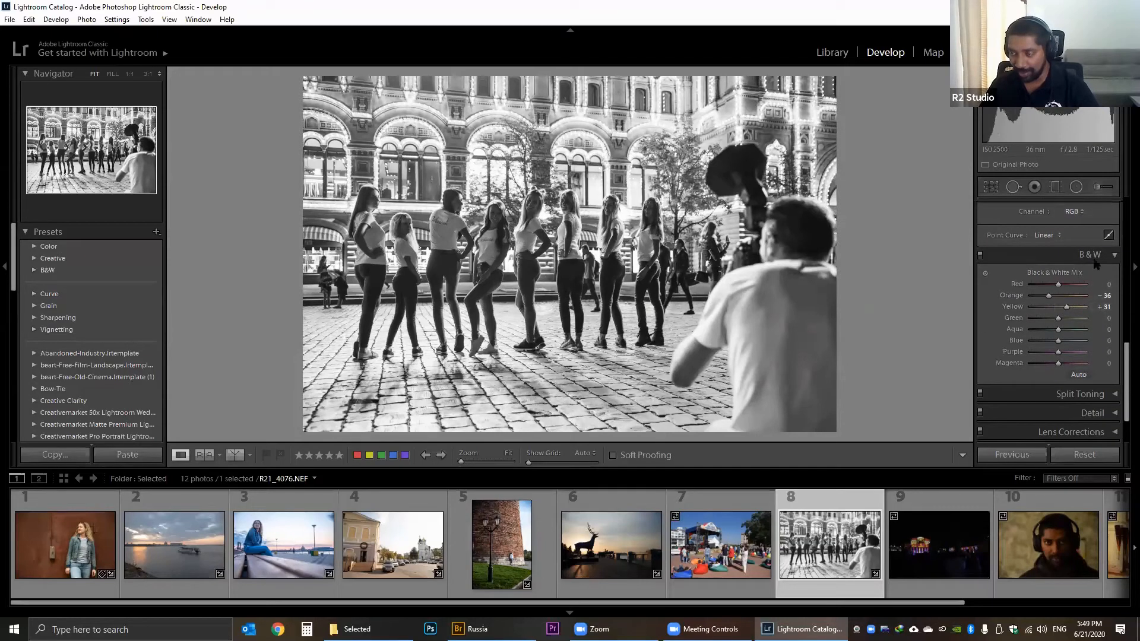
drag(1048, 296, 1040, 298)
click(1045, 297)
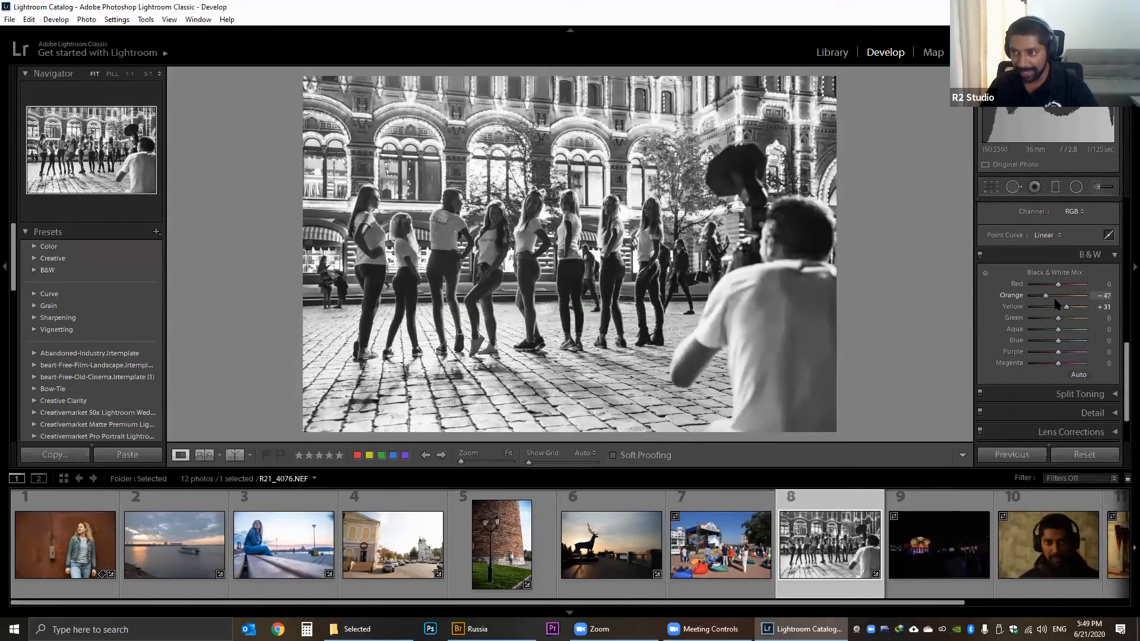
drag(1067, 312, 1057, 308)
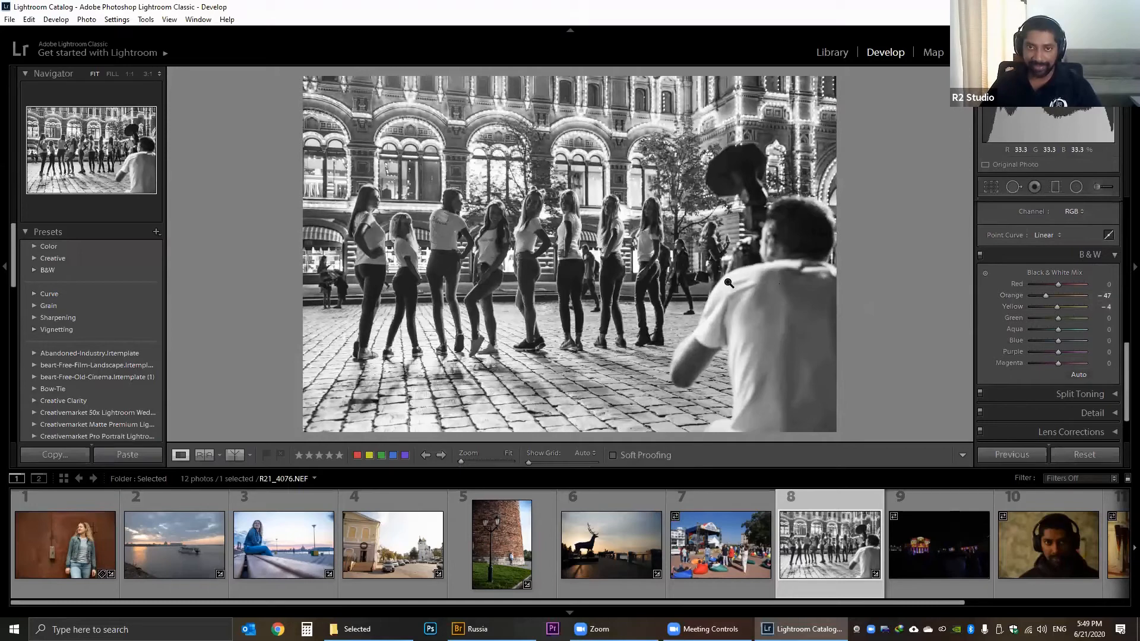
Compare the black-and-white night photo with its original color version, and review its tone and Black & White Mix settings.
key(backslash)
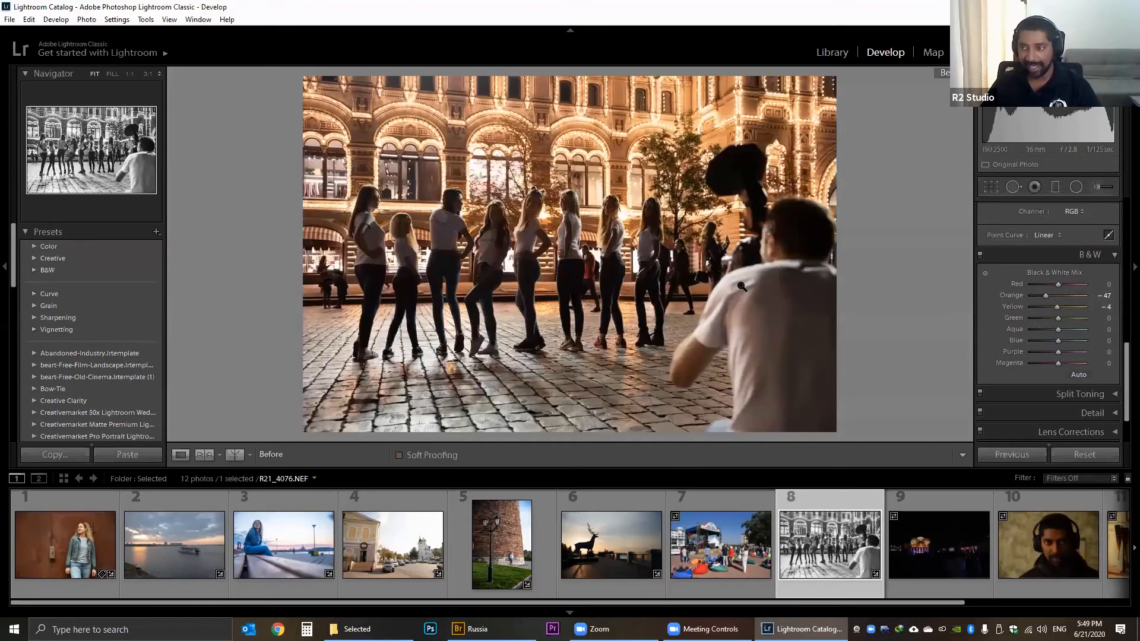
key(backslash)
scroll(1047, 320, up, 1)
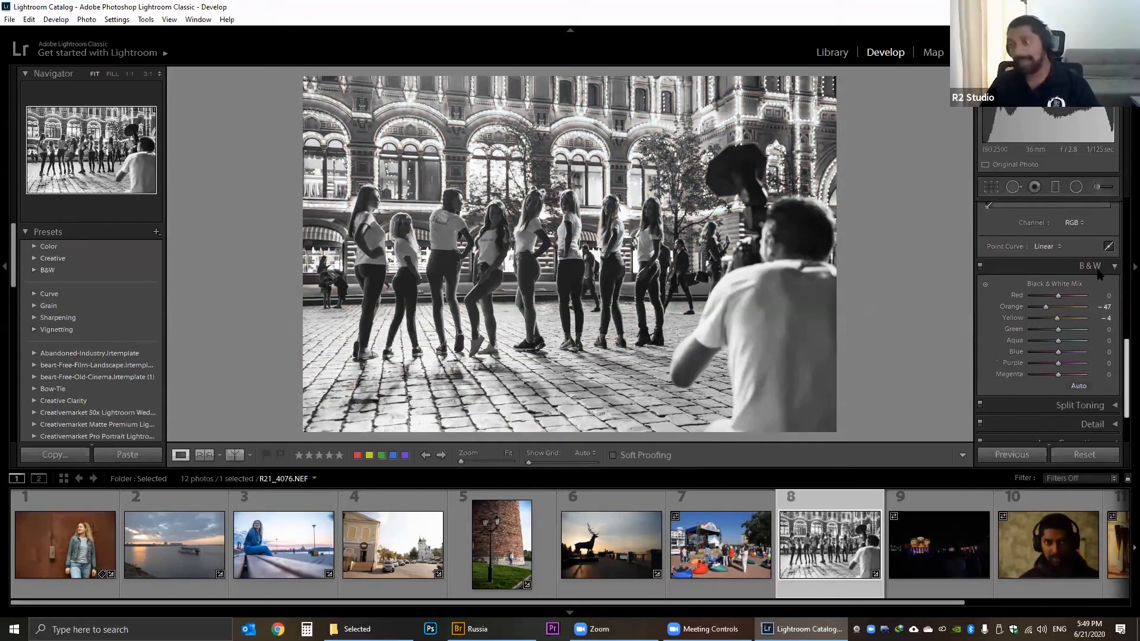
scroll(1099, 255, up, 3)
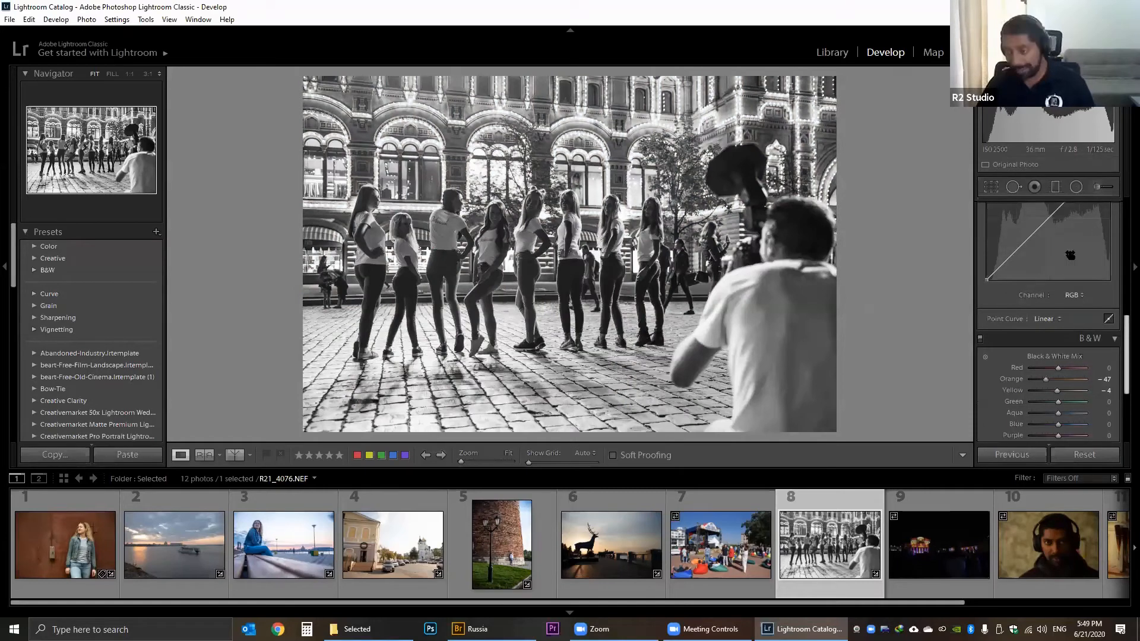
scroll(1098, 242, up, 10)
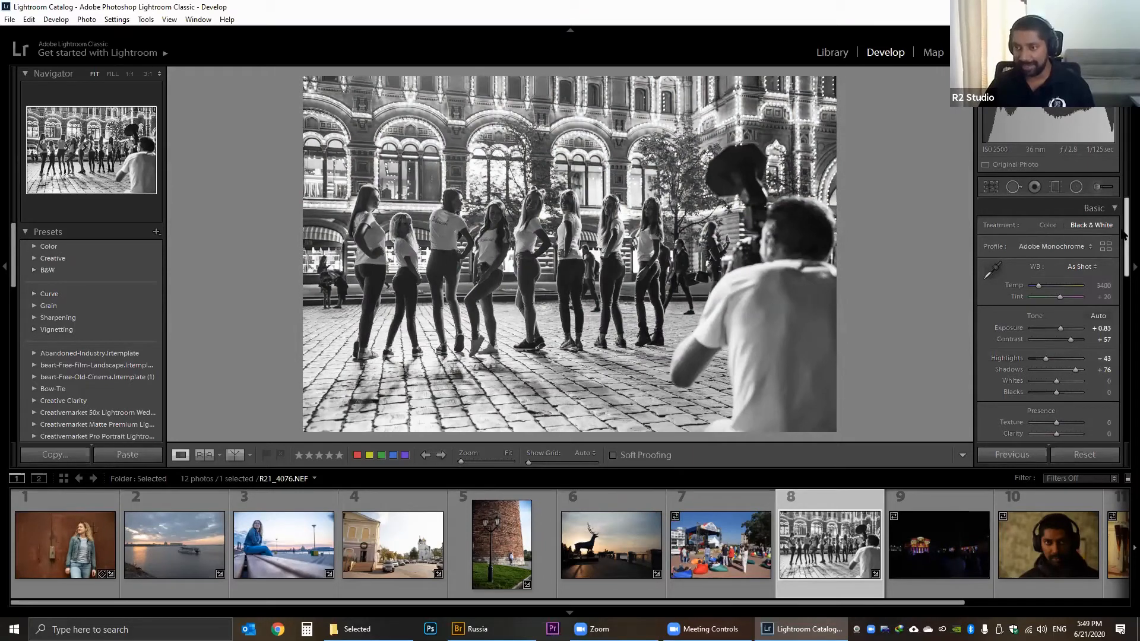
drag(1123, 234, 1123, 408)
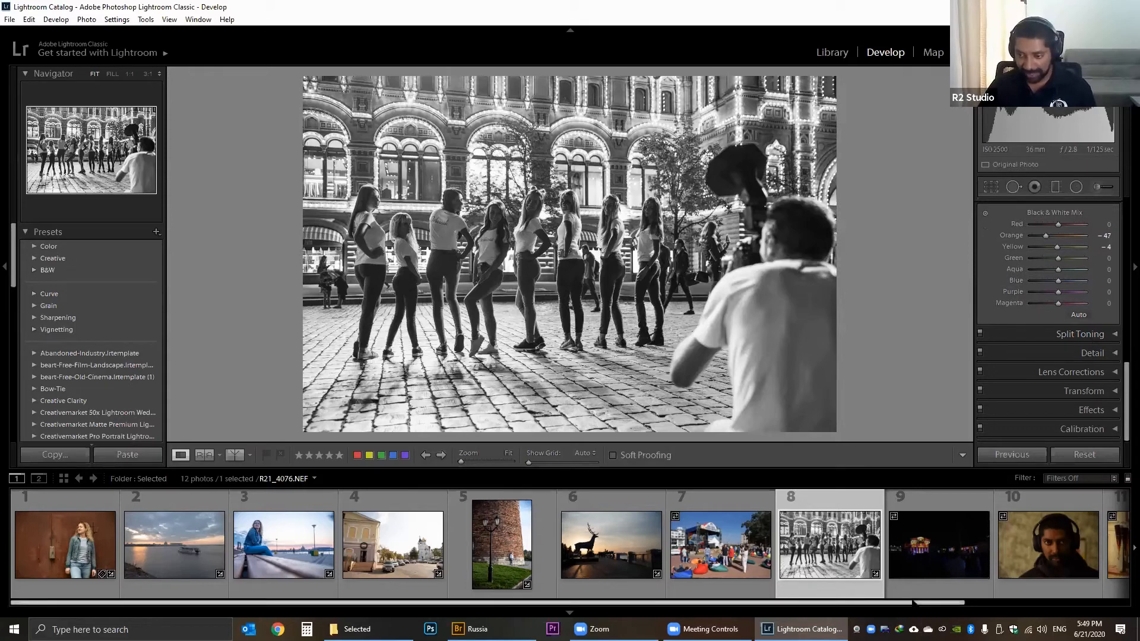
Apply the automatic tone adjustment to the night tower photo R21_4154.NEF, and refine it to Highlights -43 and Shadows +36.
drag(952, 603, 1076, 551)
scroll(1076, 551, down, 3)
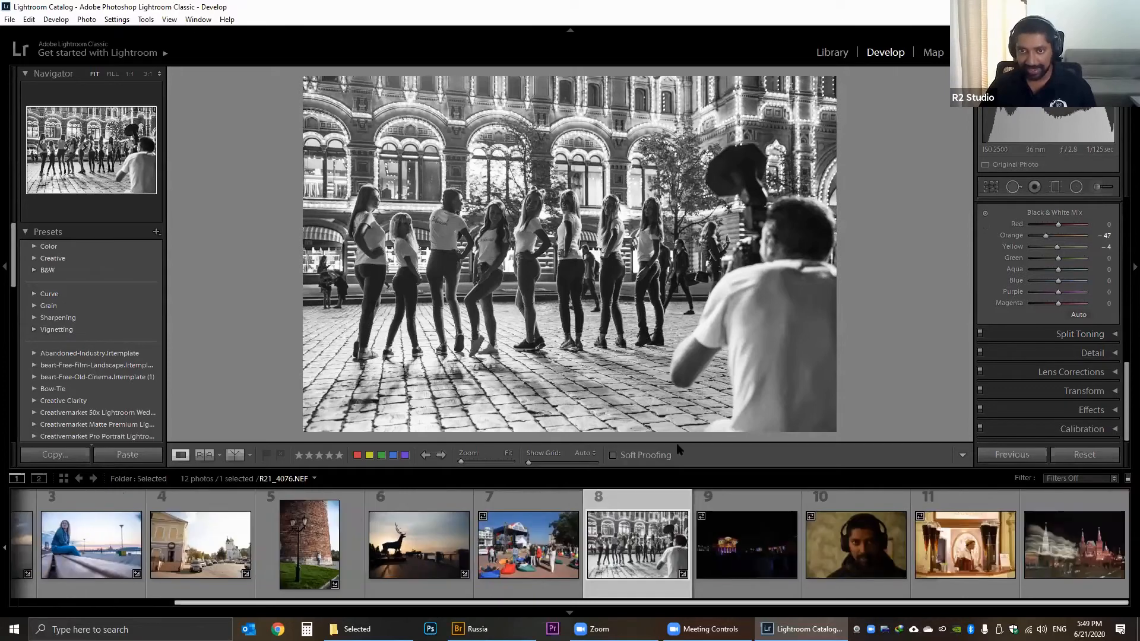
click(1090, 545)
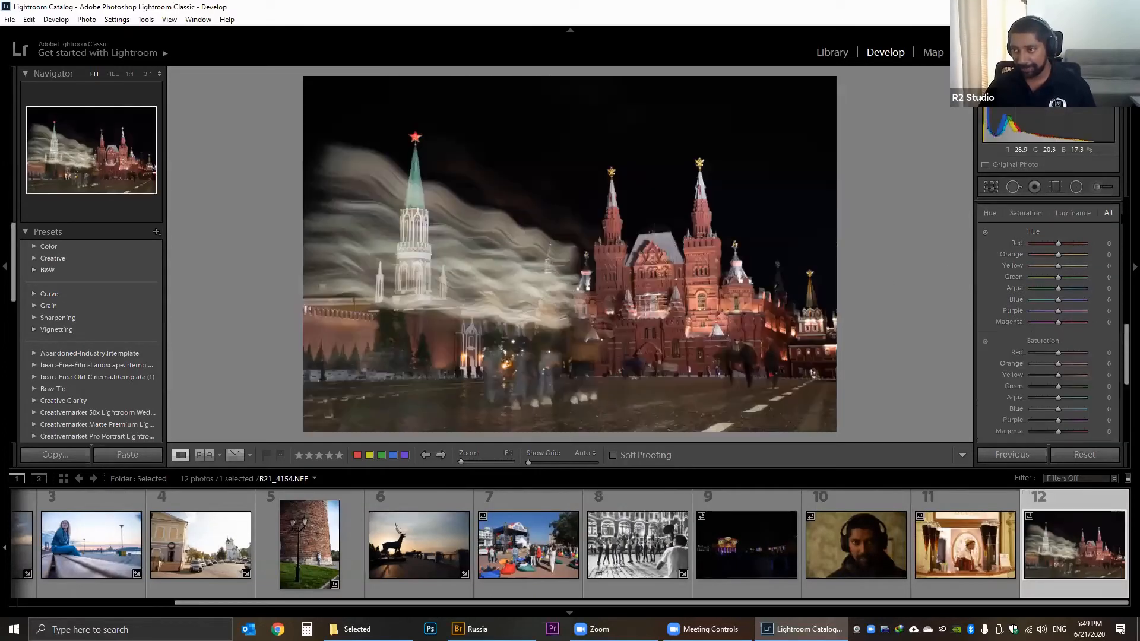
scroll(1085, 285, up, 10)
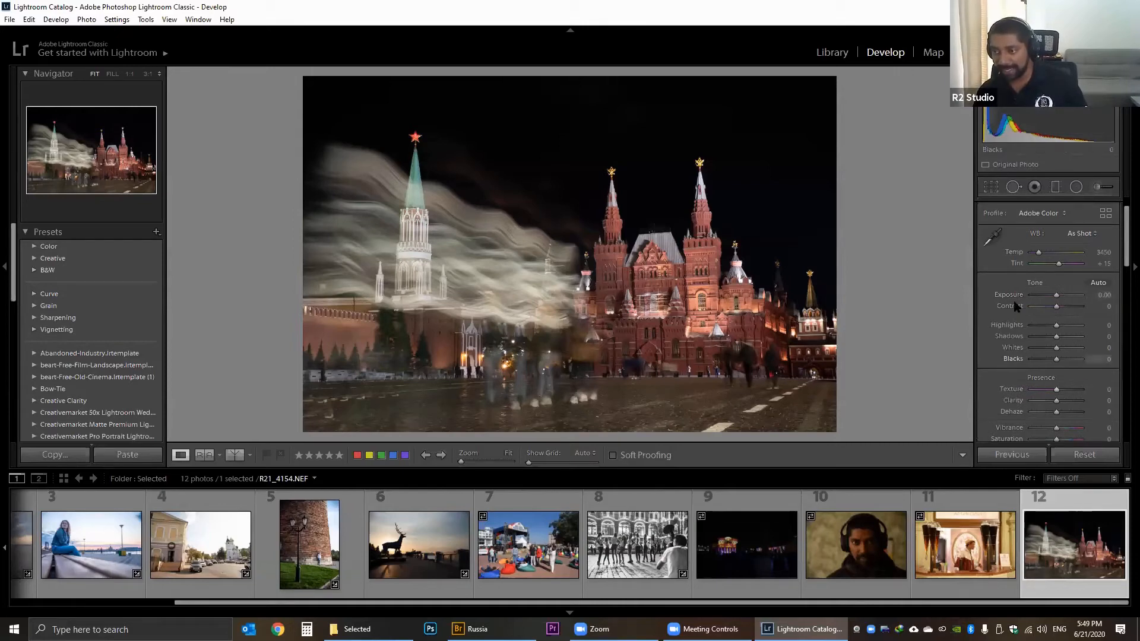
click(1097, 283)
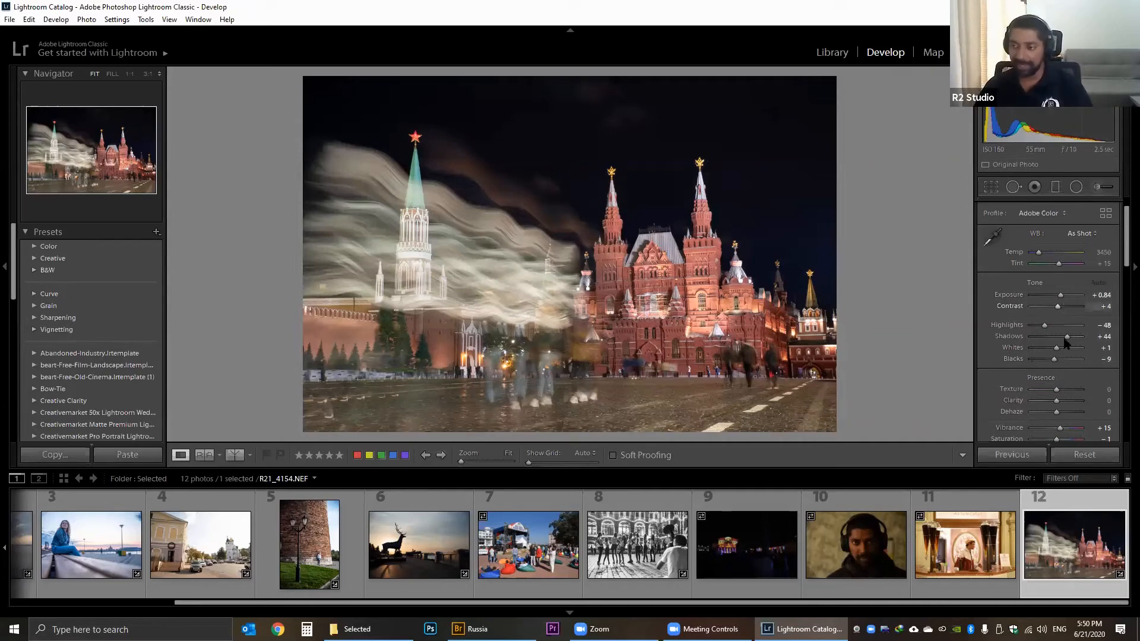
drag(1067, 336, 1046, 328)
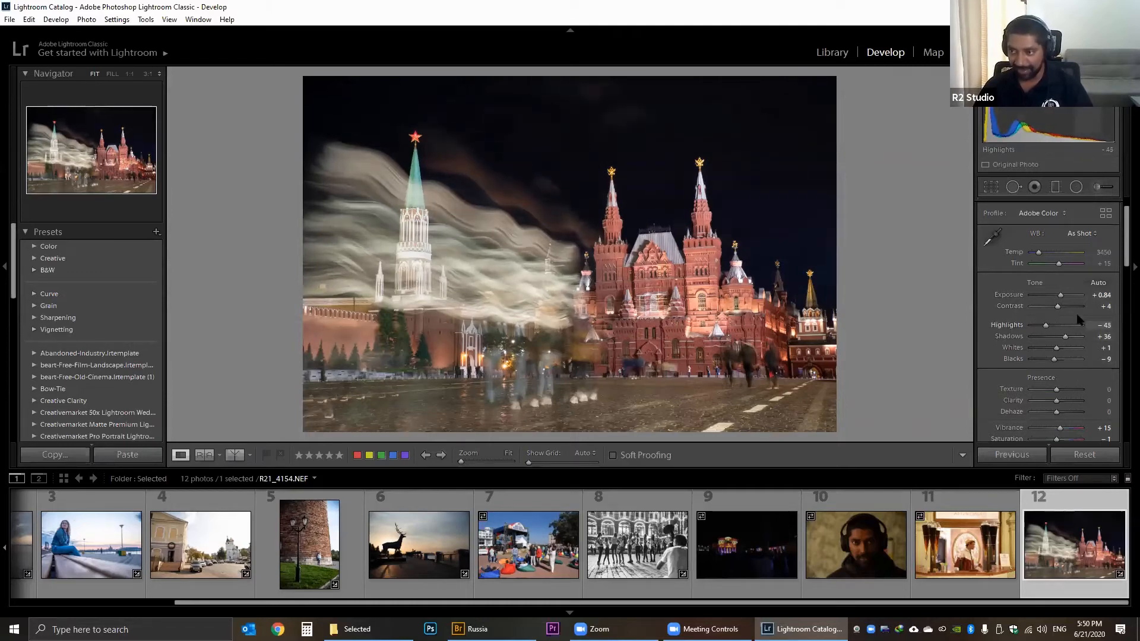
drag(1124, 245, 1122, 260)
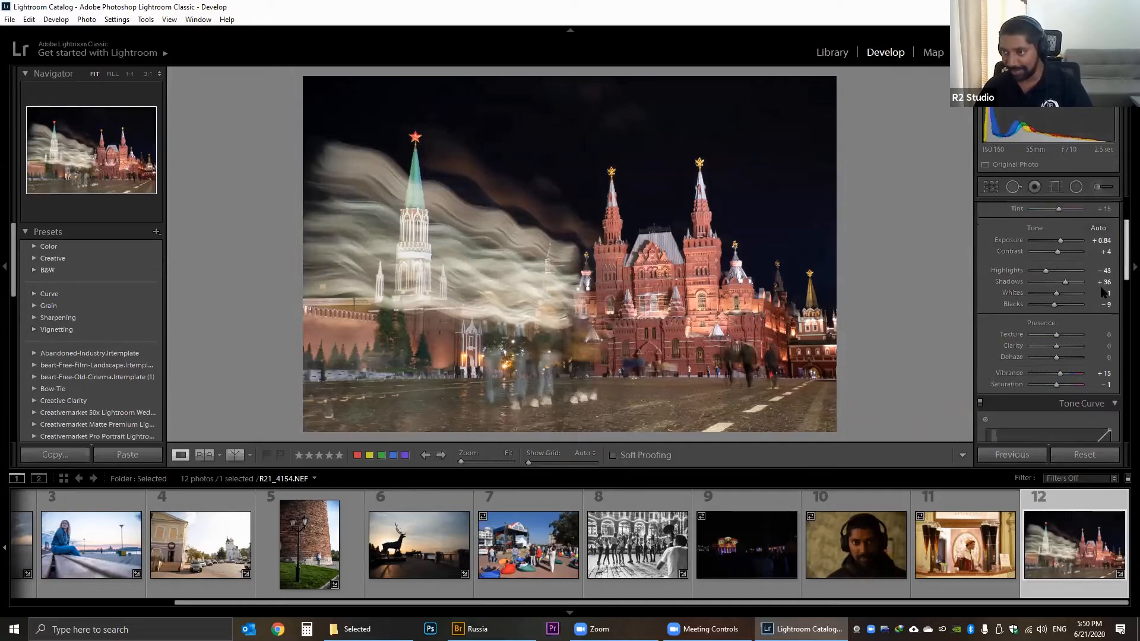
Show the Split Toning settings for the Red Square night photo.
scroll(1104, 290, up, 3)
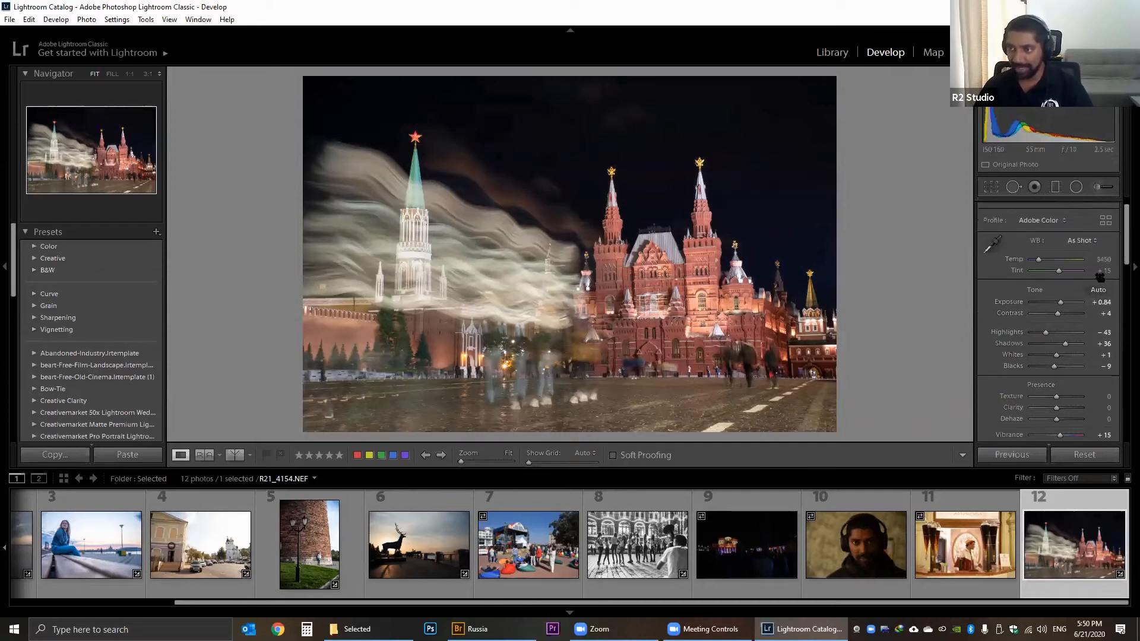
drag(1122, 233, 1122, 418)
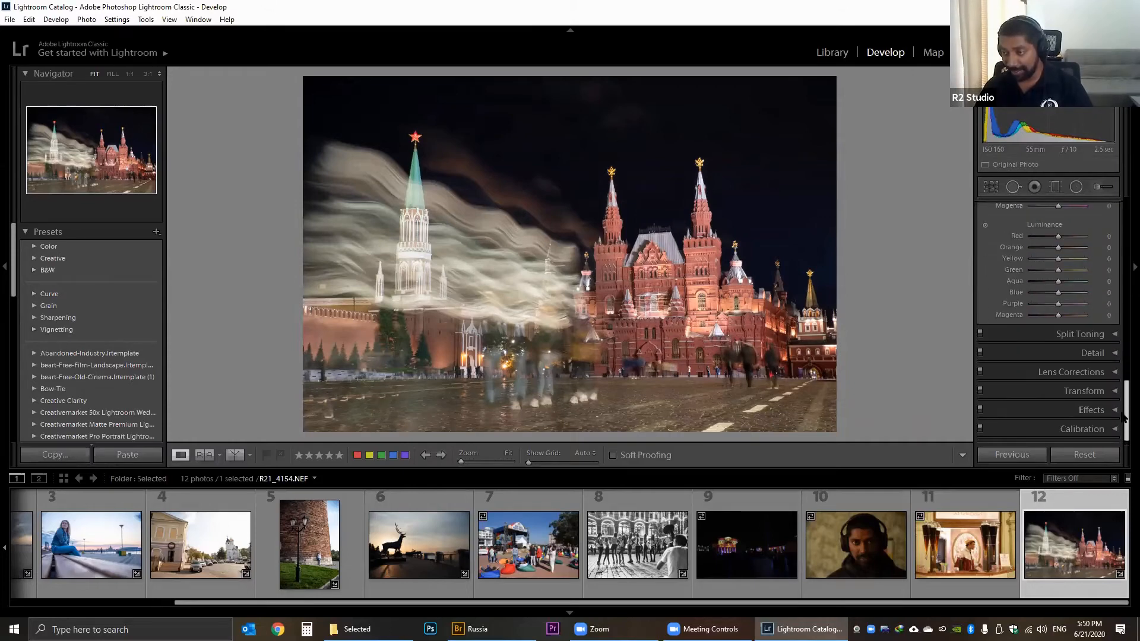
click(1104, 334)
scroll(1122, 399, down, 2)
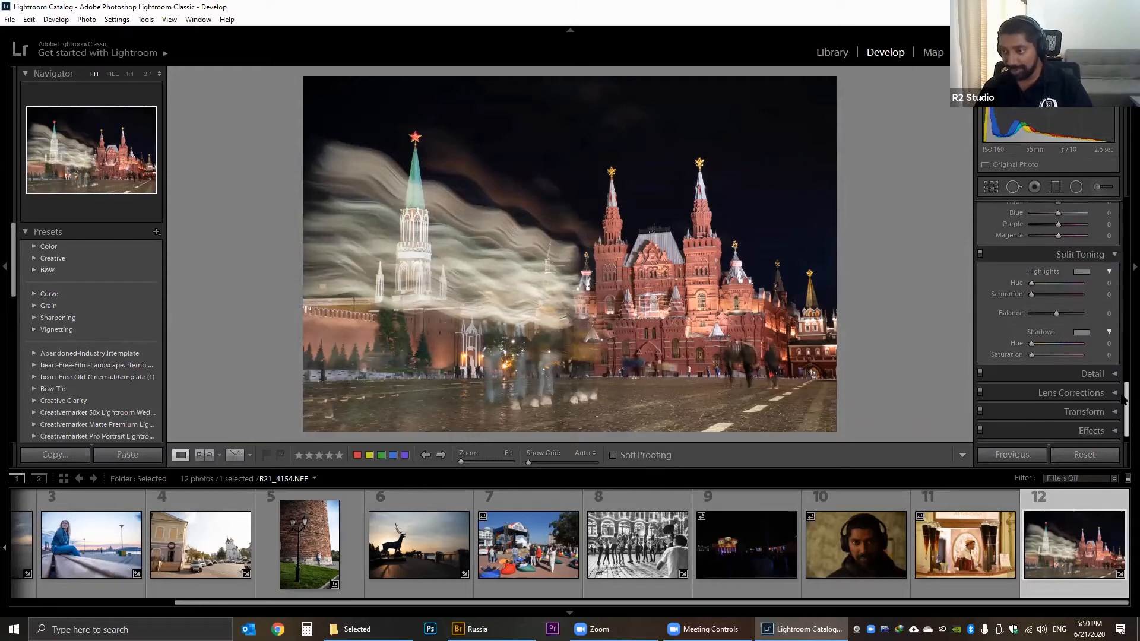
scroll(1123, 399, down, 1)
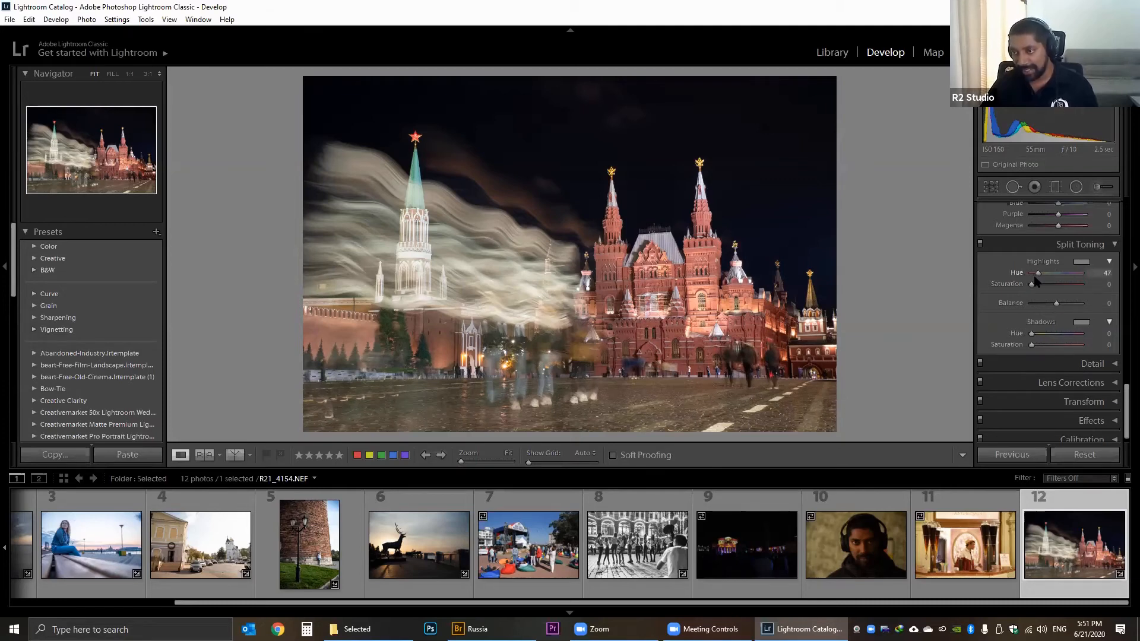
Try a yellow highlight tint in Split Toning with hue 51 and saturation 100.
mouse_move(1028, 279)
mouse_down()
mouse_move(1061, 281)
mouse_move(1036, 284)
mouse_up()
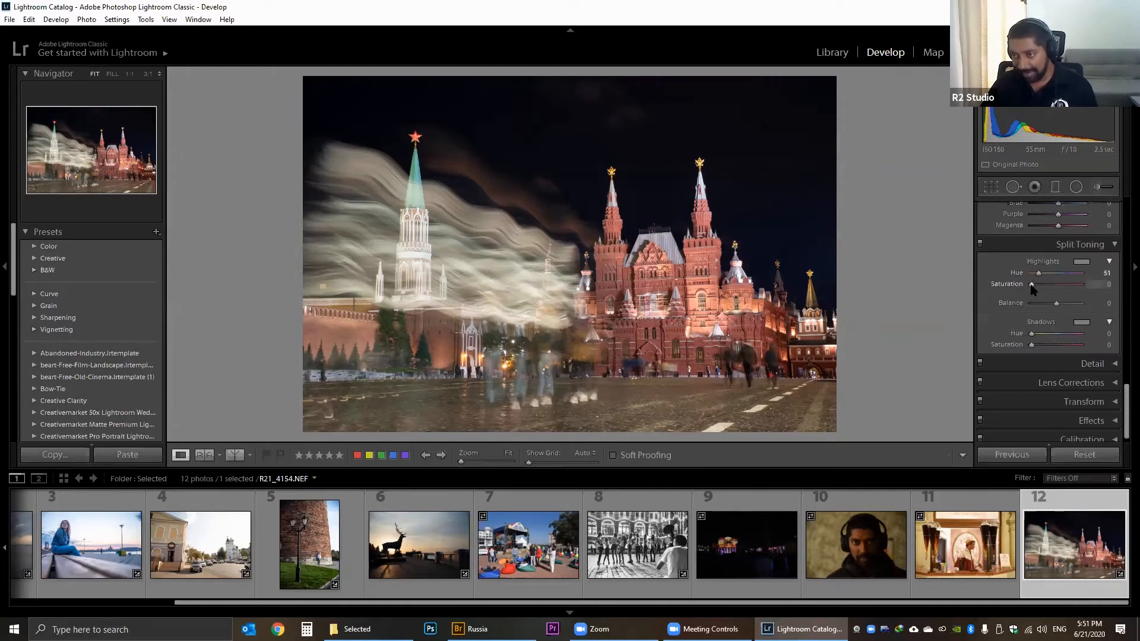
mouse_move(1031, 285)
mouse_down()
mouse_move(1074, 288)
mouse_move(1048, 286)
mouse_up()
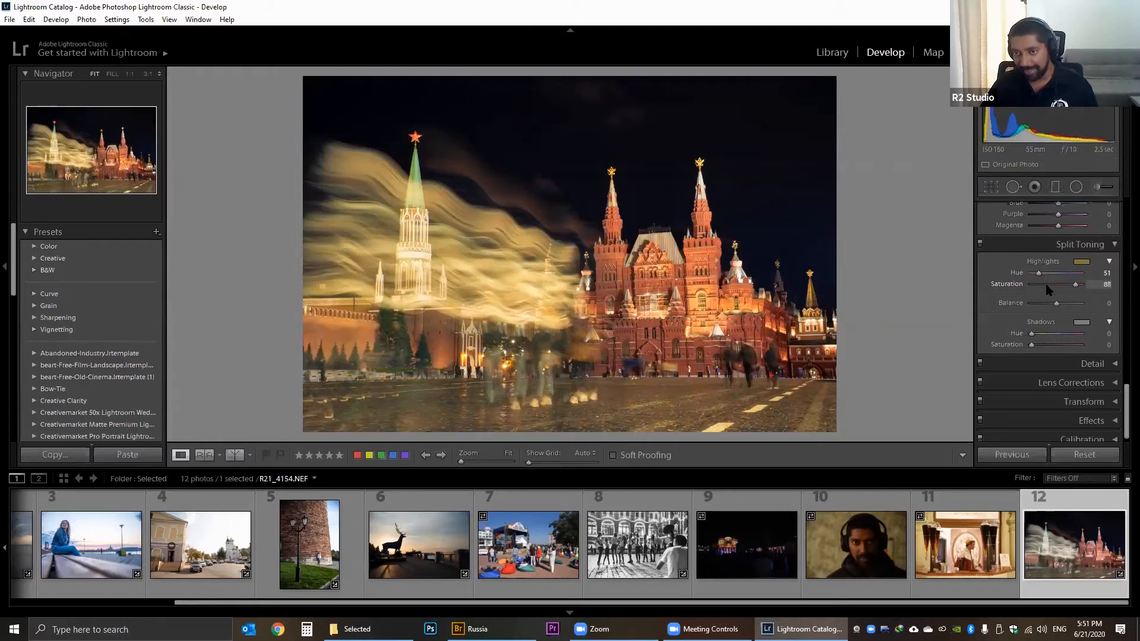
click(1082, 288)
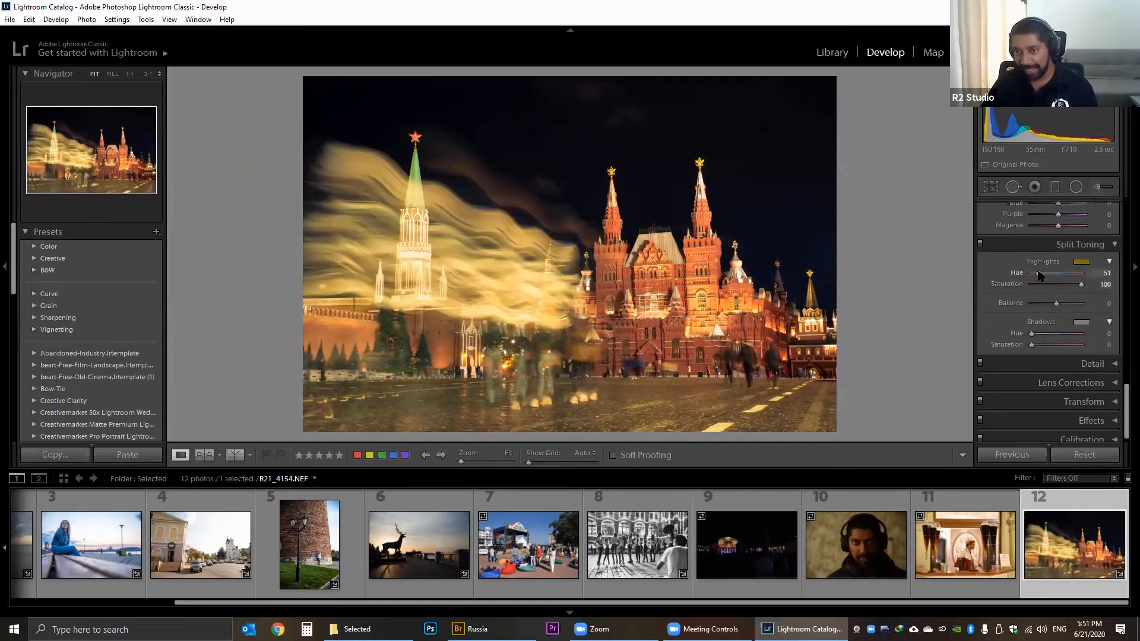
Tint the highlights red with hue 0 and saturation 64, and the shadows blue with hue 201 and saturation 86.
mouse_move(1039, 274)
mouse_down()
mouse_move(1082, 280)
mouse_move(1030, 280)
mouse_up()
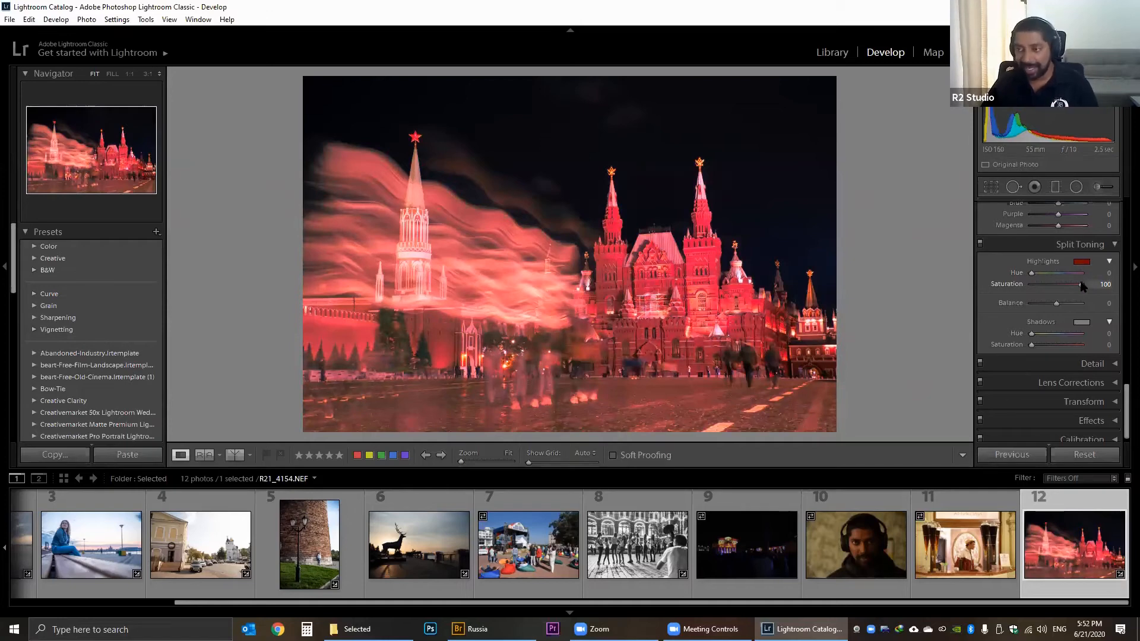
drag(1082, 287, 1068, 288)
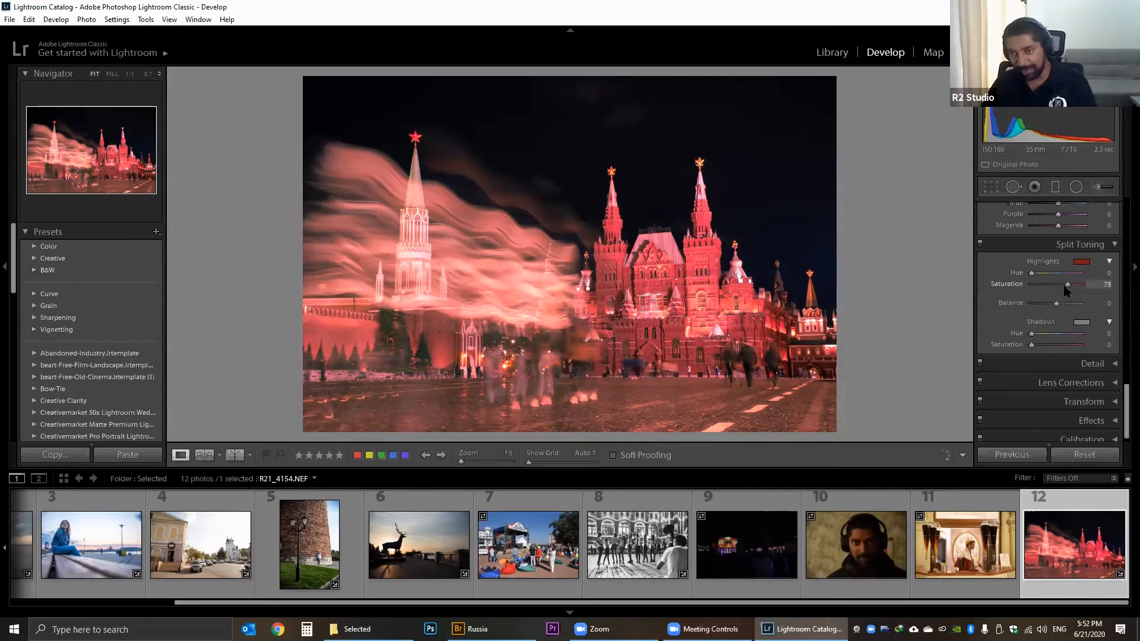
drag(1066, 288, 1059, 287)
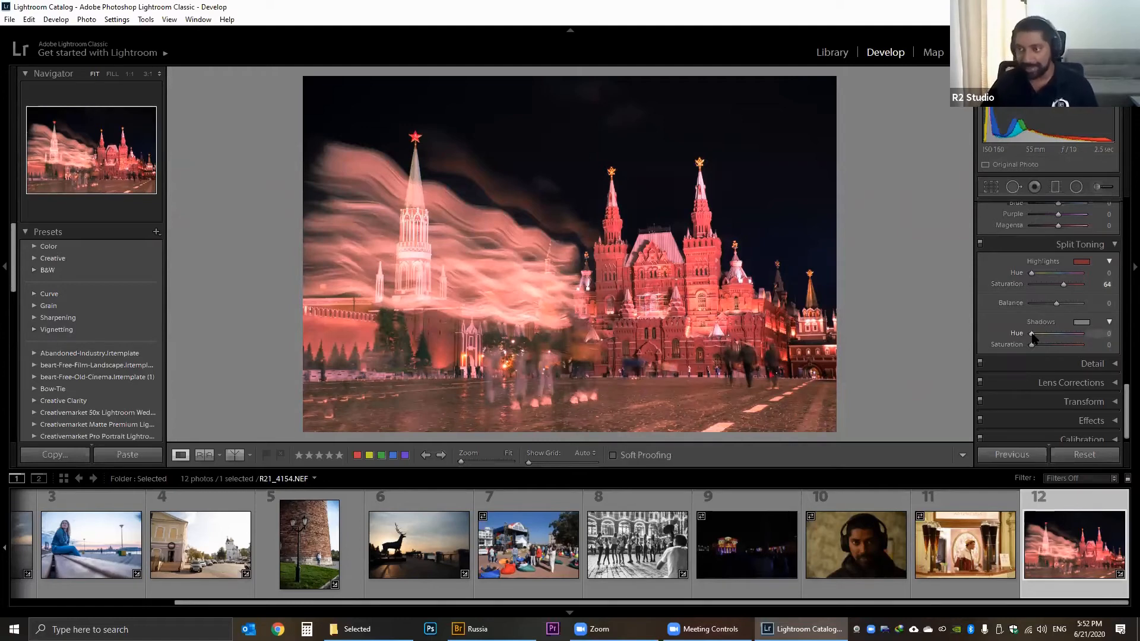
drag(1033, 337, 1082, 353)
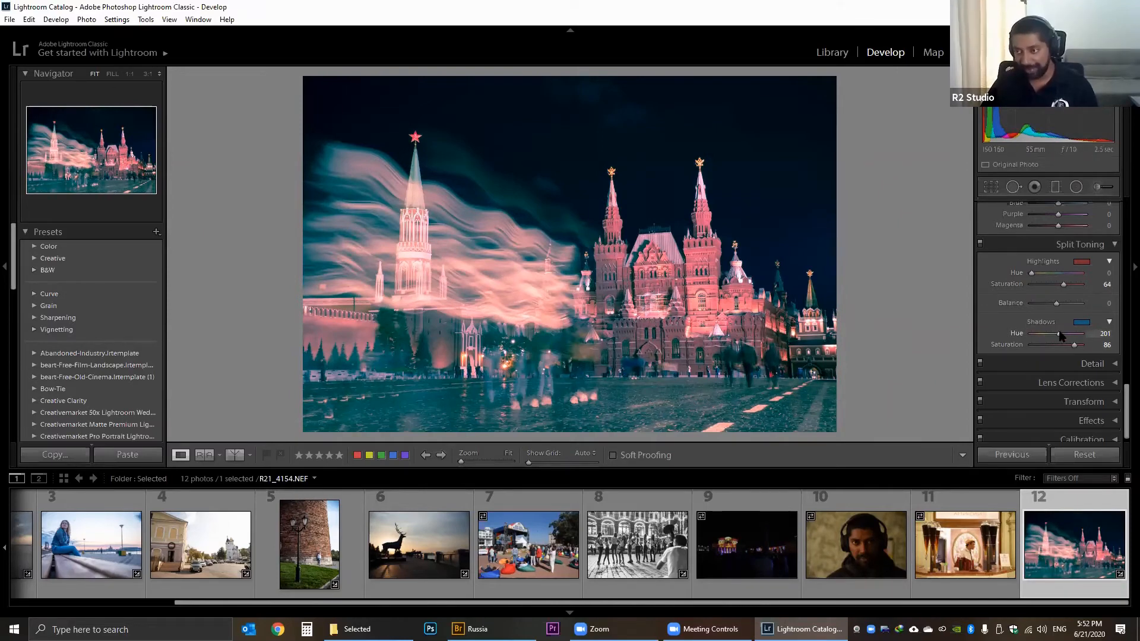
mouse_move(1062, 335)
mouse_down()
mouse_move(1072, 338)
mouse_move(1036, 347)
mouse_move(1066, 351)
mouse_move(1057, 352)
mouse_up()
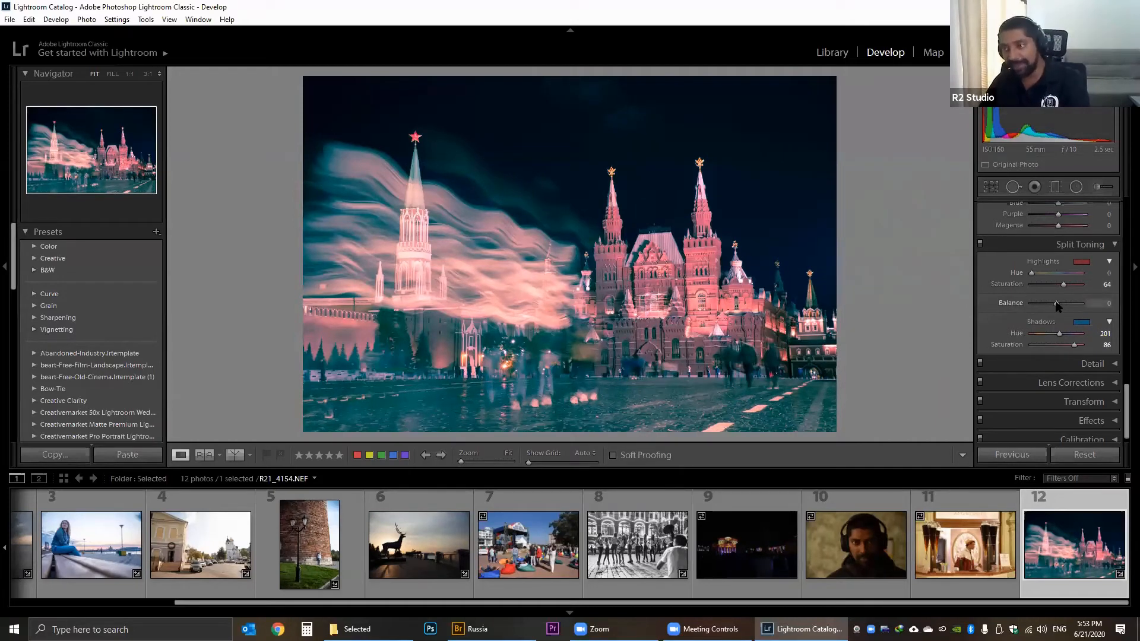
Try both extremes of the split toning balance, set it to -40, and compare the photo with its unedited version.
drag(1056, 303, 1031, 308)
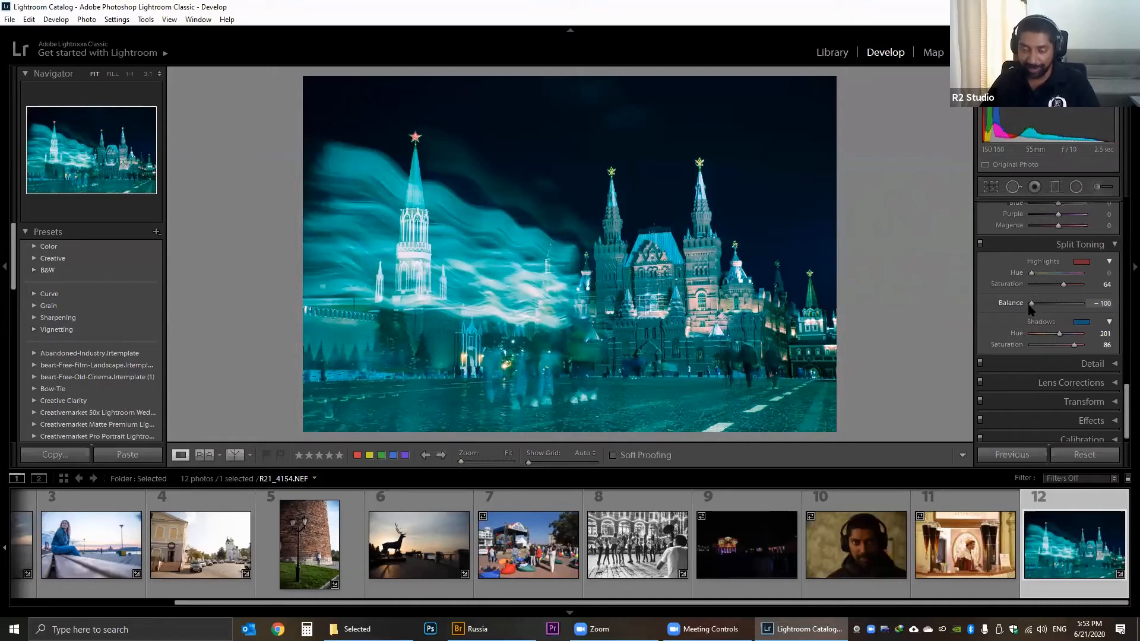
click(1088, 302)
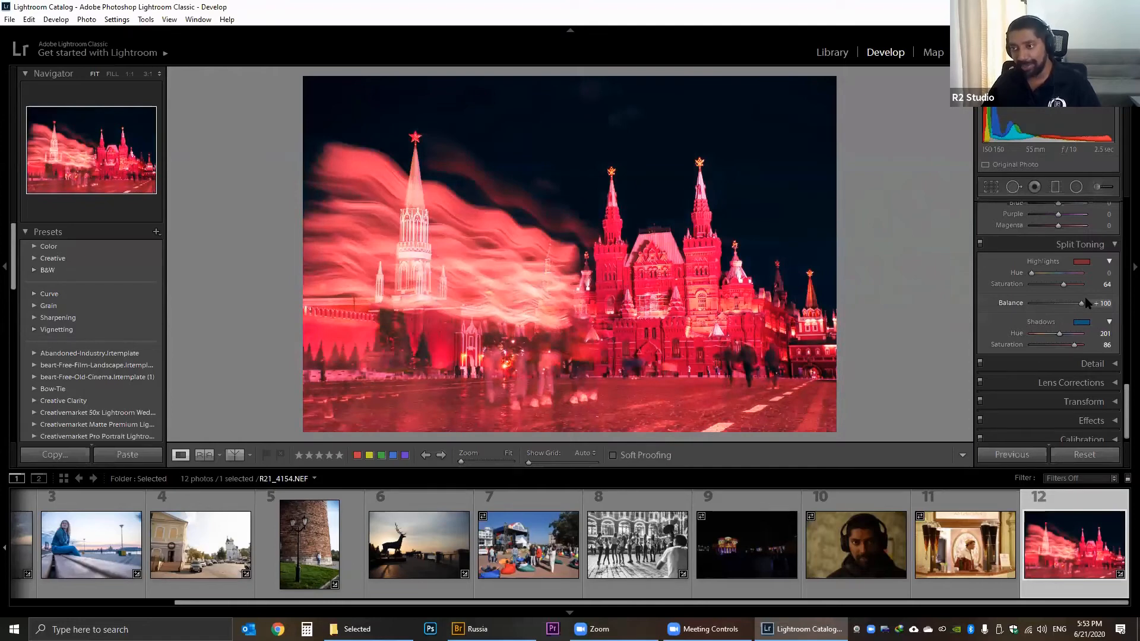
click(1064, 303)
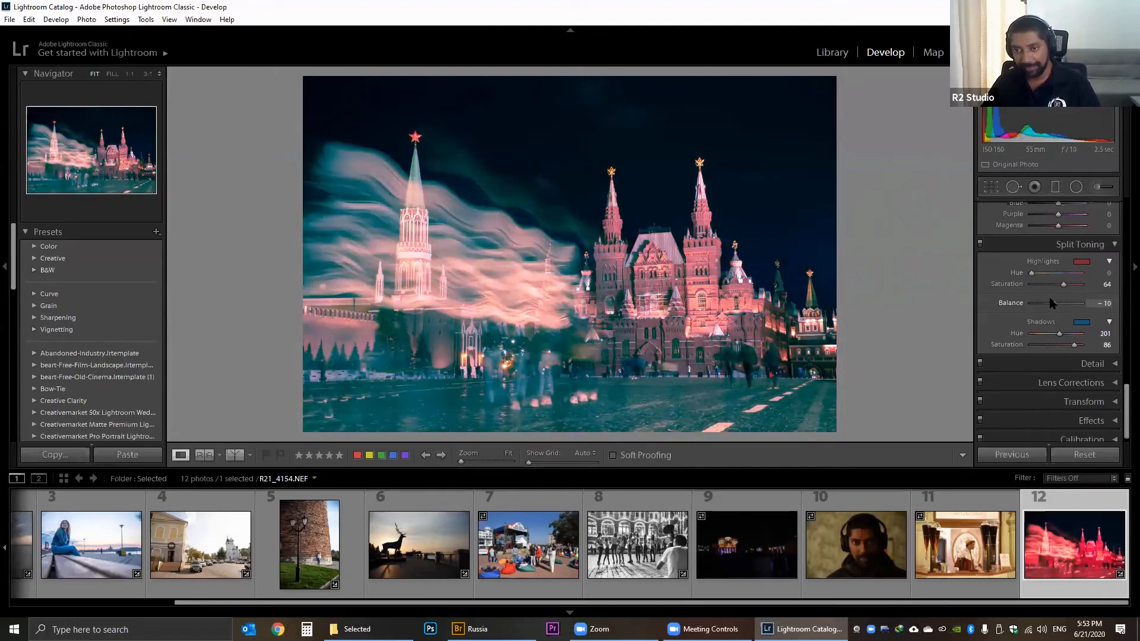
click(1060, 303)
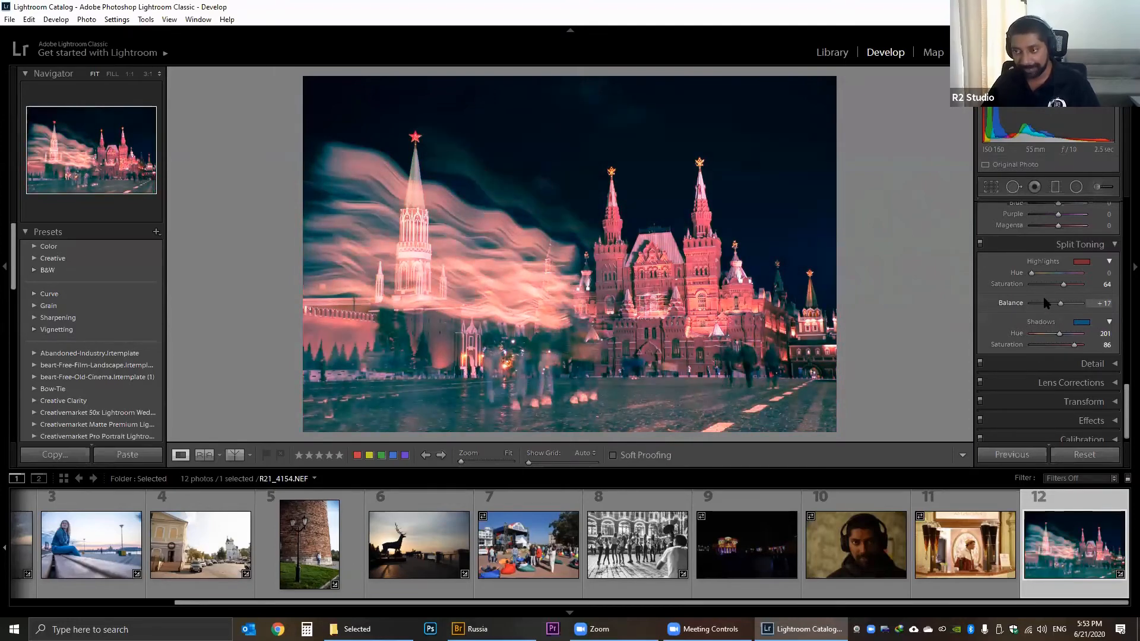
click(1047, 304)
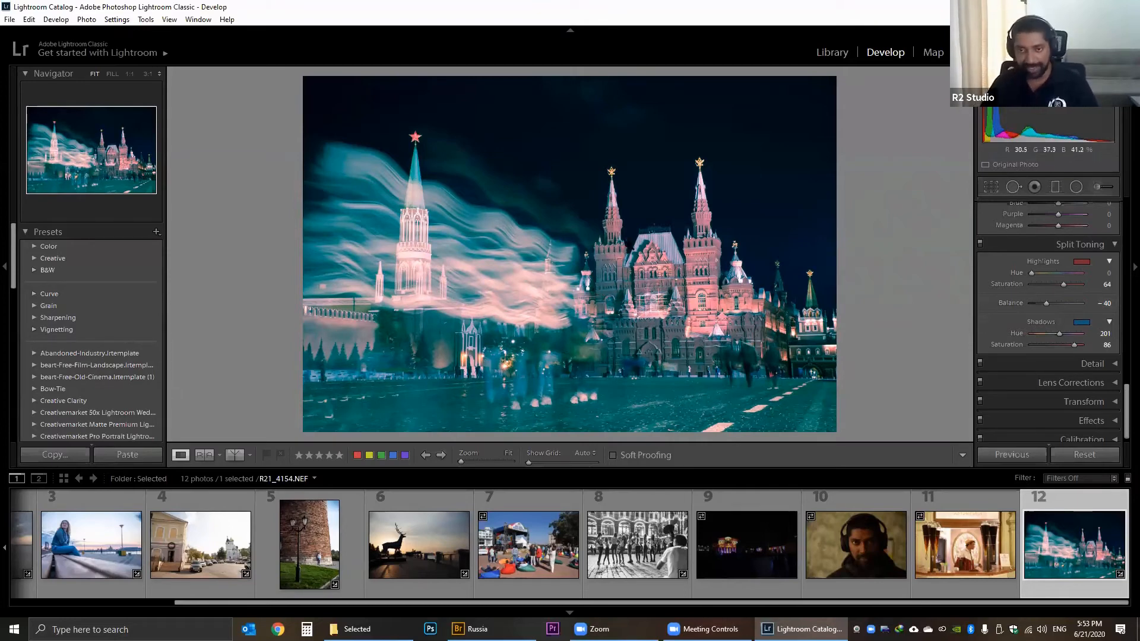
key(backslash)
key(backslash)
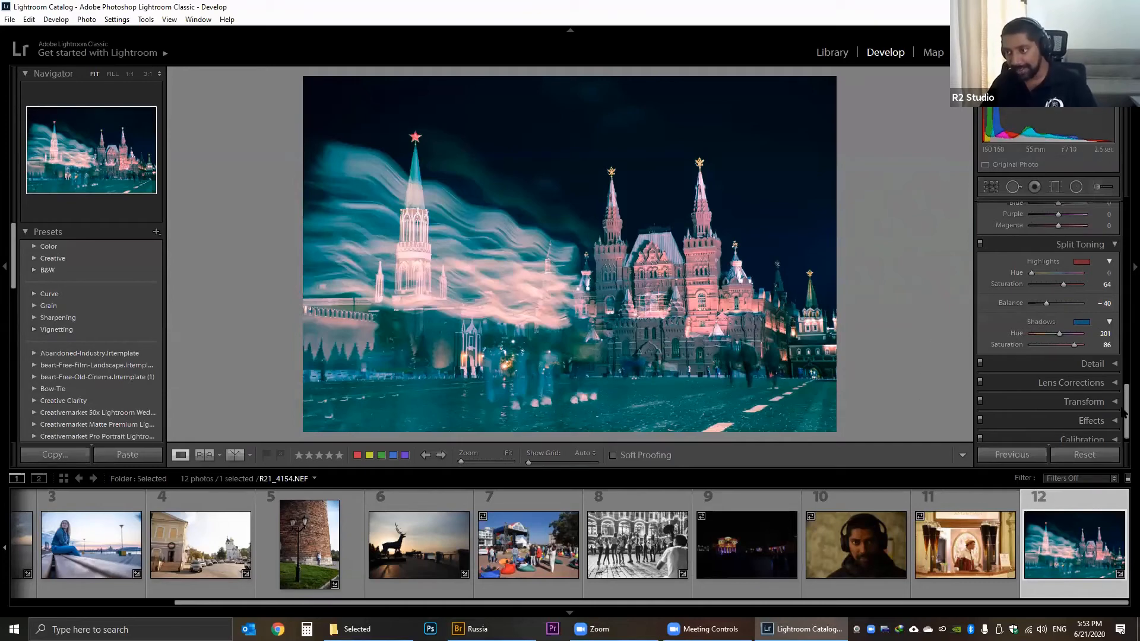
Open the lemonade stand photo R21_4125.NEF for editing.
scroll(1124, 413, down, 1)
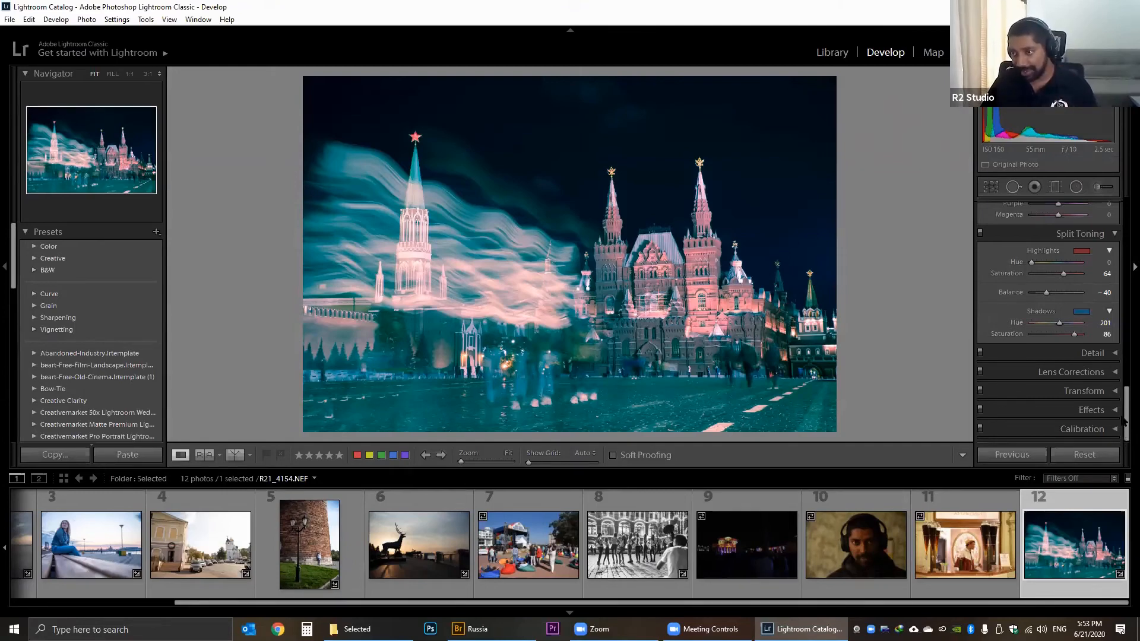
scroll(1124, 419, up, 10)
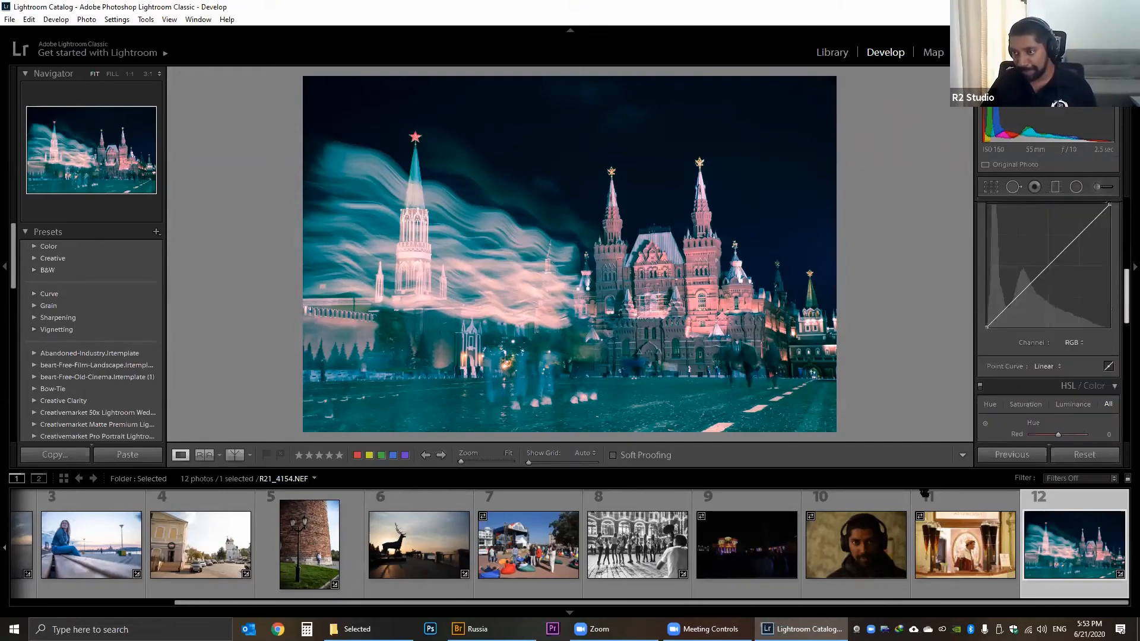
click(953, 552)
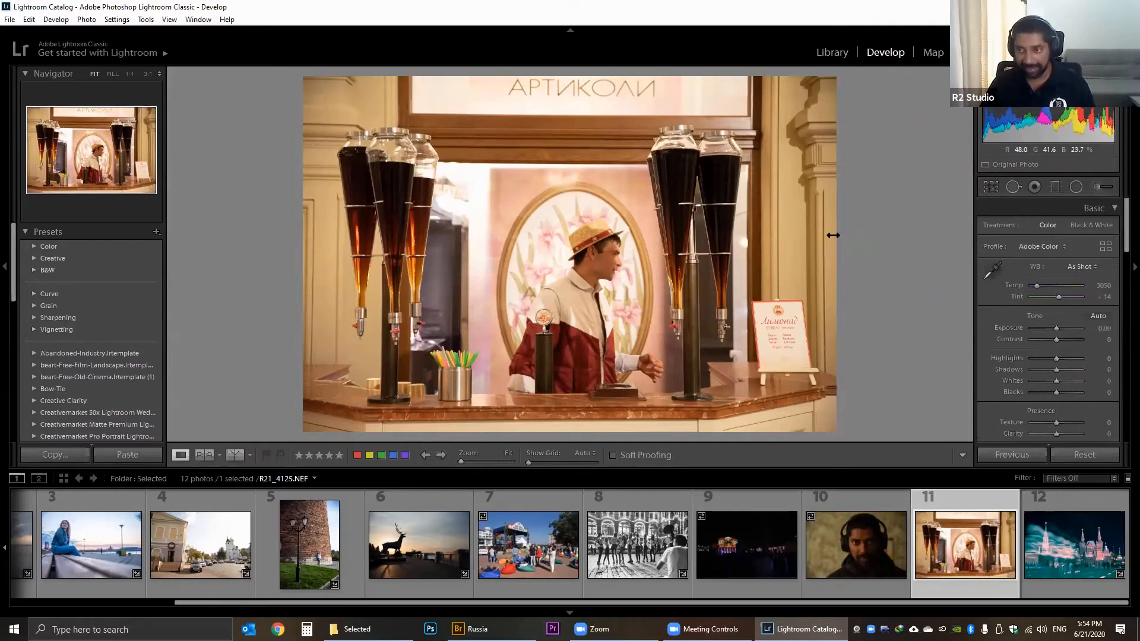
Try cropping the photo to the vendor and the right-hand part of the counter, and undo the crop.
key(r)
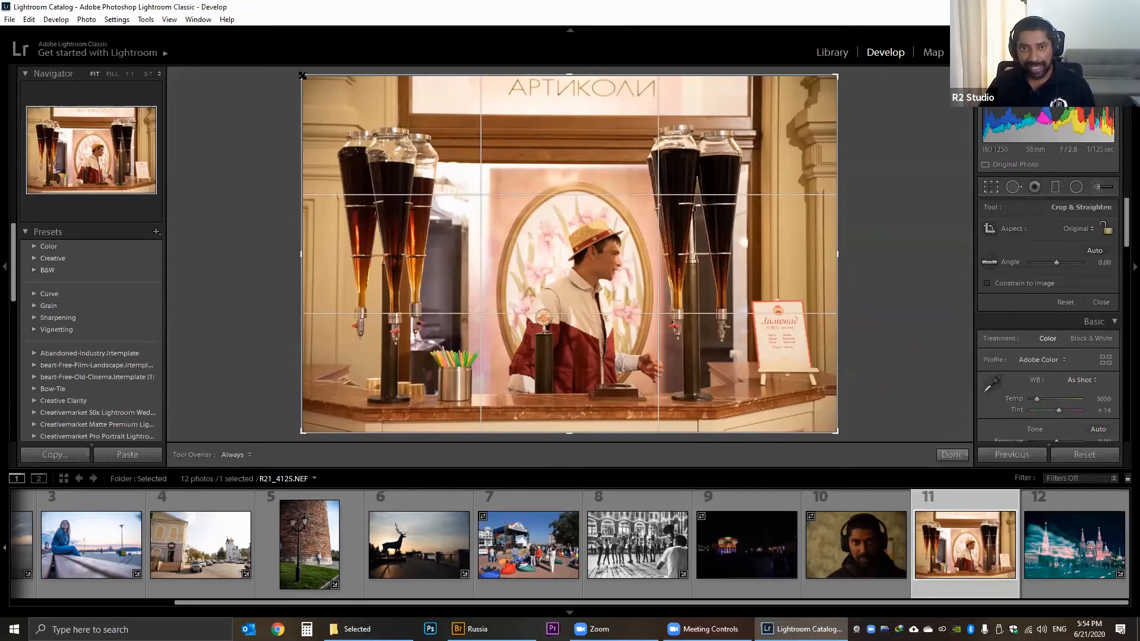
drag(302, 76, 380, 121)
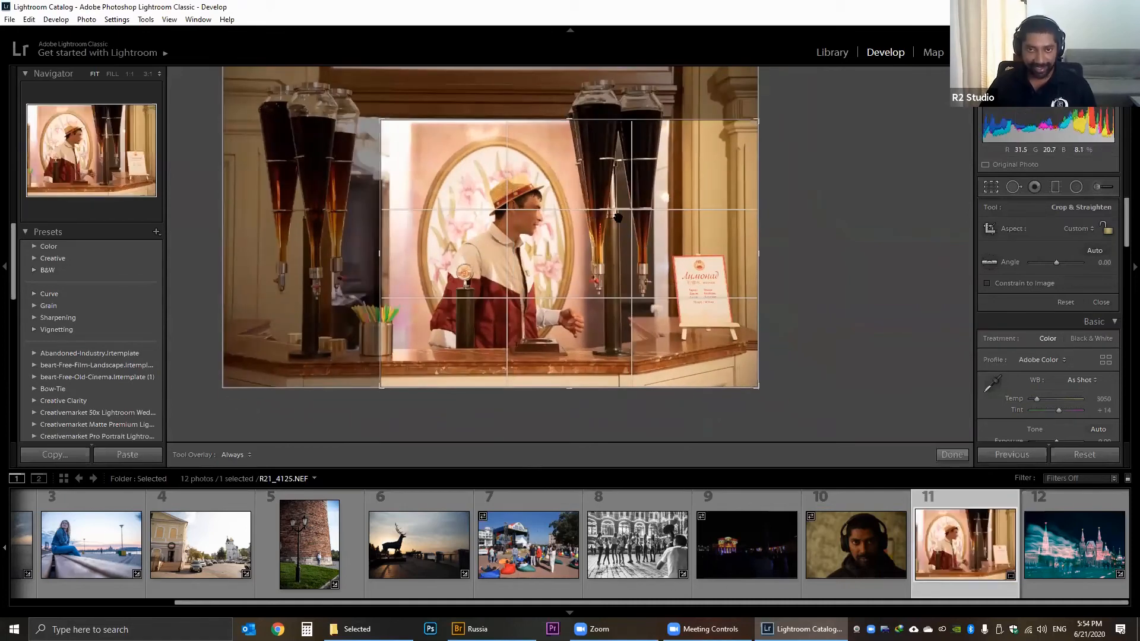
key(Return)
key(ctrl+z)
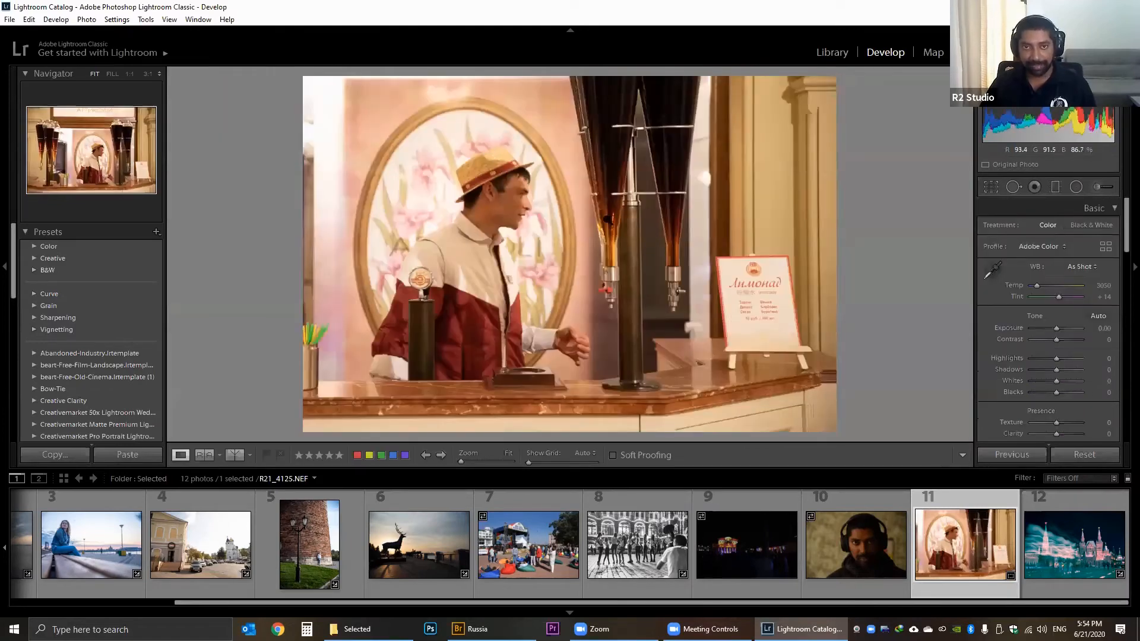
Try a free-proportion crop around the vendor and the lemonade sign, and discard it.
click(990, 188)
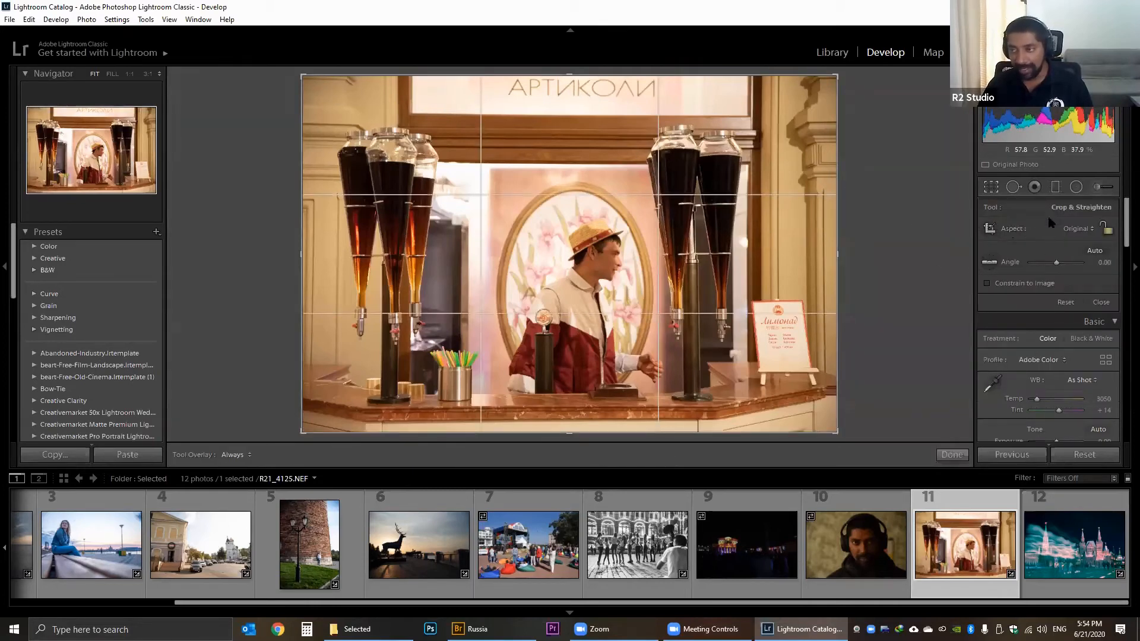
click(1102, 231)
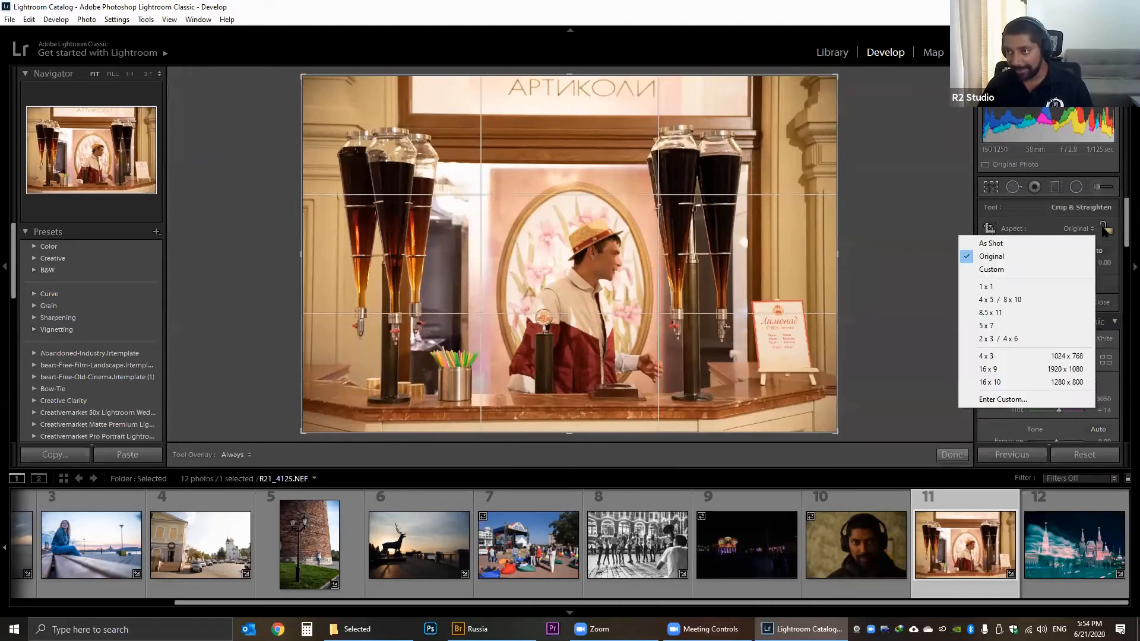
click(1108, 231)
click(1108, 231)
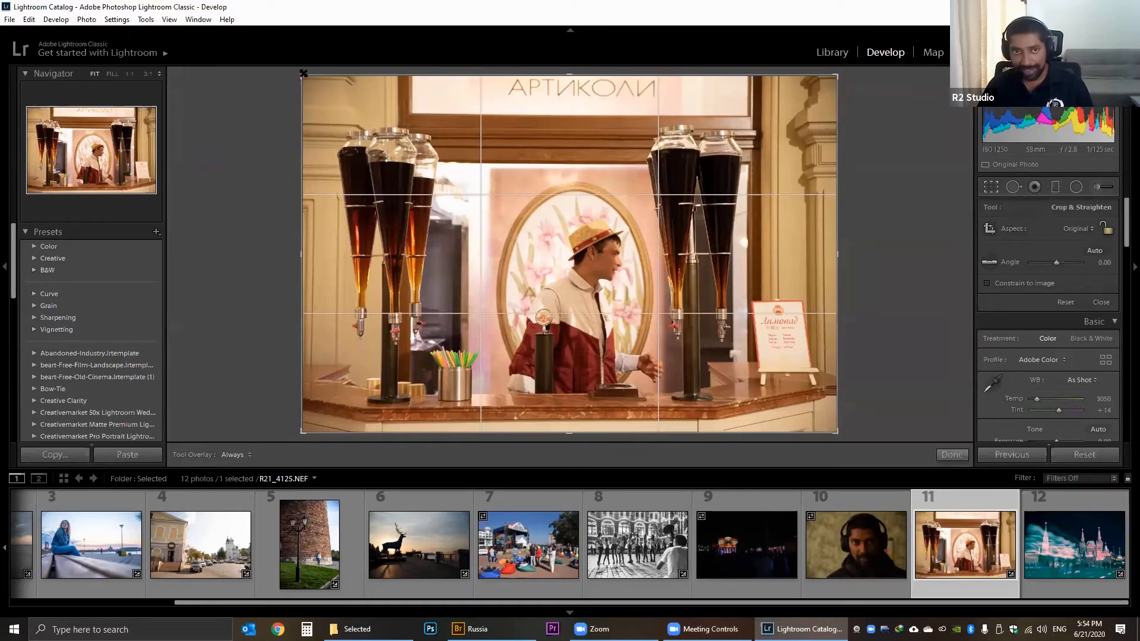
drag(303, 73, 338, 138)
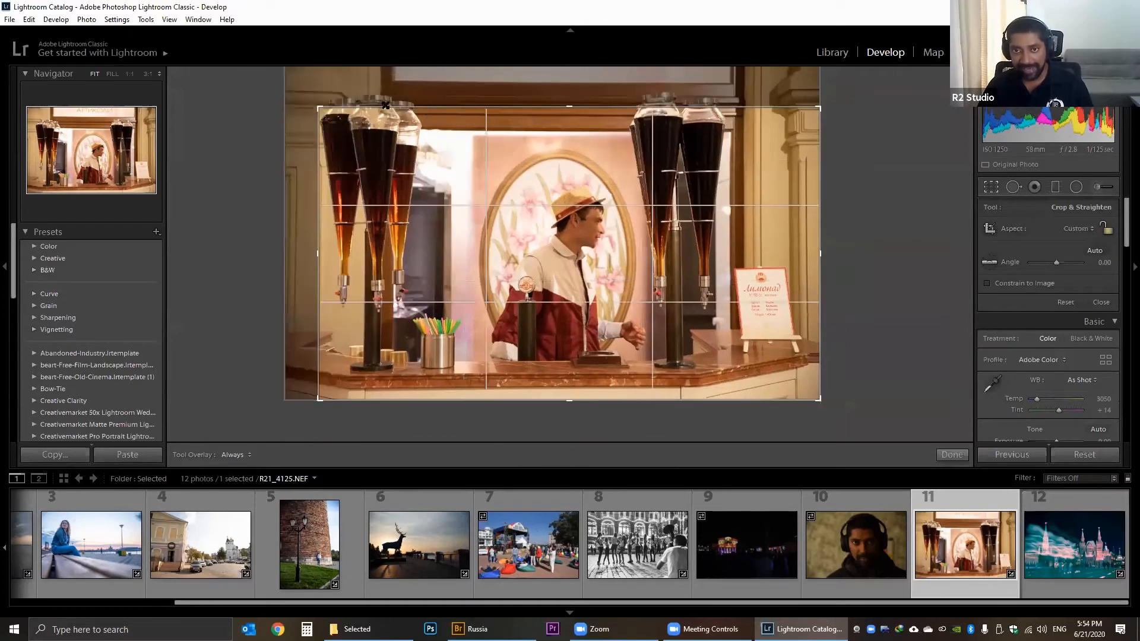
drag(385, 105, 422, 134)
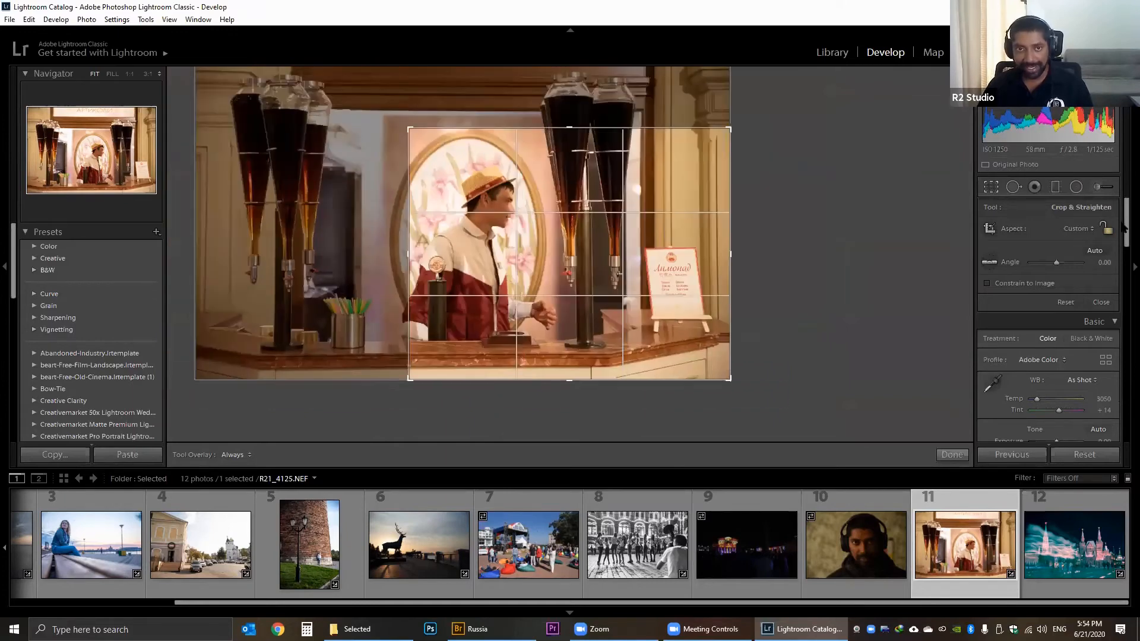
click(1101, 303)
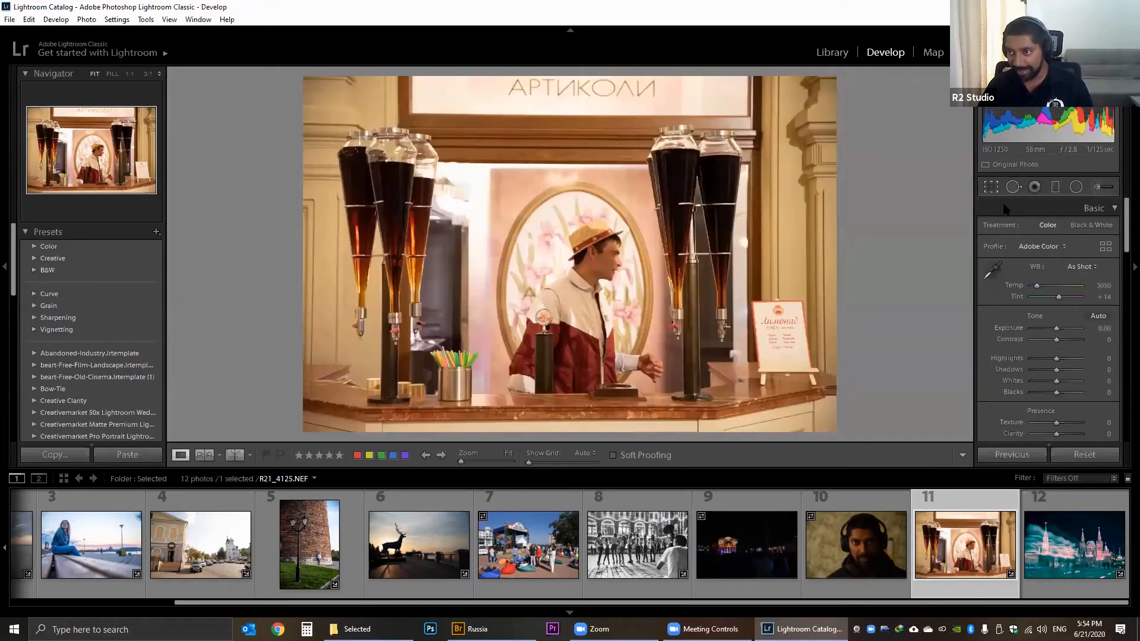
Crop the photo at its locked original aspect ratio to the vendor, the right-hand dispensers and the lemonade sign.
click(991, 186)
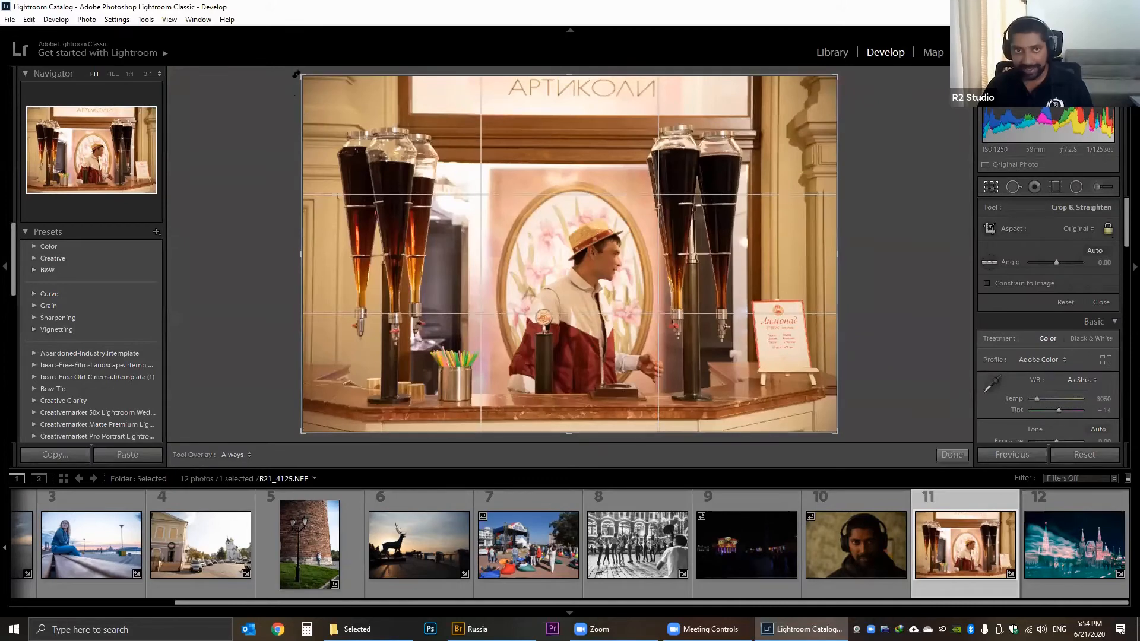
drag(297, 74, 357, 102)
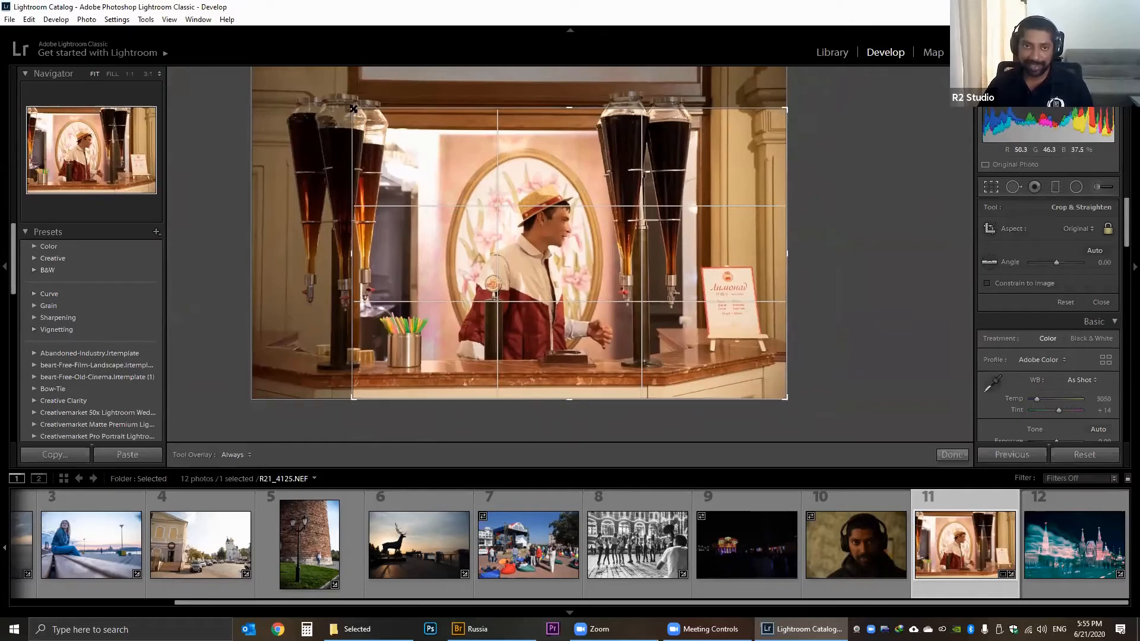
drag(355, 110, 301, 77)
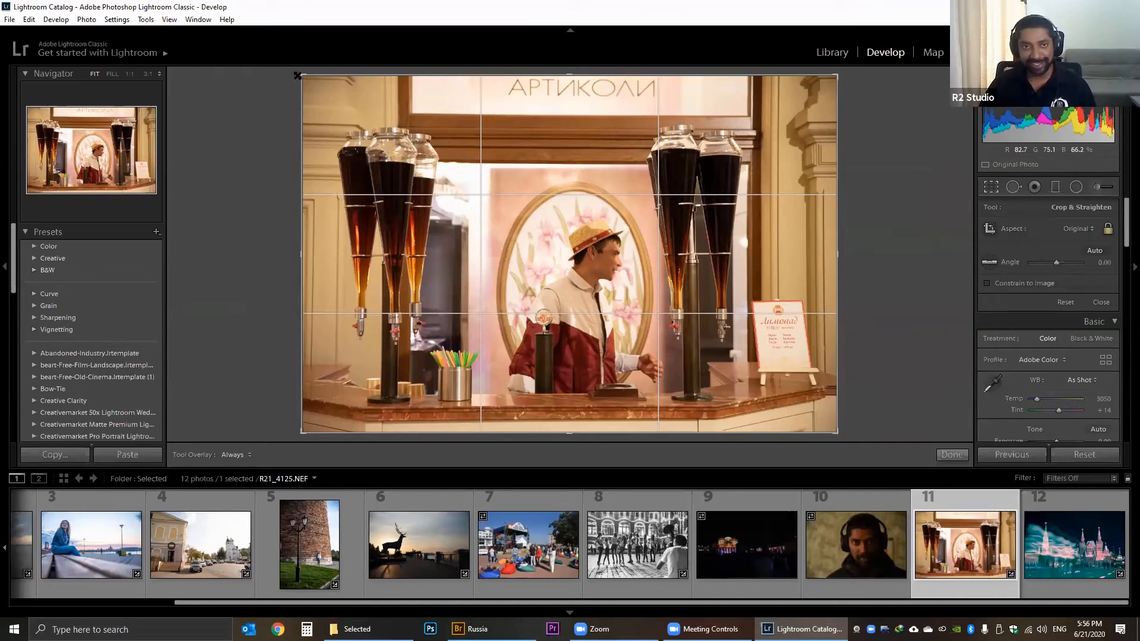
drag(301, 74, 457, 178)
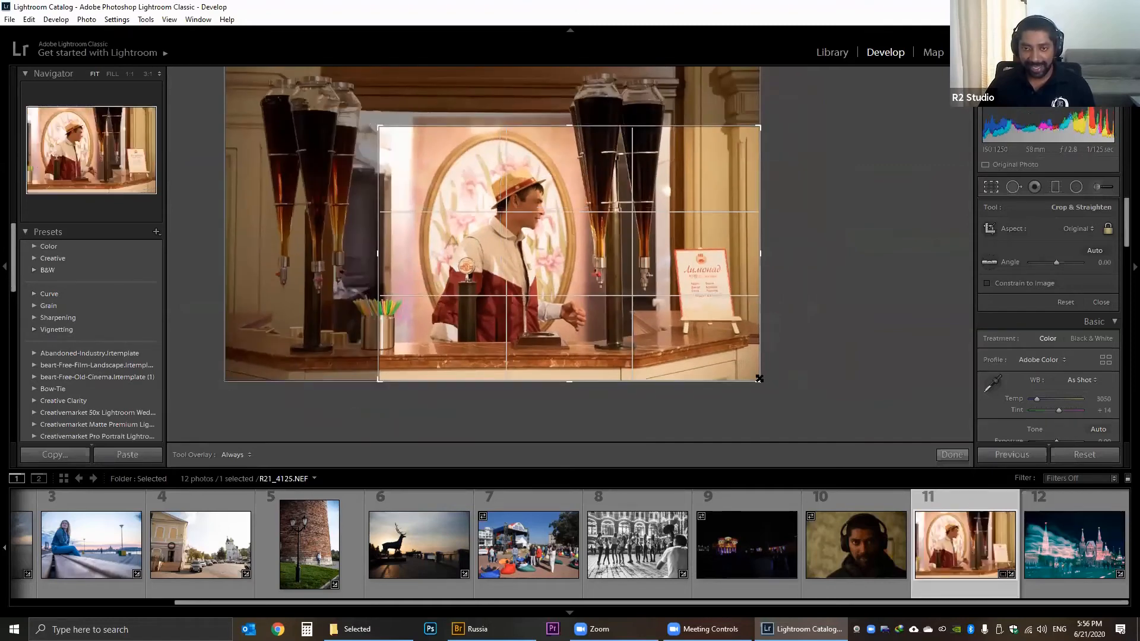
drag(760, 379, 656, 311)
key(Right)
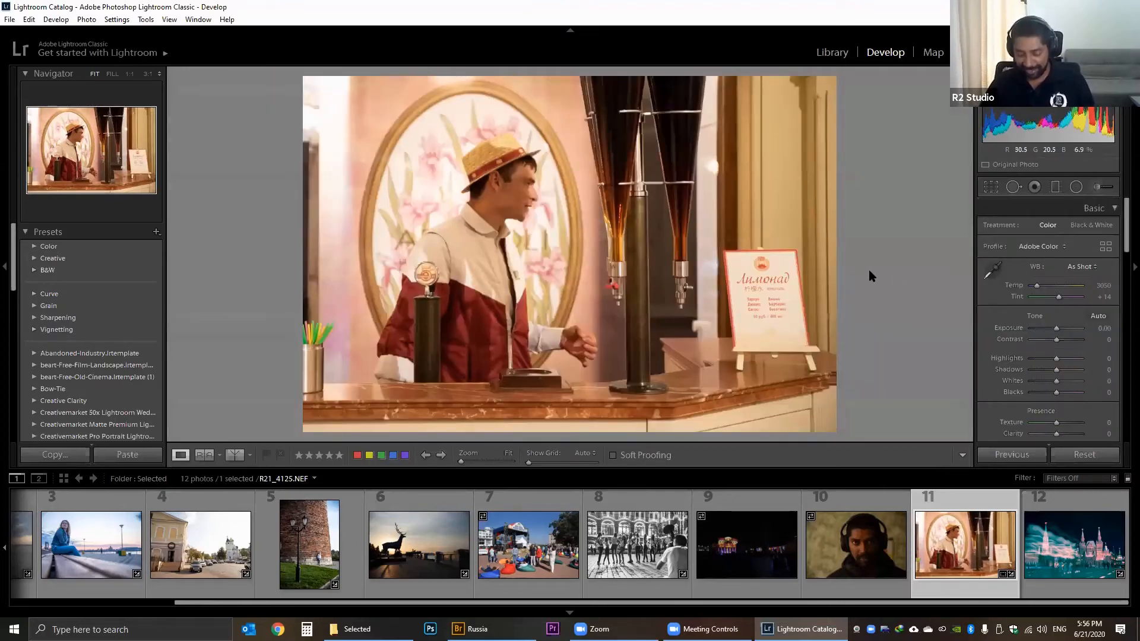
Try resetting the photo and recropping it to the vendor, the straw cup and the lemonade sign, and undo the crop.
key(backslash)
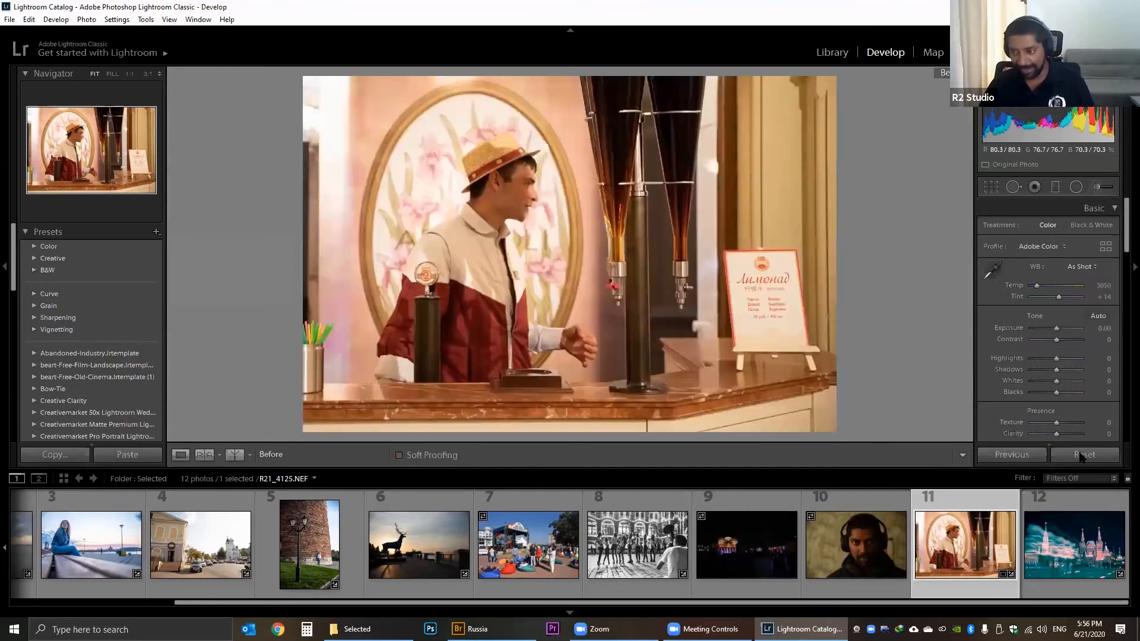
click(1081, 460)
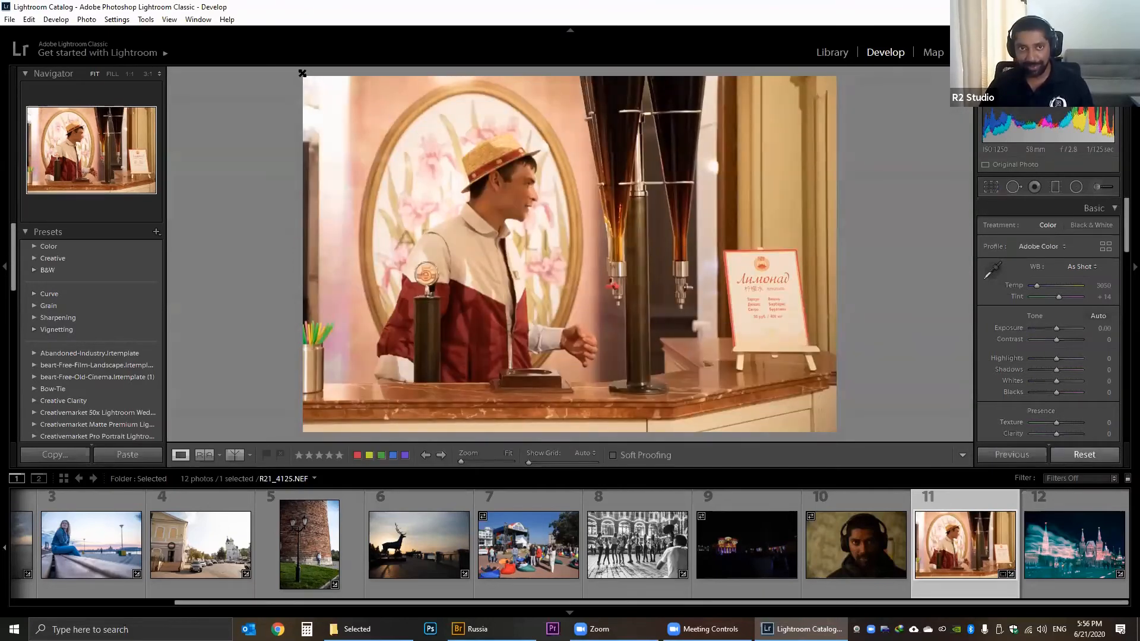
key(r)
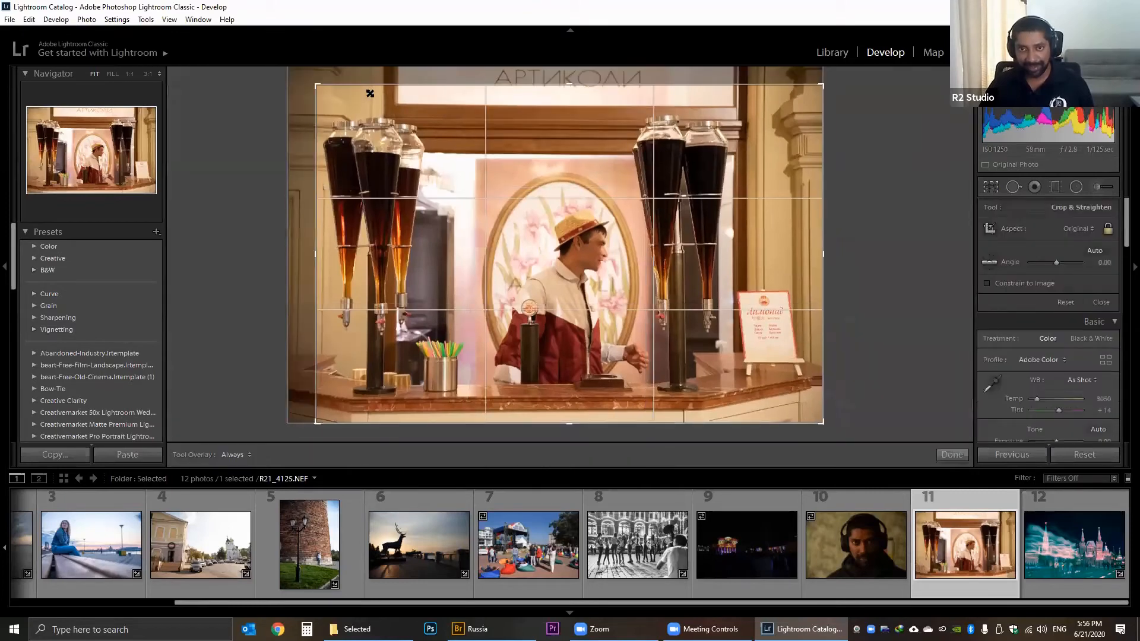
drag(369, 93, 371, 95)
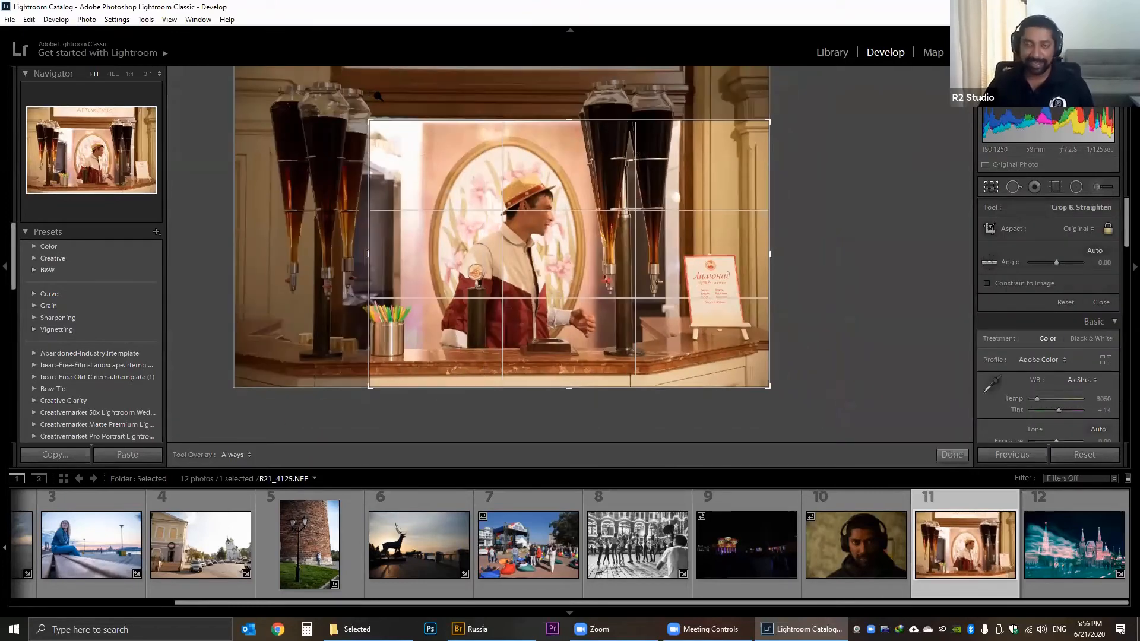
key(Return)
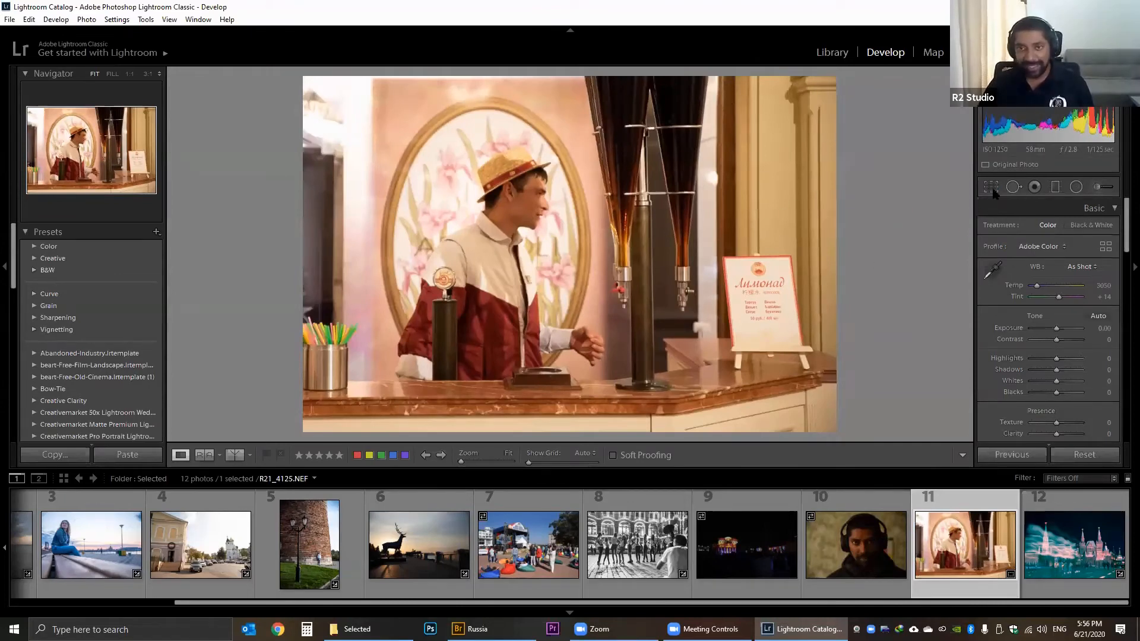
key(r)
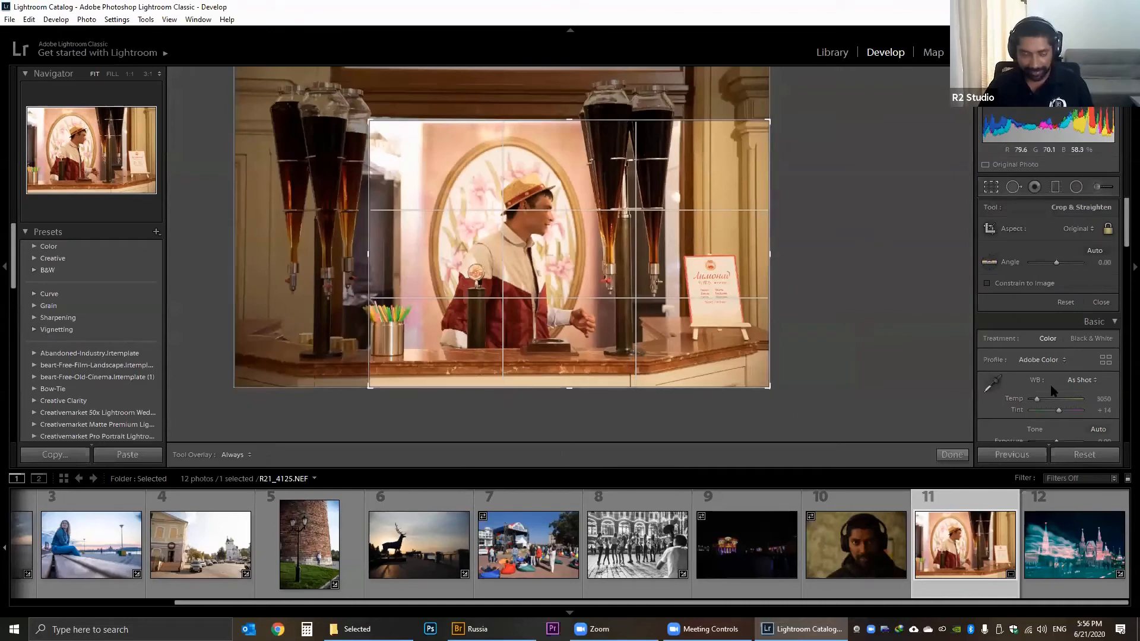
key(ctrl+z)
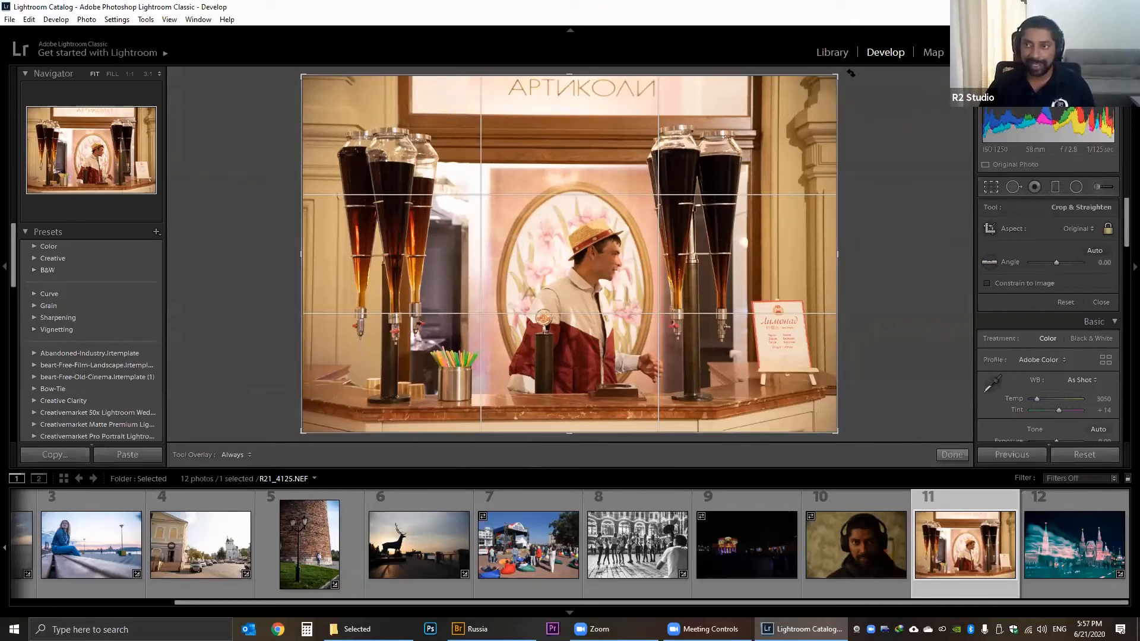
Try rotating the whole photo freehand to an angle of 3.53, and level it back to -0.20.
drag(856, 76, 880, 119)
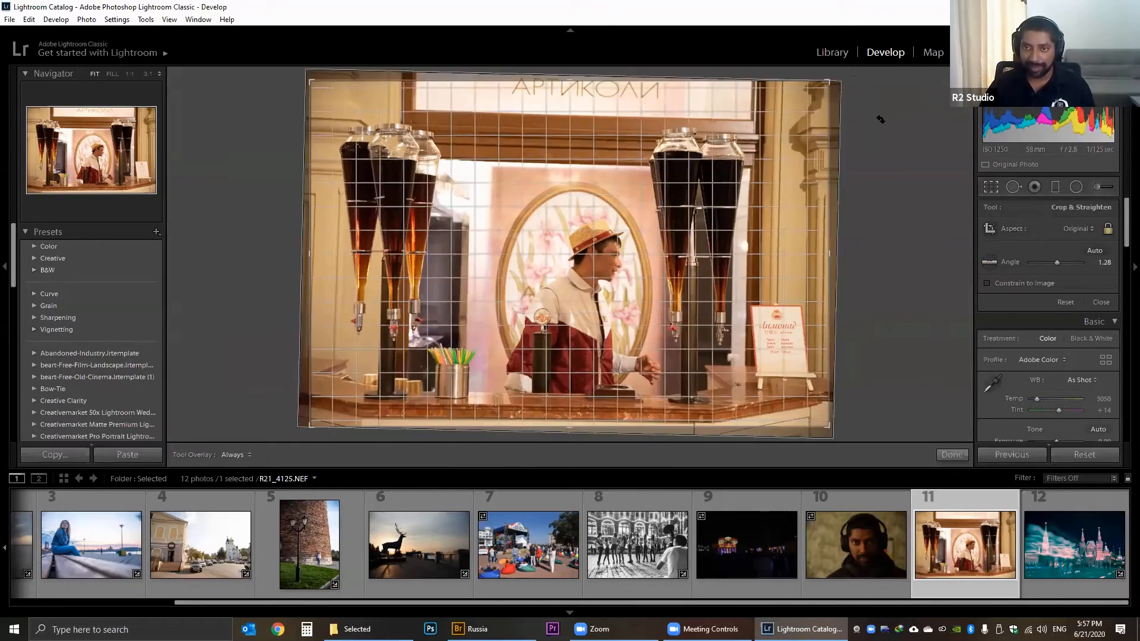
drag(849, 68, 859, 85)
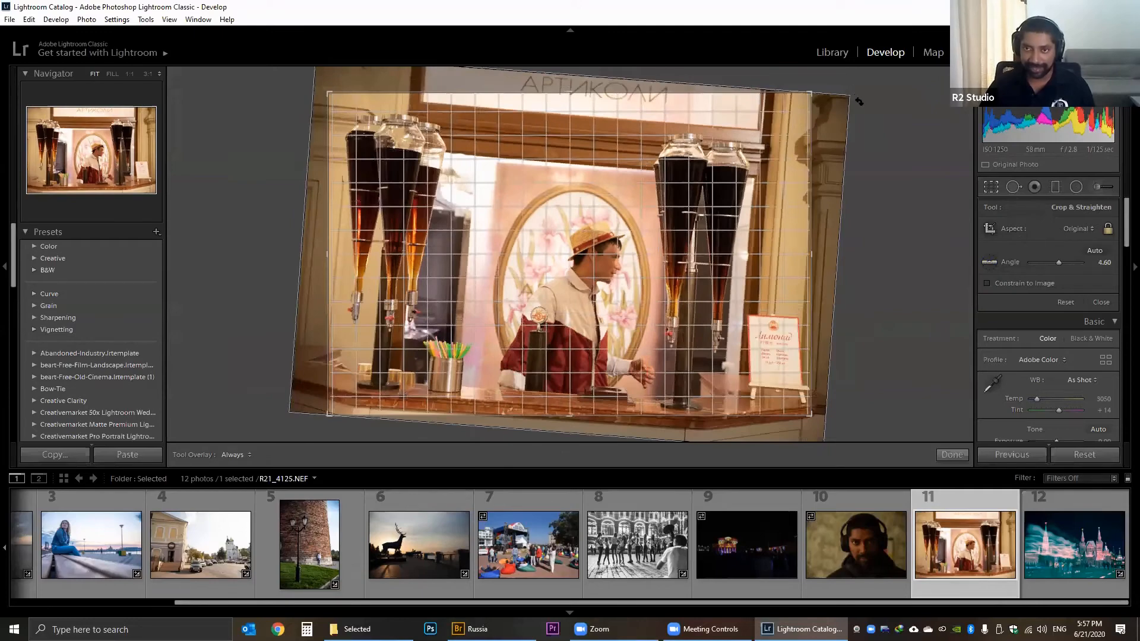
drag(859, 102, 855, 96)
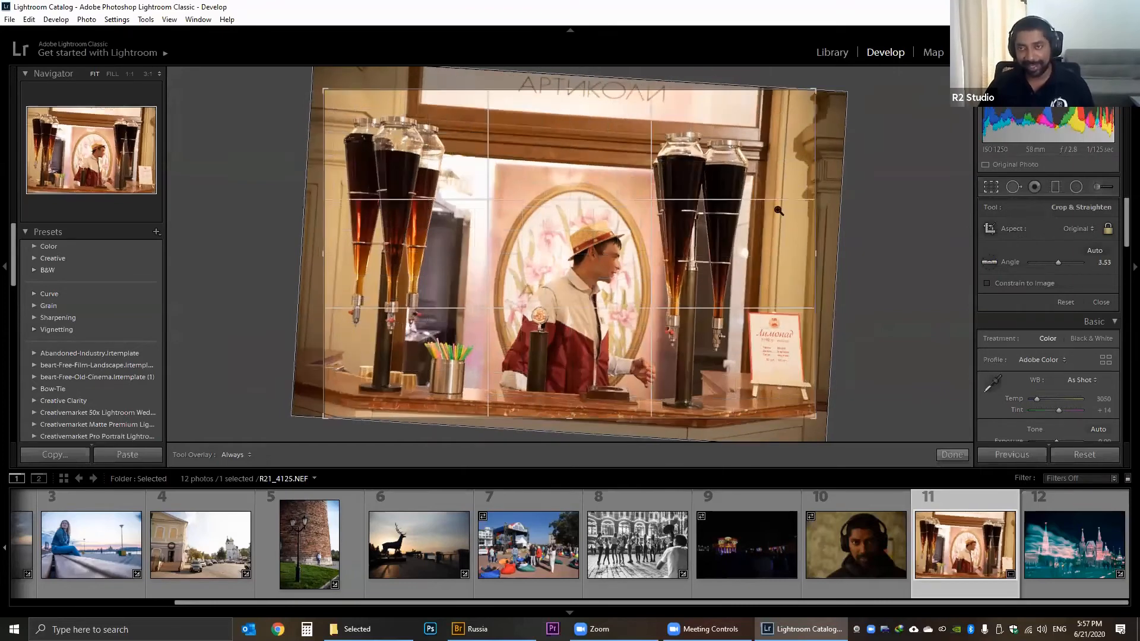
click(992, 187)
click(992, 187)
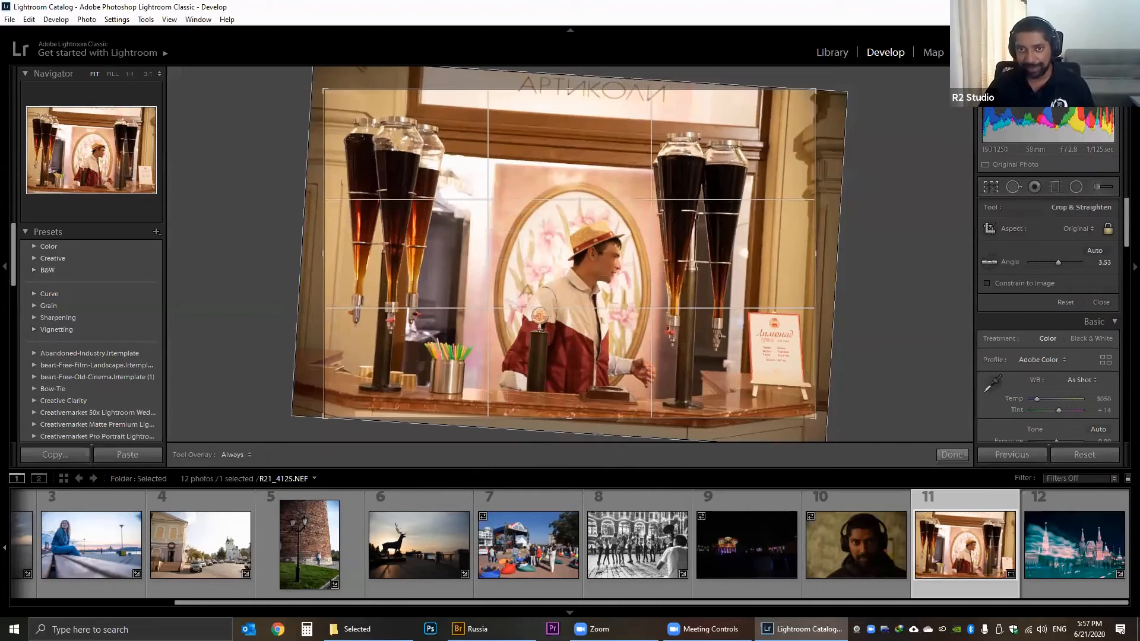
drag(880, 93, 868, 68)
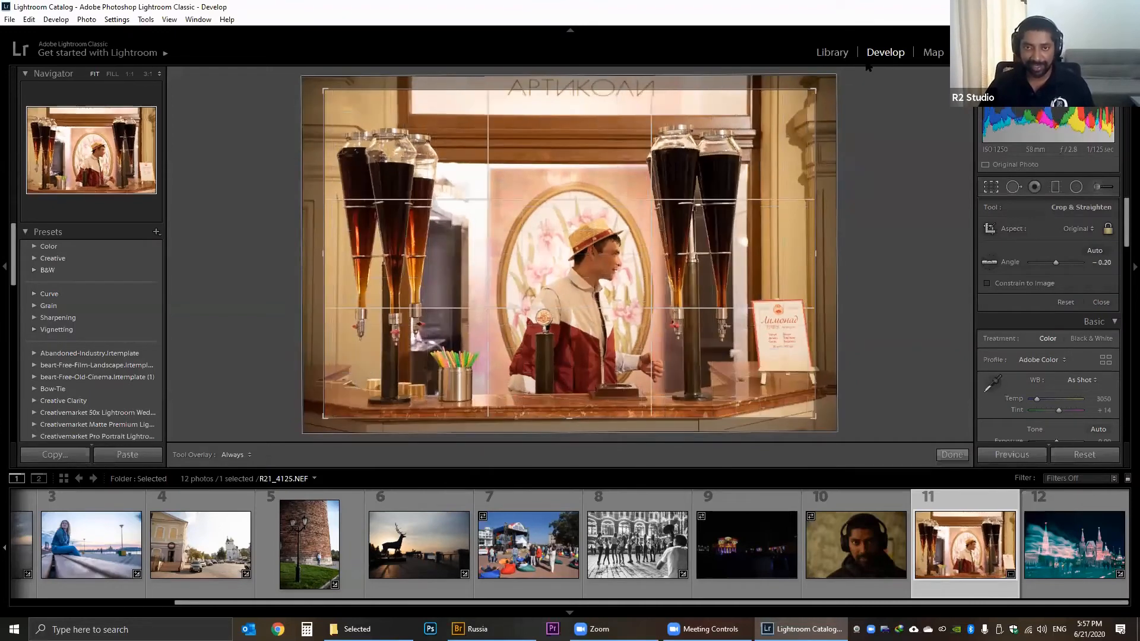
key(Return)
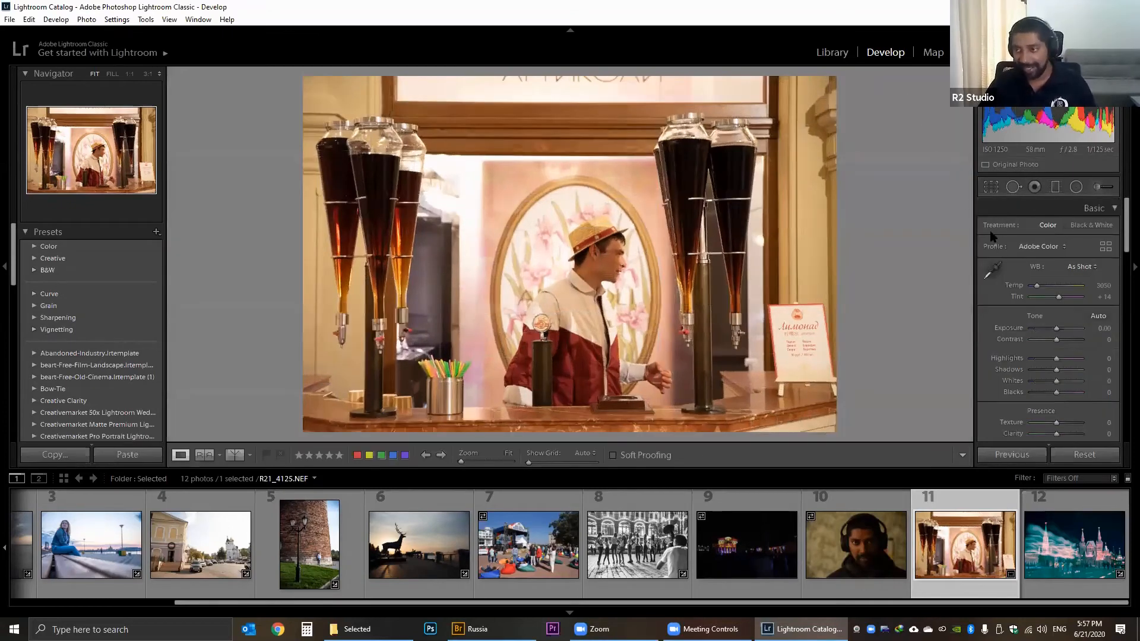
Tilt the lemonade stand photo clockwise to an angle of 4.32 and apply the crop.
click(991, 186)
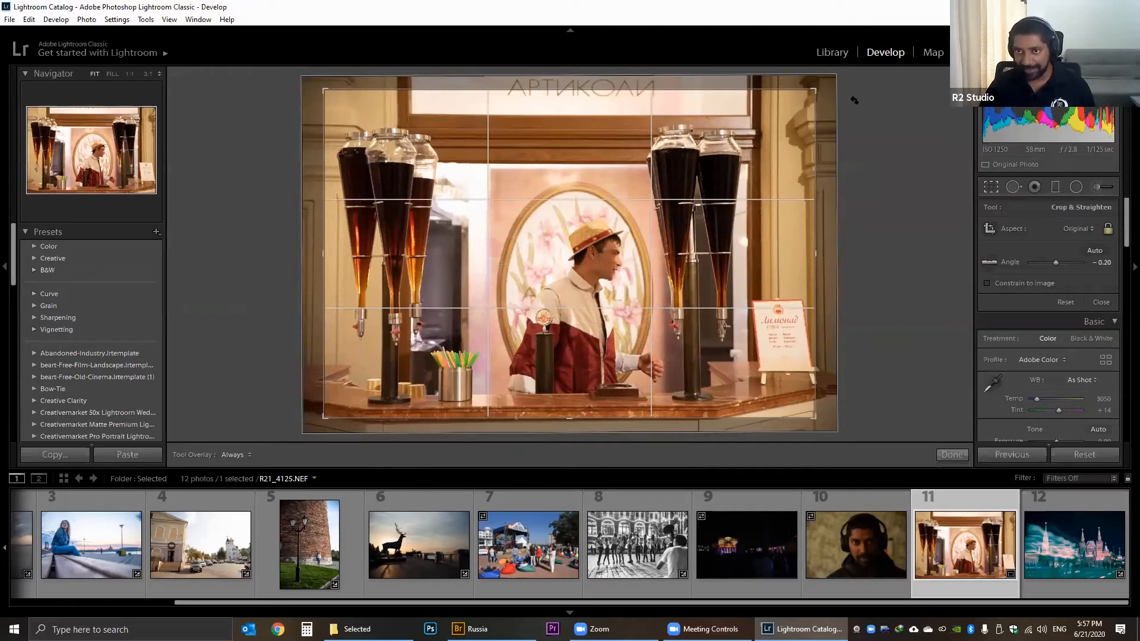
drag(854, 101, 574, 26)
key(Return)
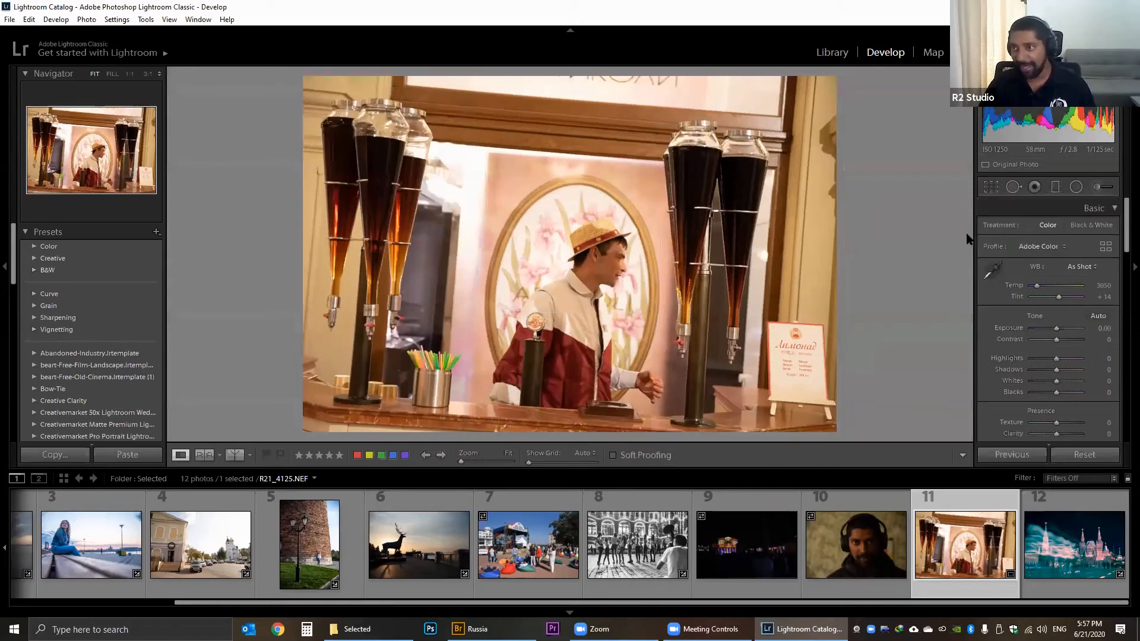
Straighten the tilted photo with the Straighten tool along the ledge between the two dispenser groups, to about -0.92.
click(991, 187)
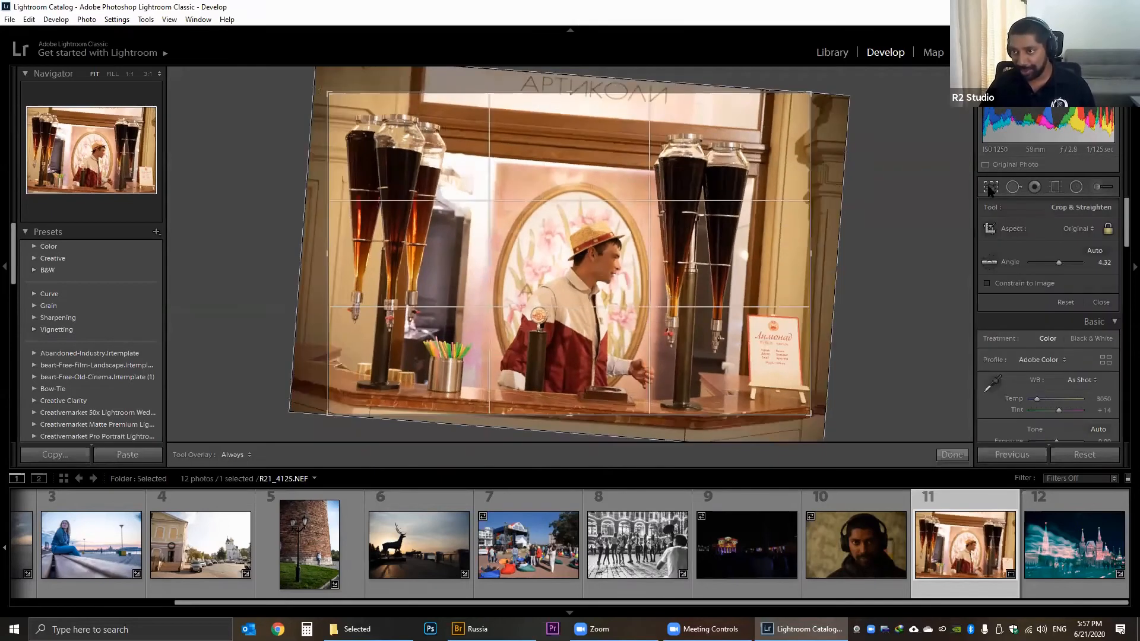
click(990, 262)
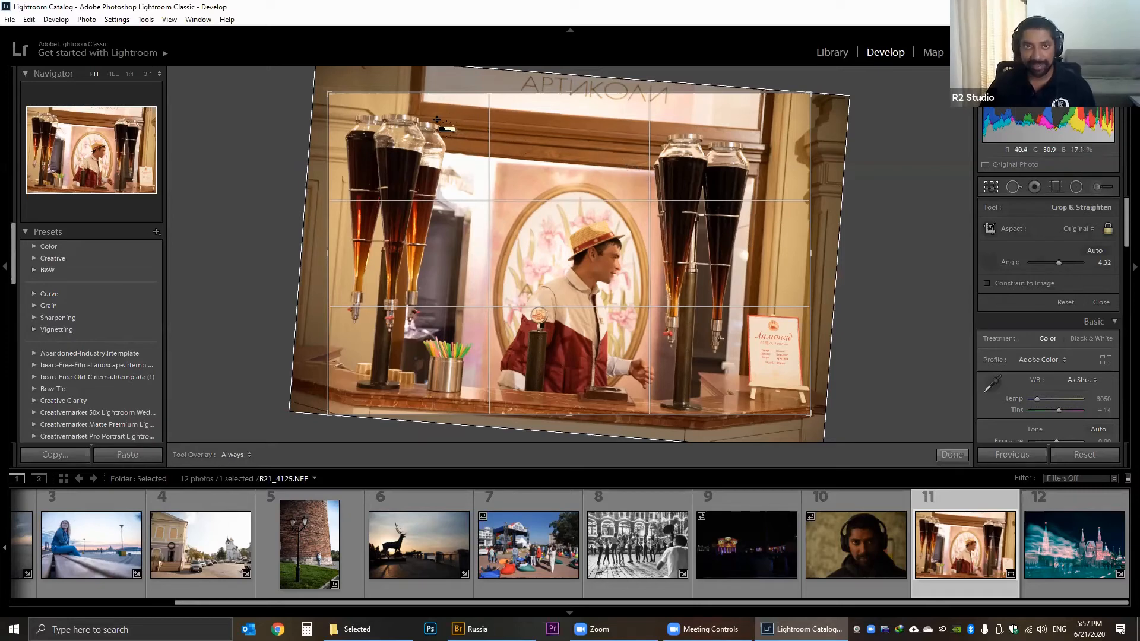
drag(442, 116, 651, 136)
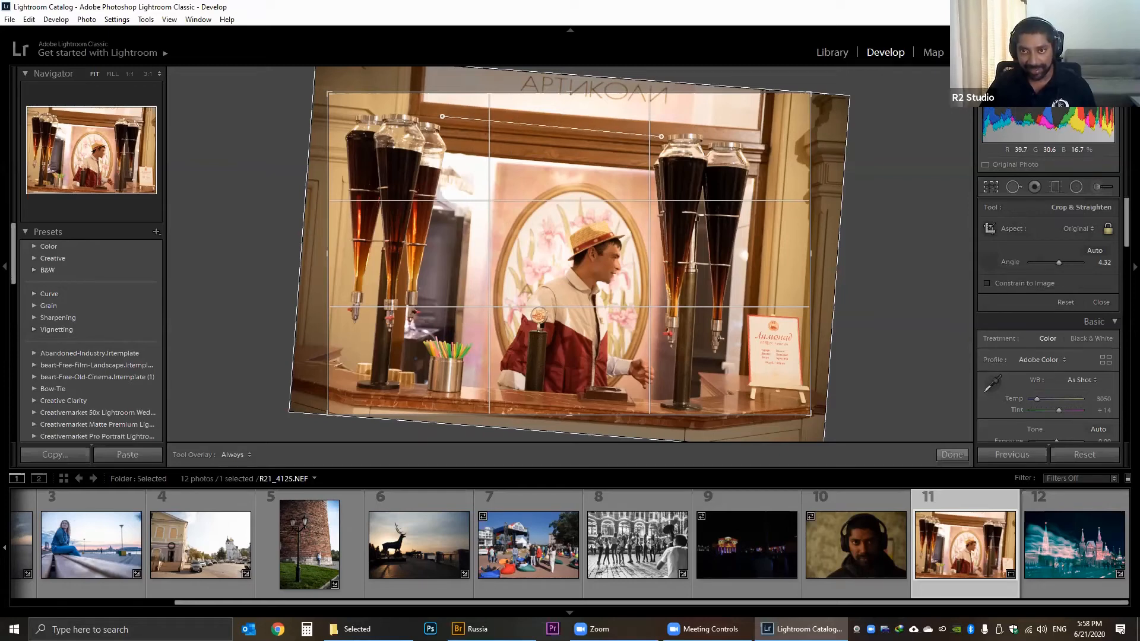
drag(661, 136, 662, 136)
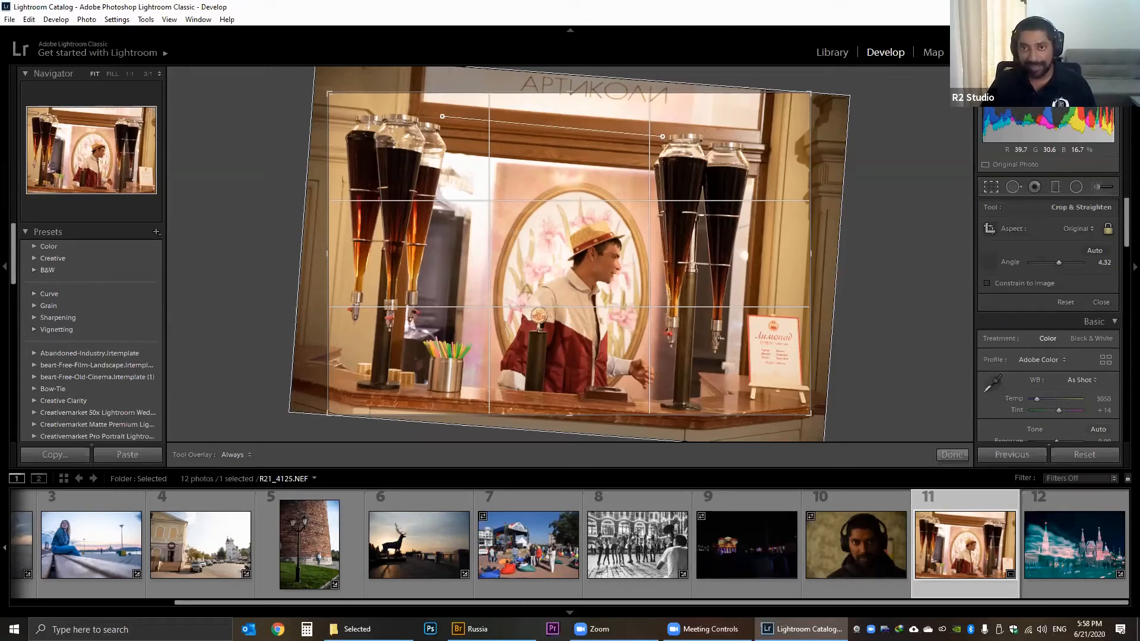
drag(663, 137, 650, 135)
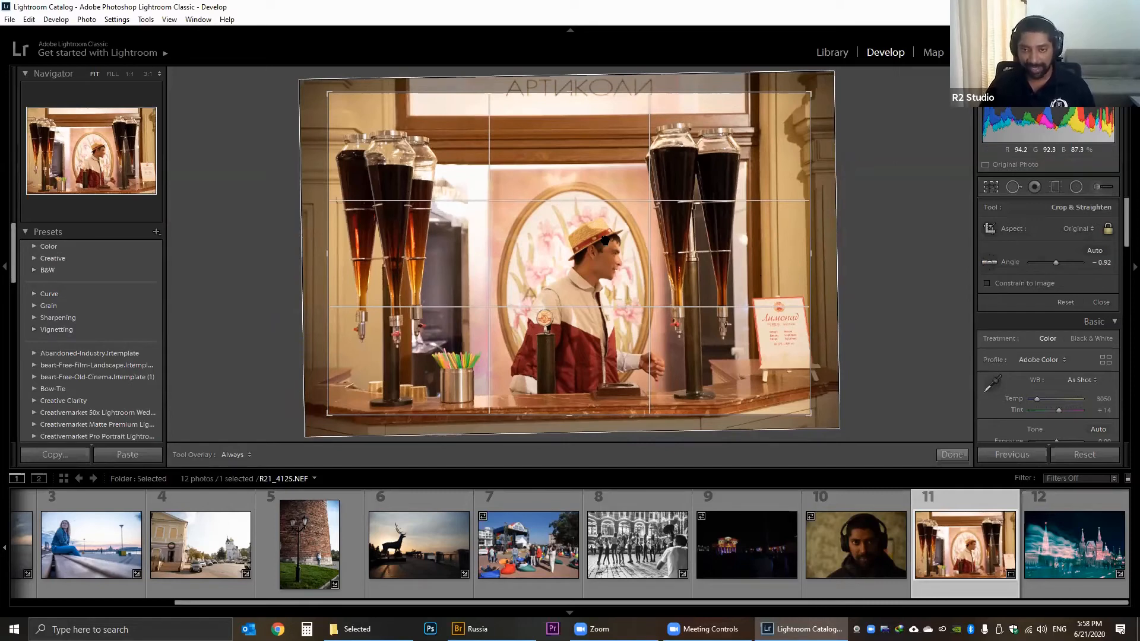
key(Return)
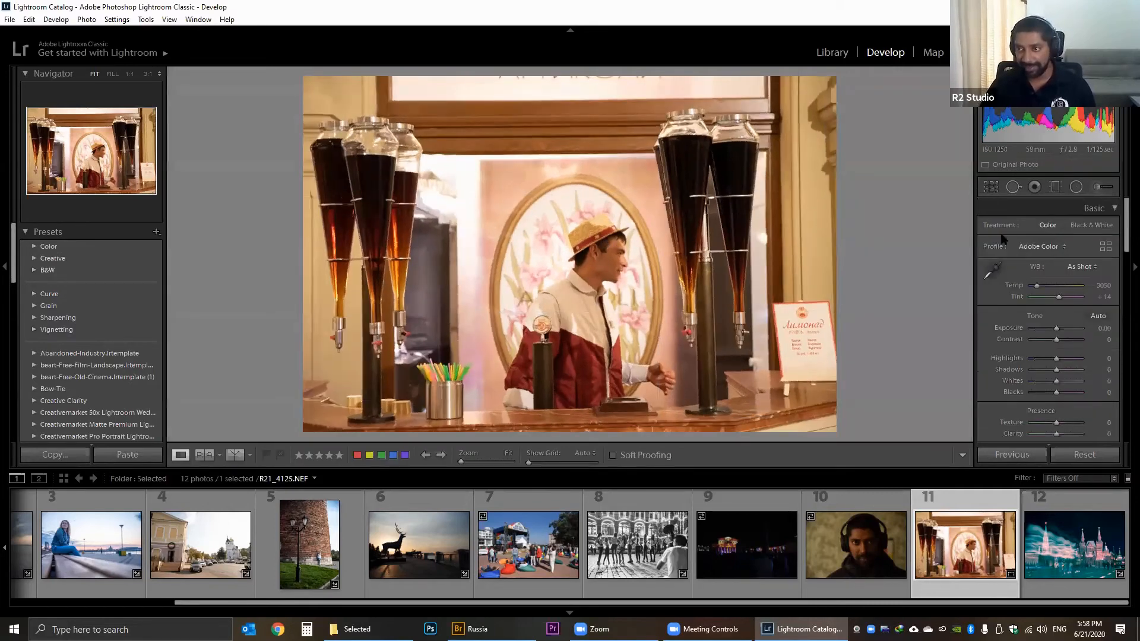
Straighten the photo along the ledge again to about -0.32, and crop it to the vendor, right-hand dispensers and lemonade sign.
key(r)
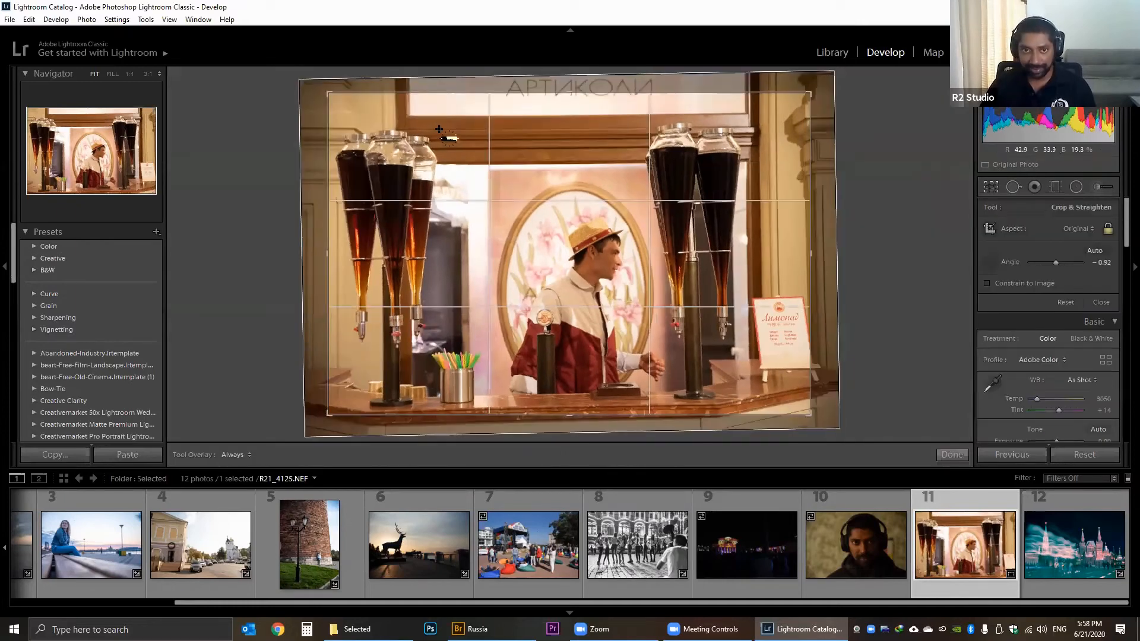
drag(438, 129, 665, 127)
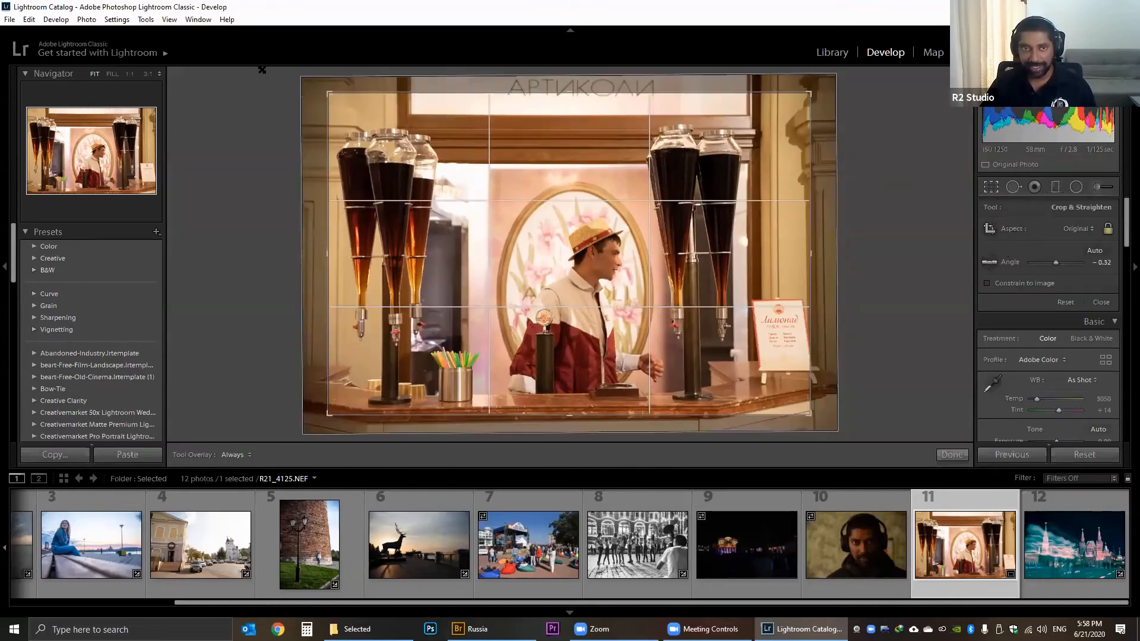
drag(328, 93, 391, 113)
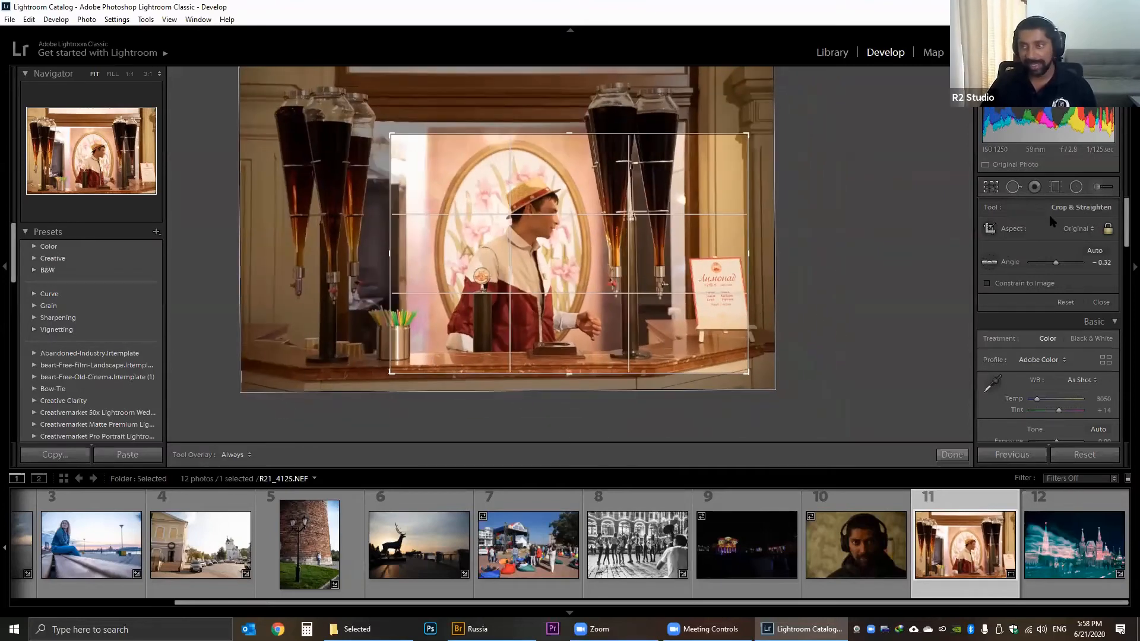
click(991, 188)
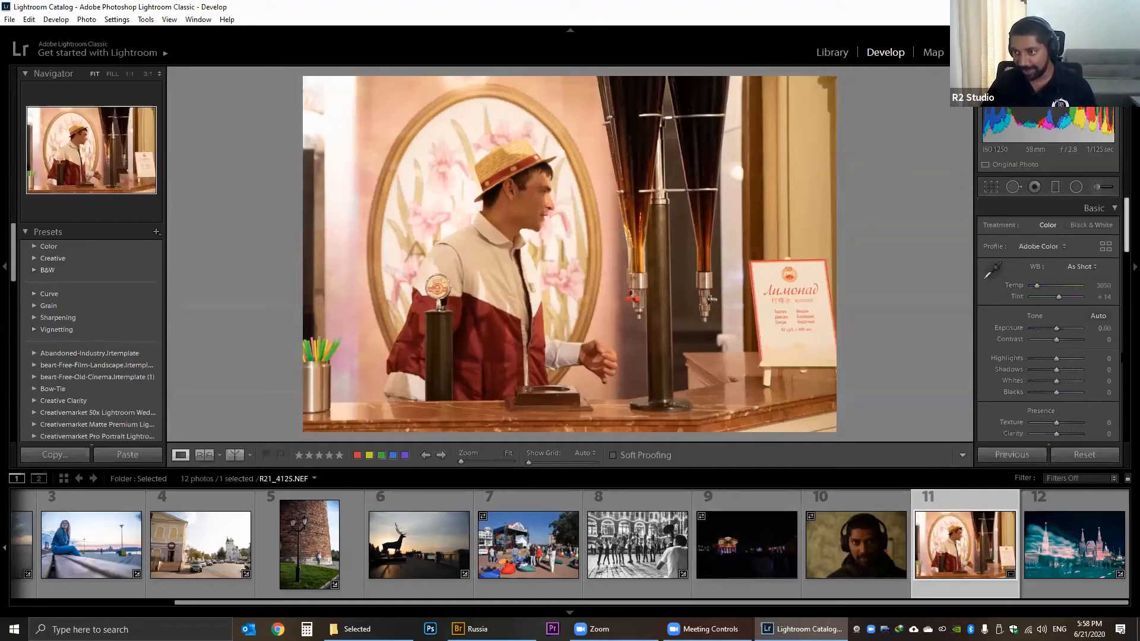
Hide the split toning settings and reveal the sharpening and noise reduction settings.
scroll(1105, 288, down, 10)
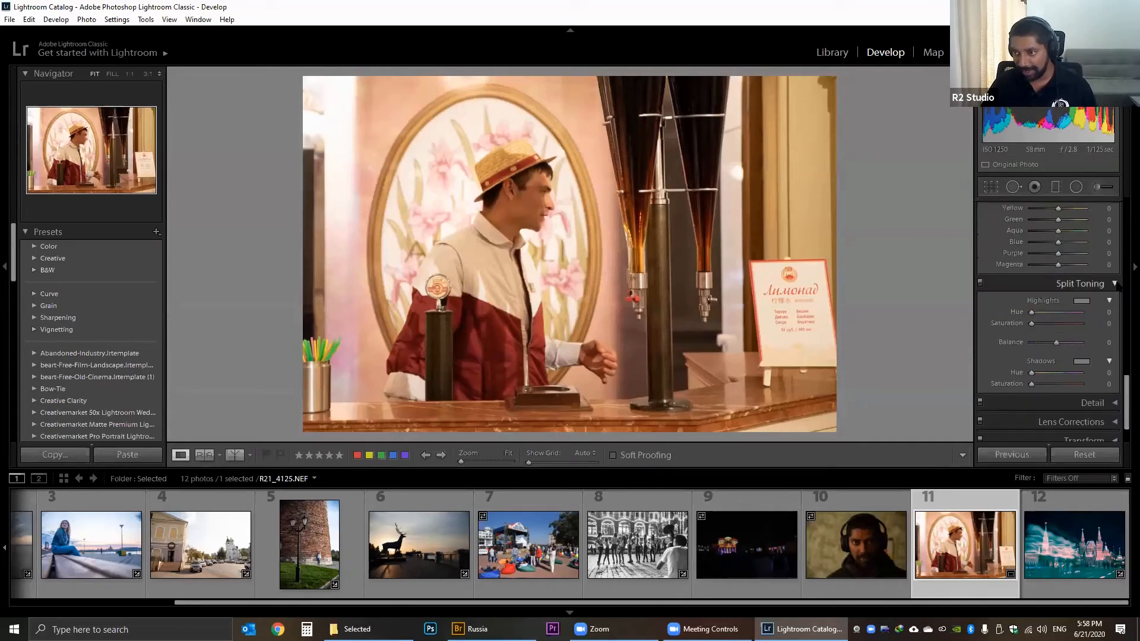
click(1114, 283)
click(1115, 353)
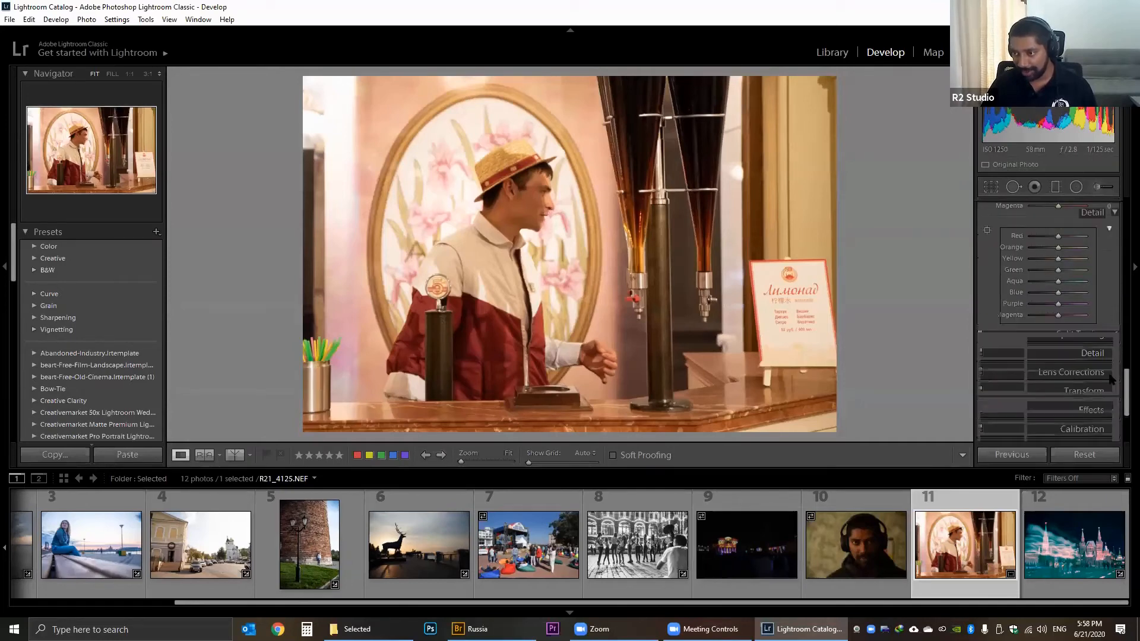
scroll(1116, 380, down, 3)
scroll(1124, 382, up, 2)
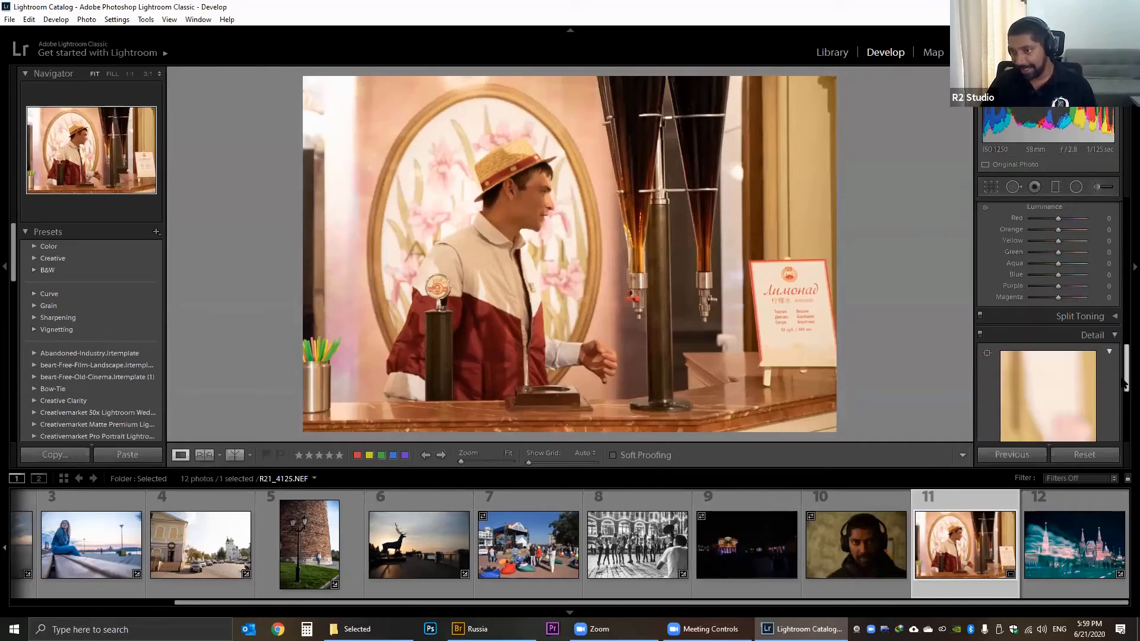
scroll(1124, 405, down, 2)
scroll(1122, 402, up, 1)
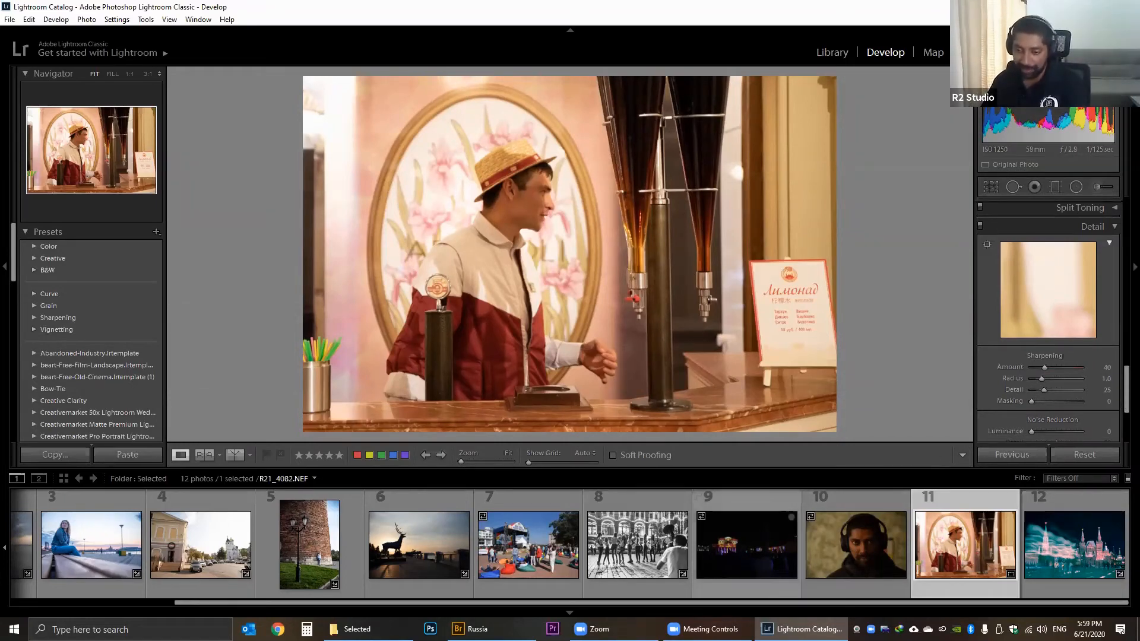
Apply automatic tone correction to the dark night photo R21_4082.NEF and compare it with the original.
click(726, 558)
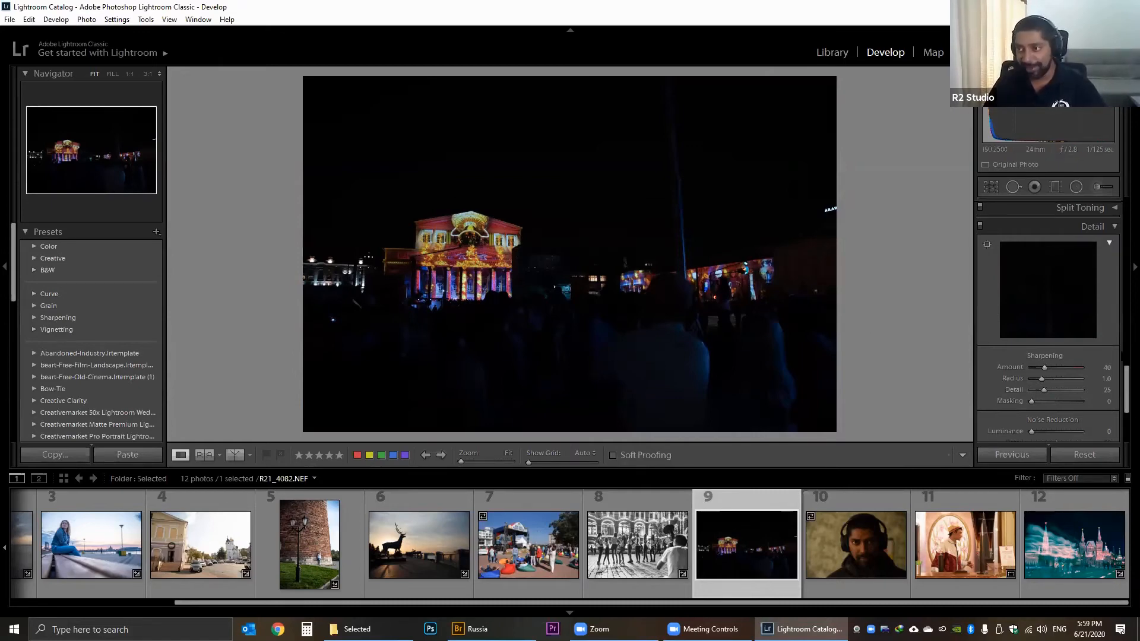
drag(1125, 377, 1124, 206)
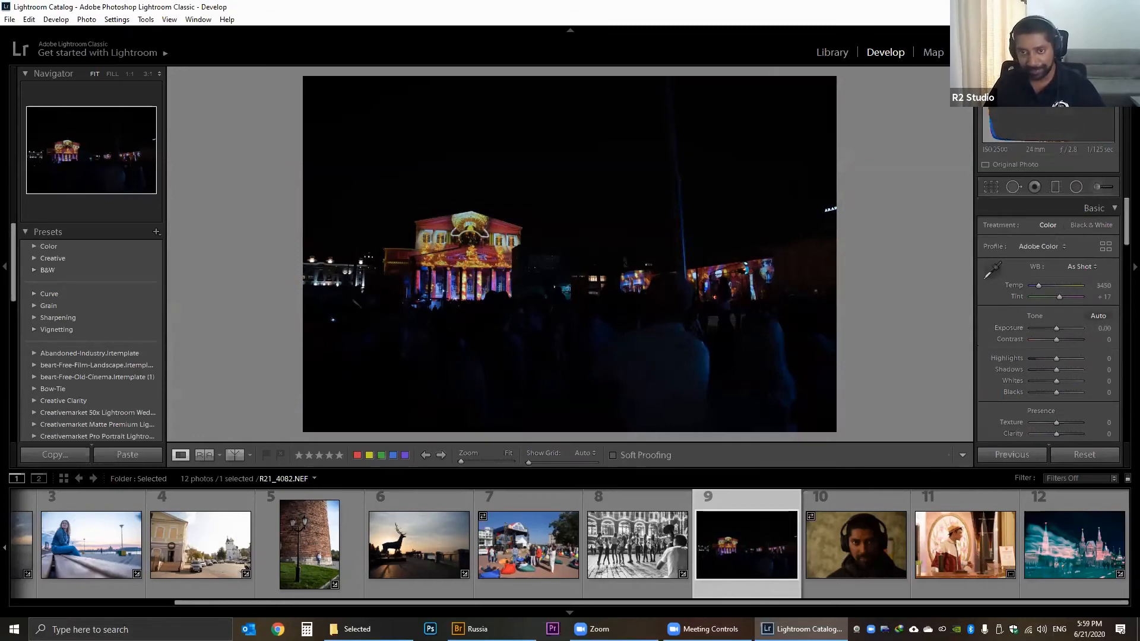
click(1098, 315)
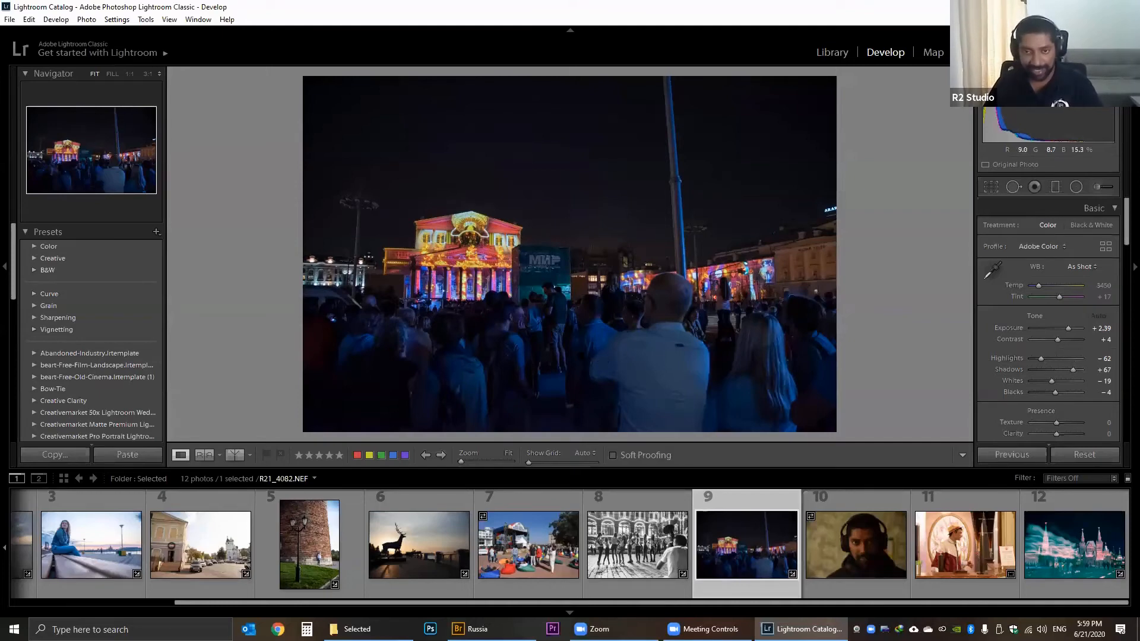
key(backslash)
key(backslash)
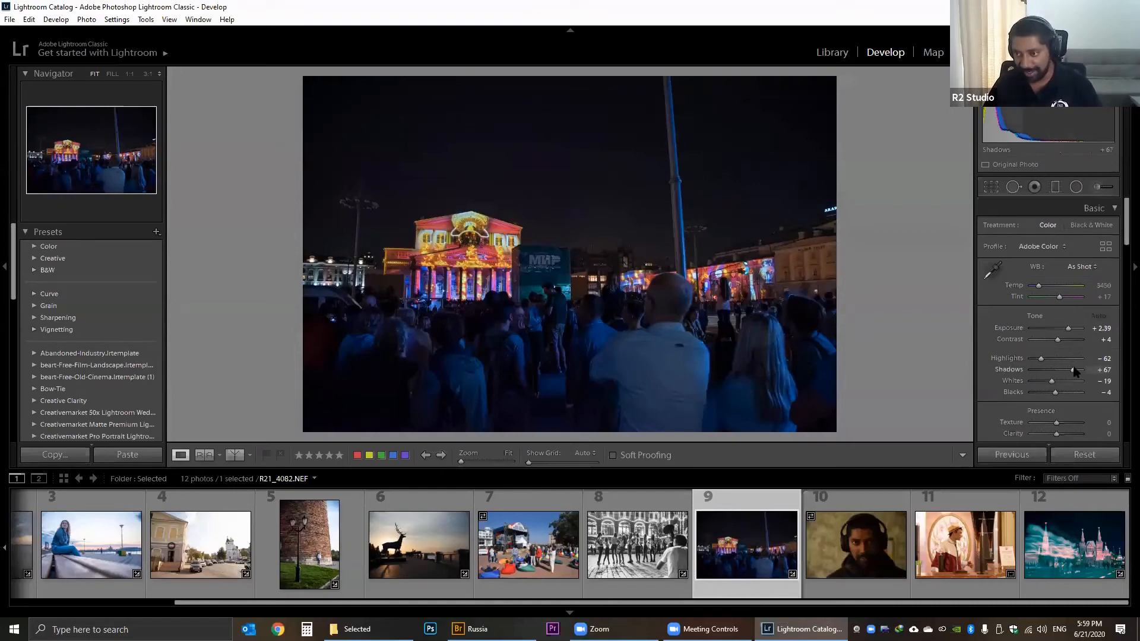
Raise the night photo's shadows to +90 and magnify the crowd to 1:1 to examine the noise.
drag(1075, 372, 1081, 372)
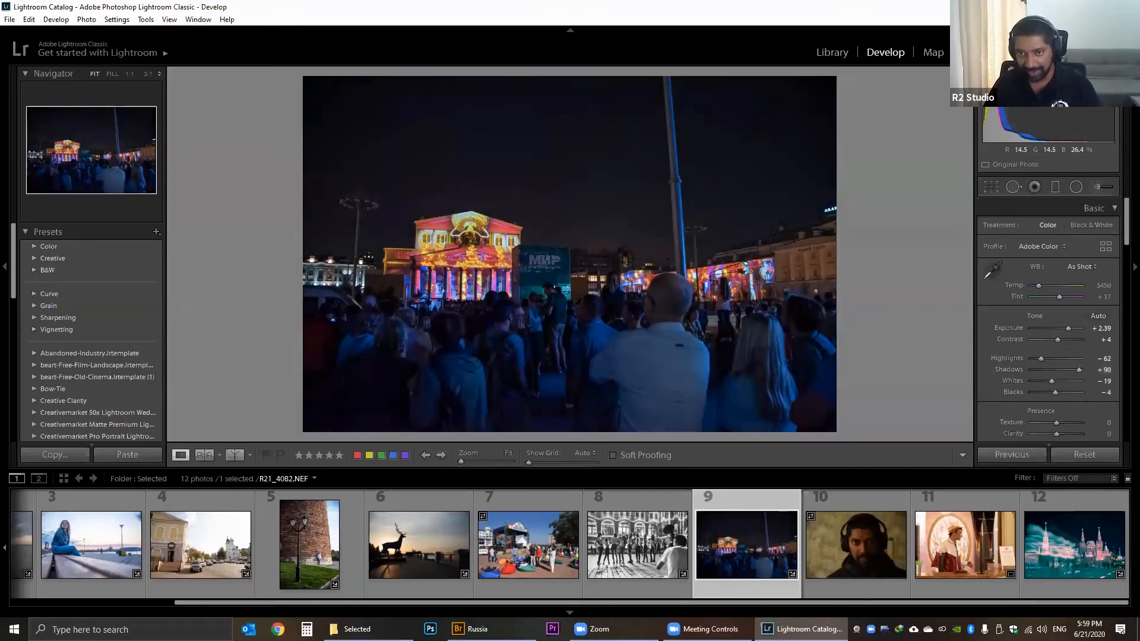
click(585, 232)
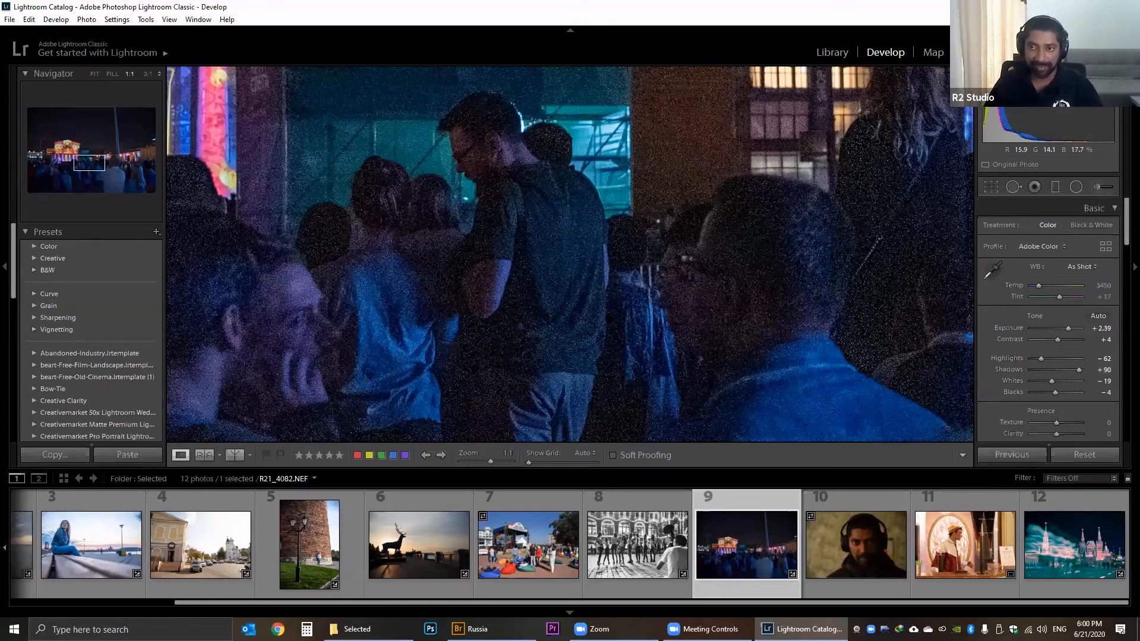
Reduce the noise in the magnified crowd by setting noise reduction luminance to 35 and its contrast to 25.
drag(650, 204, 549, 204)
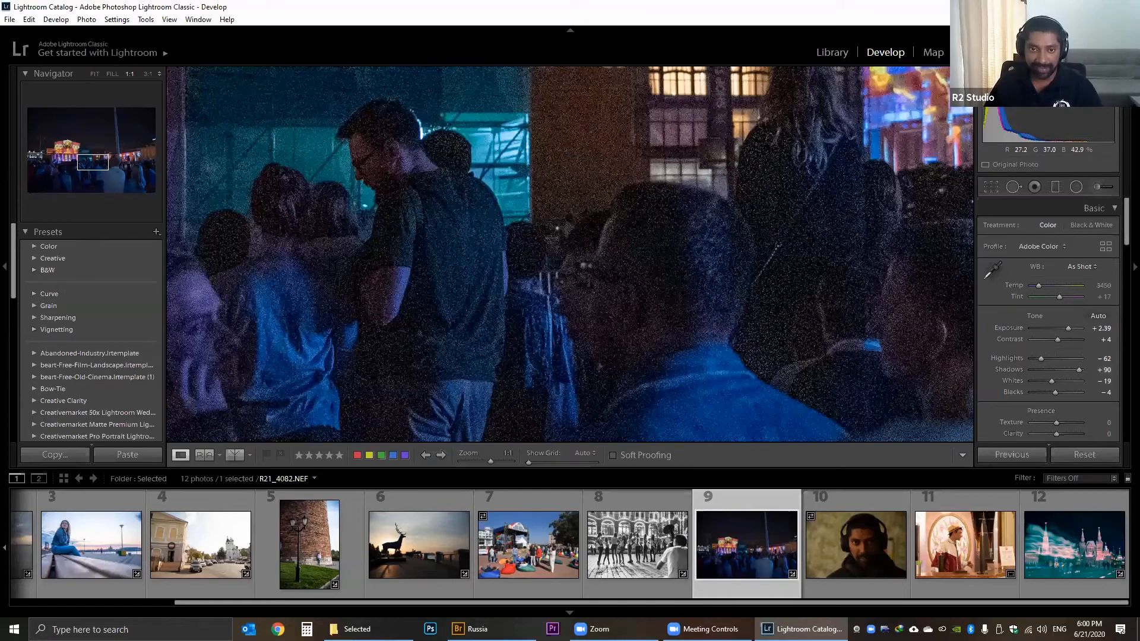
drag(524, 279, 509, 271)
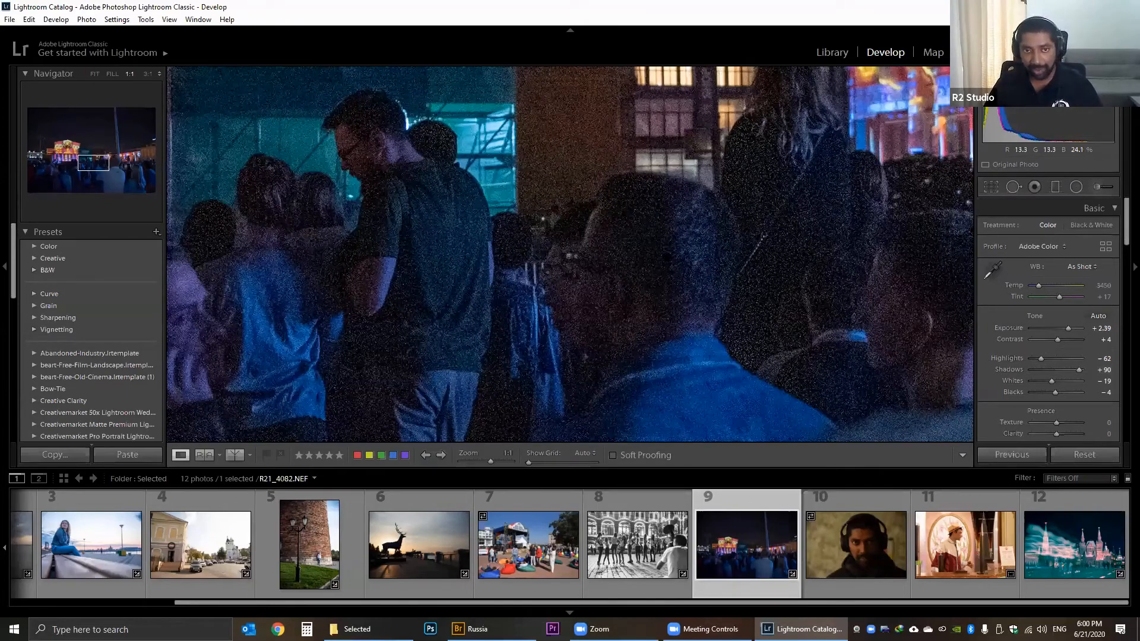
drag(594, 208, 636, 309)
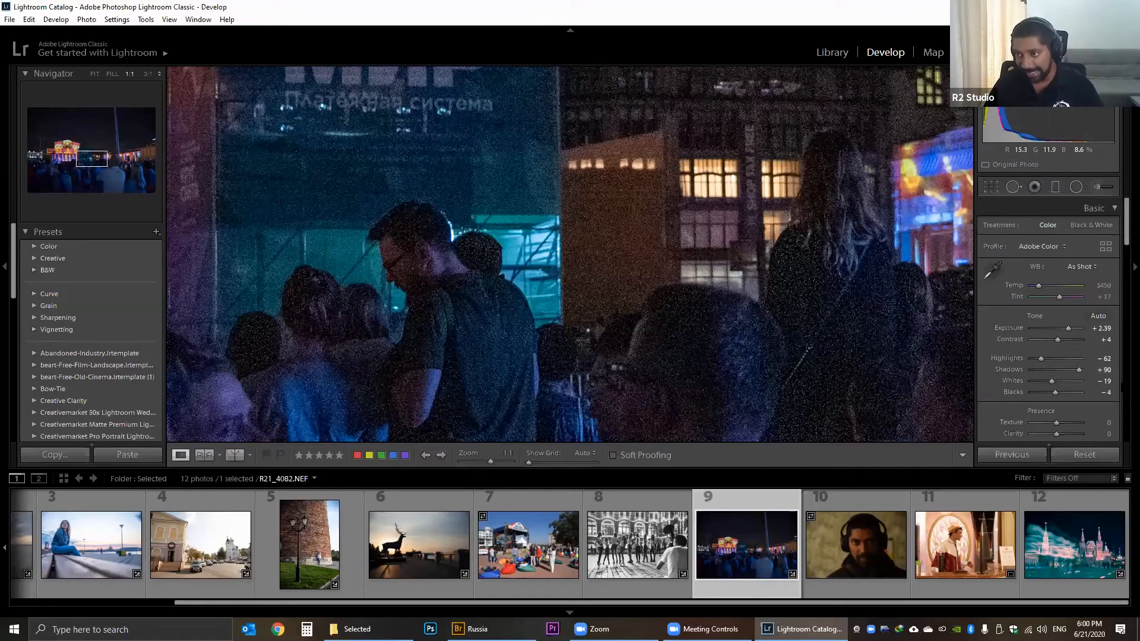
drag(523, 308, 570, 190)
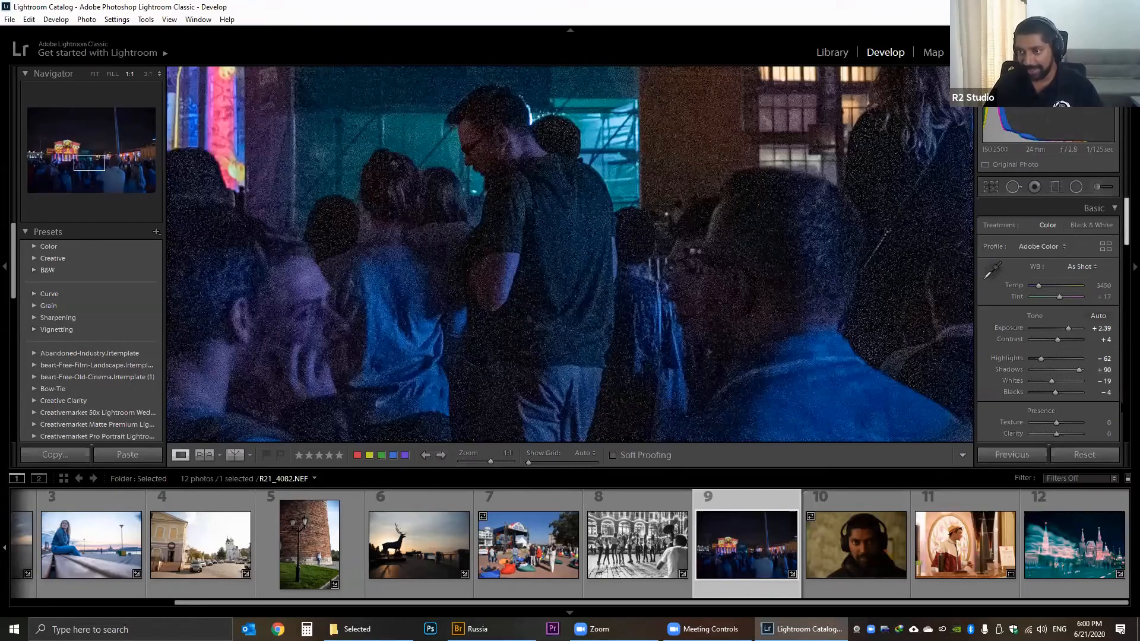
scroll(1059, 335, down, 10)
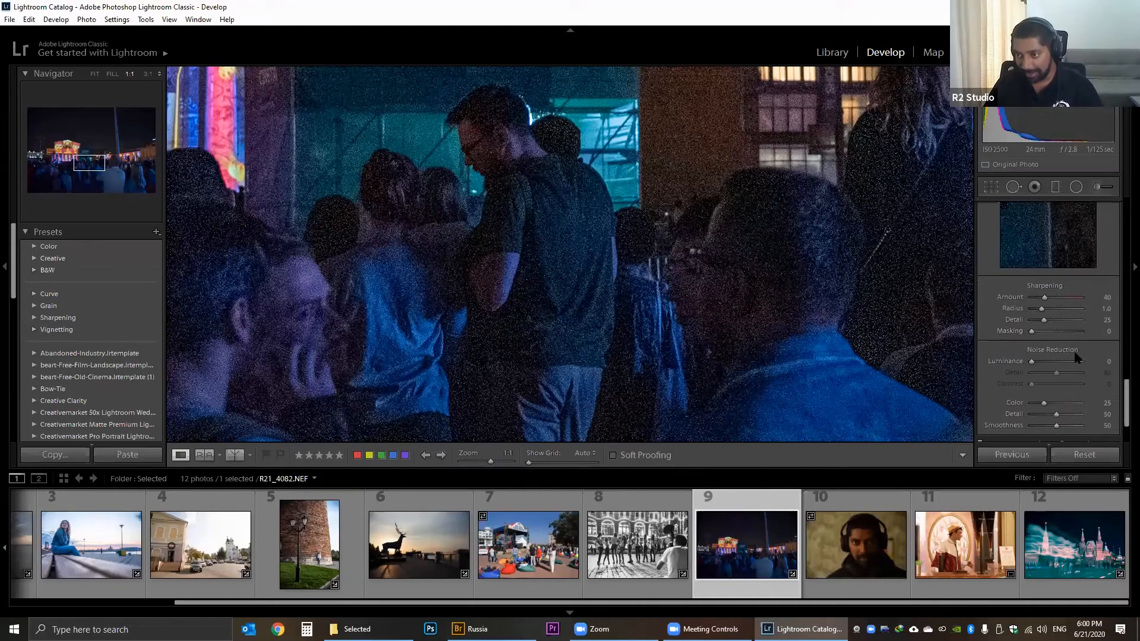
click(1045, 362)
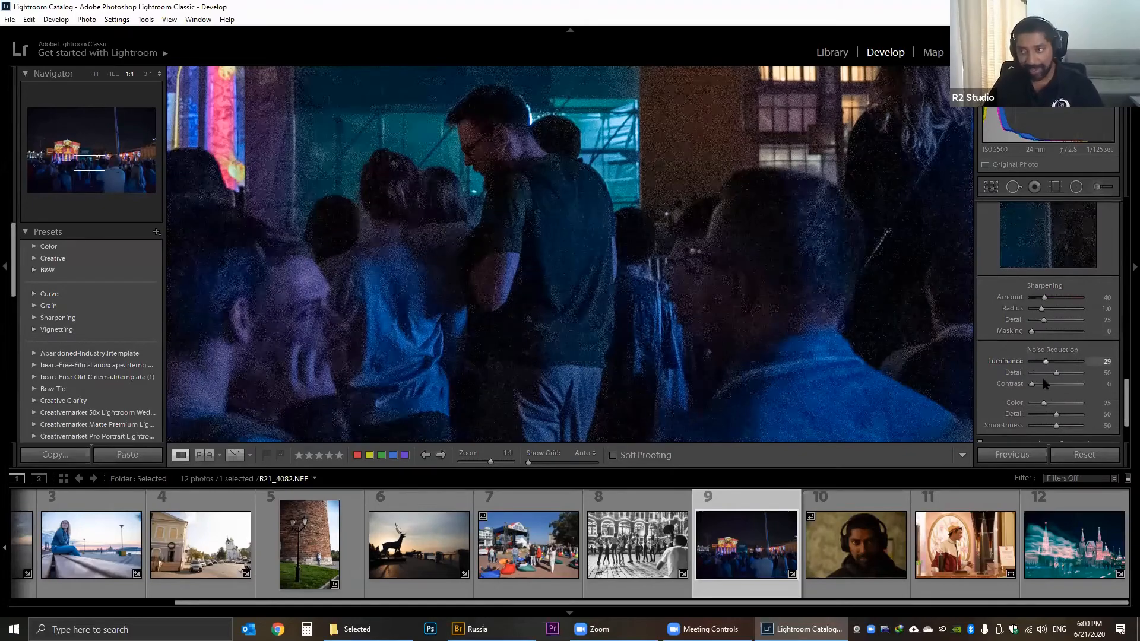
click(1046, 385)
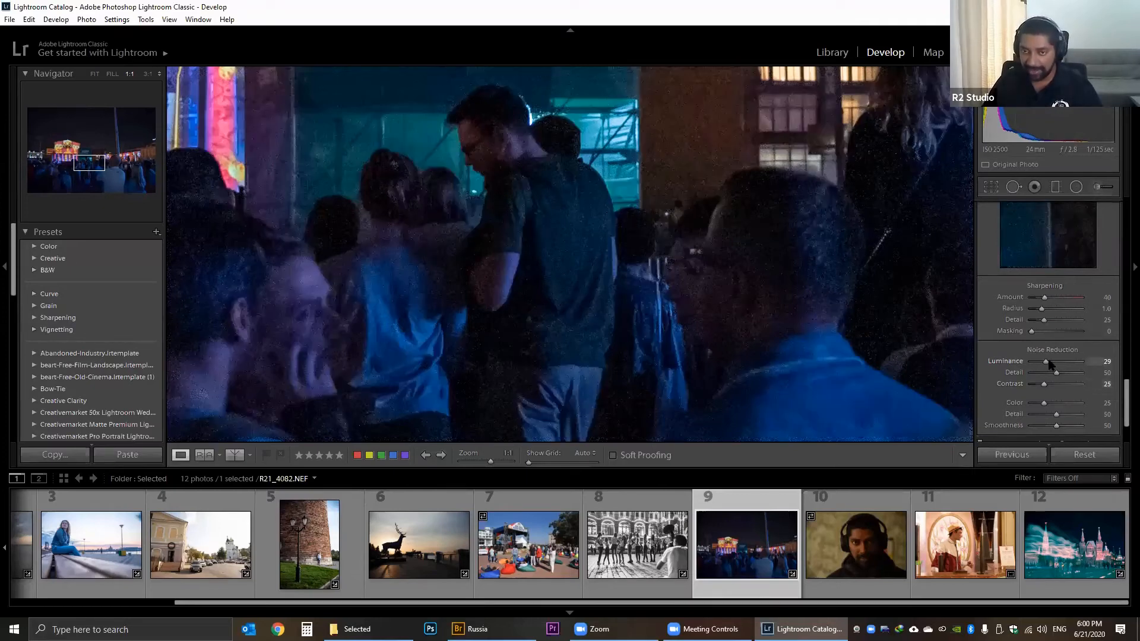
drag(1046, 362, 1050, 363)
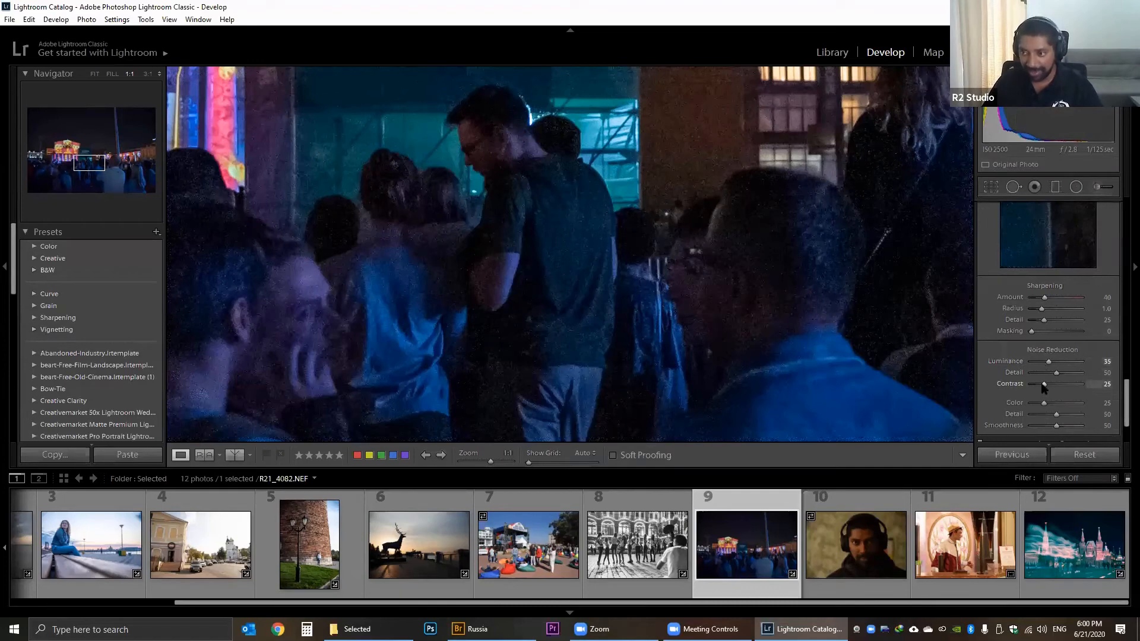
Compare the denoised night photo with its original, fit the whole image in view, and return to the basic tone settings.
key(backslash)
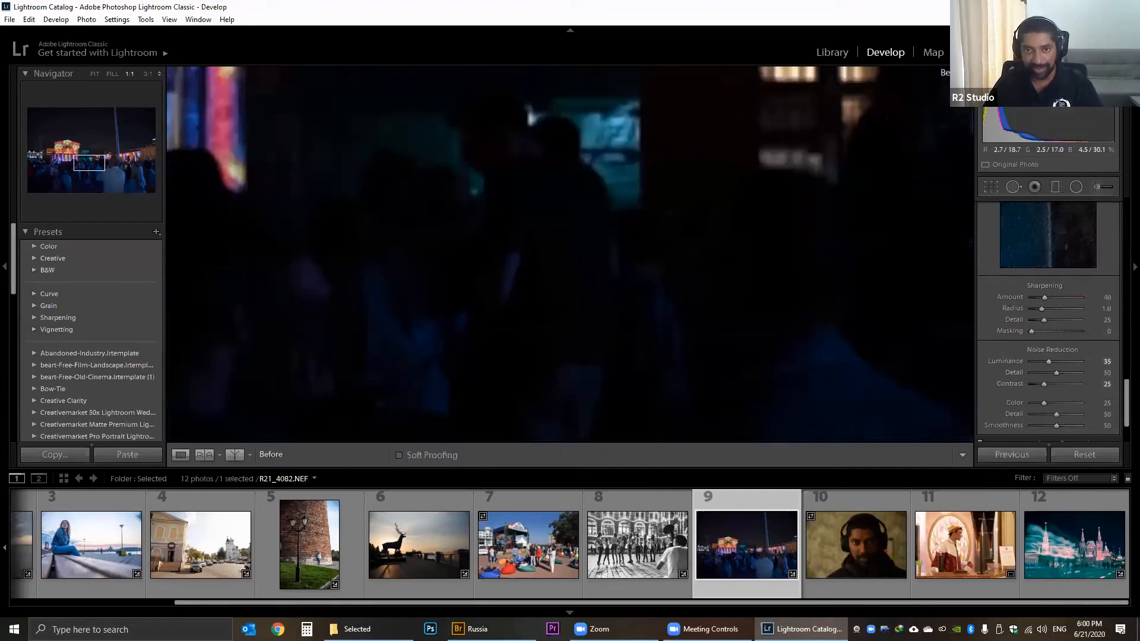
key(backslash)
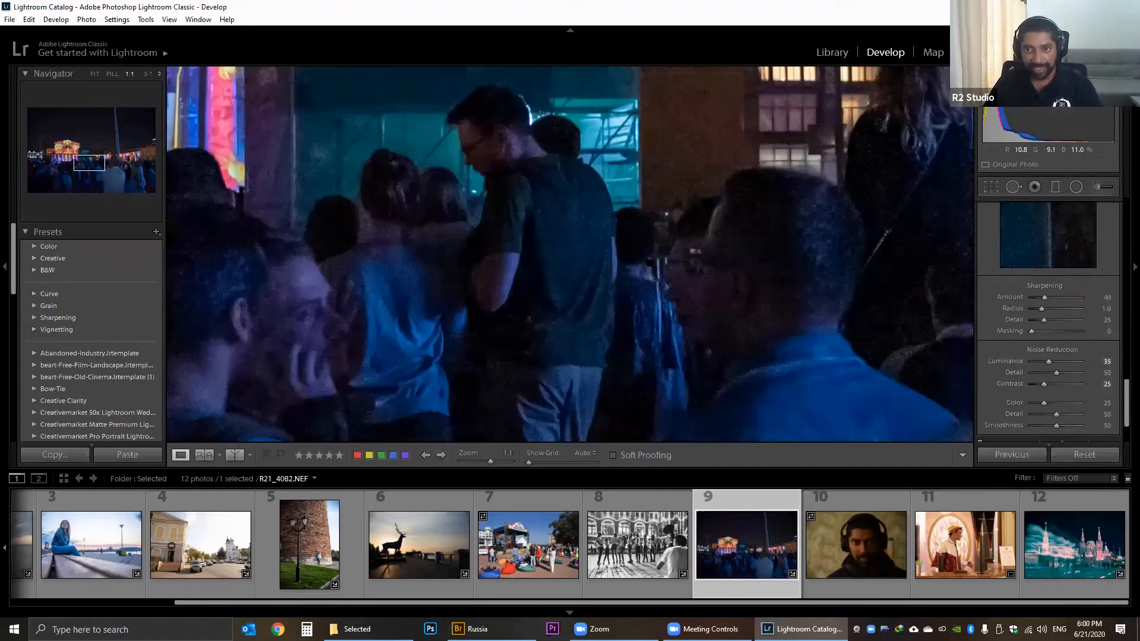
key(z)
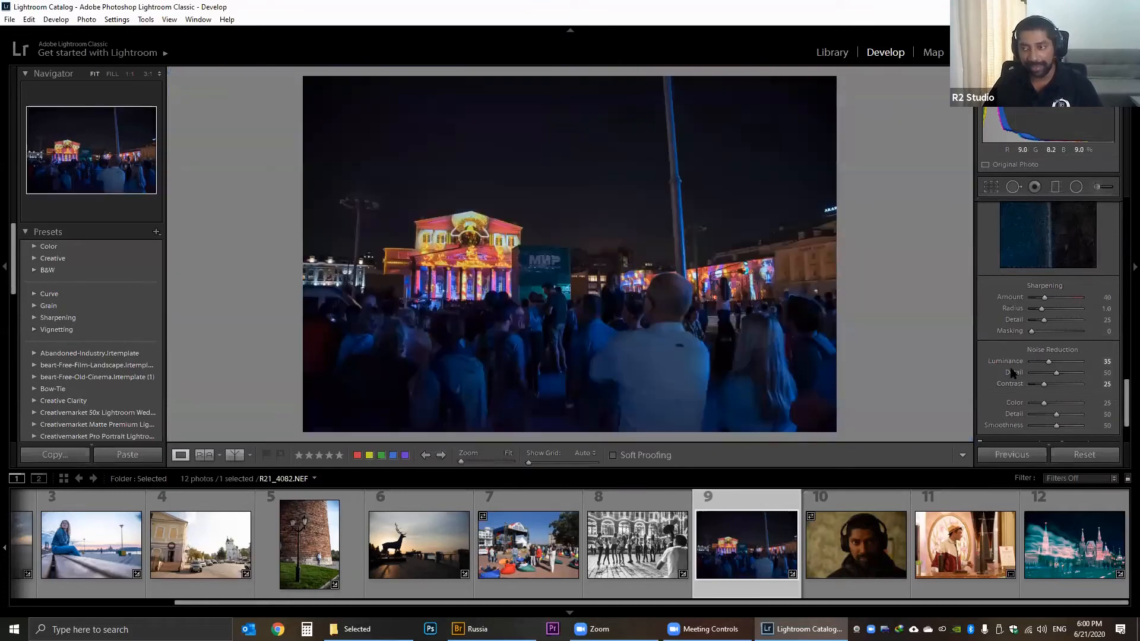
drag(1122, 403, 1123, 214)
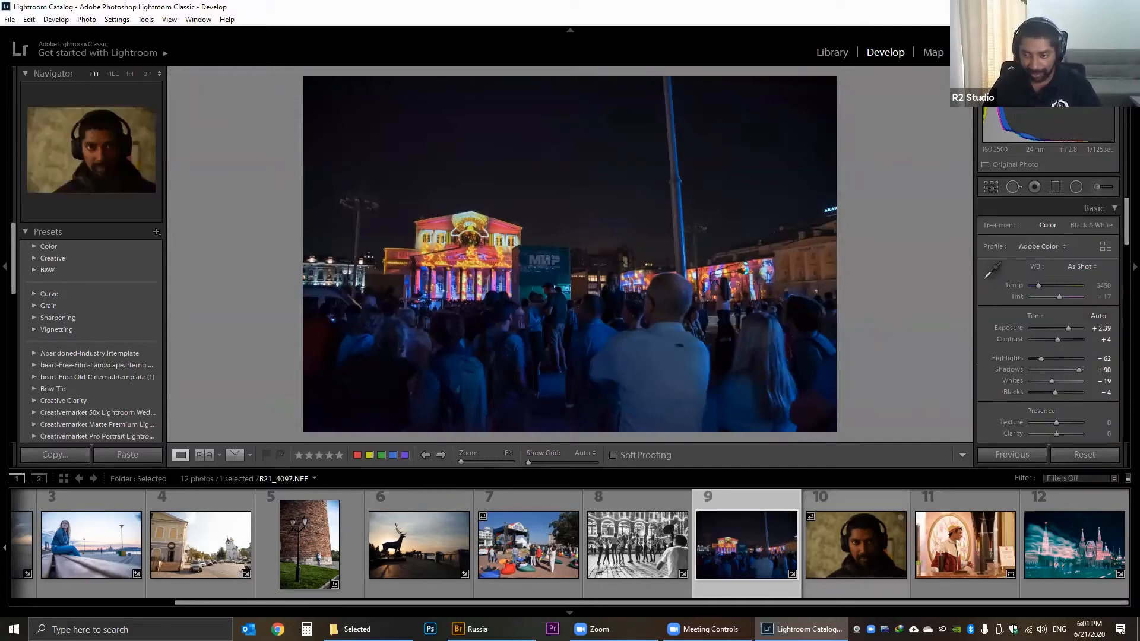
Open the headphone portrait R21_4097.NEF and examine the forehead, eyes and cheek skin at 1:1.
click(853, 576)
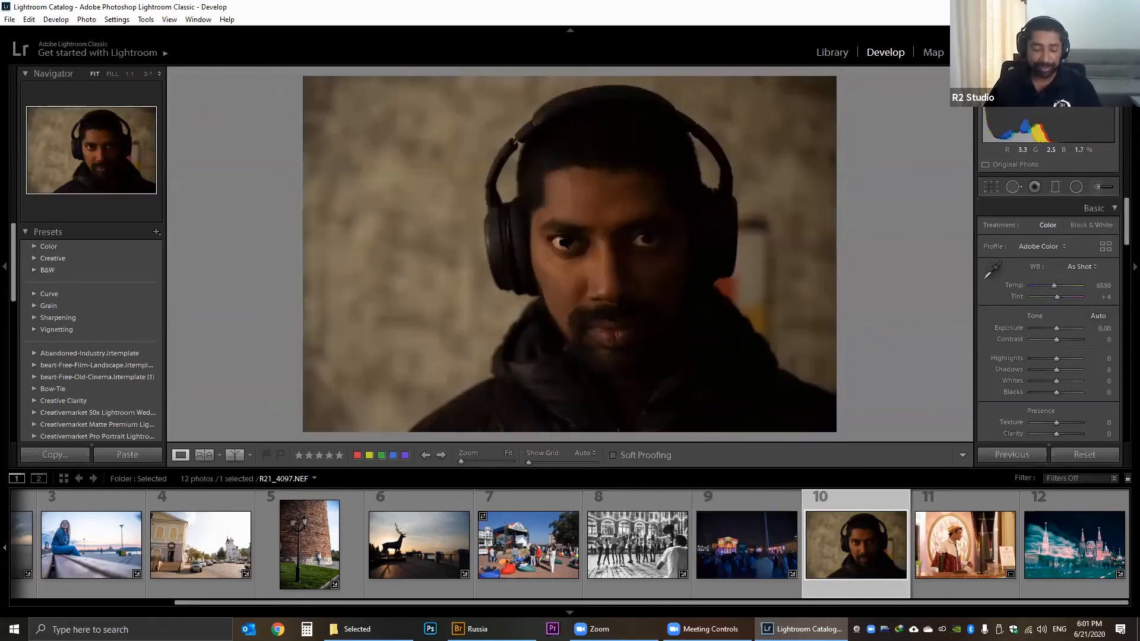
click(572, 178)
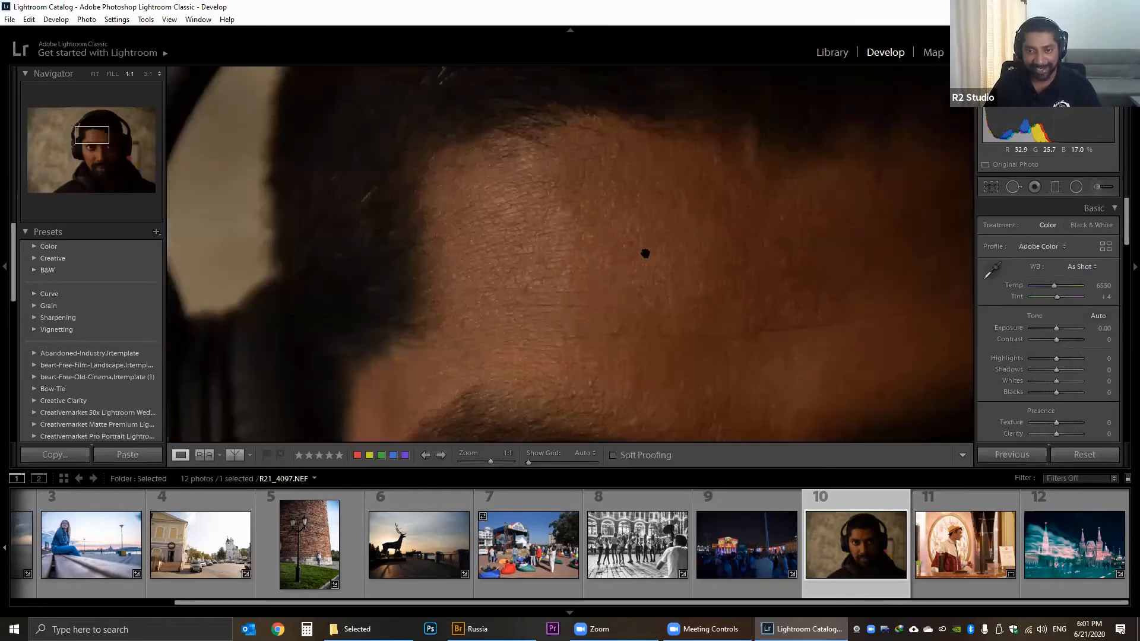
drag(643, 252, 521, 247)
drag(579, 434, 582, 282)
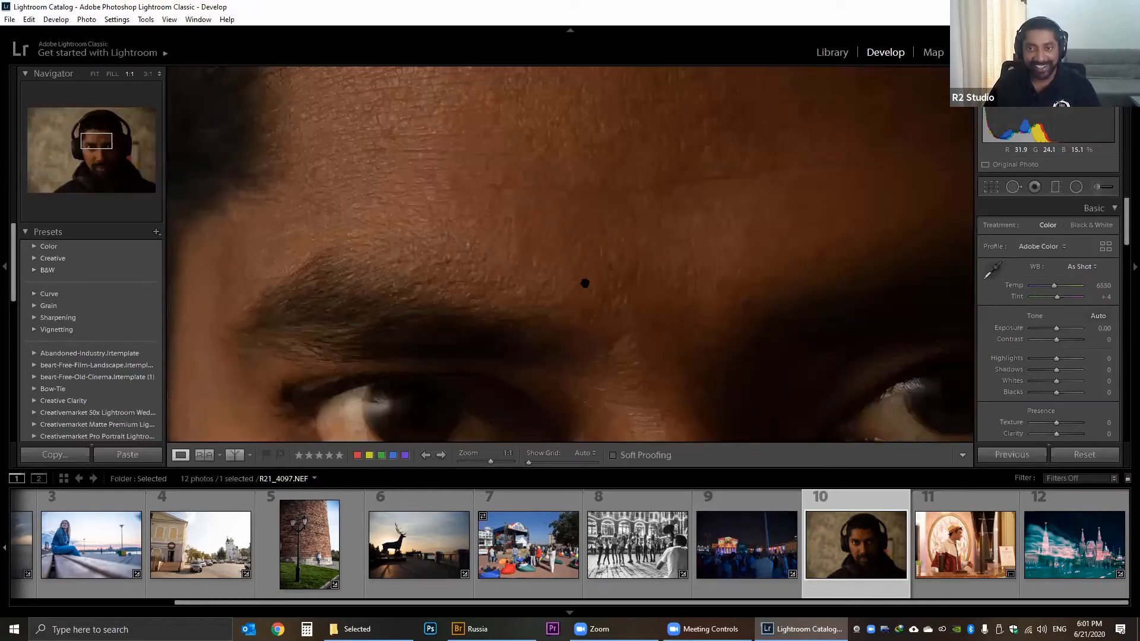
drag(511, 357, 425, 332)
drag(552, 125, 575, 256)
click(642, 280)
click(562, 293)
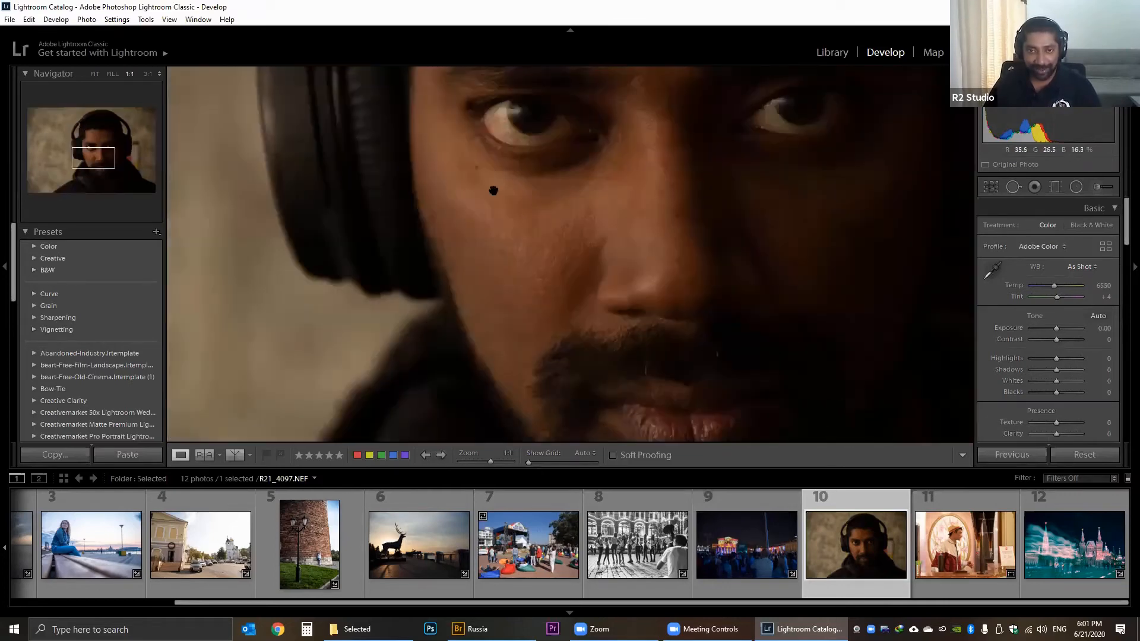
click(721, 195)
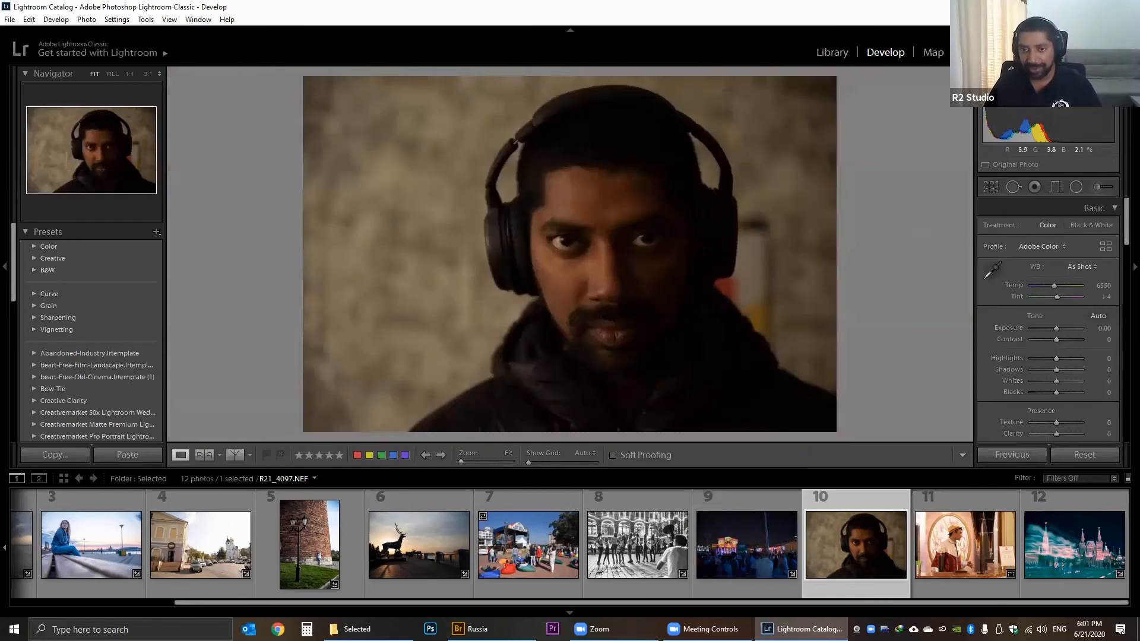
Magnify the cheek beneath the brightly lit eye to 1:1 and start the Spot Removal tool in Heal mode.
click(626, 199)
drag(634, 231, 606, 291)
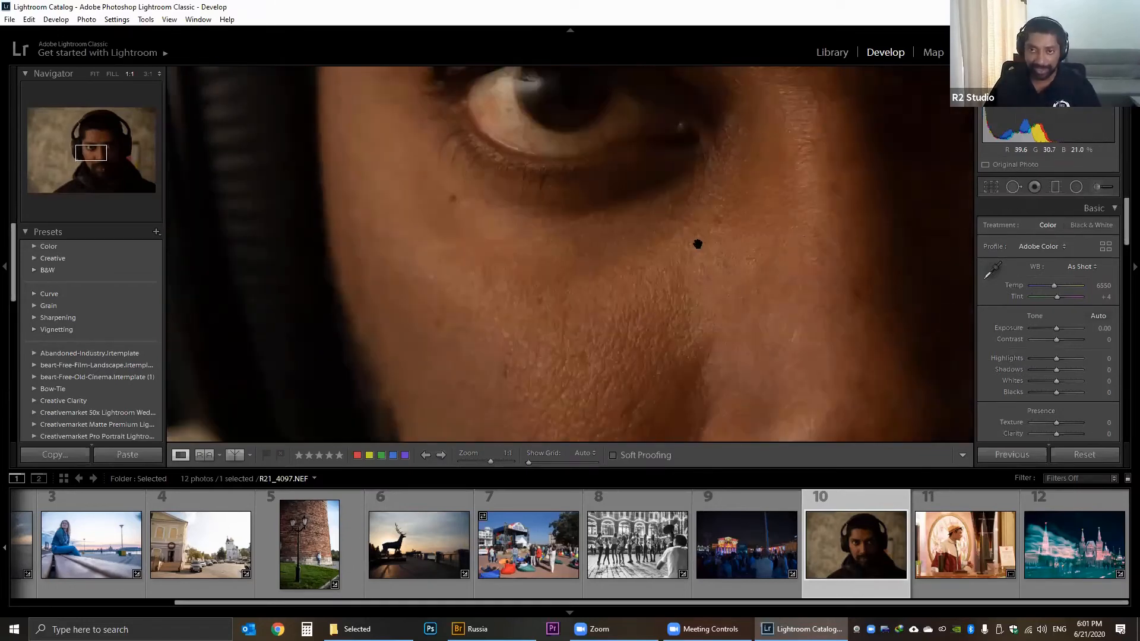
drag(684, 285, 531, 271)
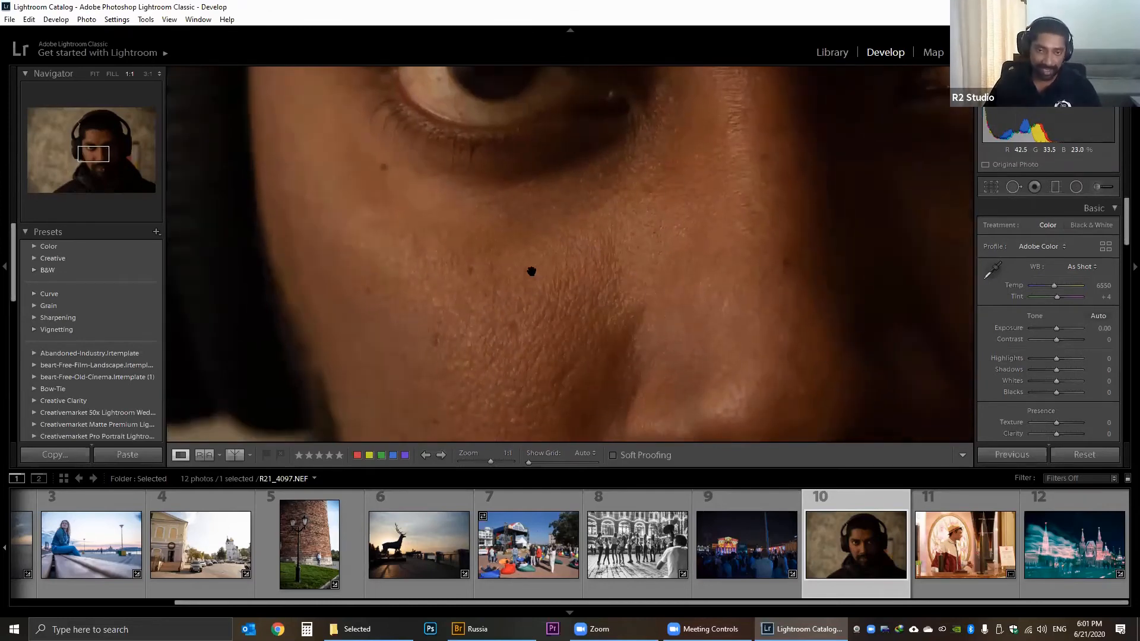
click(1009, 187)
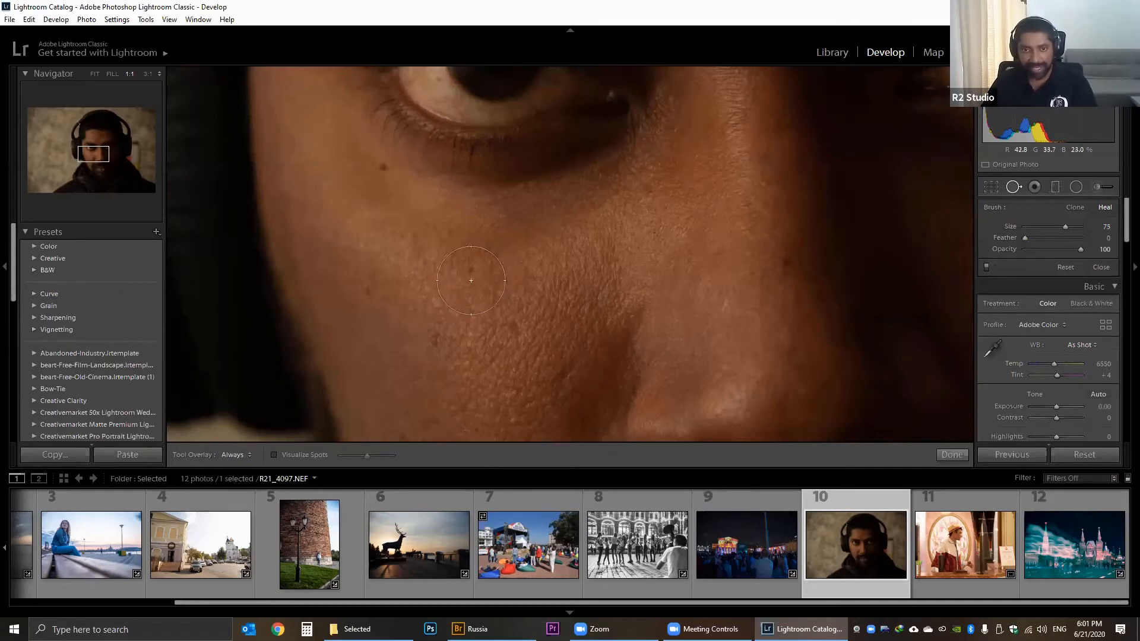
Try a size 63 healing spot on the skin between the eye and nose, and undo it.
scroll(471, 280, down, 3)
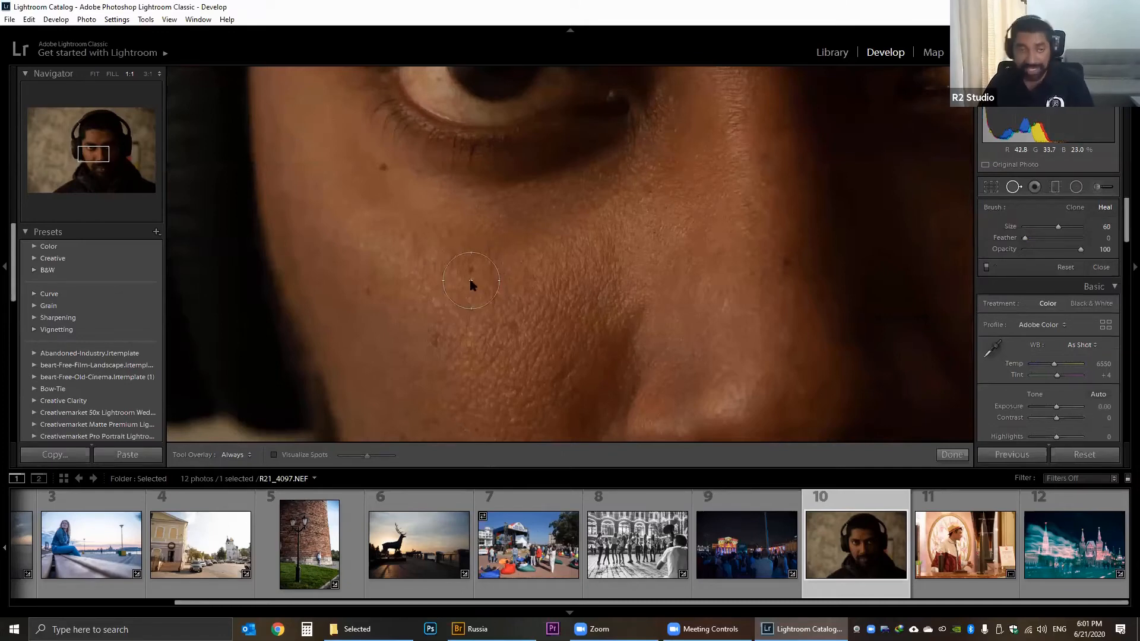
click(624, 243)
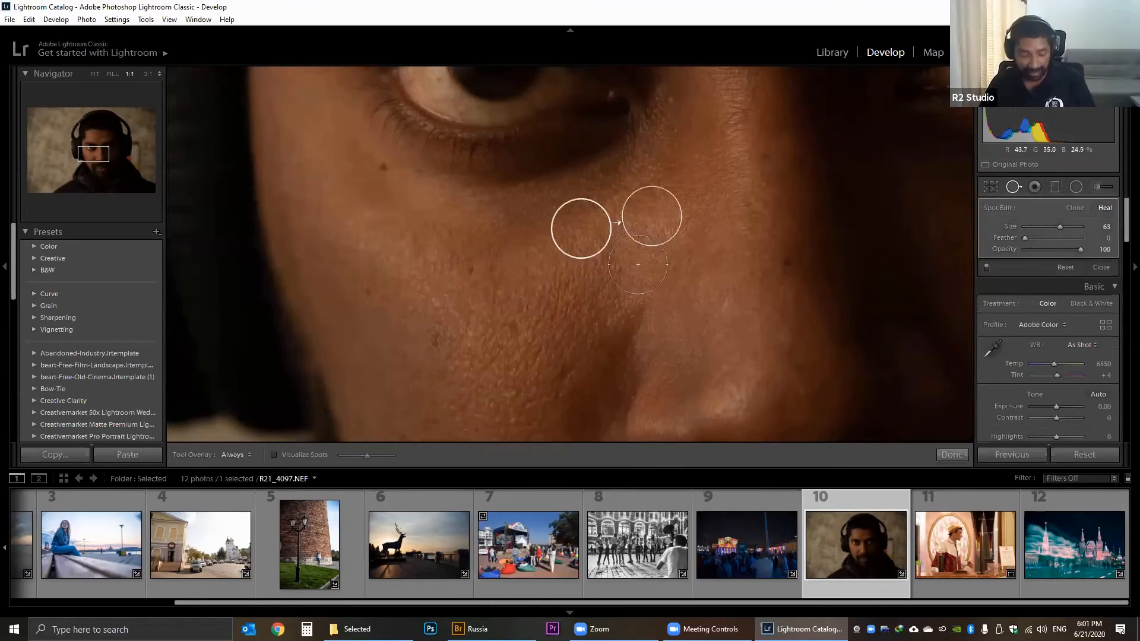
key(ctrl+z)
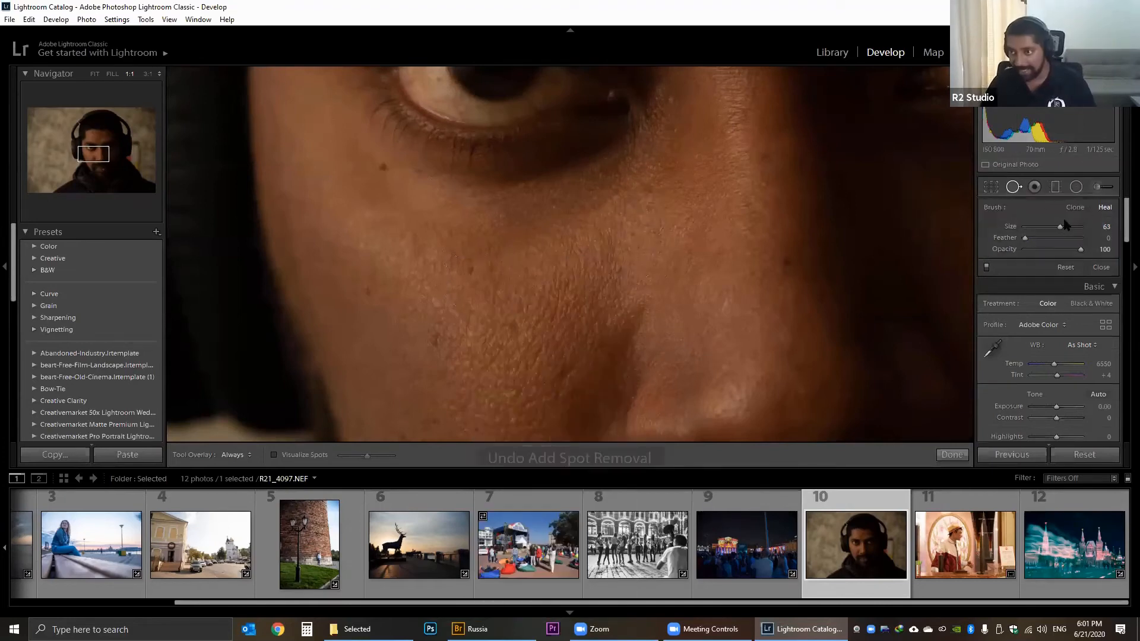
Heal the dark mole below the eye with brush size 19 and feather 43, sampling skin beside it toward the temple.
drag(1055, 231, 1024, 240)
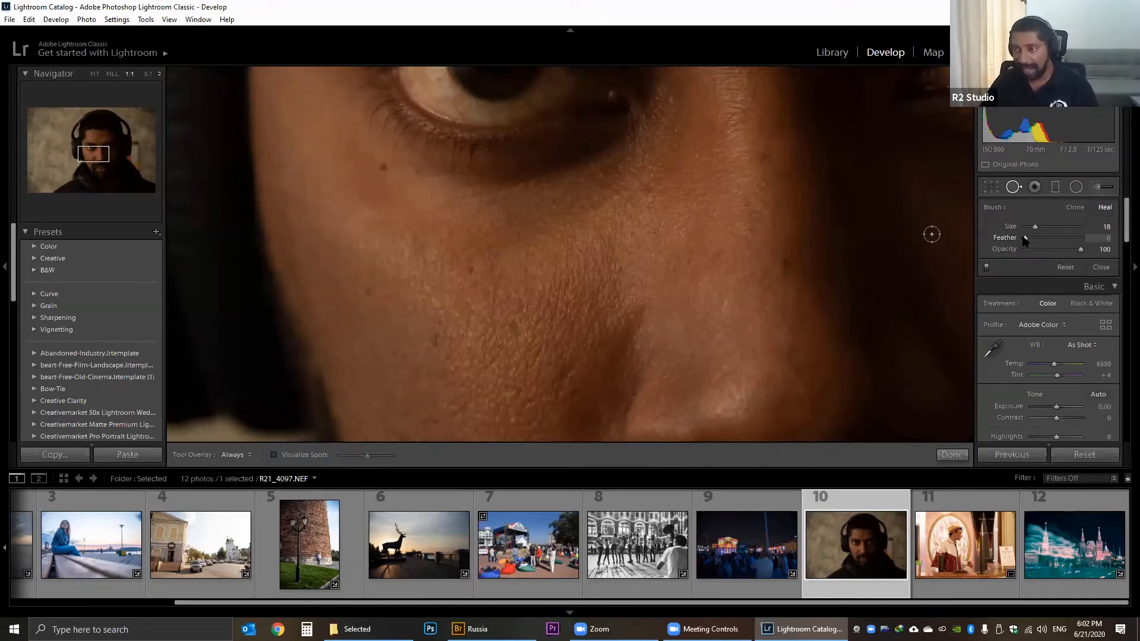
drag(1024, 239, 1048, 242)
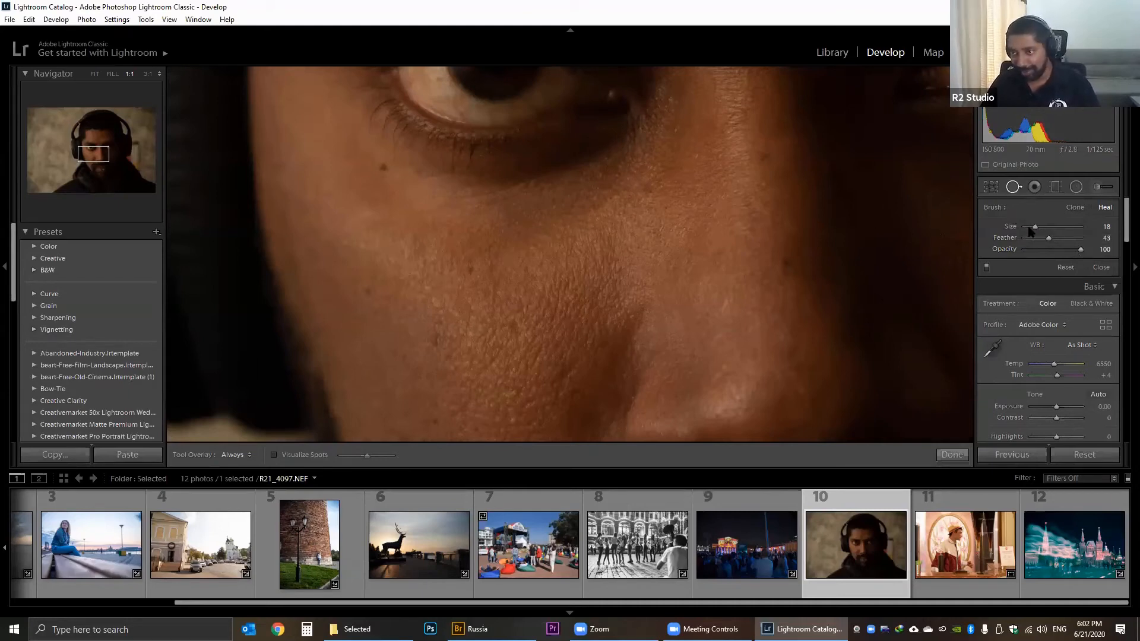
drag(1037, 227, 1038, 231)
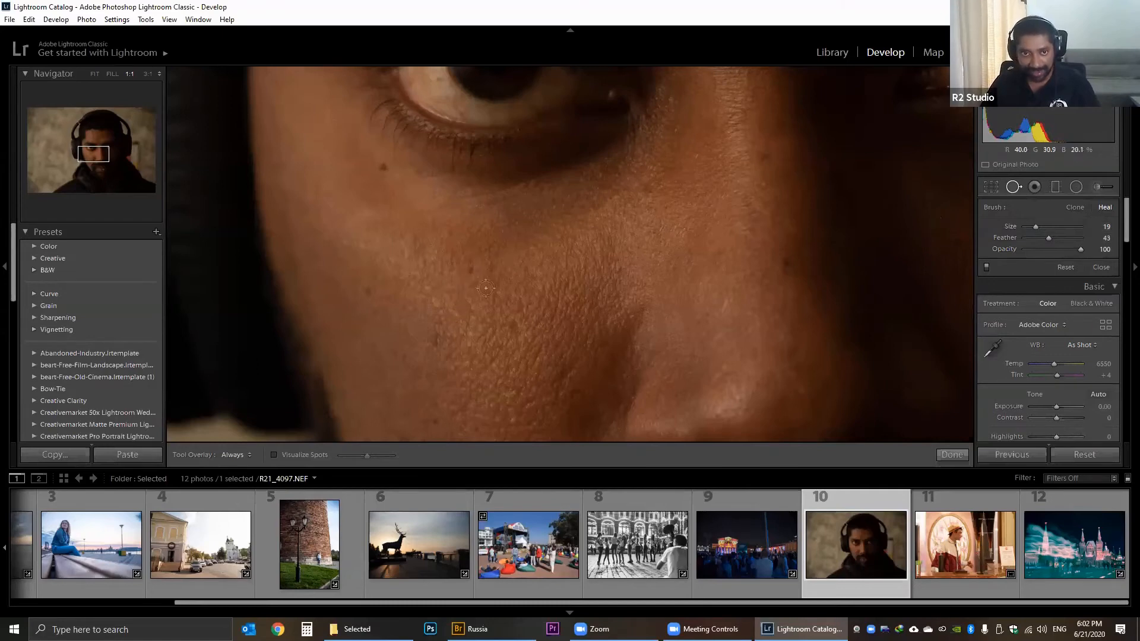
click(381, 166)
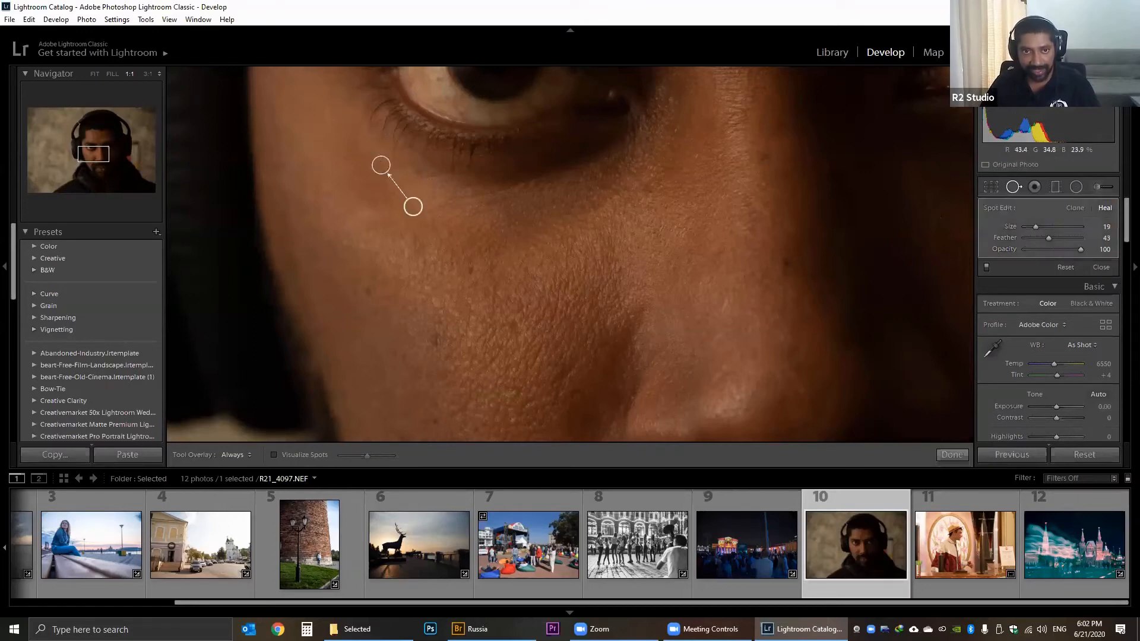
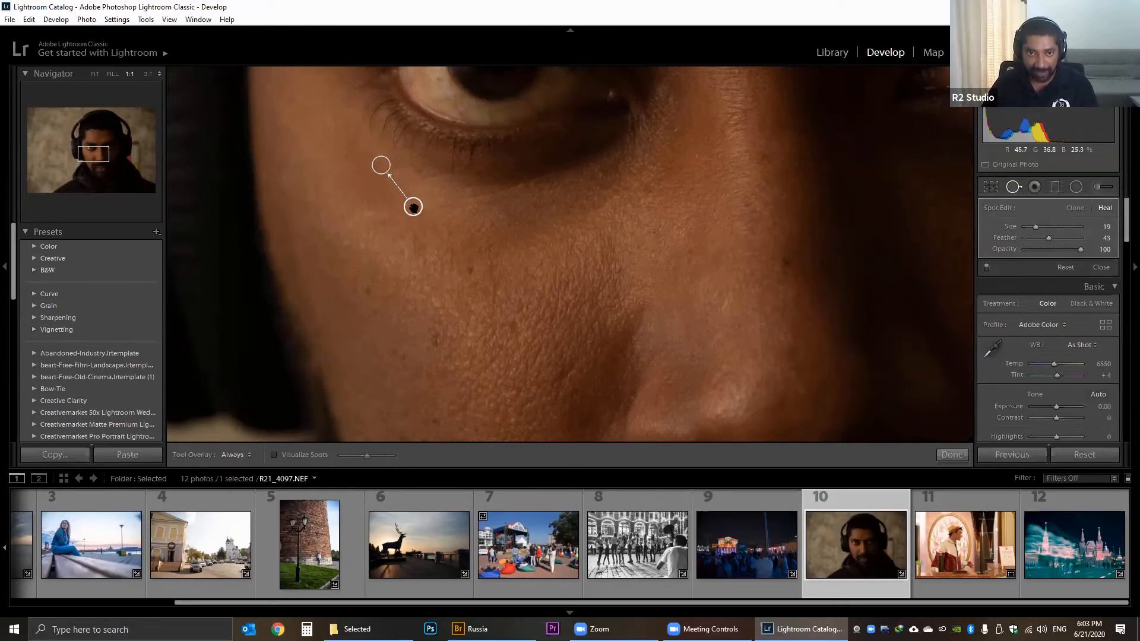
mouse_move(414, 207)
mouse_down()
mouse_move(361, 207)
mouse_move(336, 141)
mouse_up()
mouse_move(339, 187)
mouse_down()
mouse_move(418, 235)
mouse_move(369, 204)
mouse_move(348, 166)
mouse_move(353, 150)
mouse_up()
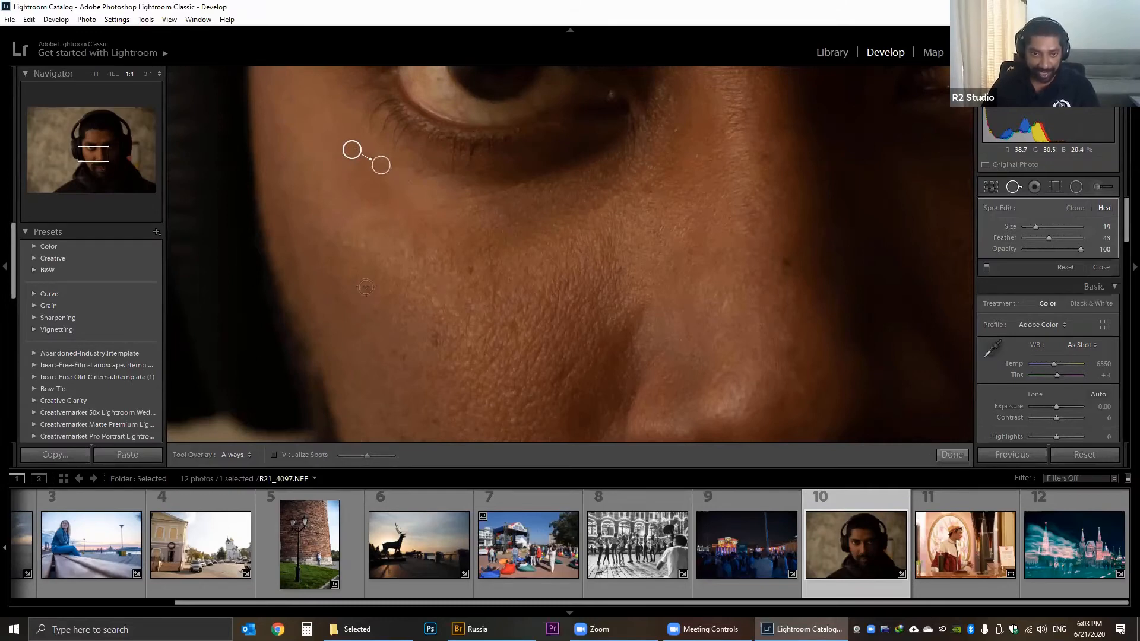
Heal the two small dark spots on the cheek, moving each sample source to closely matching skin just above it.
click(332, 301)
drag(331, 303, 355, 259)
click(469, 269)
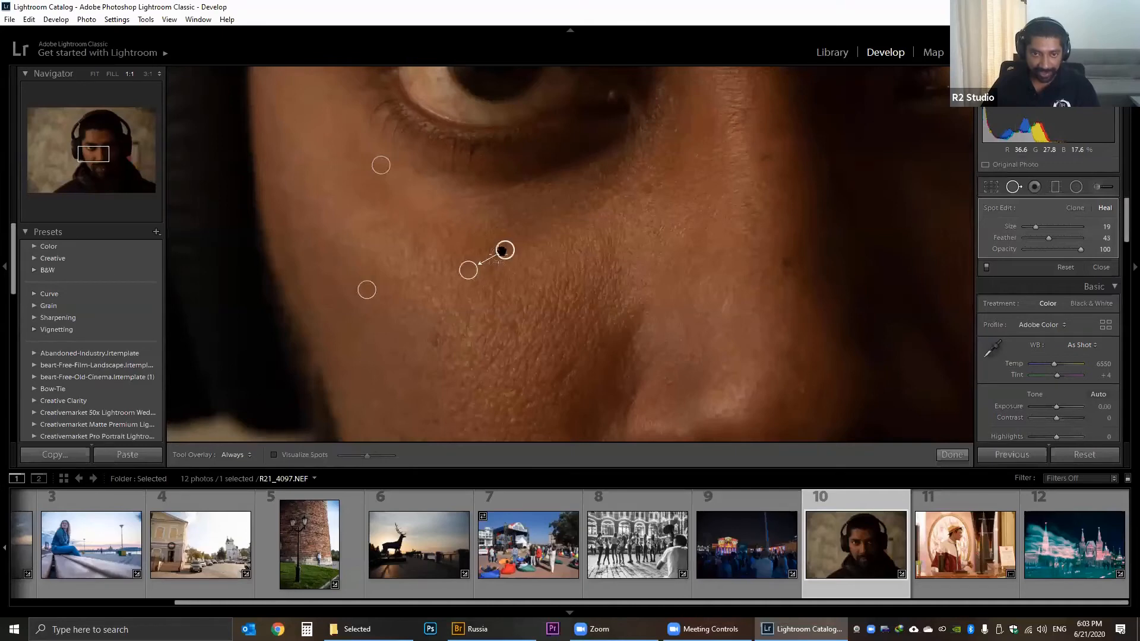
drag(503, 249, 478, 246)
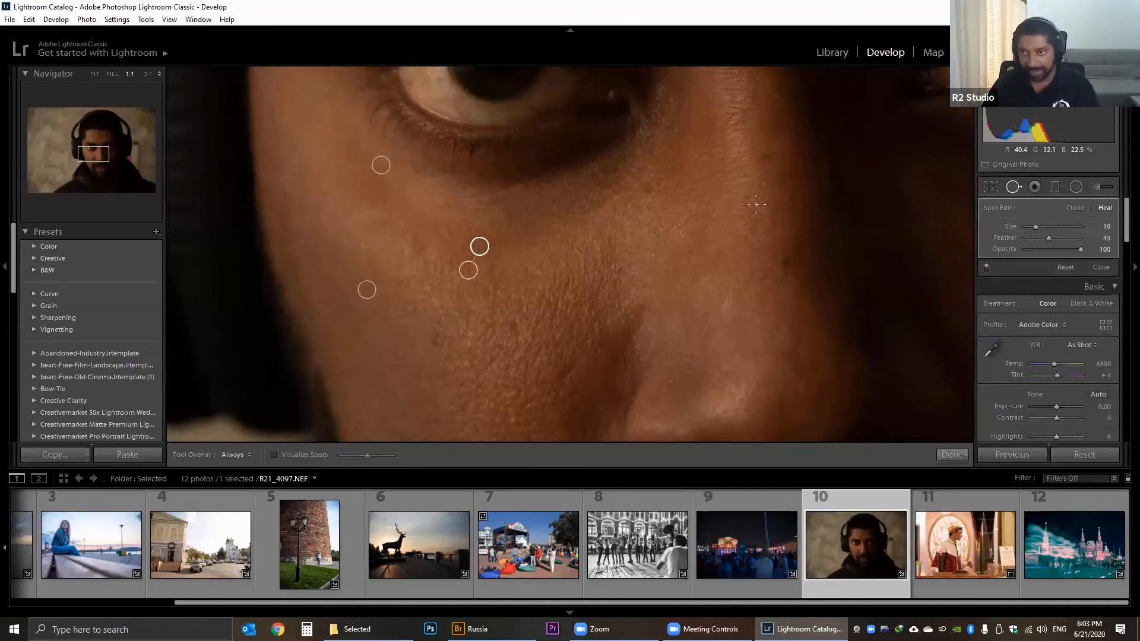
Heal the two dark spots along the side of the nose with samples from adjacent skin, and compare with the original.
click(768, 158)
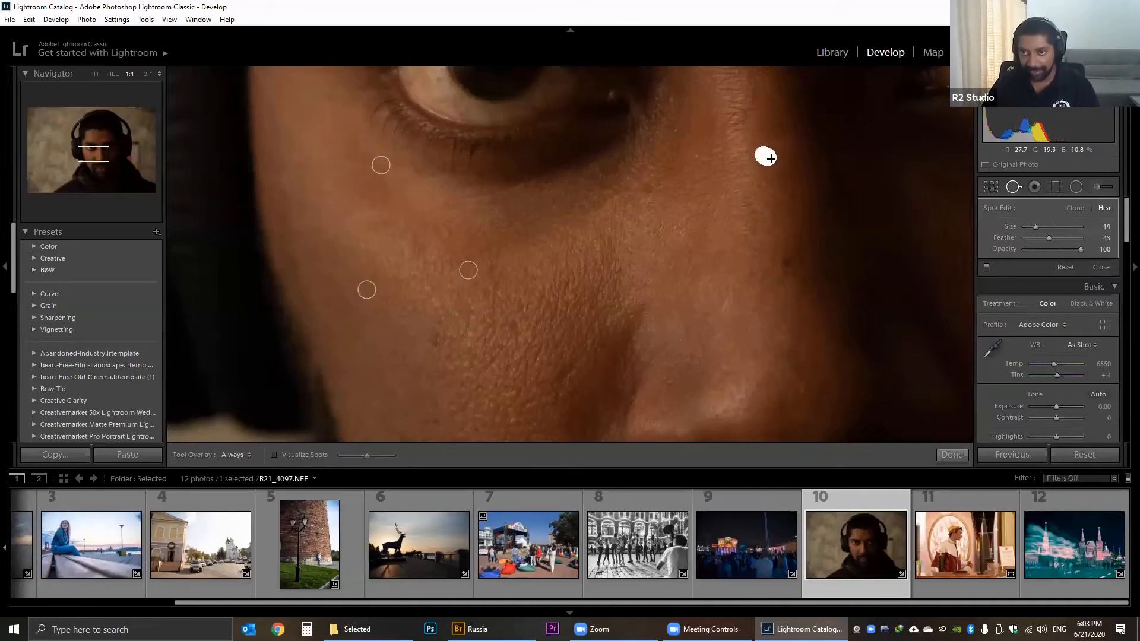
drag(804, 175, 753, 183)
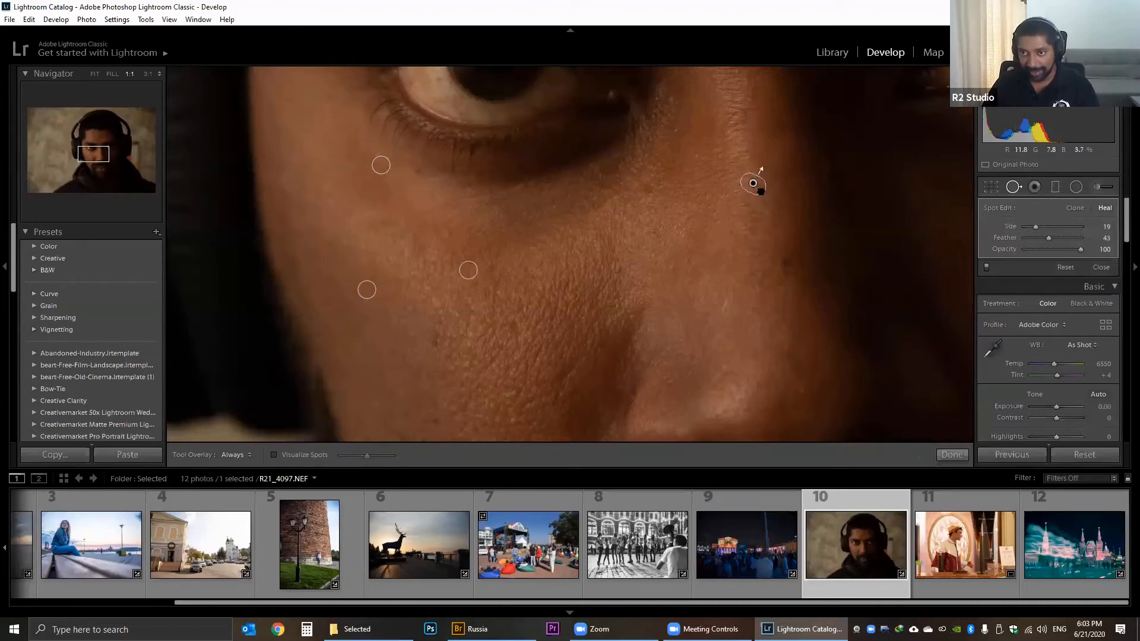
click(786, 263)
drag(784, 204, 760, 228)
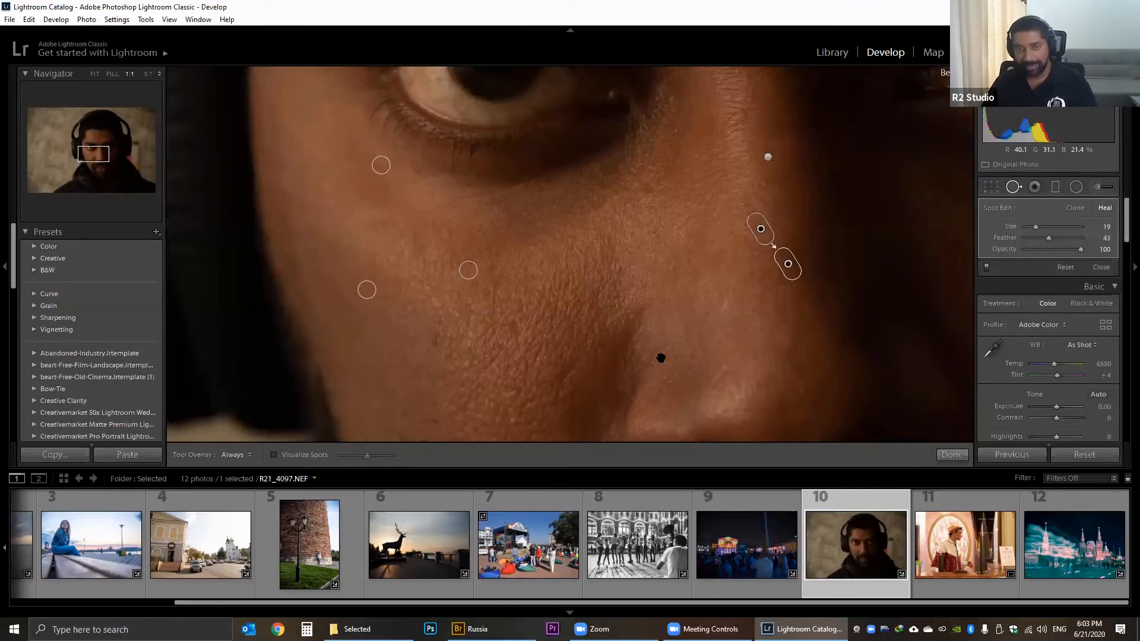
key(backslash)
key(backslash)
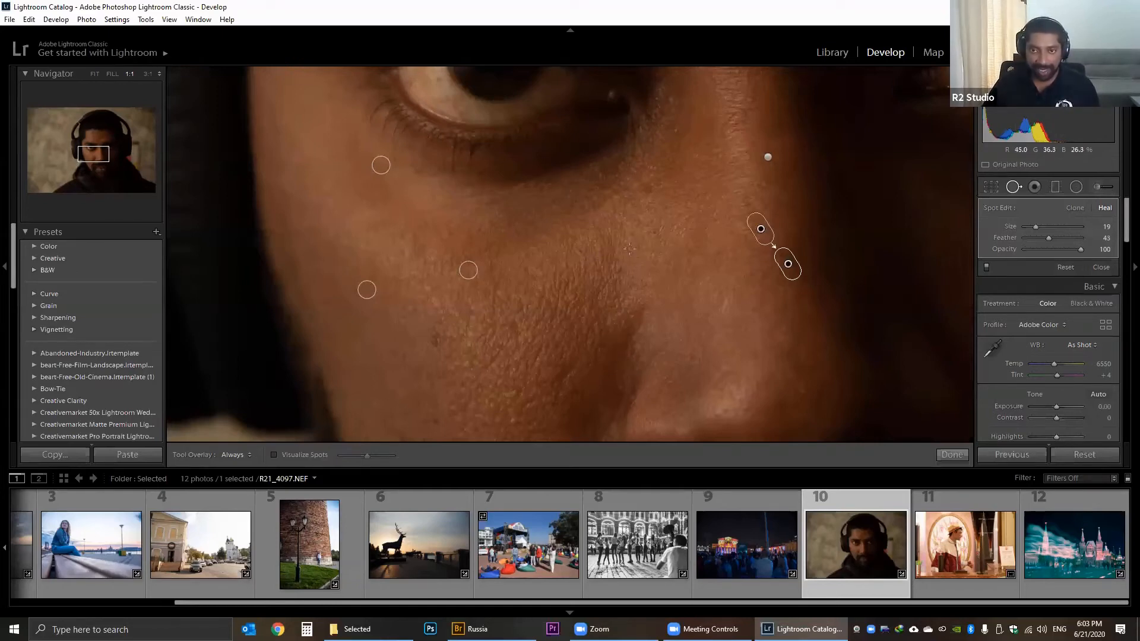
Heal the small spot between the inner eye corner and the nose with brush size 12, sampling skin just below it.
click(628, 200)
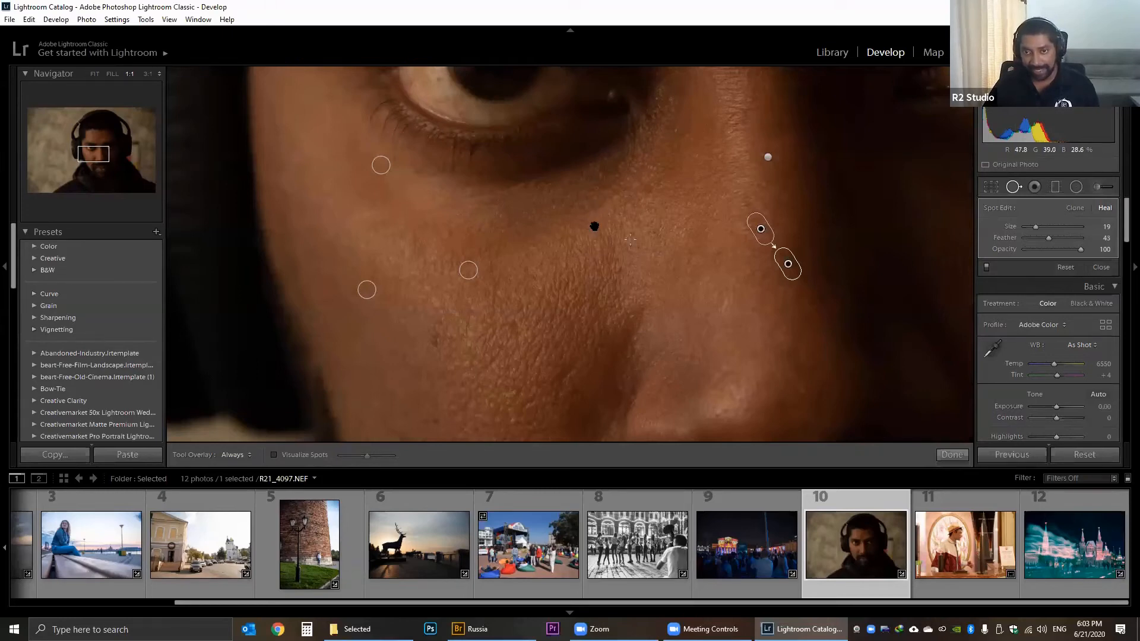
drag(644, 99, 605, 329)
scroll(603, 204, up, 2)
scroll(575, 301, down, 6)
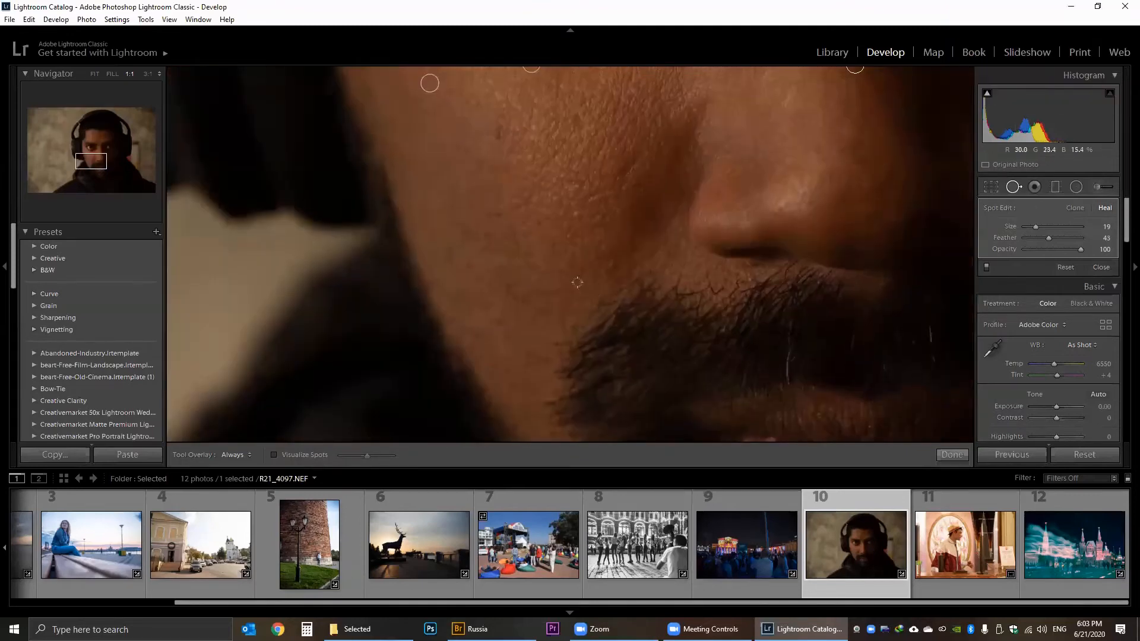
scroll(642, 283, up, 4)
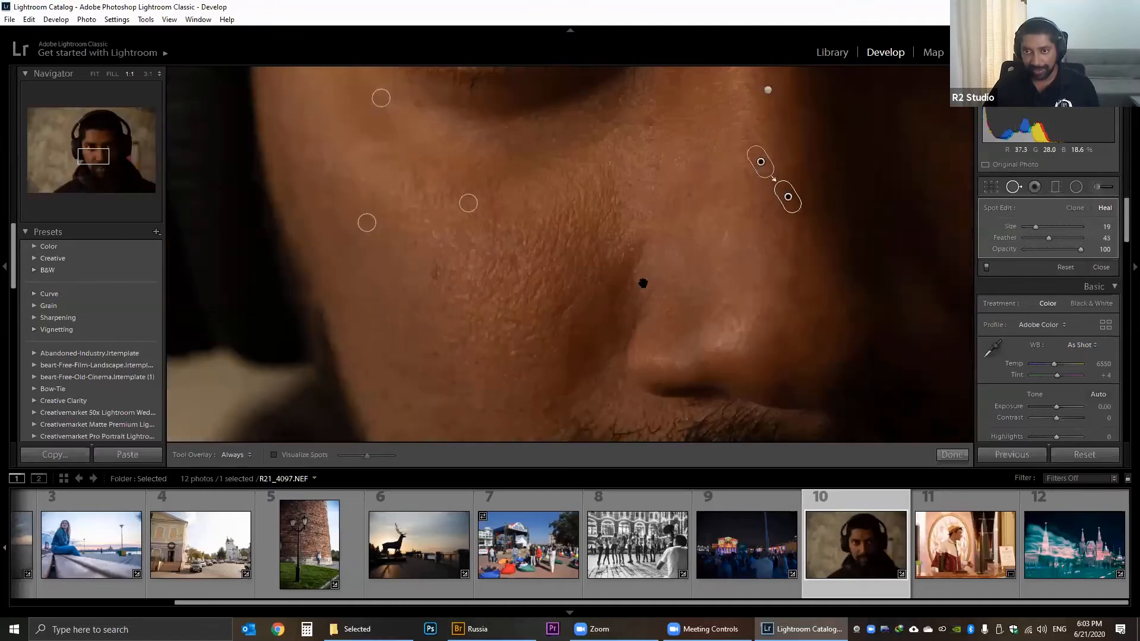
drag(678, 275, 679, 285)
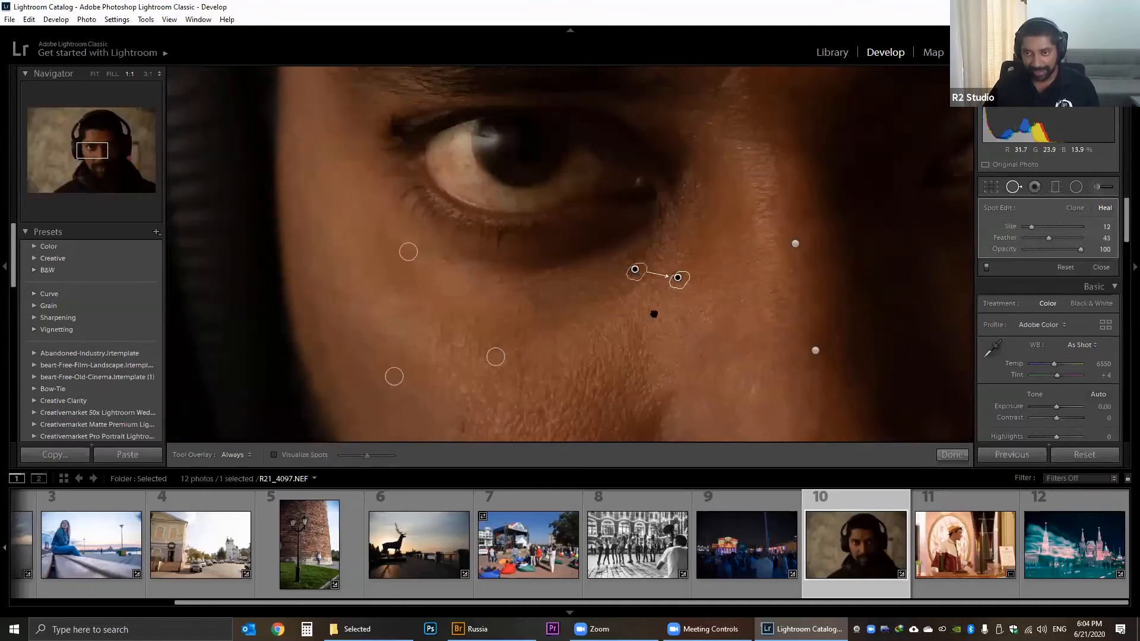
mouse_move(634, 276)
mouse_down()
mouse_move(654, 310)
mouse_move(617, 311)
mouse_up()
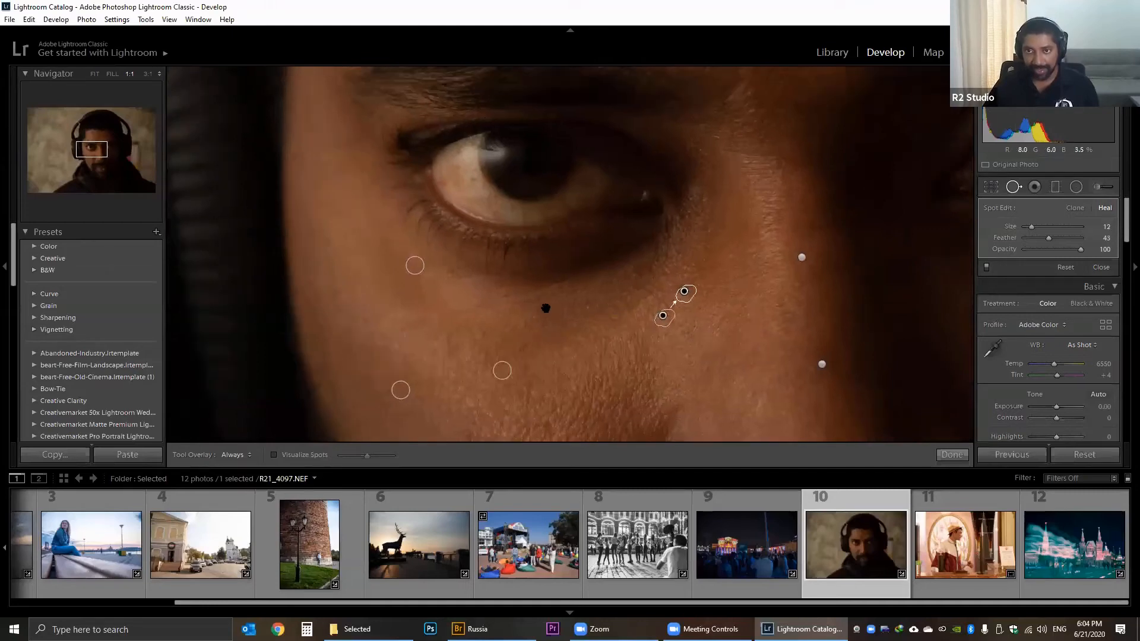
Heal the stray white hair above the forehead hairline with brush size 12, close spot removal, and show the whole photo.
scroll(624, 317, up, 5)
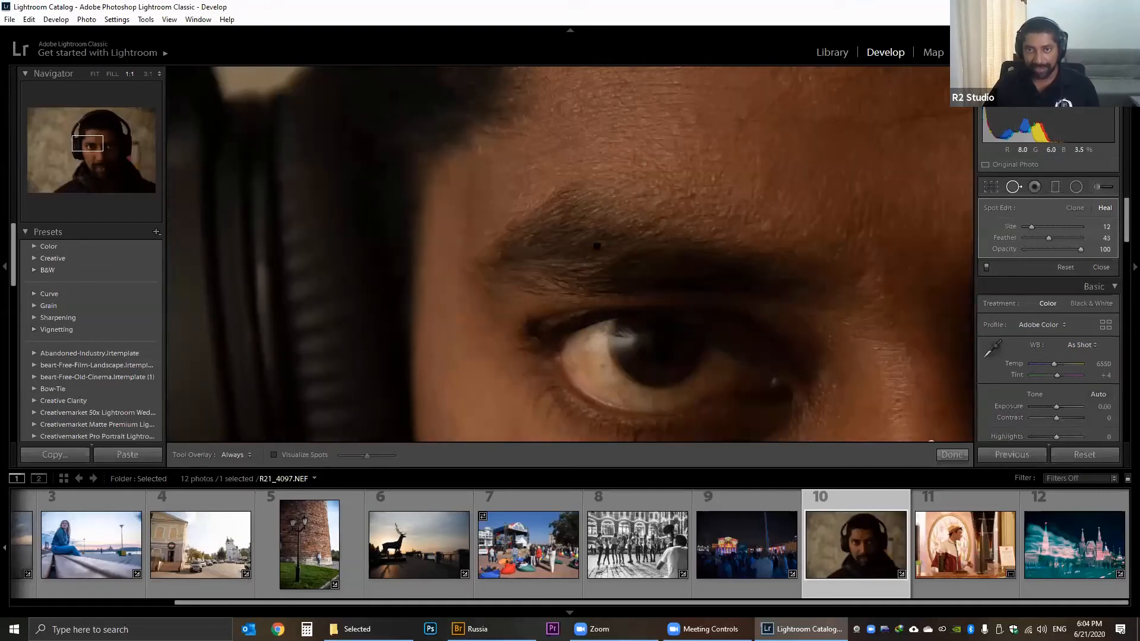
scroll(664, 299, up, 2)
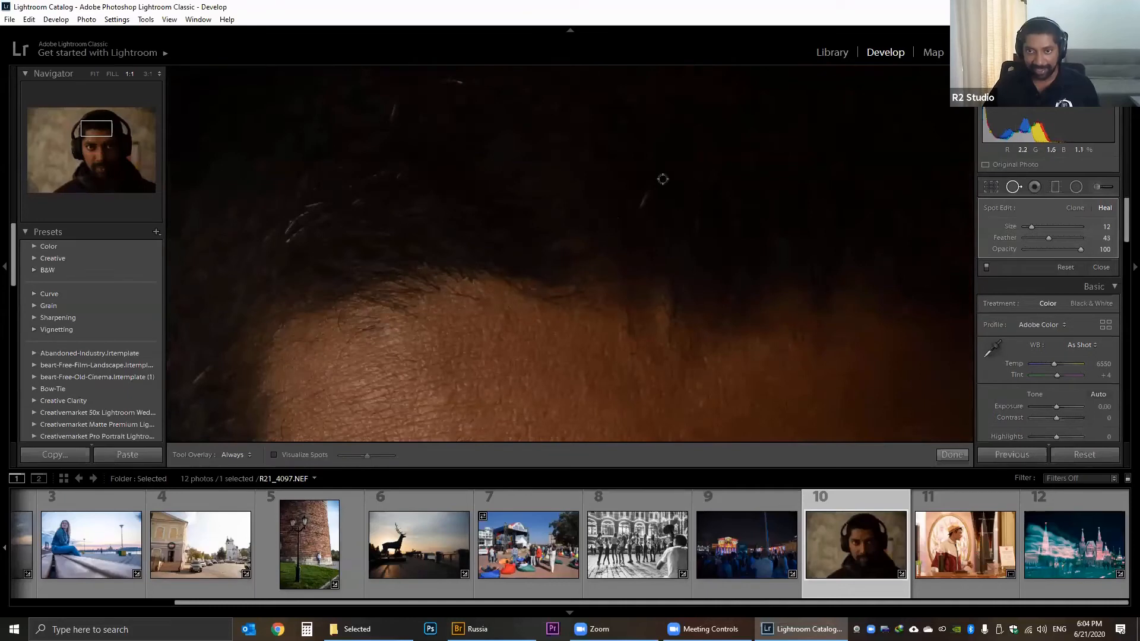
drag(649, 187, 637, 213)
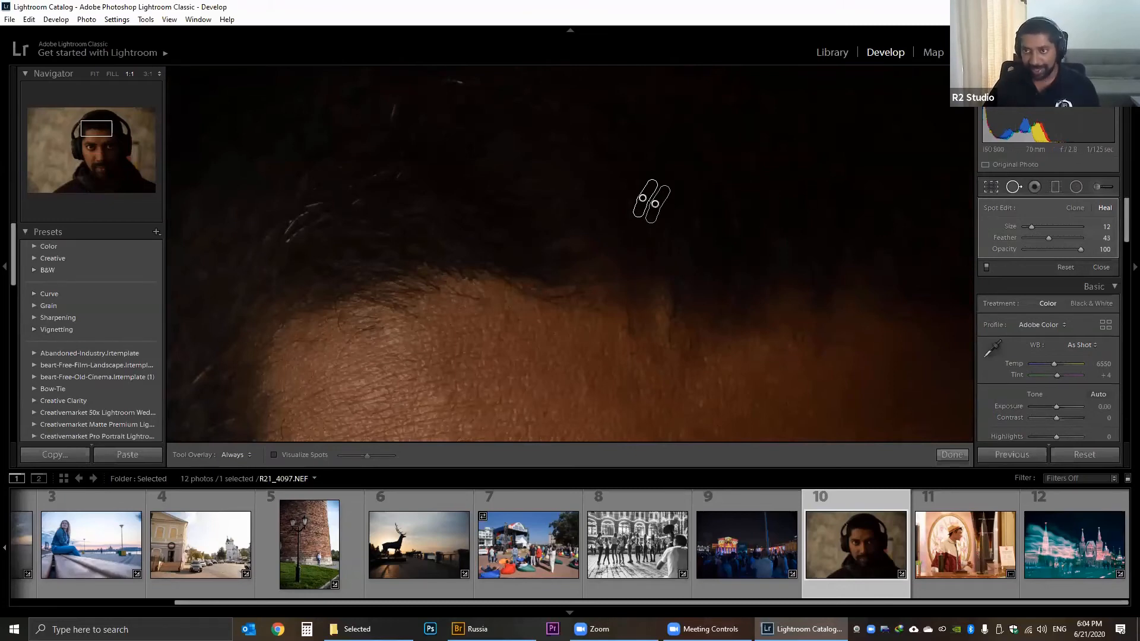
click(991, 187)
double_click(646, 262)
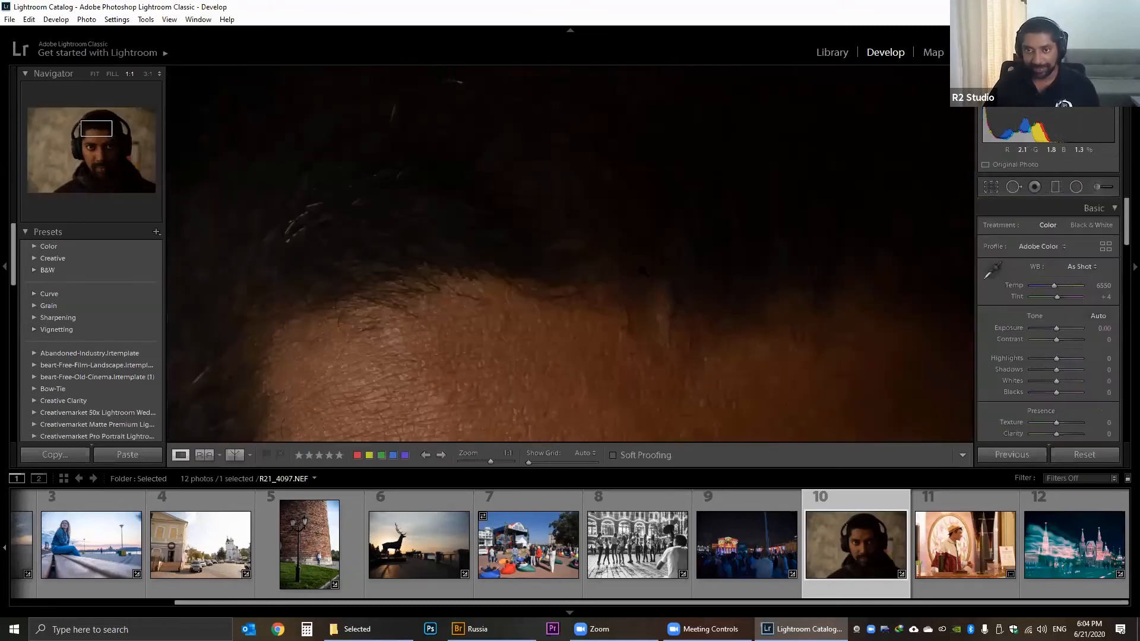
key(z)
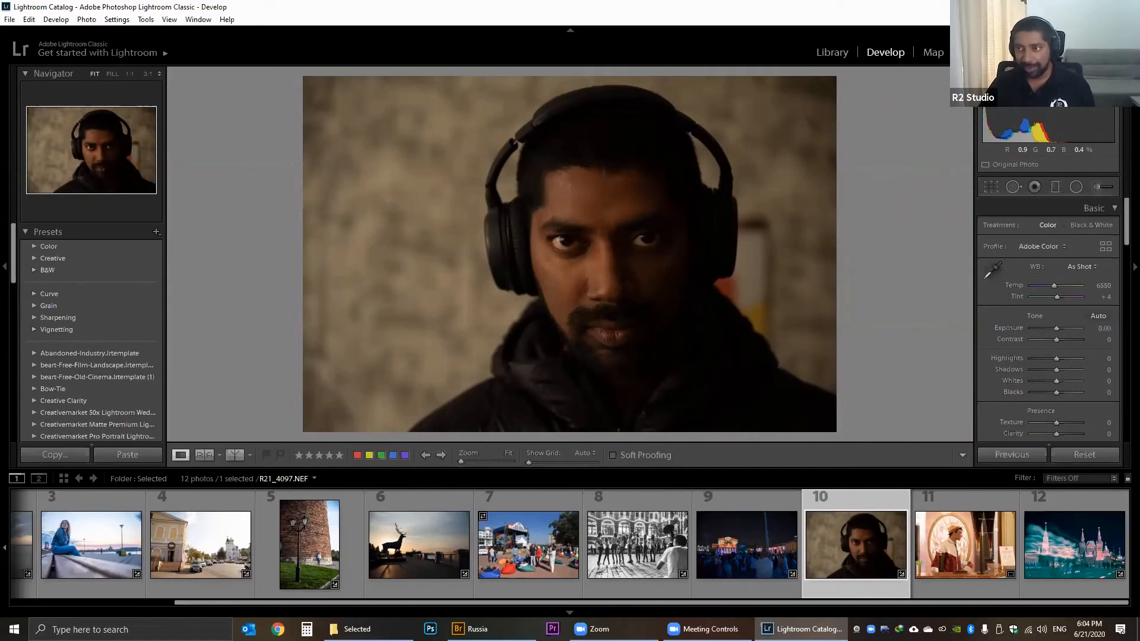
Paint over the forehead, cheeks, nose and beard with an adjustment brush at exposure 1.00, size 13.9 and feather 43.
click(1099, 188)
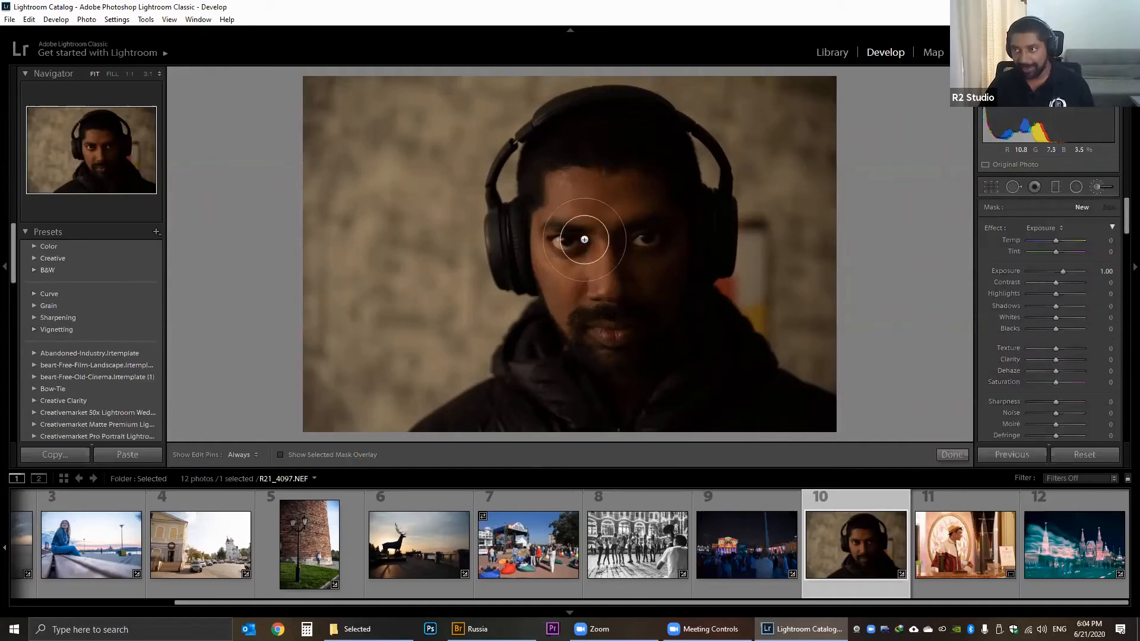
click(628, 218)
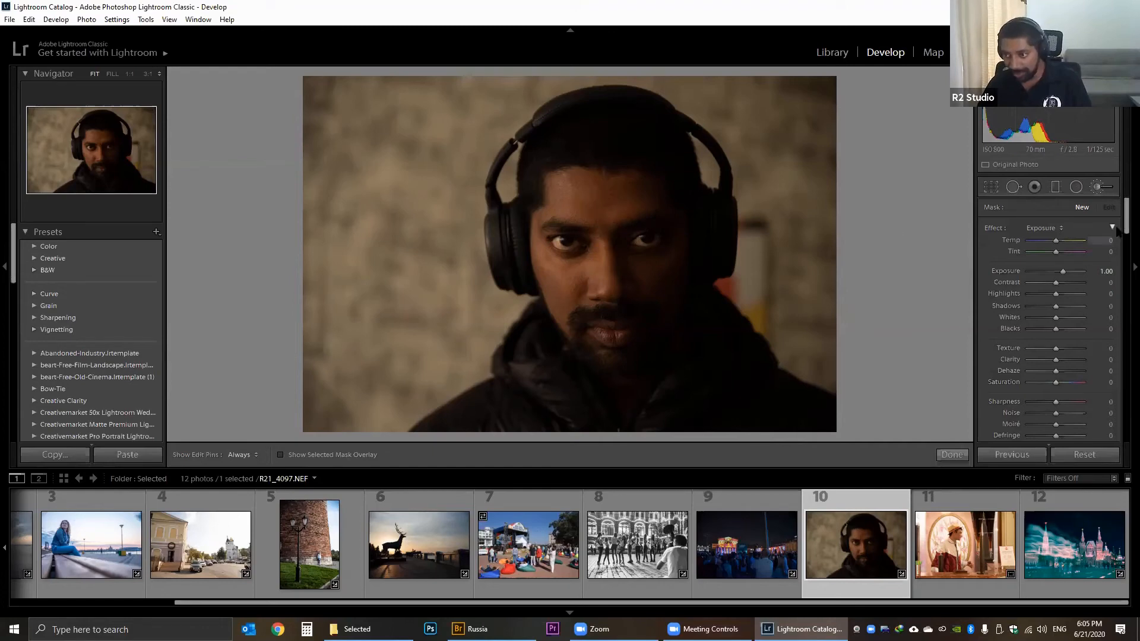
scroll(1124, 223, down, 4)
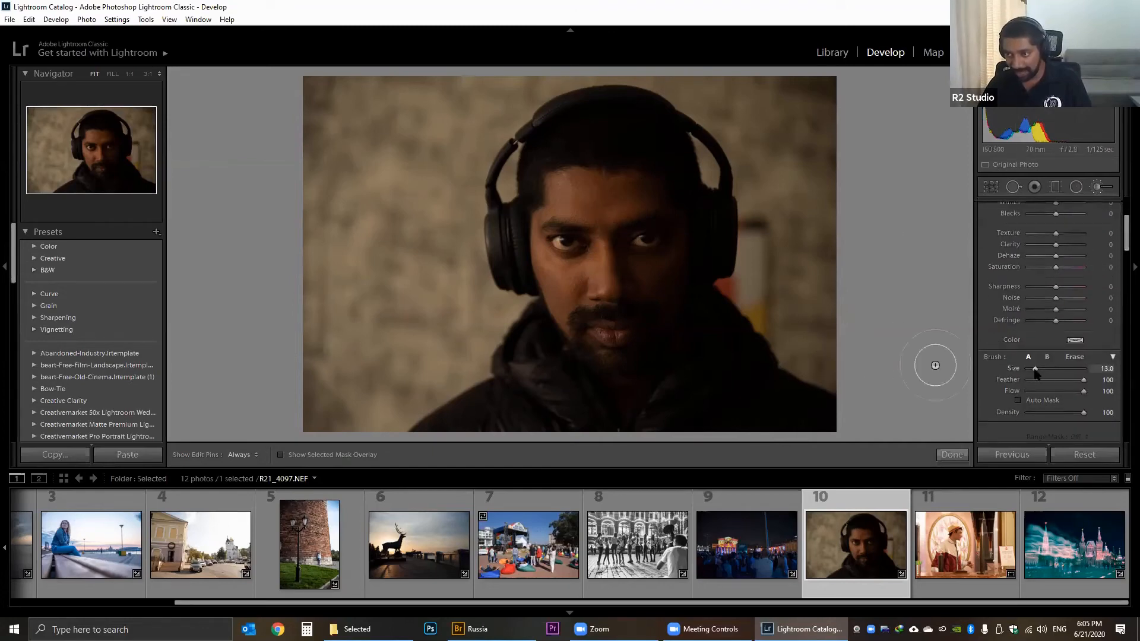
drag(1035, 370, 1038, 369)
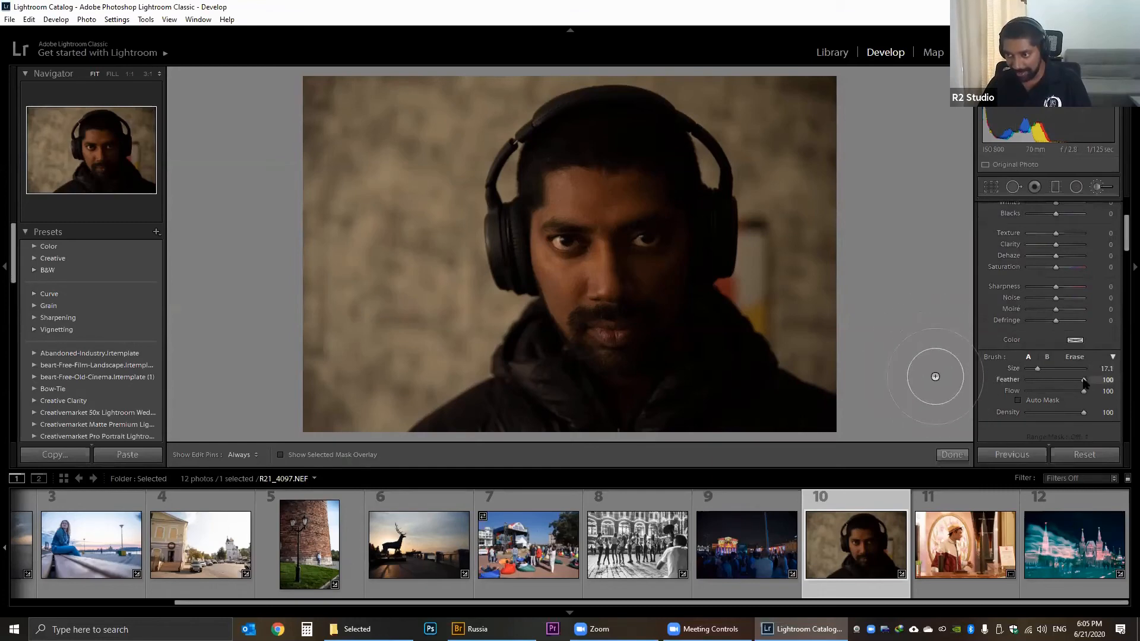
click(1053, 382)
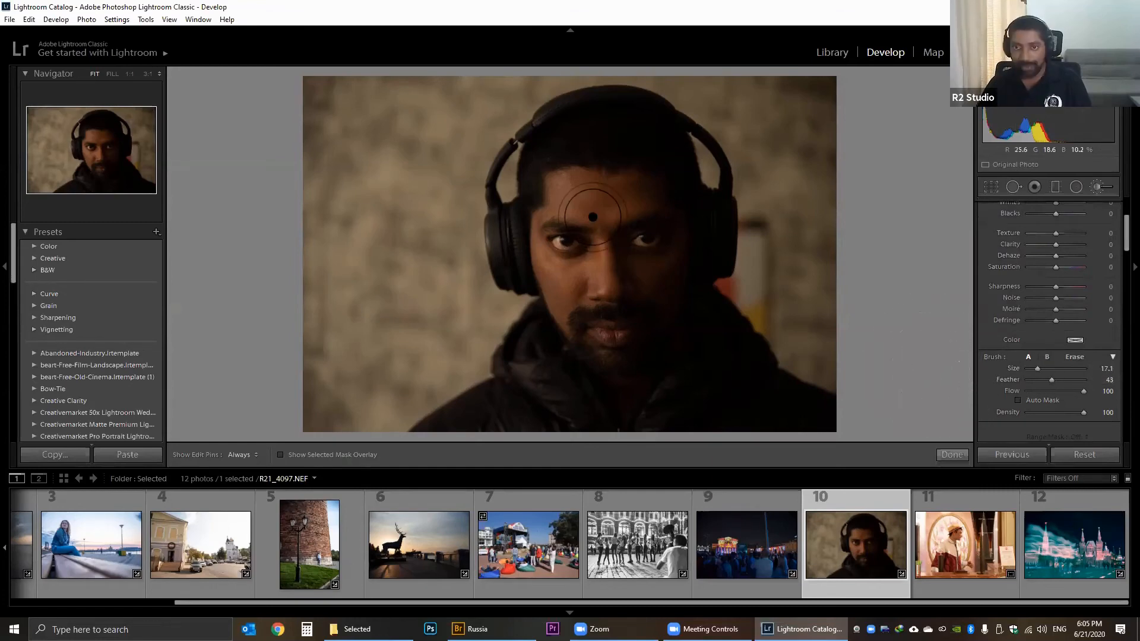
click(1038, 372)
drag(1037, 371, 1036, 369)
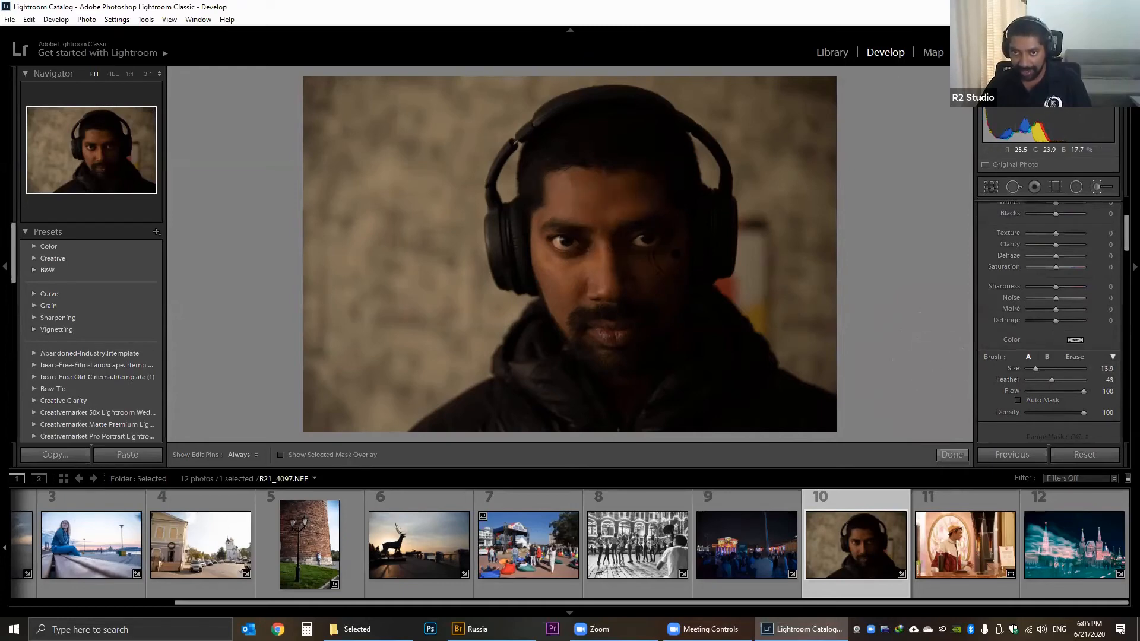
key(h)
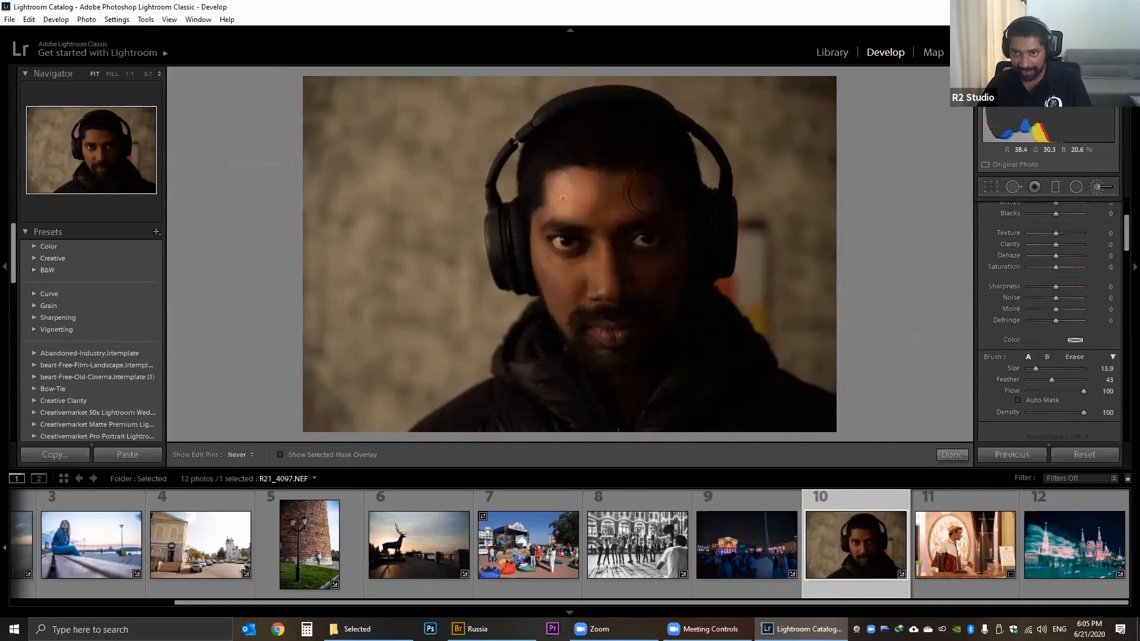
mouse_move(672, 287)
mouse_down()
mouse_move(640, 333)
mouse_move(571, 304)
mouse_move(557, 208)
mouse_move(604, 298)
mouse_move(587, 261)
mouse_move(651, 254)
mouse_move(606, 331)
mouse_move(573, 197)
mouse_move(653, 253)
mouse_move(601, 339)
mouse_move(578, 223)
mouse_move(599, 260)
mouse_up()
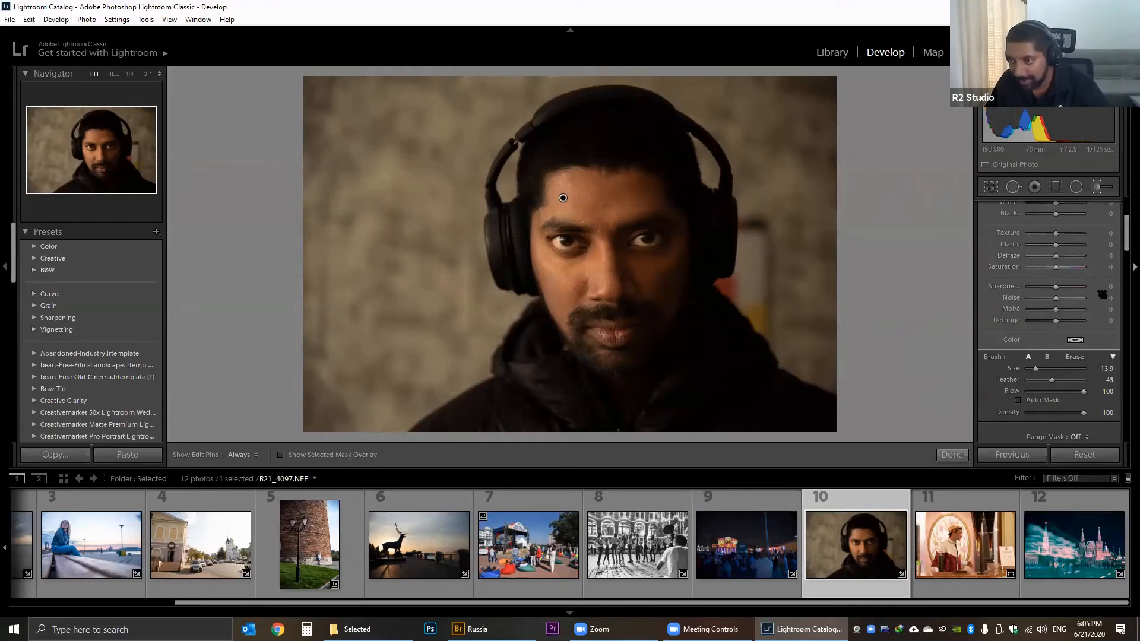
Set the exposure of the face brush adjustment to 1.48.
scroll(1123, 220, down, 2)
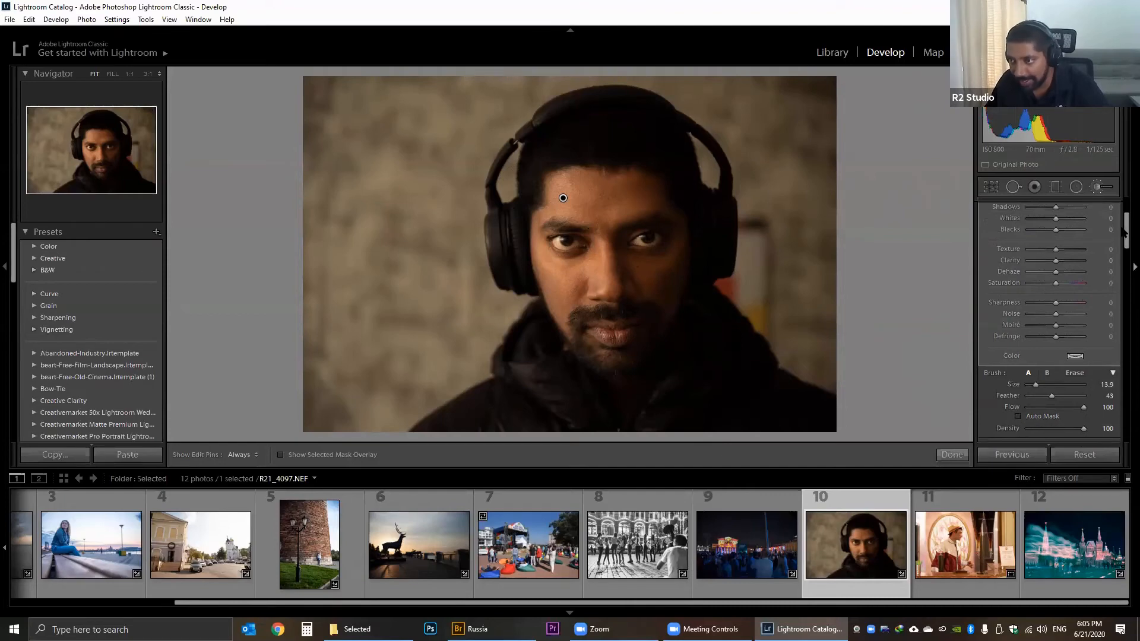
scroll(1124, 226, up, 4)
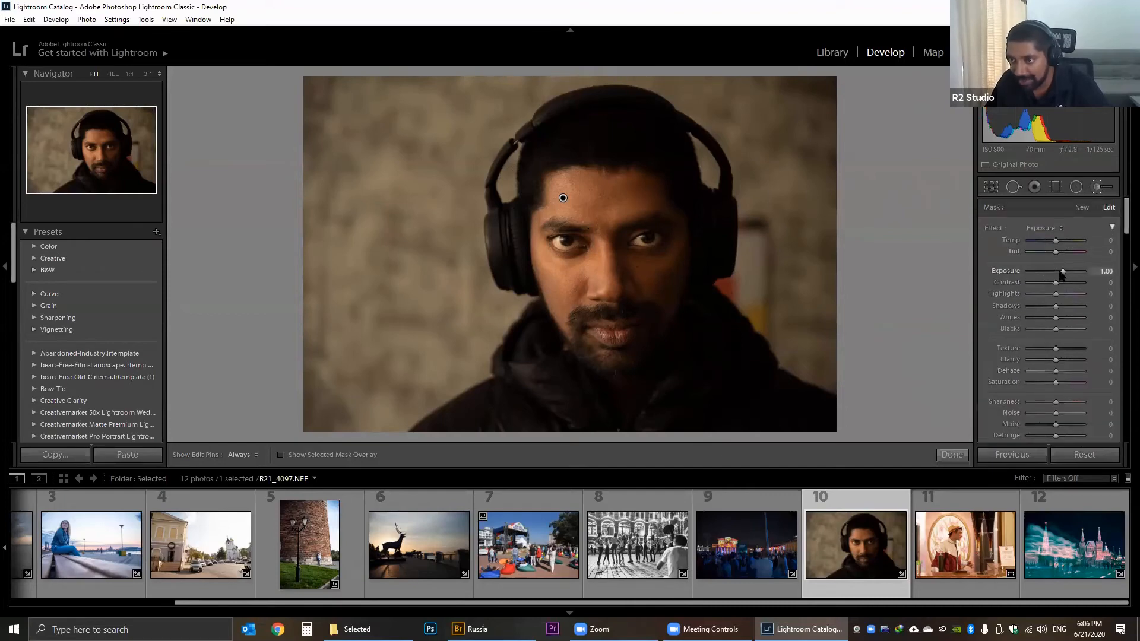
drag(1059, 270, 1054, 271)
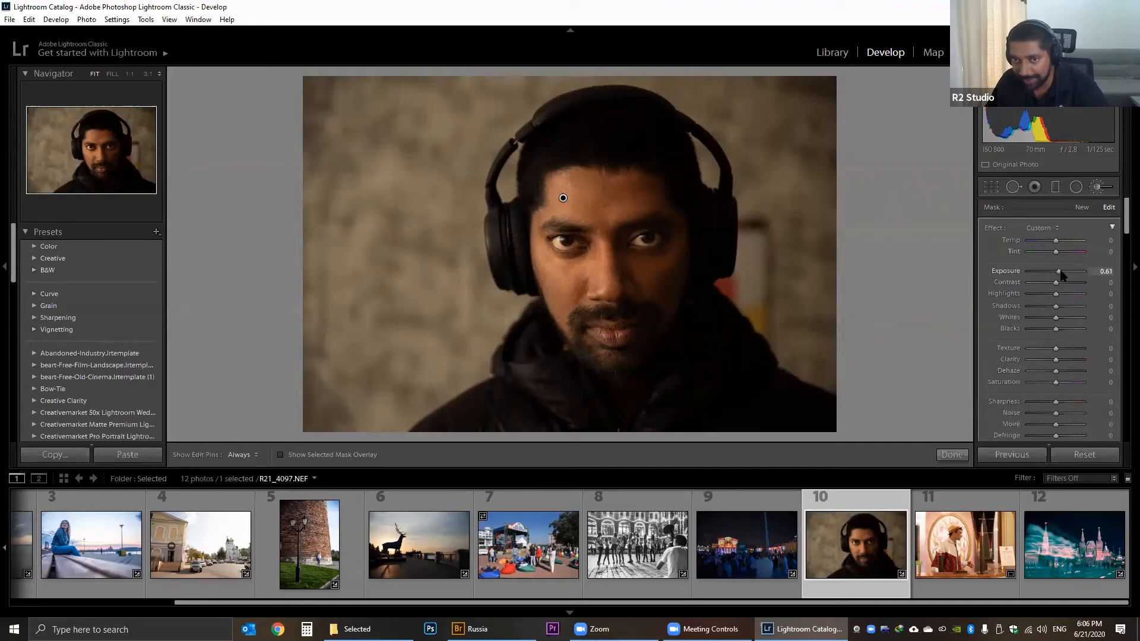
click(1065, 273)
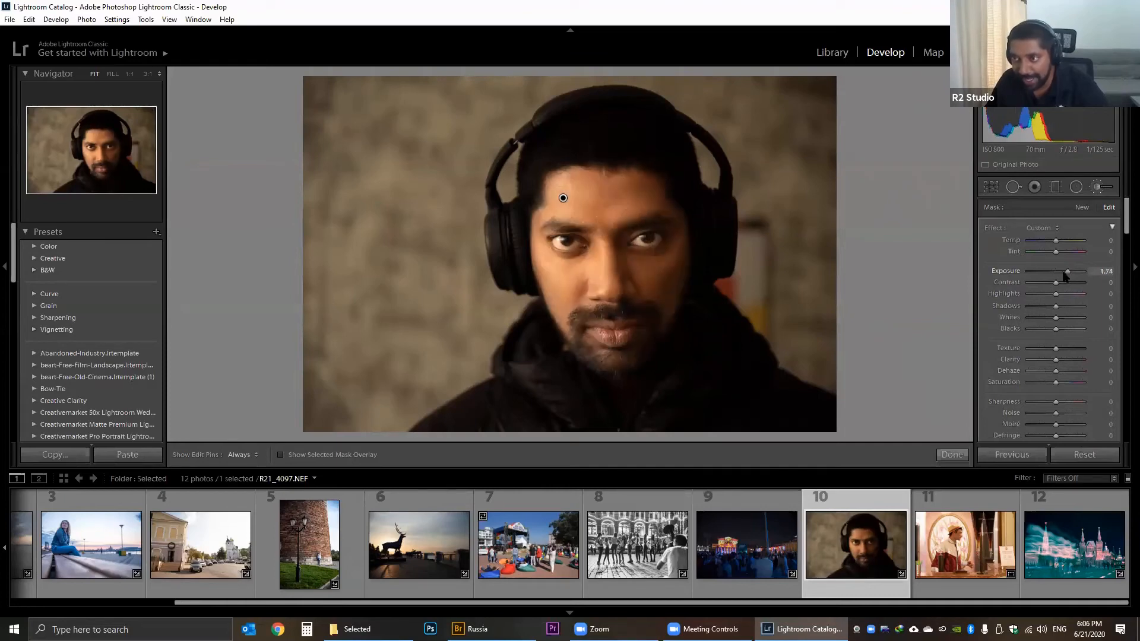
drag(1064, 273, 1064, 273)
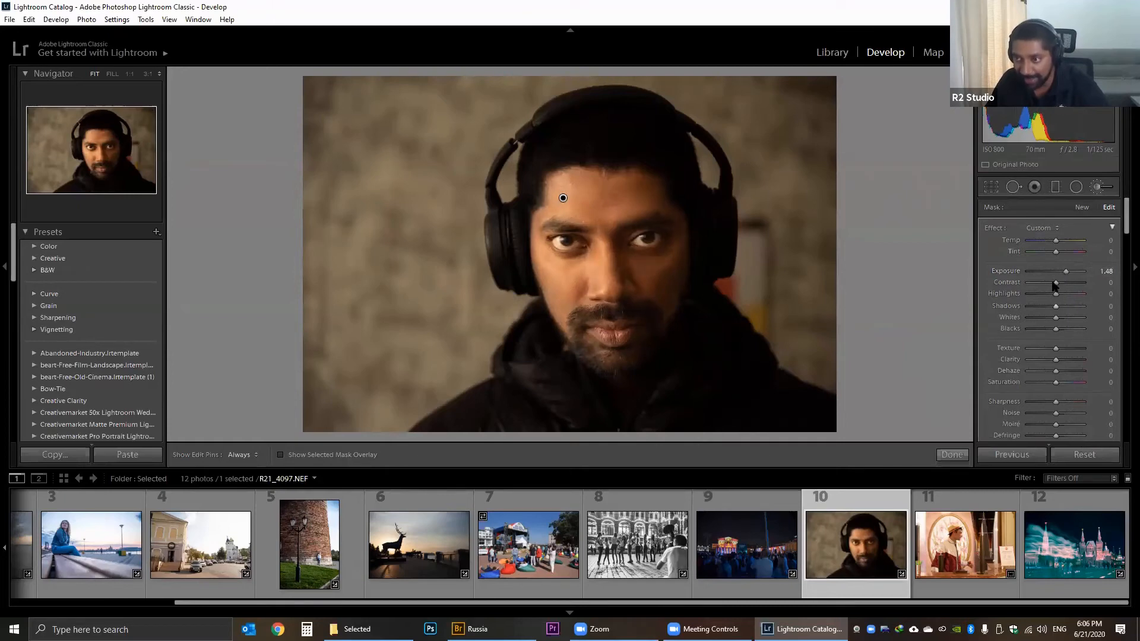
Set the face adjustment's contrast to 33, highlights to -57, shadows to 20, blacks to -13 and texture to 22.
click(1061, 283)
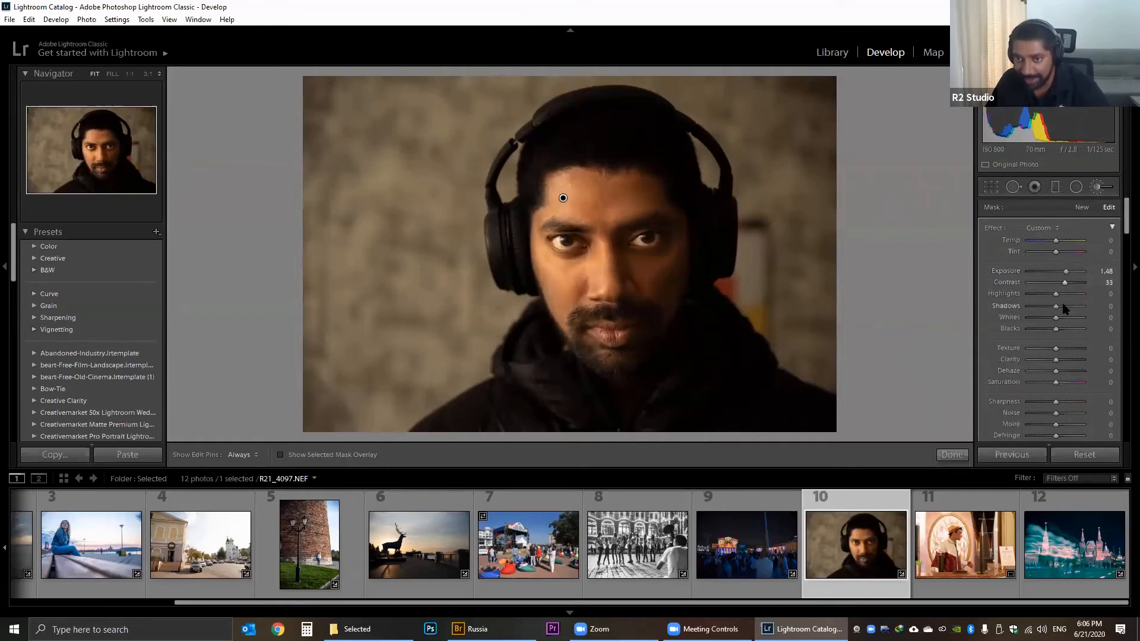
click(1061, 306)
drag(1062, 309, 1070, 307)
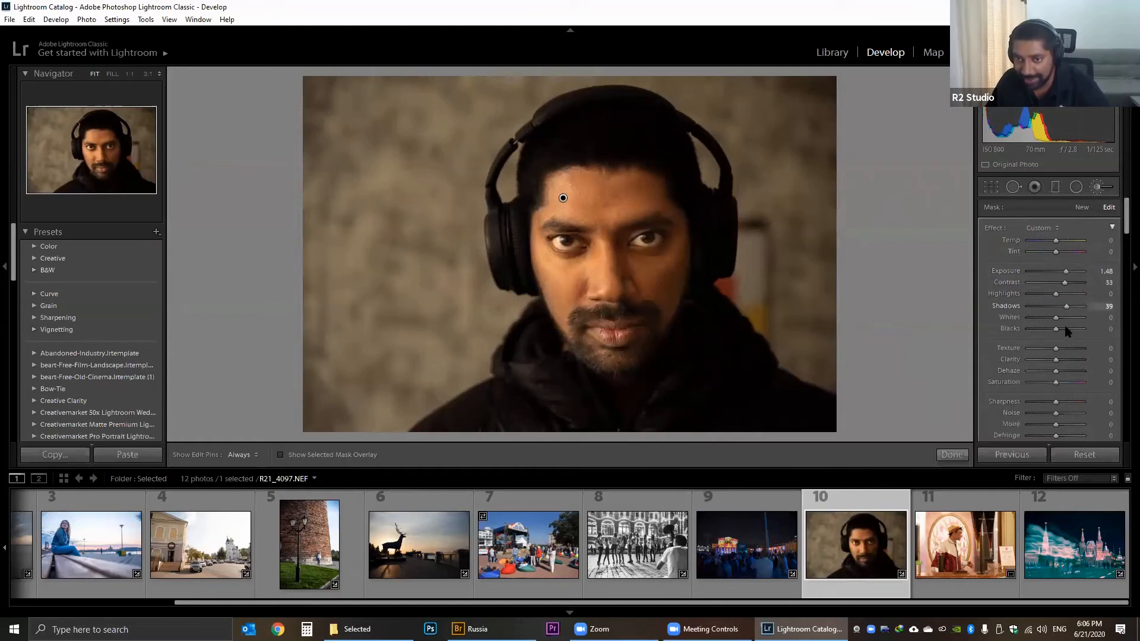
drag(1055, 328, 1052, 328)
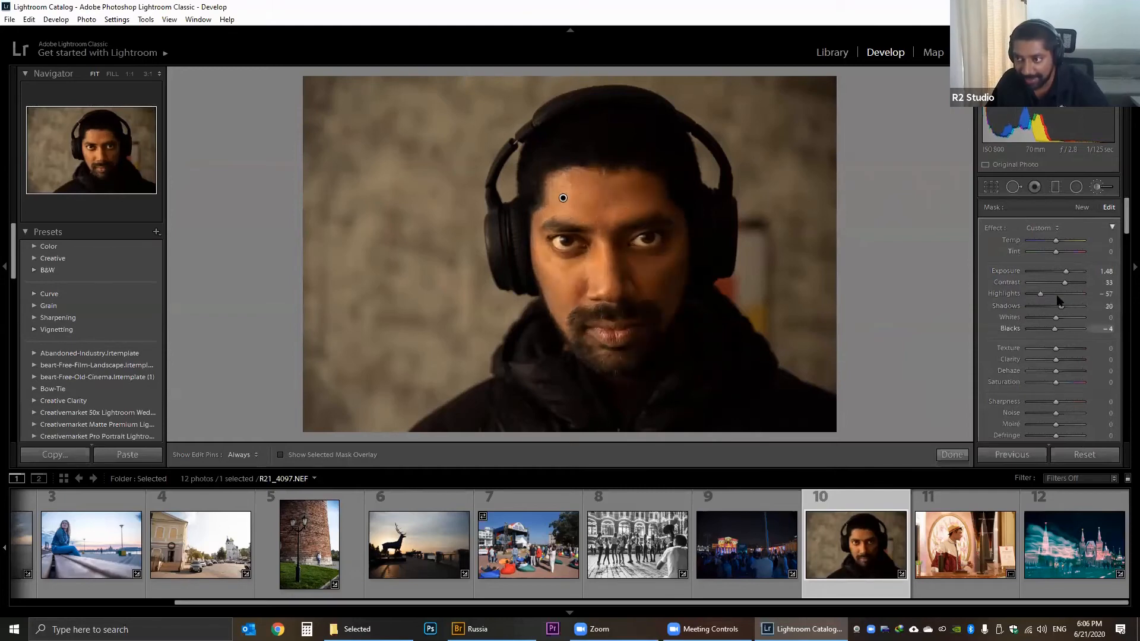
click(1062, 349)
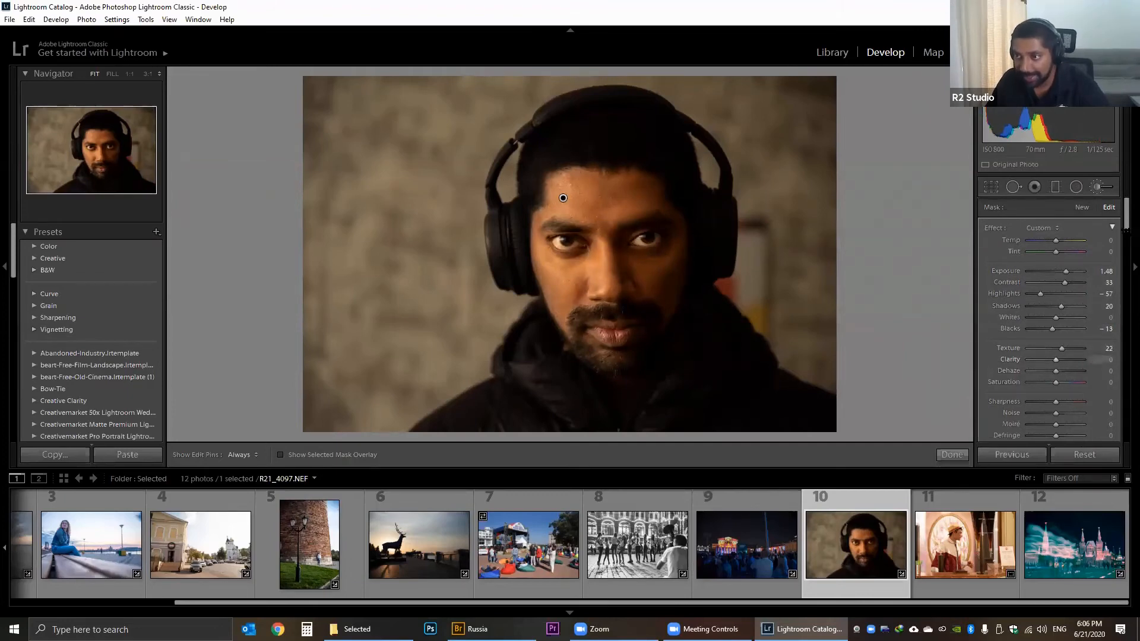
Compare the brushed portrait with its unedited original several times.
scroll(1040, 359, down, 2)
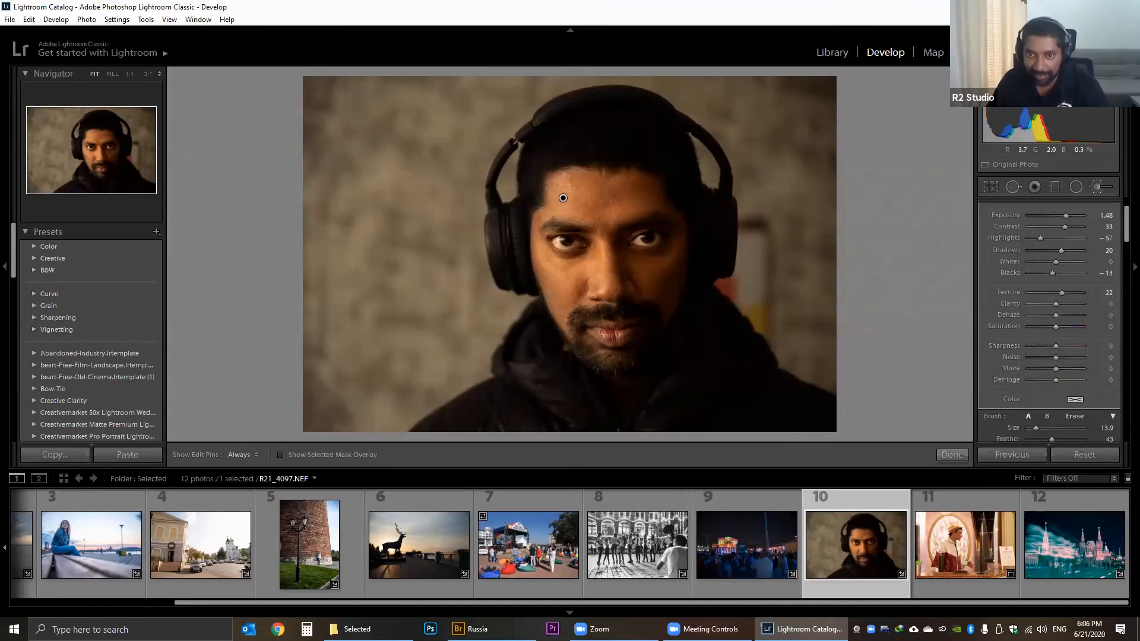
key(backslash)
key(backslash)
key(backslash)
key(backslash)
key(backslash)
key(backslash)
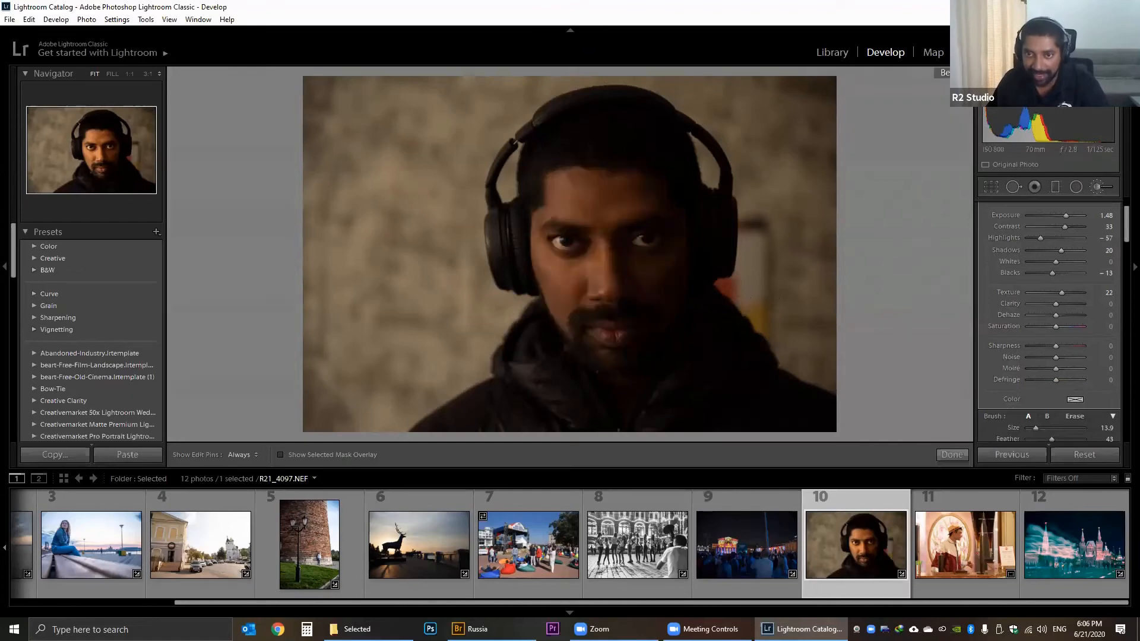
key(backslash)
key(backslash)
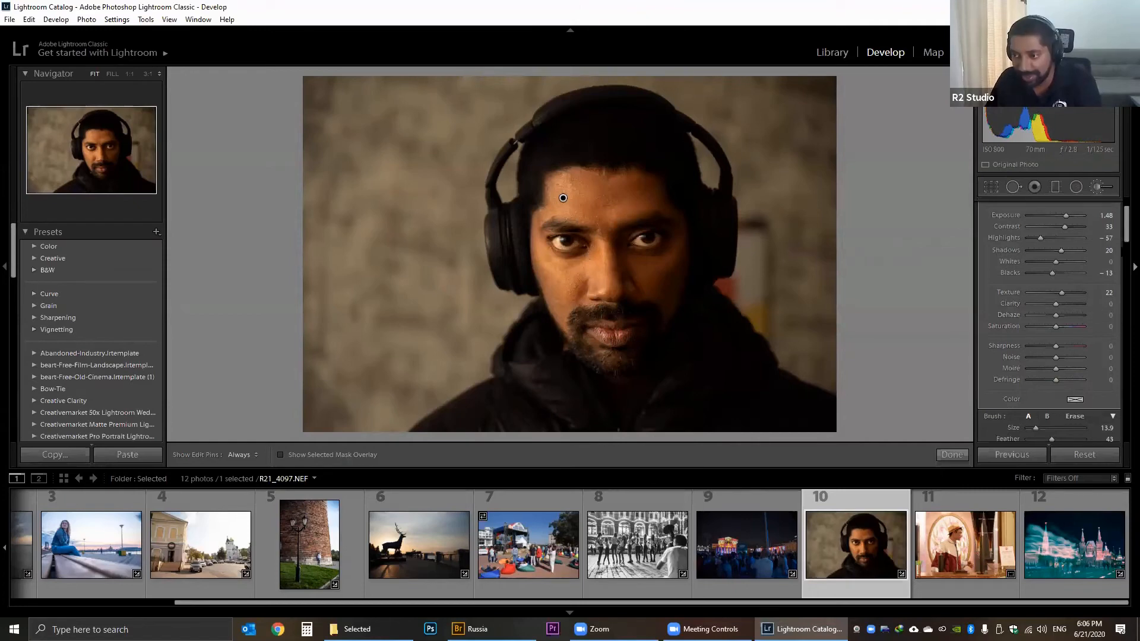
Try erasing the brushed adjustment from the upper forehead with a size 5 eraser at feather 100, and undo it.
scroll(1074, 365, down, 2)
click(1074, 361)
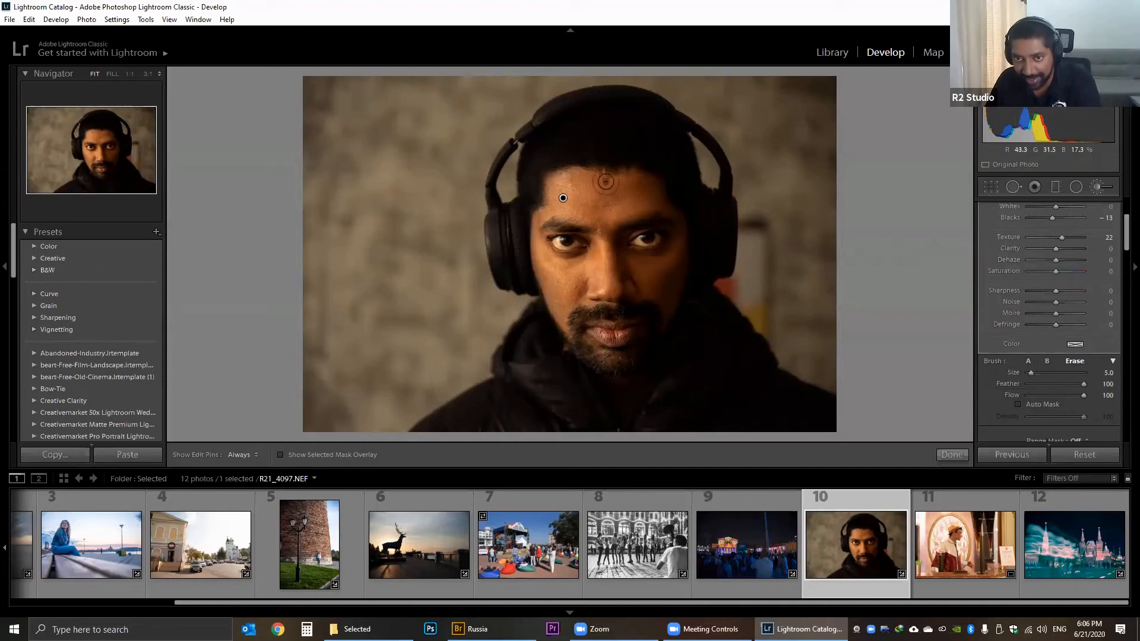
key(h)
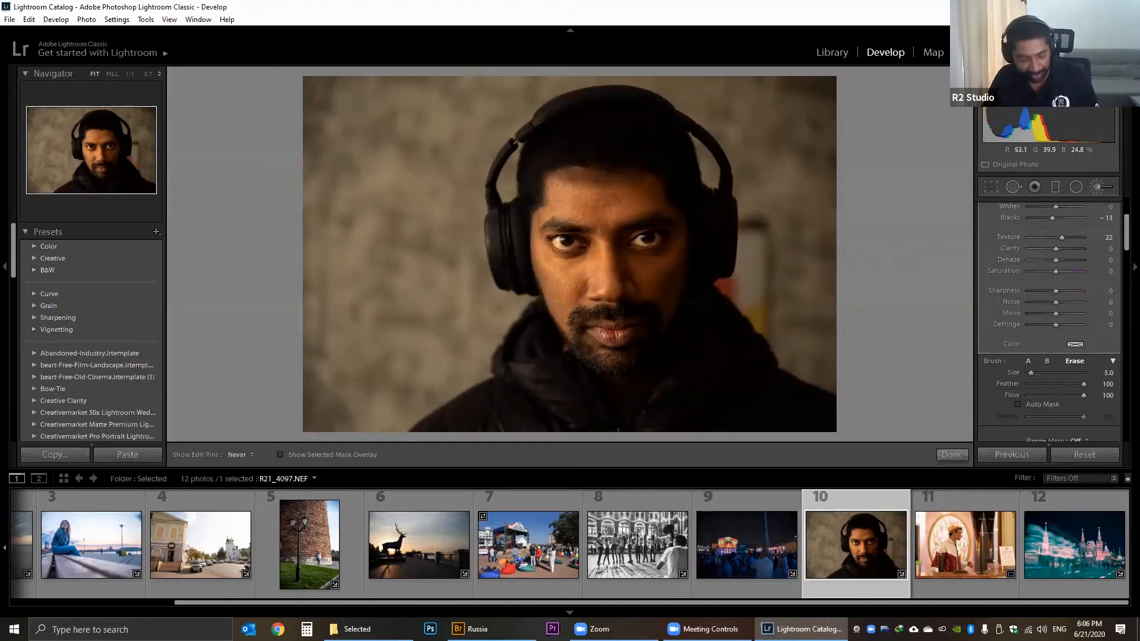
key(h)
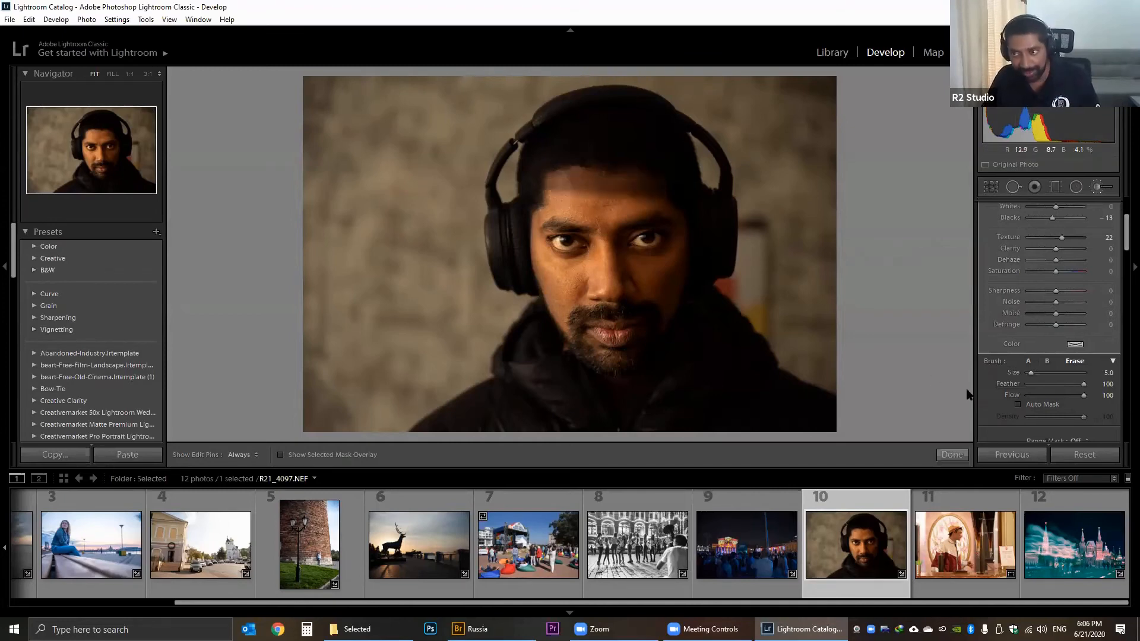
key(ctrl+z)
Try extending the brushed adjustment over the hair with brush A at size 13.9, and undo the stroke.
click(1029, 362)
key(h)
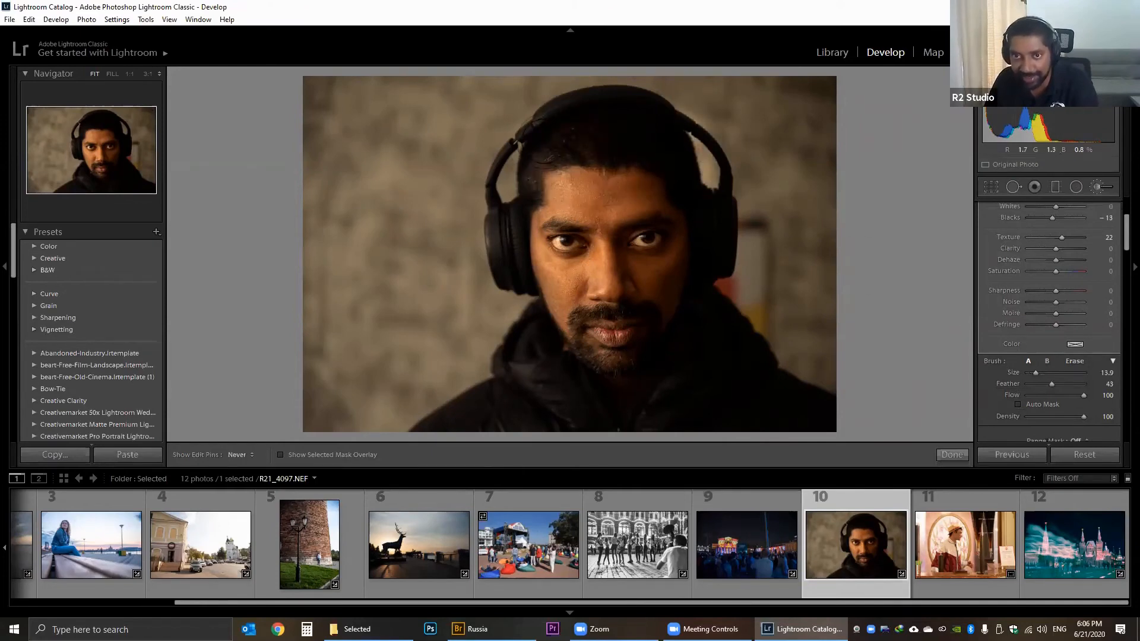
key(h)
key(ctrl+z)
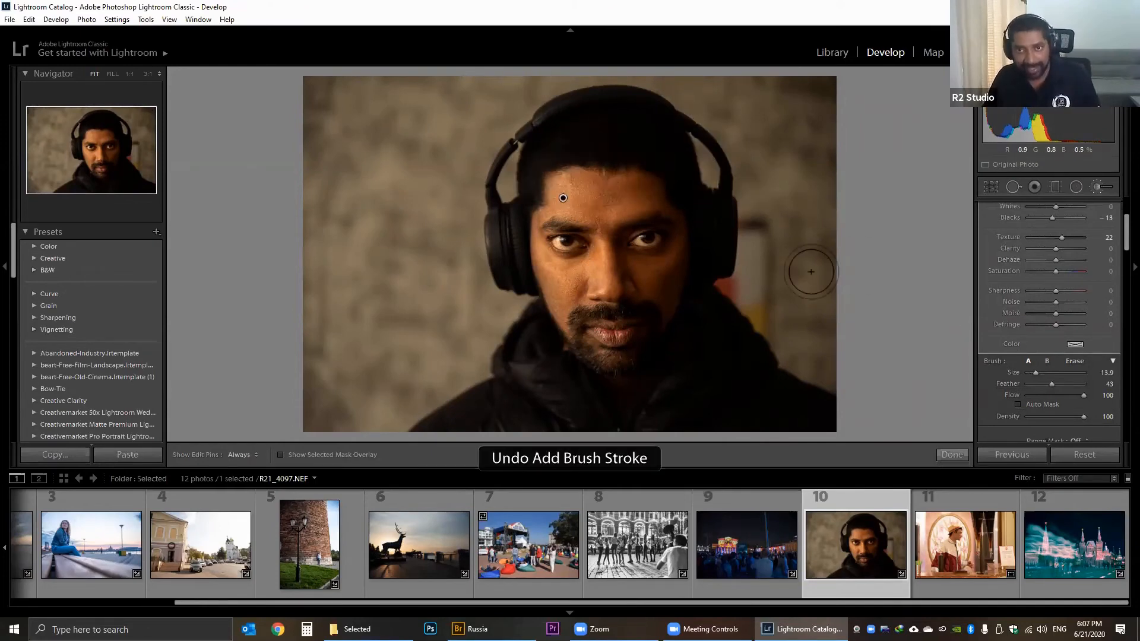
Collapse the adjustment brush's effect sliders and close the brush tool.
scroll(1125, 233, up, 5)
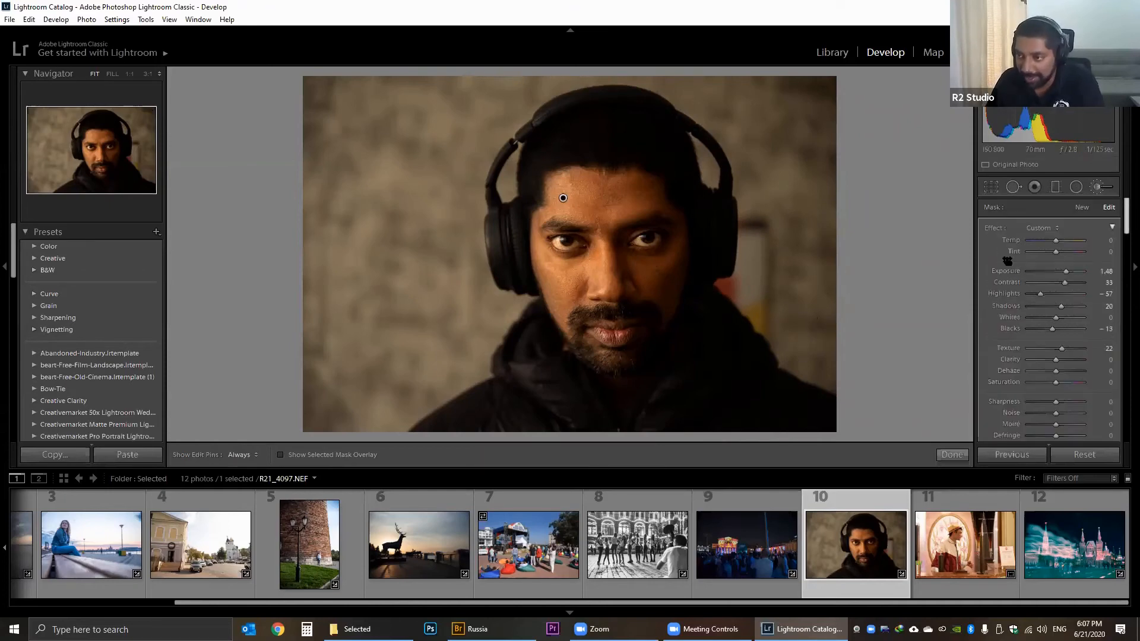
click(1111, 227)
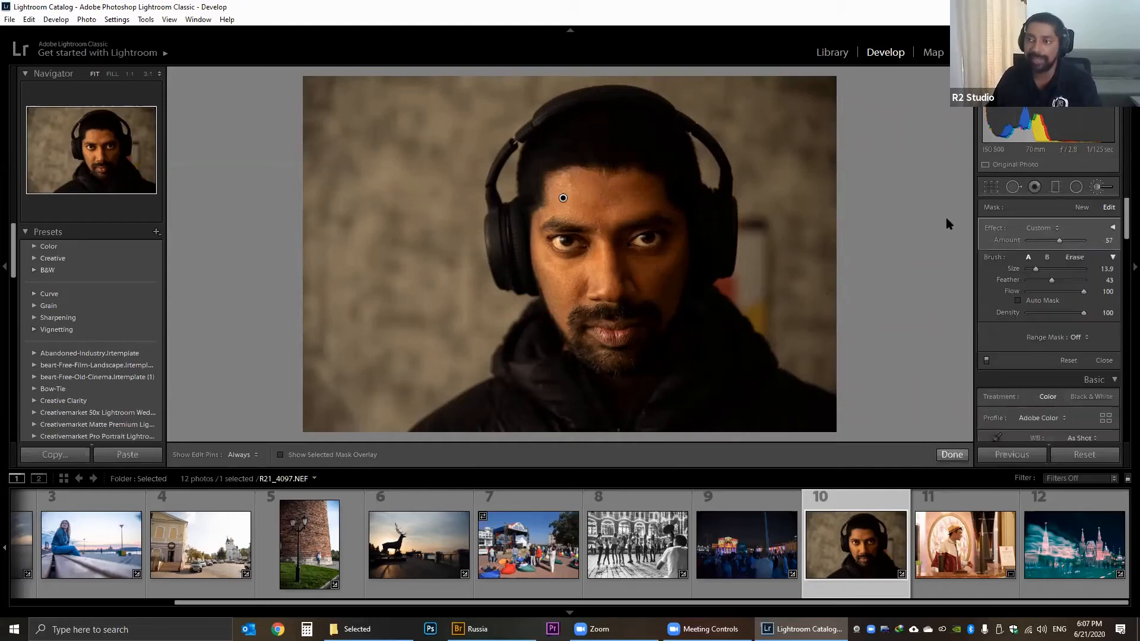
key(k)
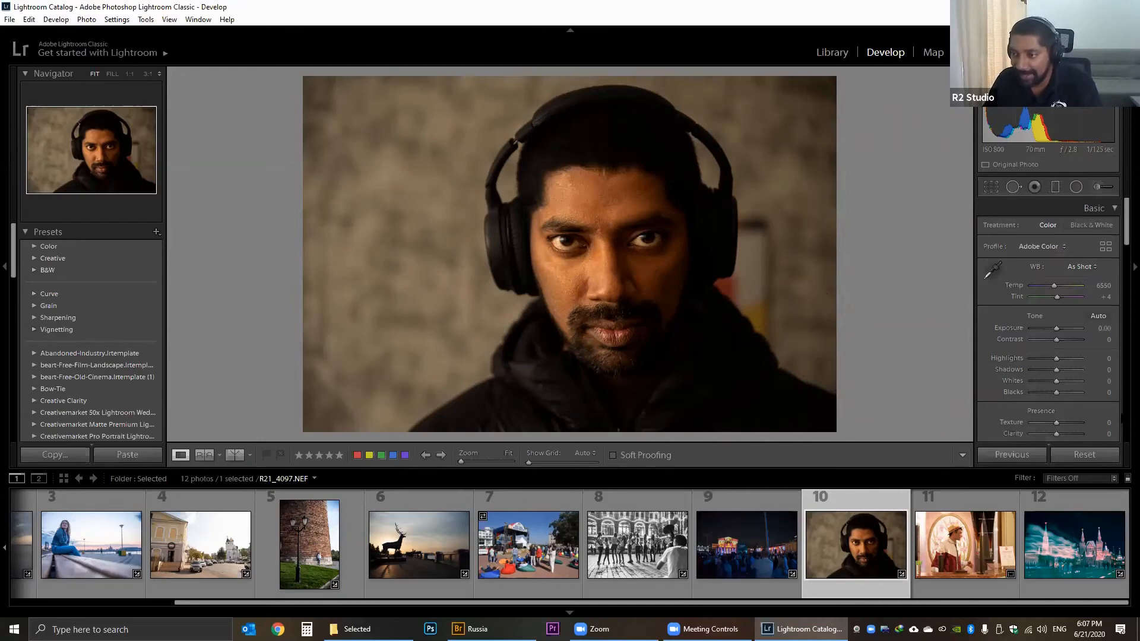
scroll(1060, 396, down, 10)
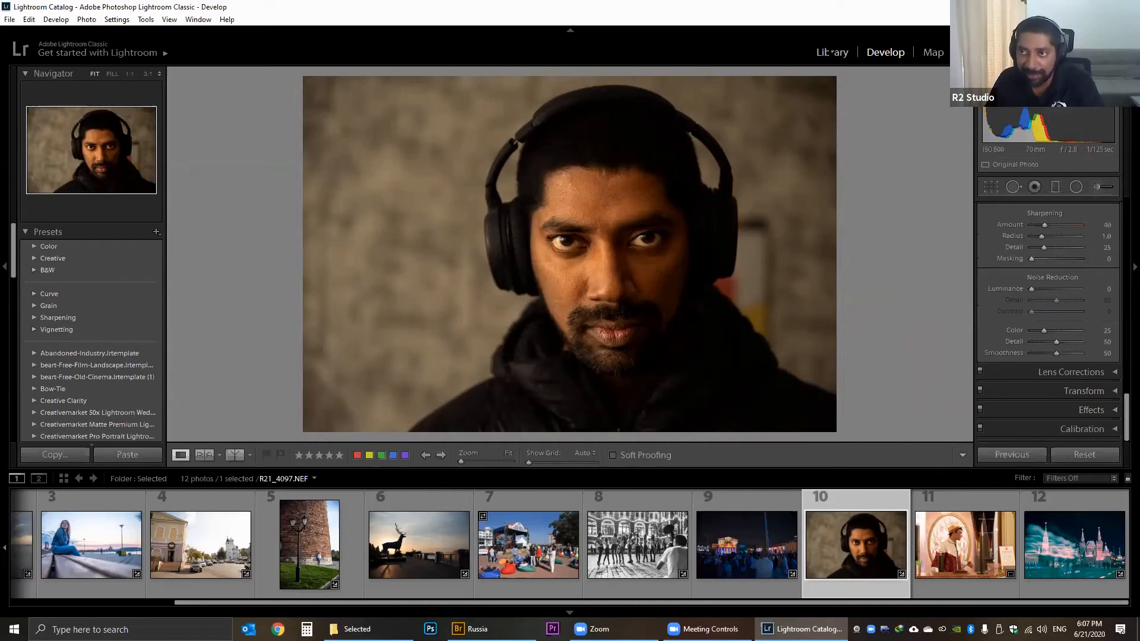
Go to the Library, select all photos in the Selected folder and open the export settings for them.
click(826, 52)
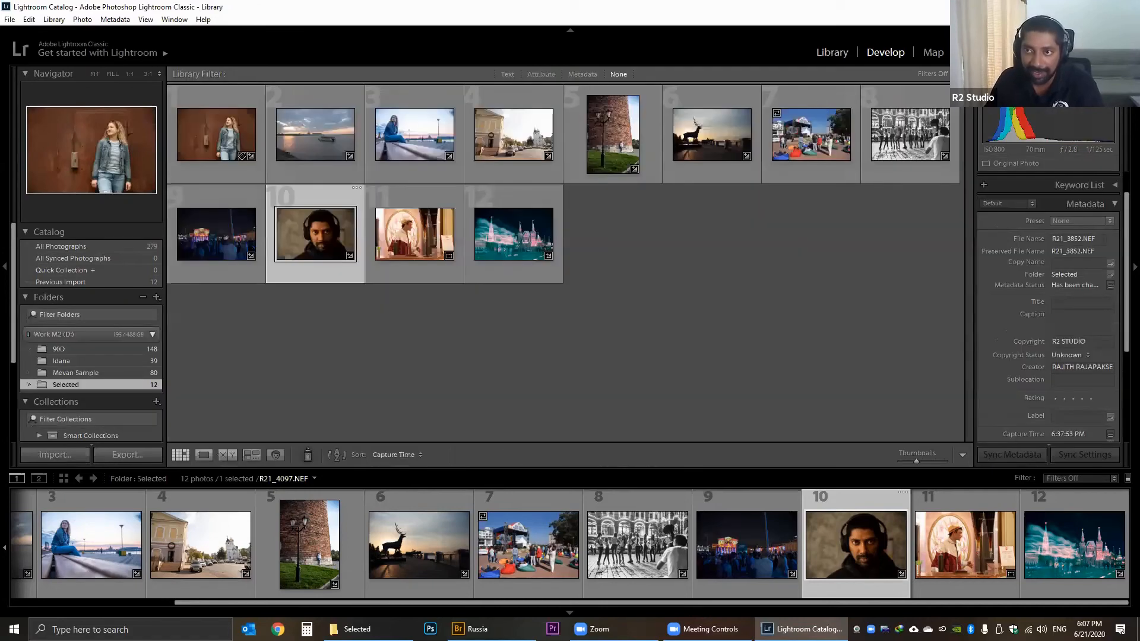
click(754, 560)
click(640, 560)
click(751, 556)
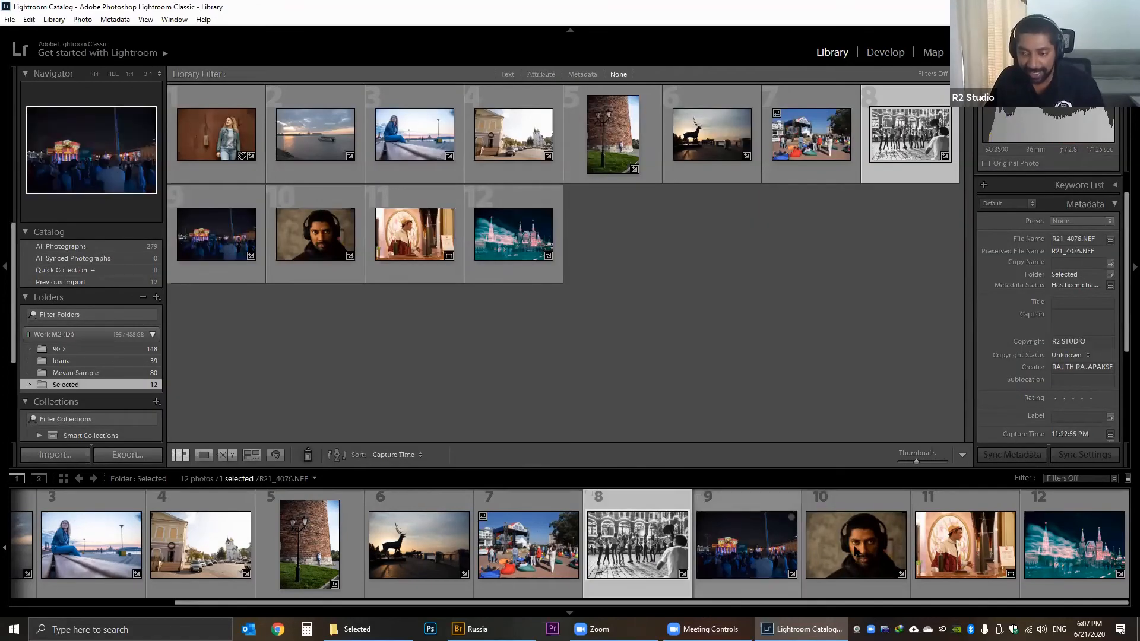
click(861, 553)
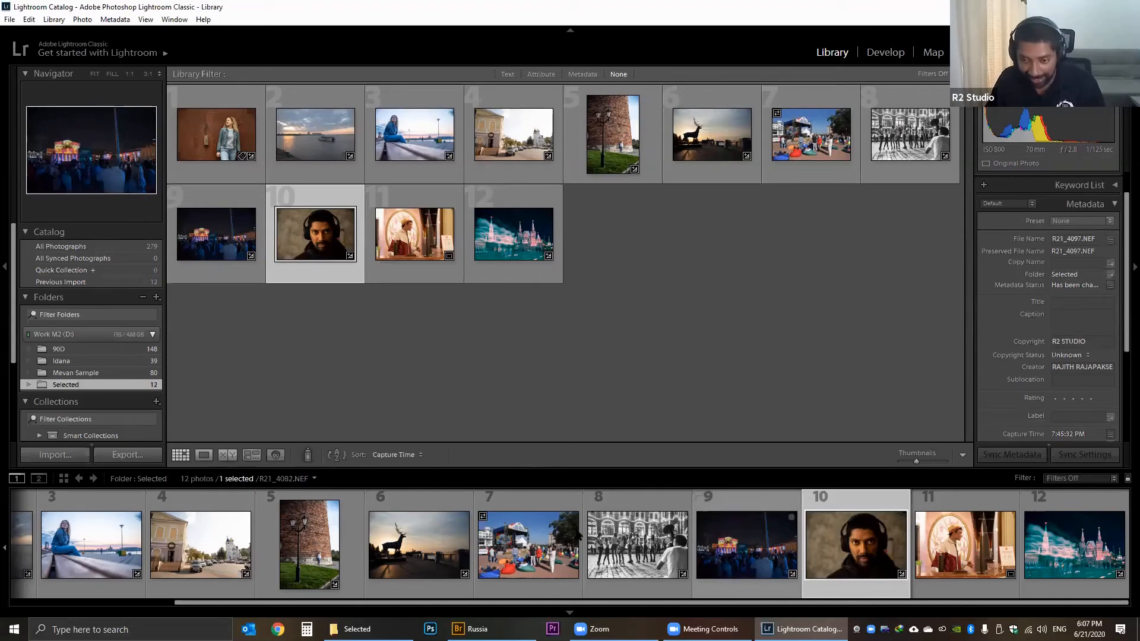
key(ctrl+a)
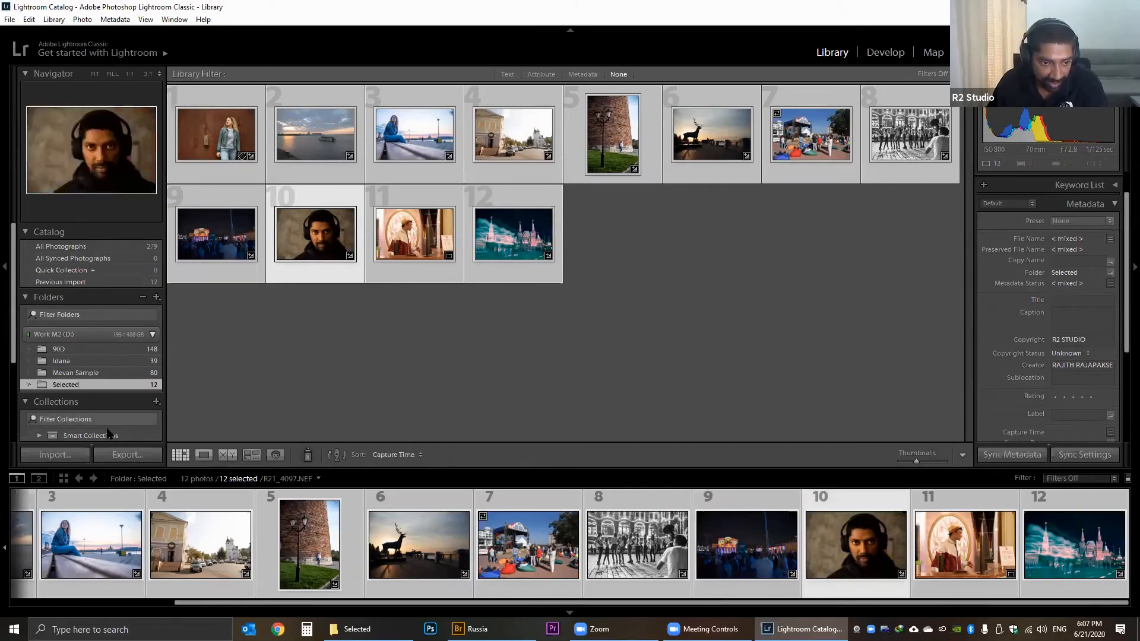
click(134, 457)
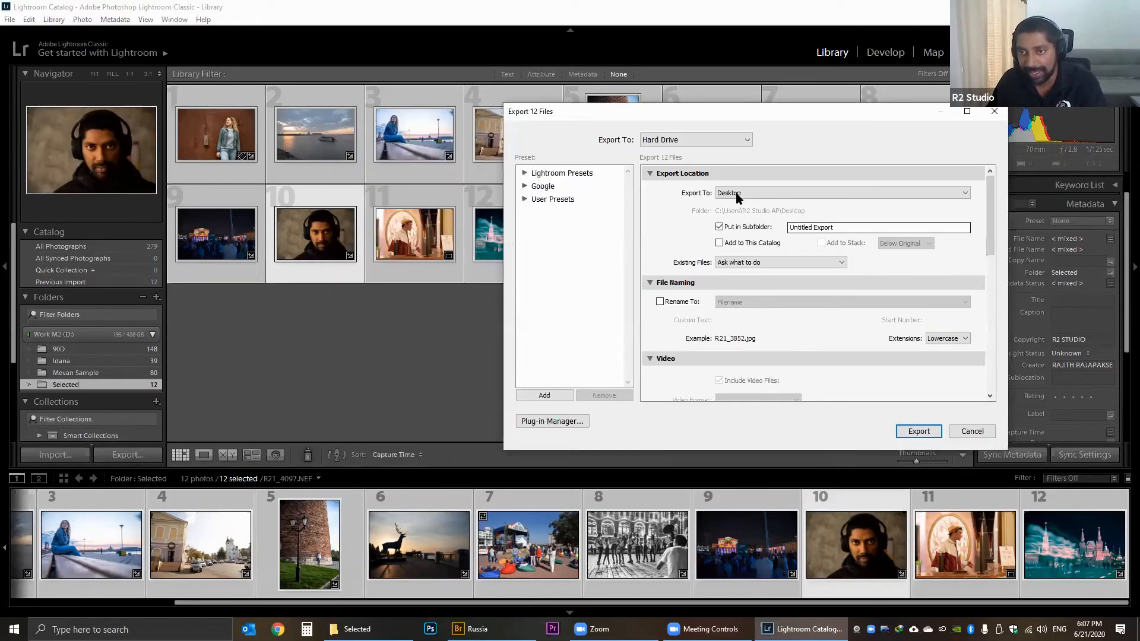
Set the export location to a new Desktop folder named Lightroom, with the subfolder option turned off.
click(752, 193)
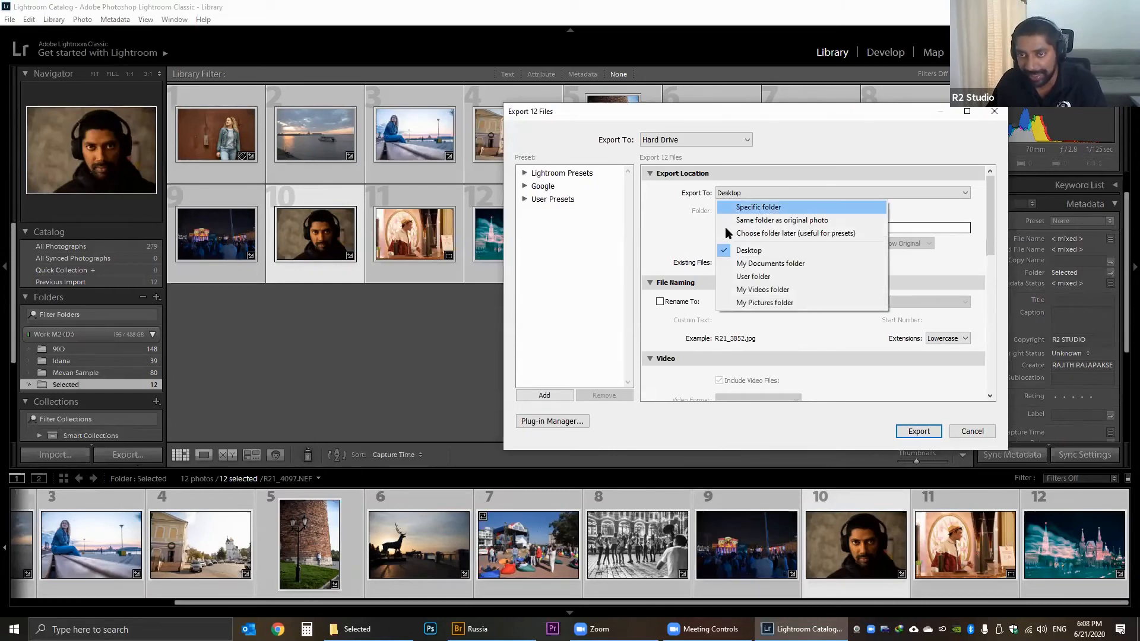
click(758, 208)
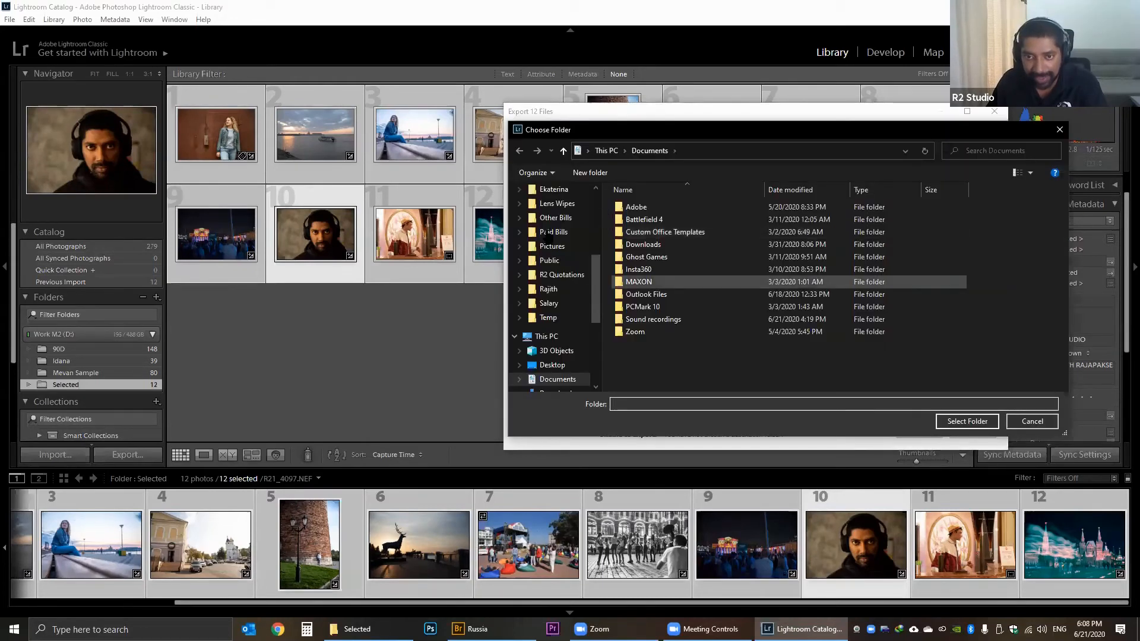
scroll(552, 231, up, 5)
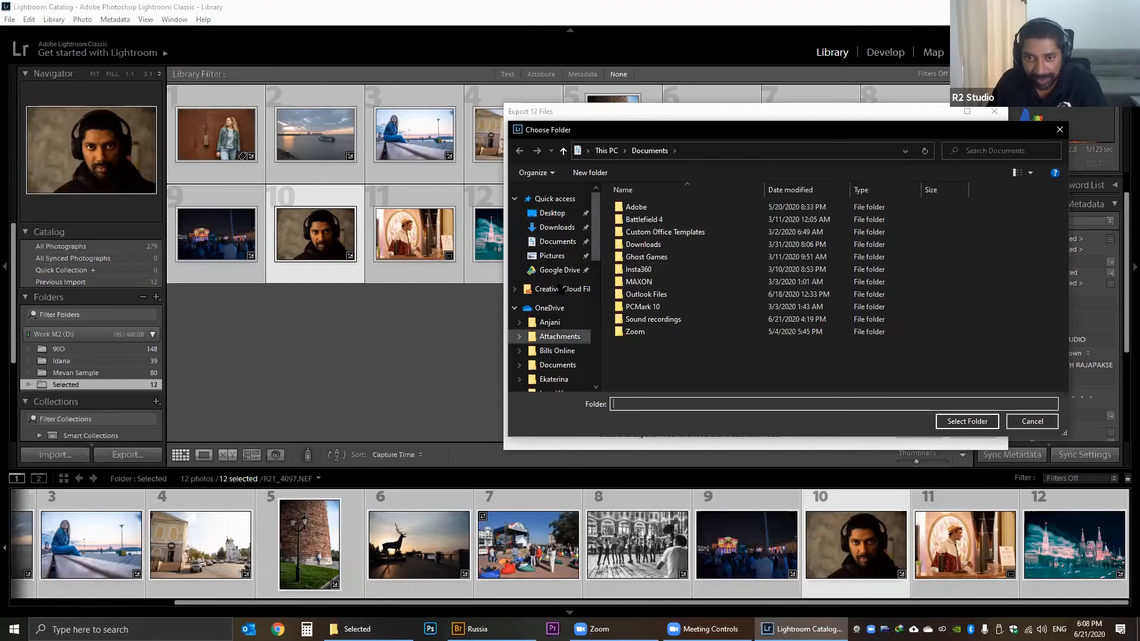
click(551, 214)
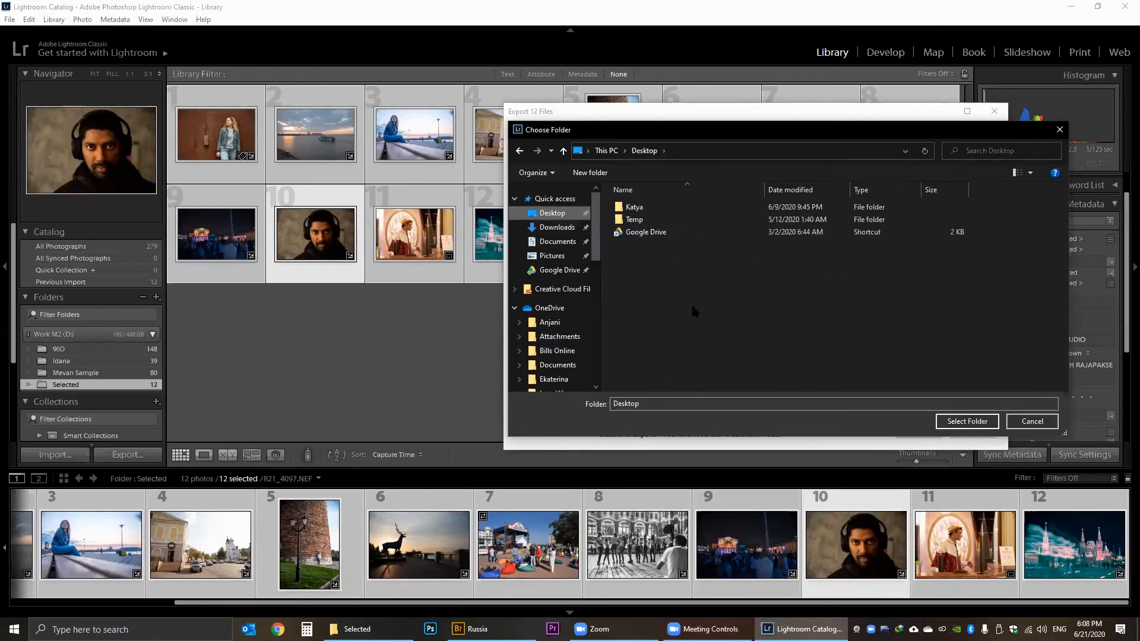
key(ctrl+shift+n)
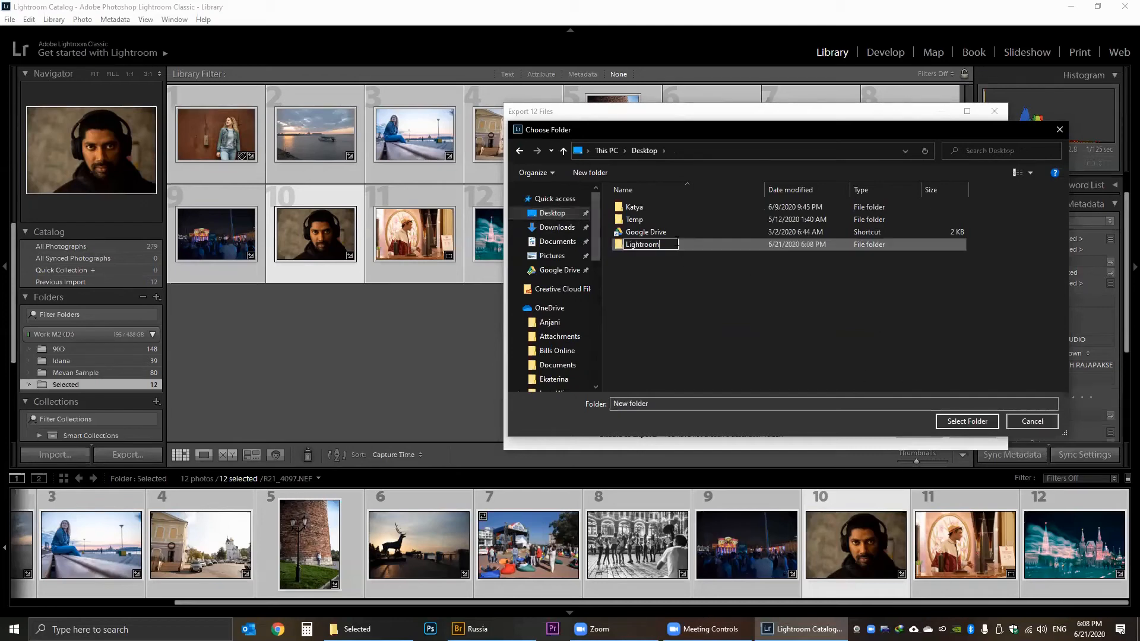
text(Lightroom)
key(Return)
click(957, 422)
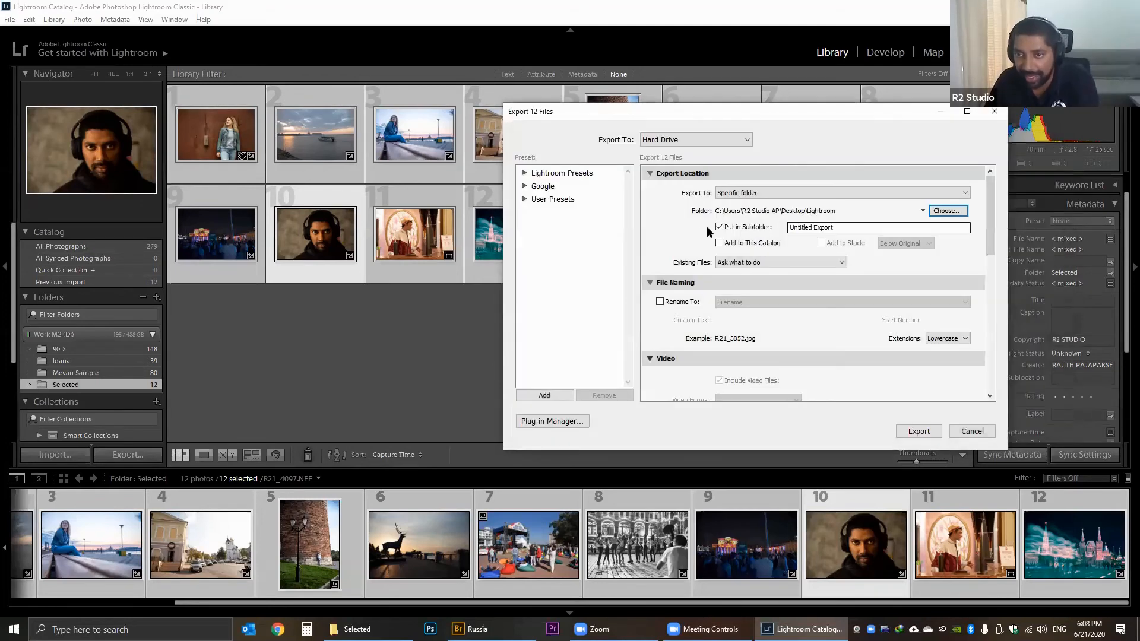
click(720, 226)
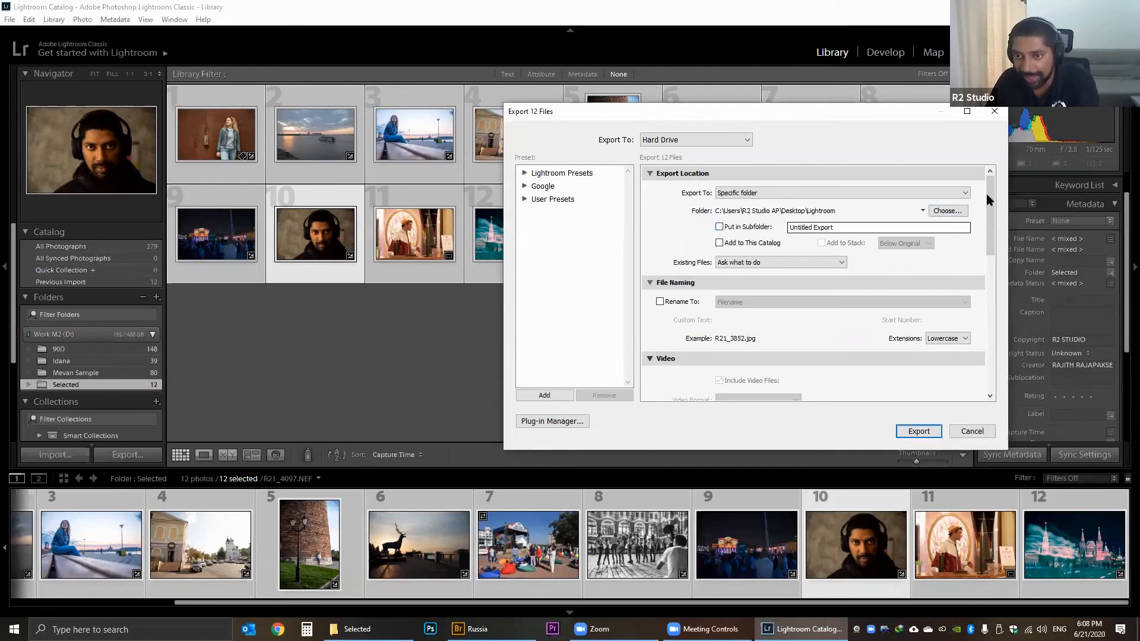
Try renaming the exported files, look over the naming templates, and turn renaming back off.
scroll(762, 255, down, 1)
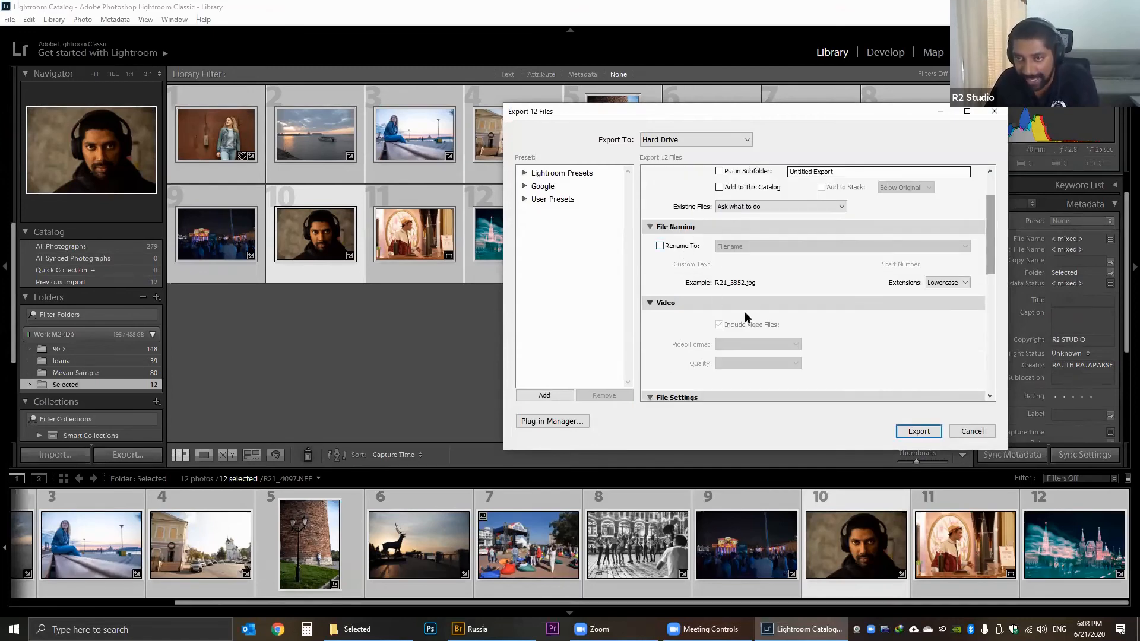
click(678, 248)
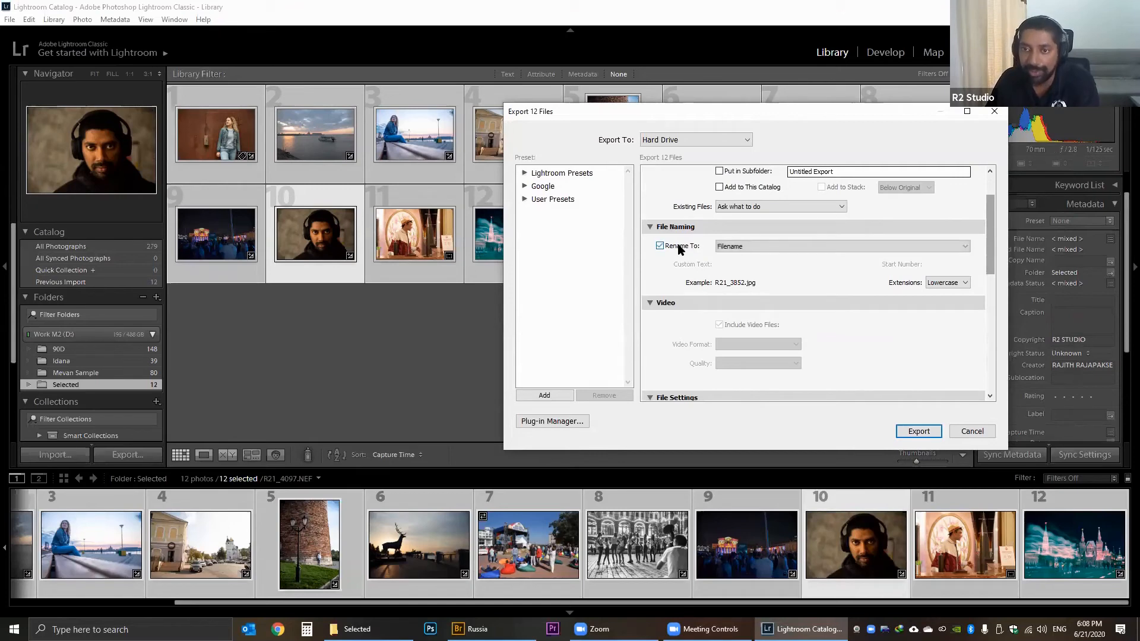
click(764, 247)
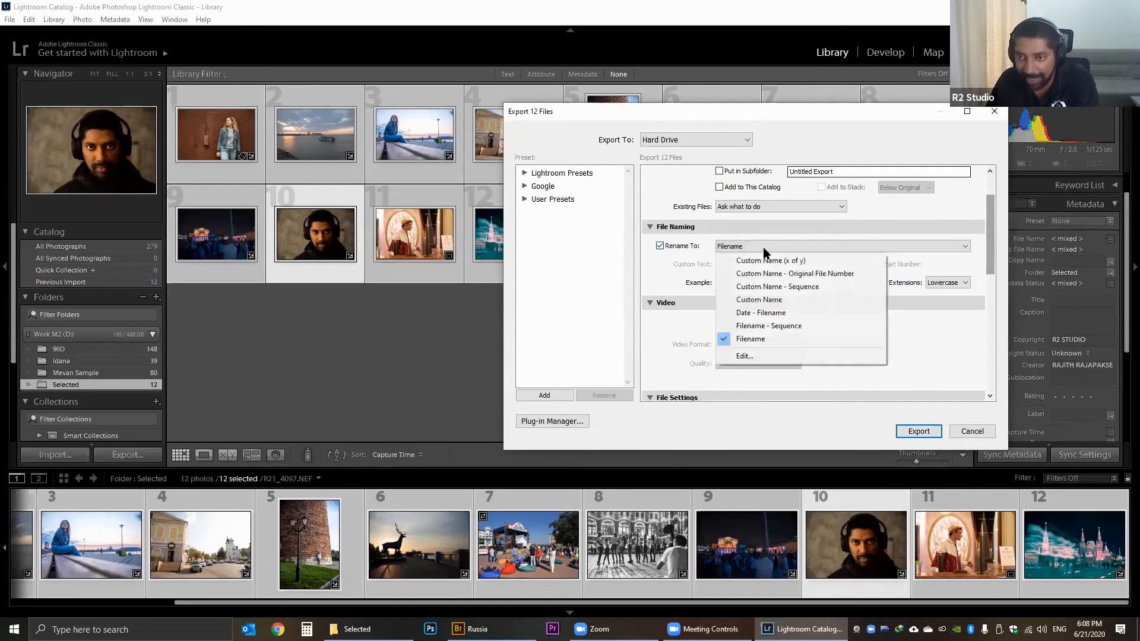
click(675, 248)
click(675, 248)
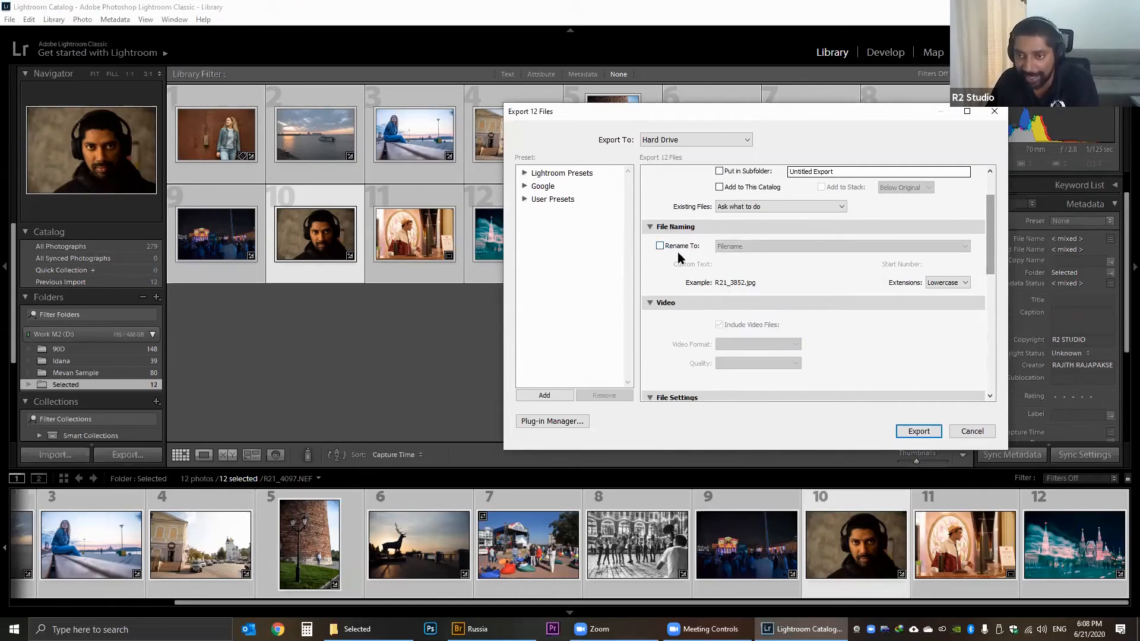
Review the export image formats, keep JPEG, and set the quality to 100.
scroll(991, 255, down, 3)
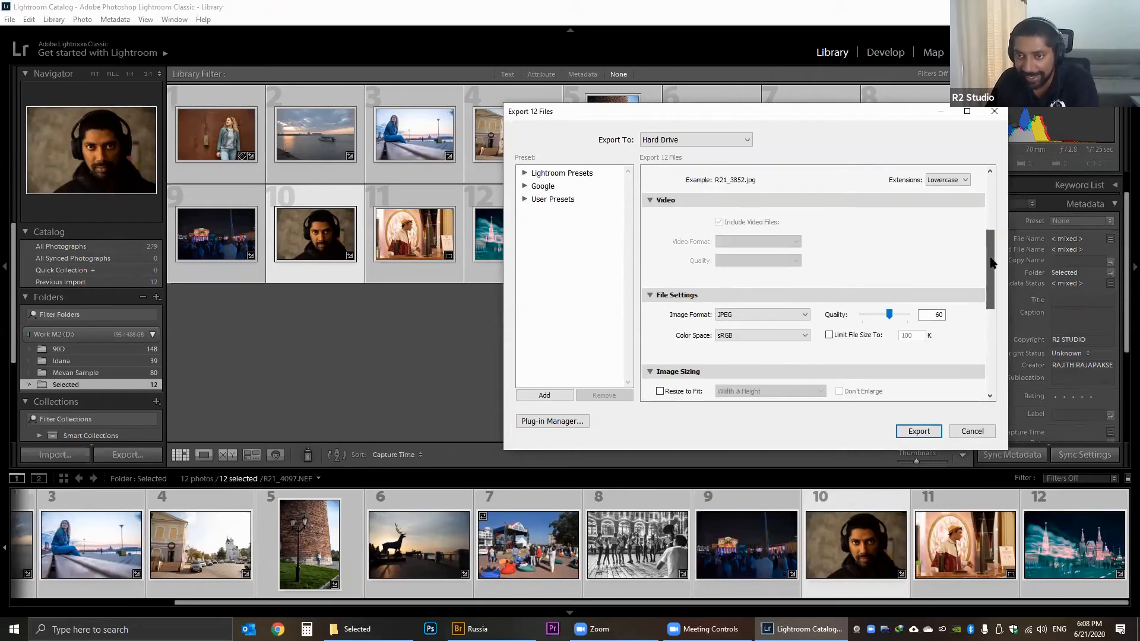
click(760, 316)
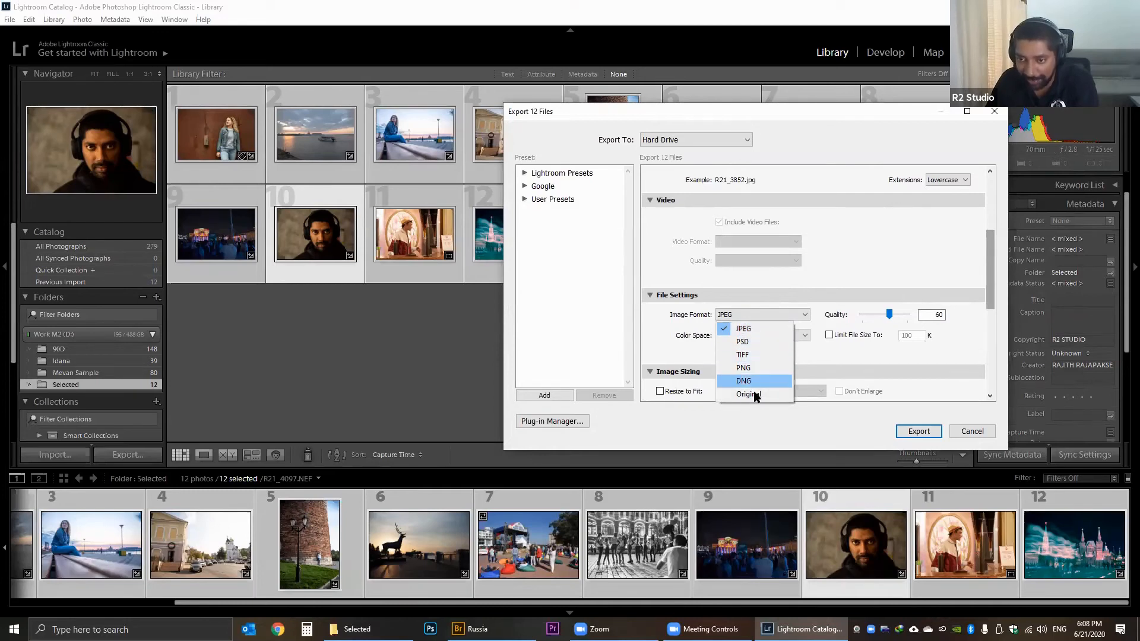
click(758, 317)
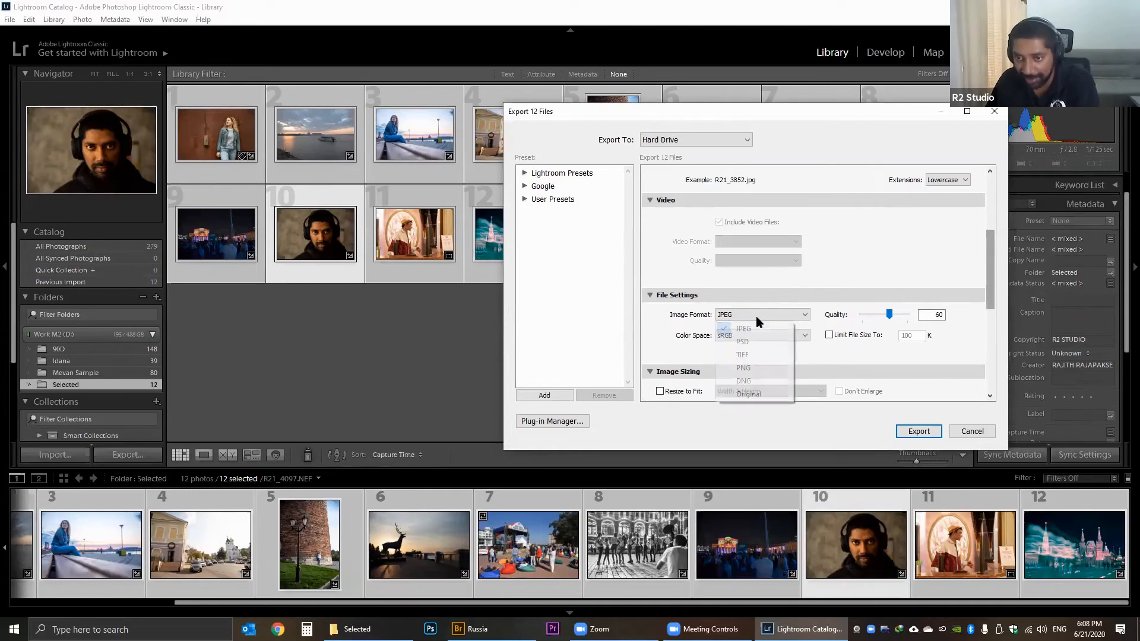
click(882, 363)
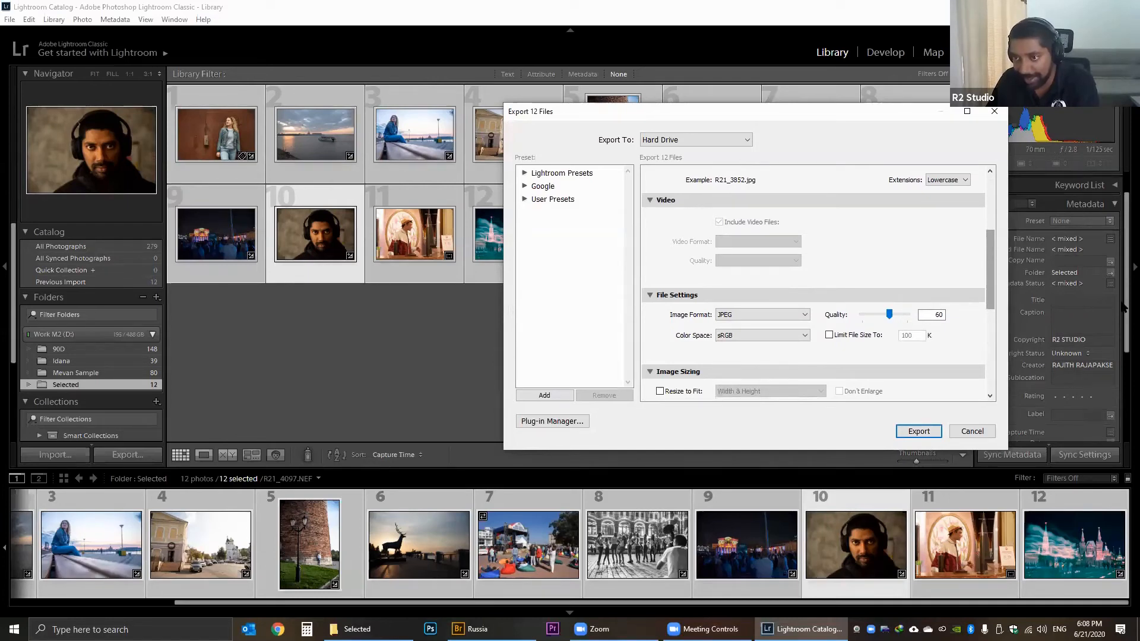
drag(889, 315, 897, 314)
text(100)
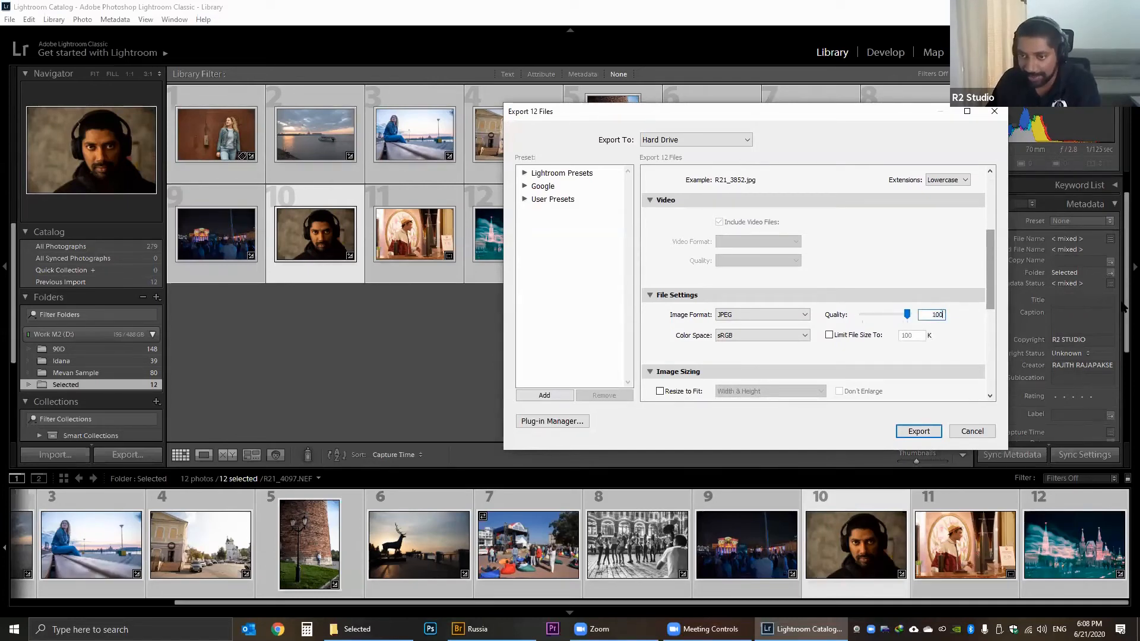
Review the color space options for the export and keep sRGB.
click(739, 336)
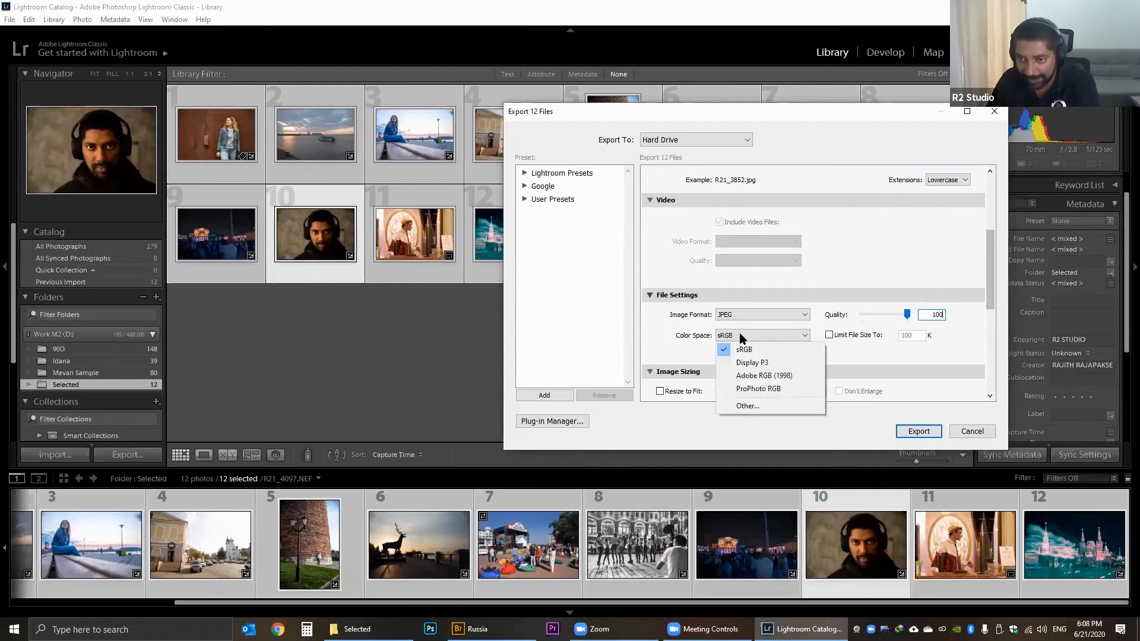
click(740, 337)
click(740, 336)
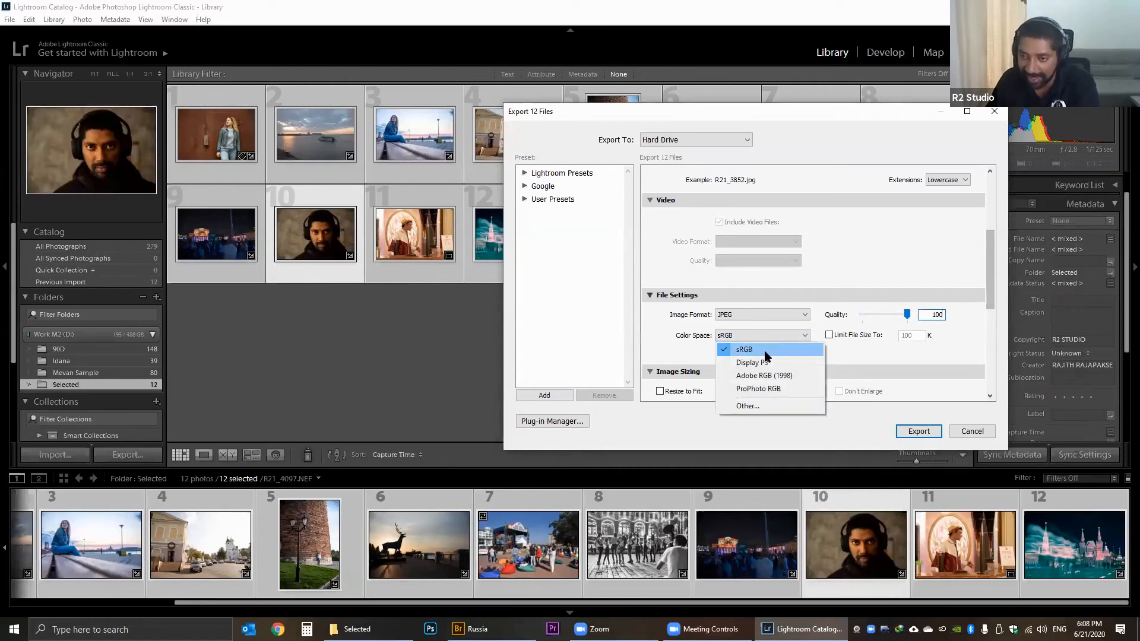
click(764, 352)
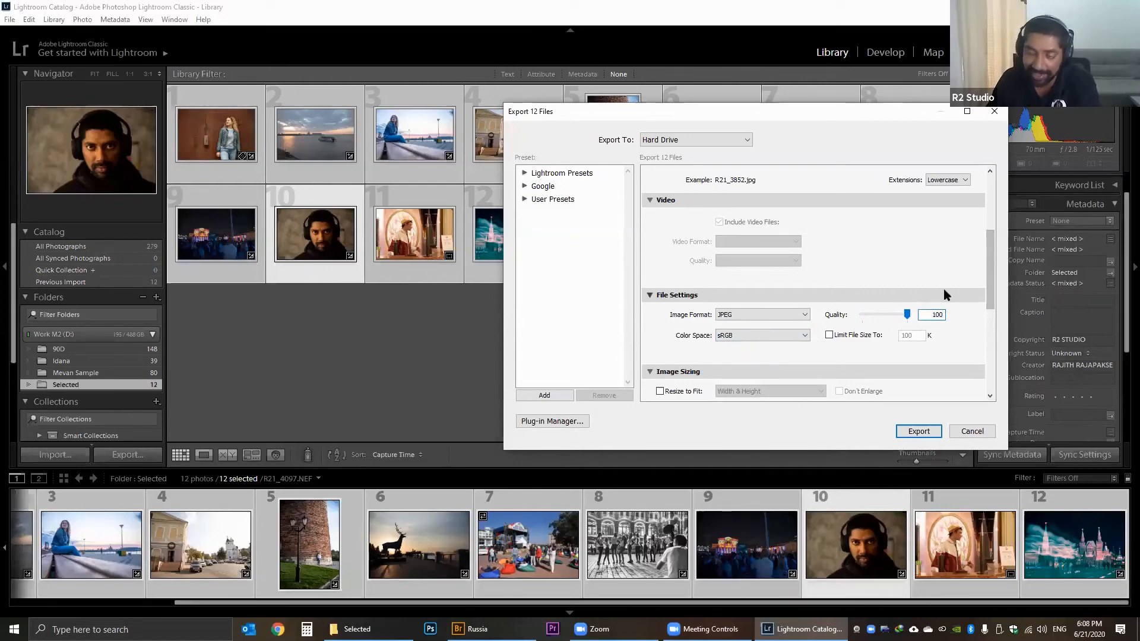
drag(991, 260, 992, 275)
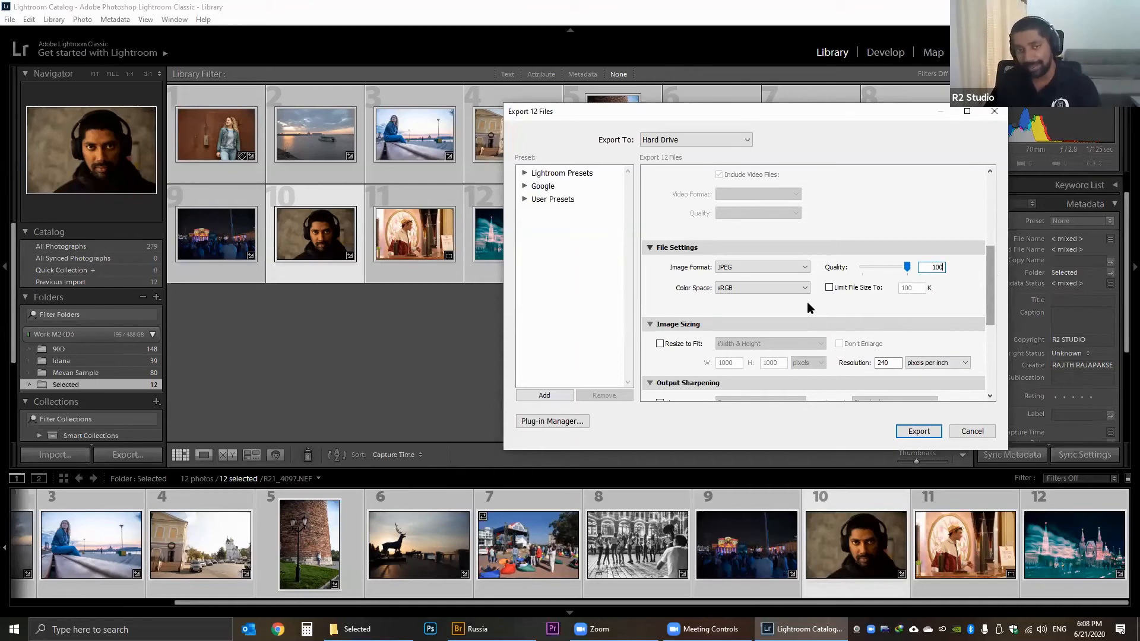
click(751, 291)
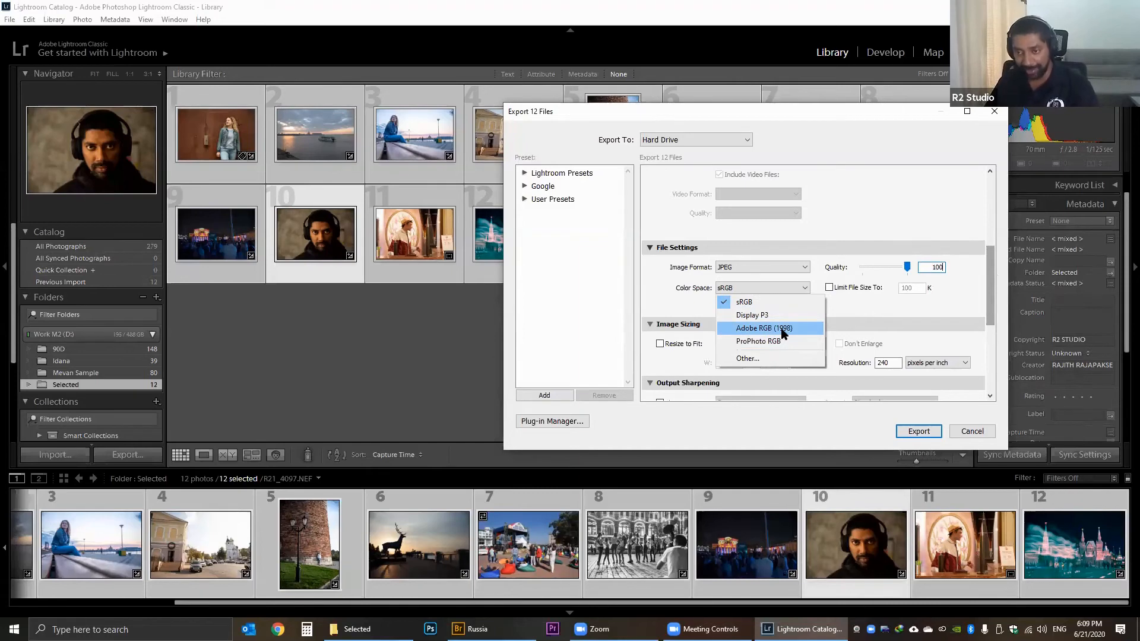
click(682, 297)
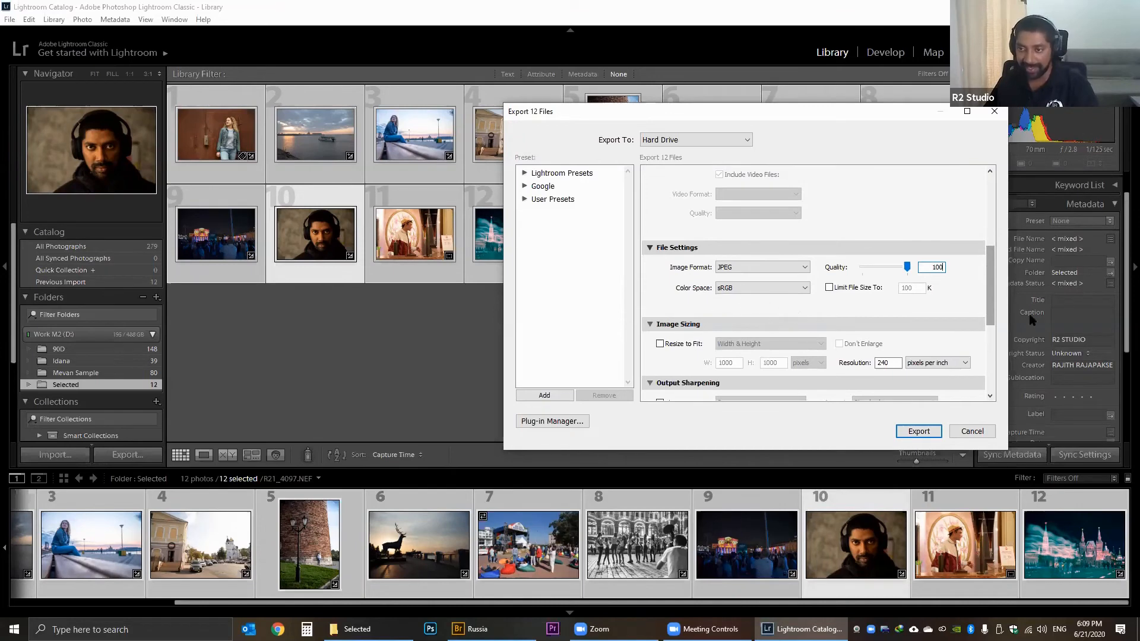
Enable resizing of the exported images and have it fit by Long Edge.
scroll(994, 282, down, 3)
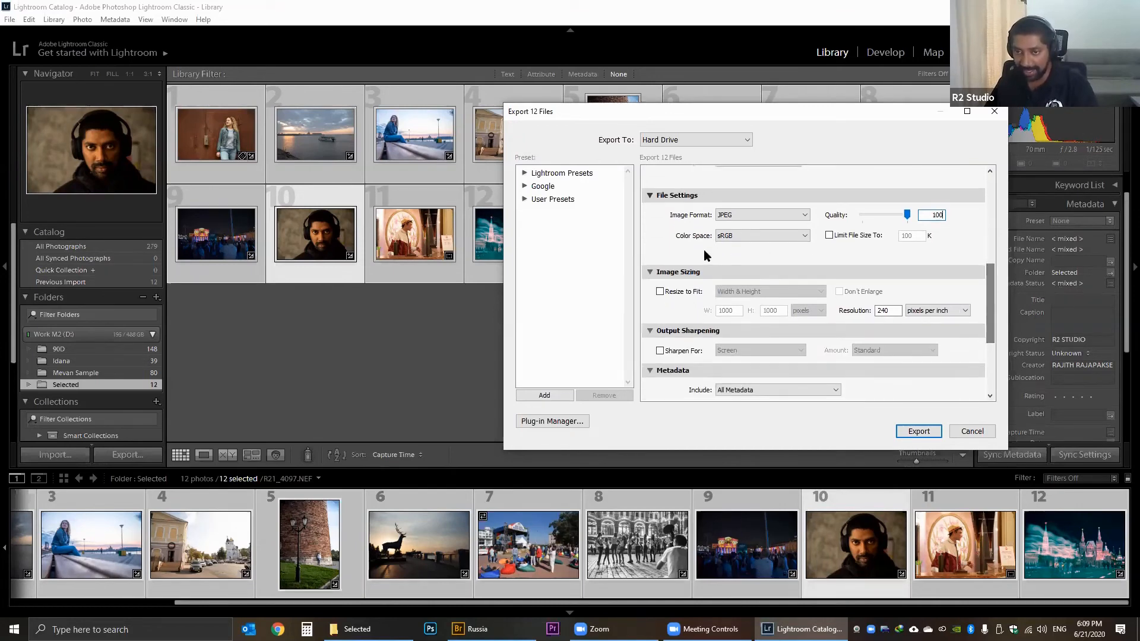
click(676, 290)
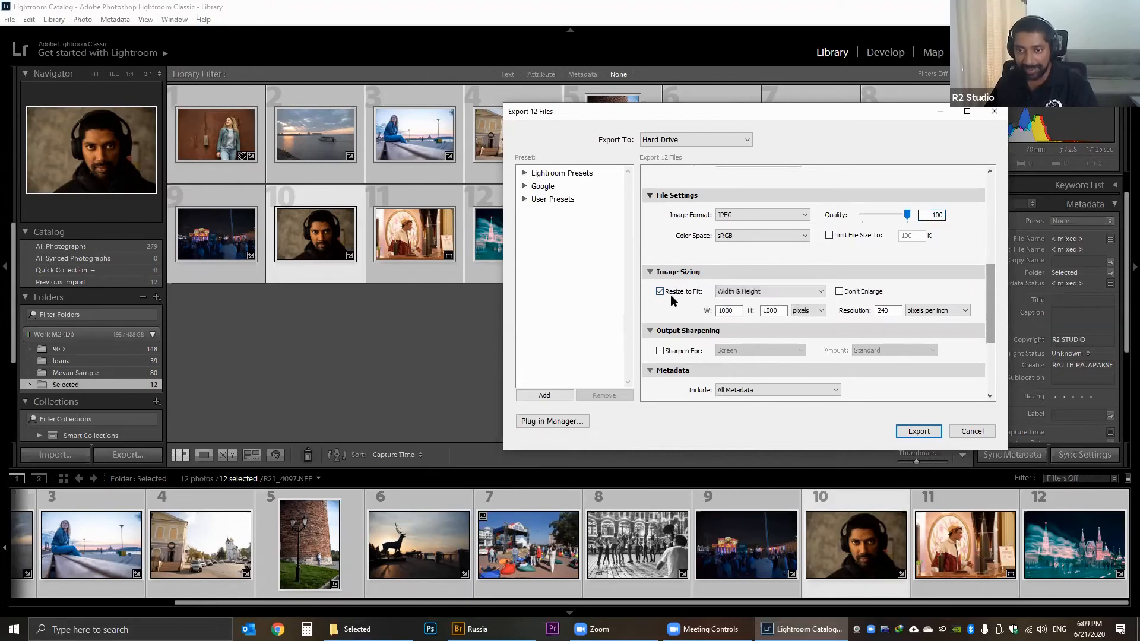
click(735, 294)
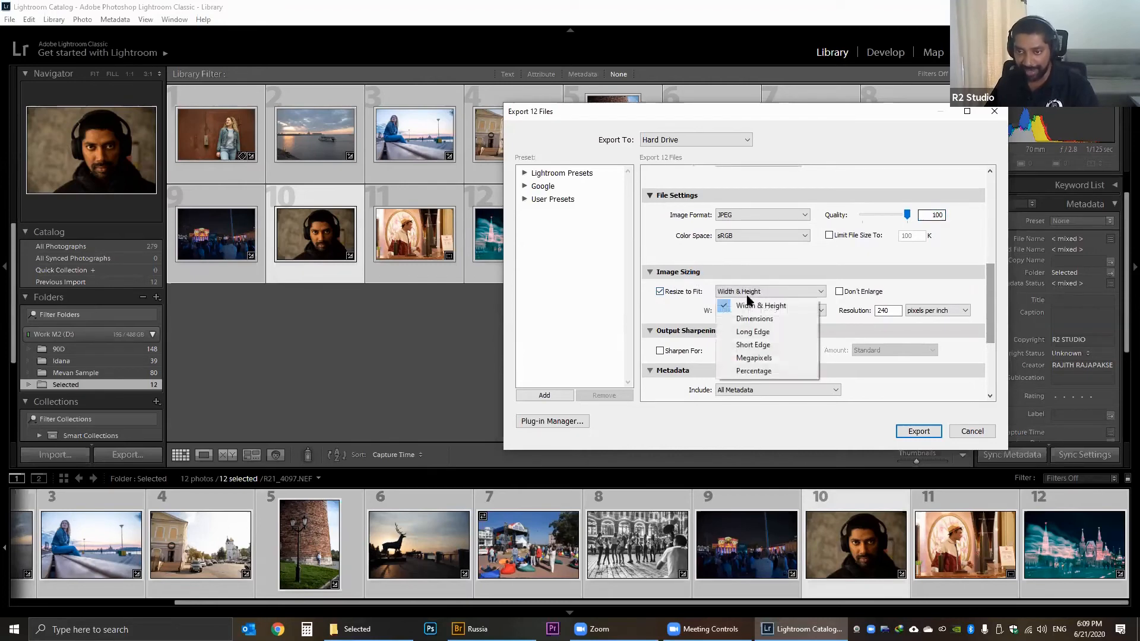
click(752, 331)
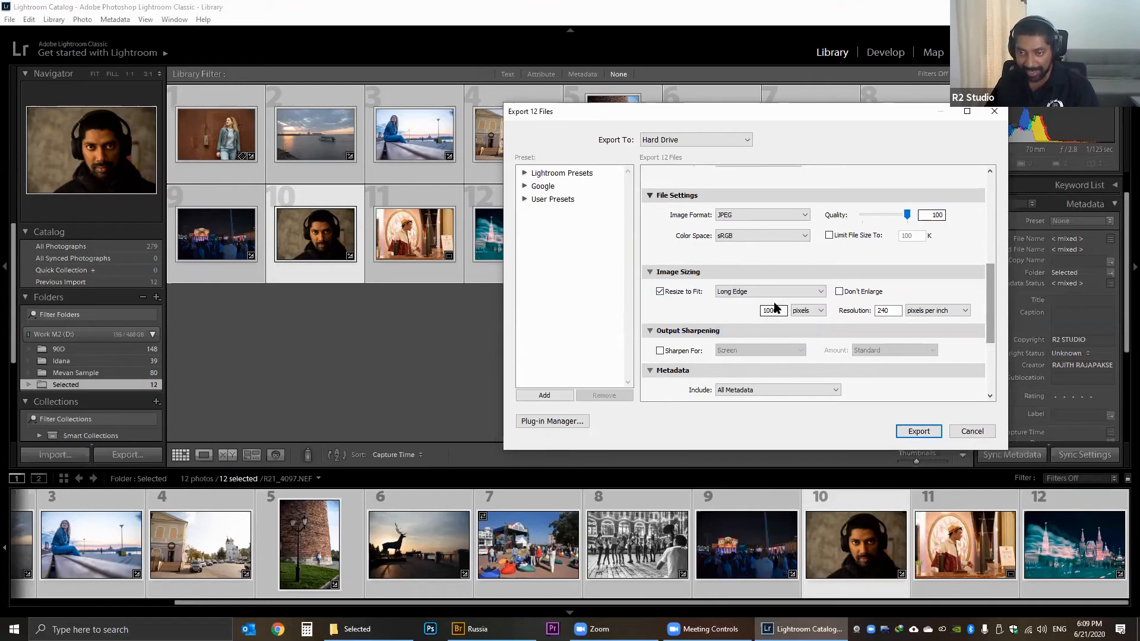
Set the long edge to 2000, try inches and centimetres as the unit, and return to pixels.
double_click(780, 310)
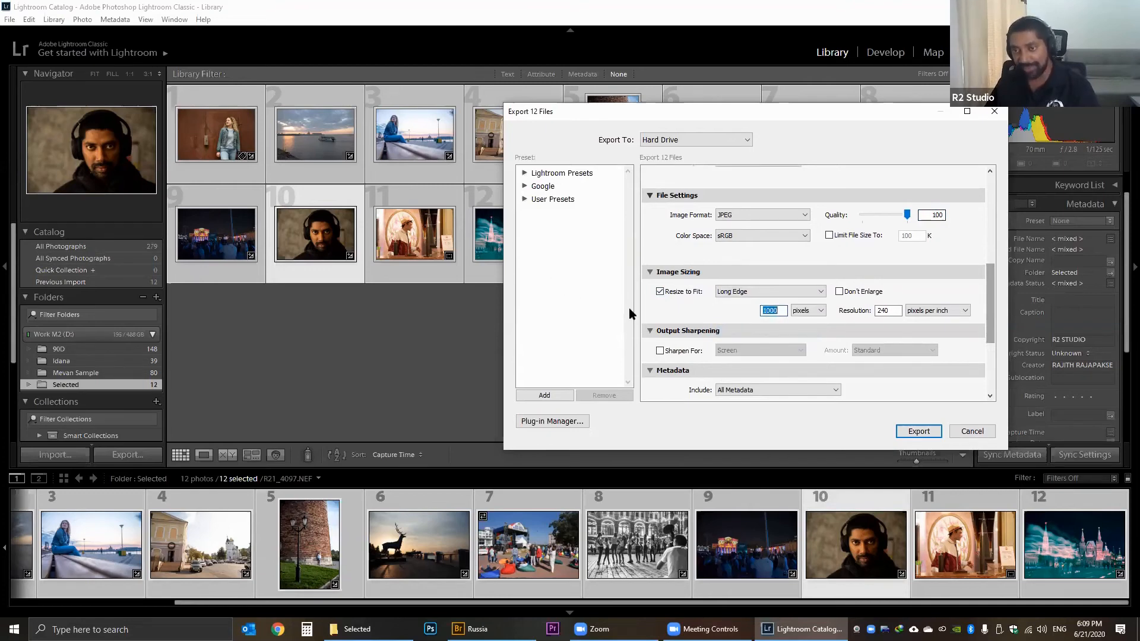
text(2000)
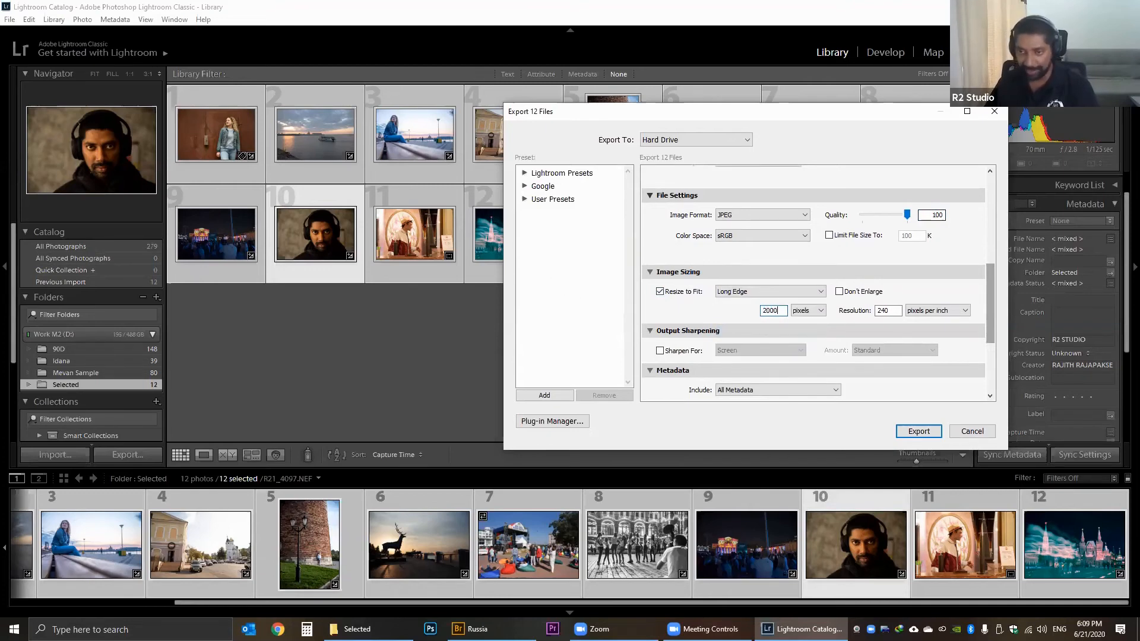
click(807, 311)
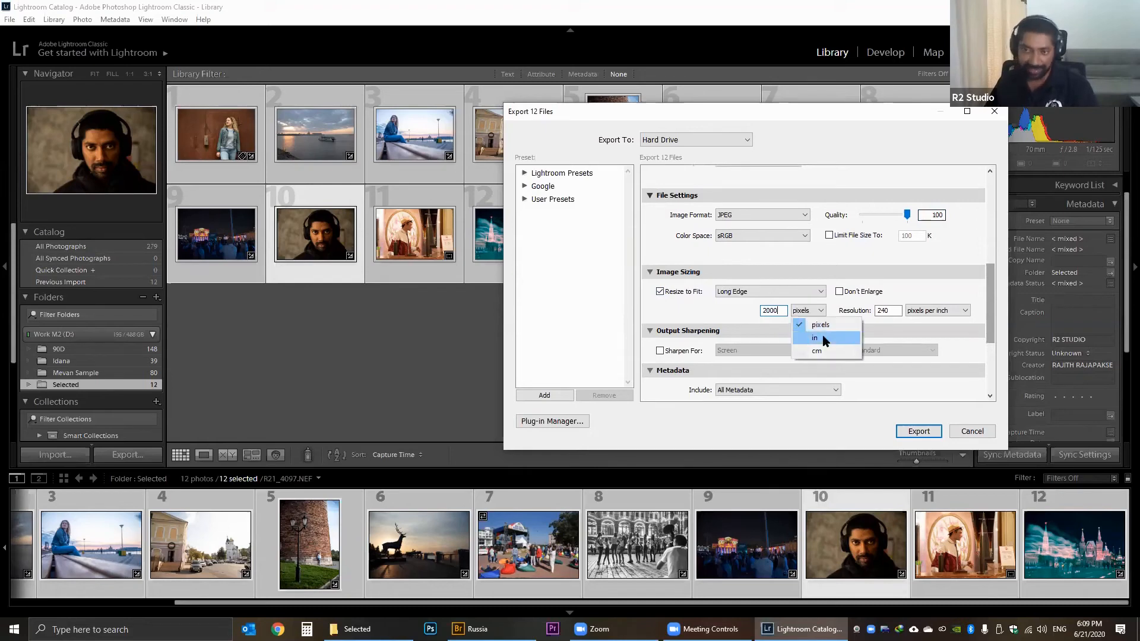
click(825, 338)
click(808, 311)
click(818, 350)
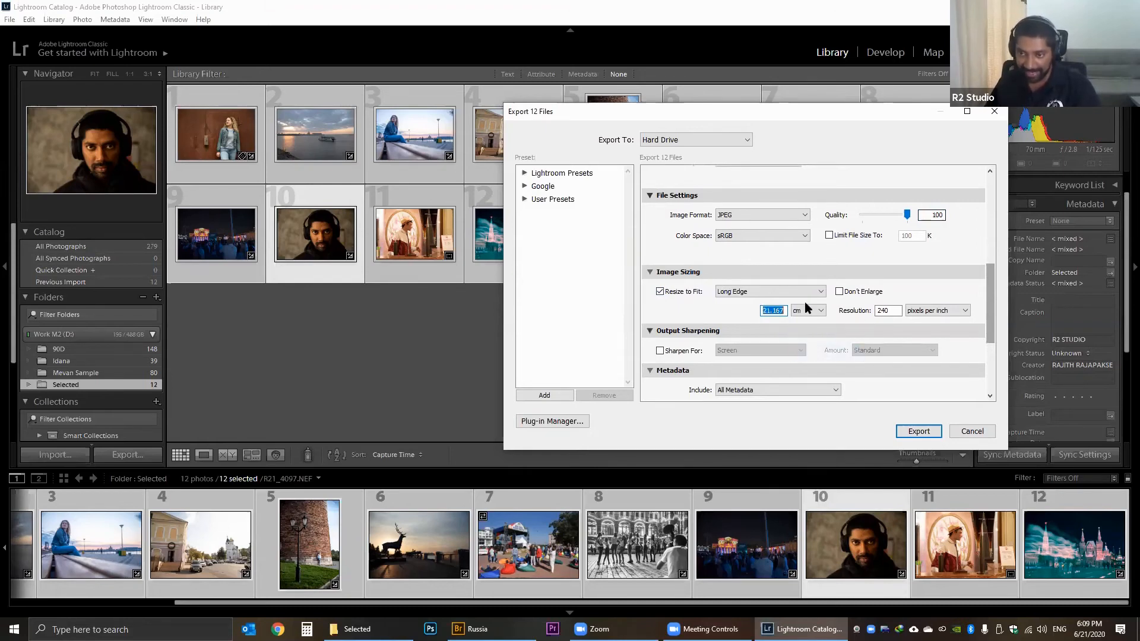
click(807, 311)
click(815, 326)
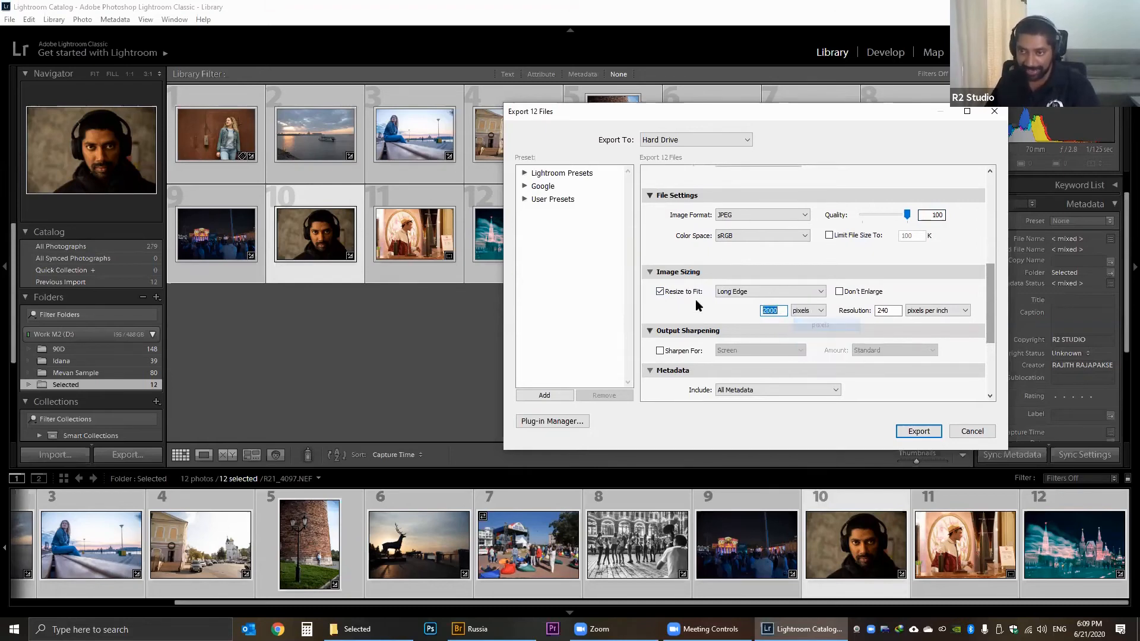
Turn off resizing of the exported images and export the 12 selected photos with the remaining settings.
click(659, 291)
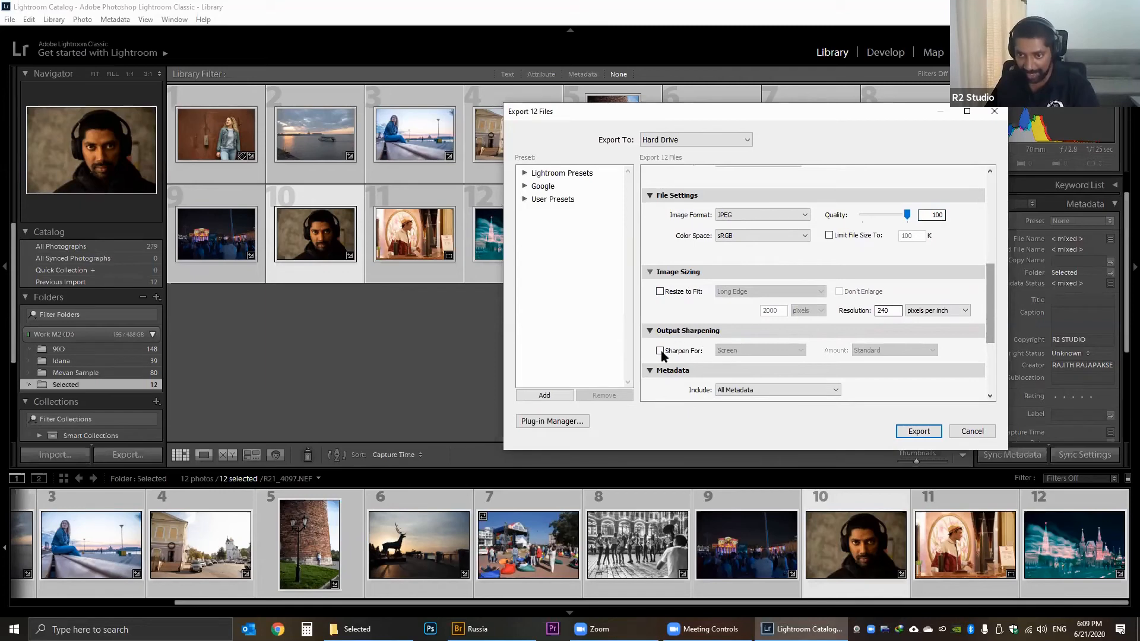
drag(991, 287, 990, 337)
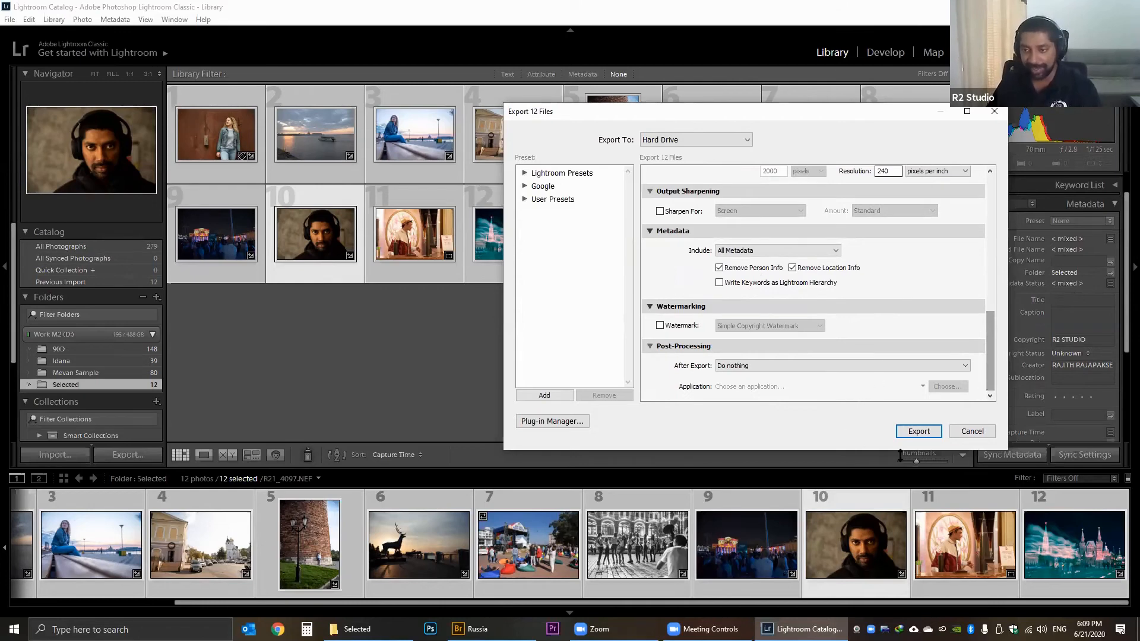
click(904, 432)
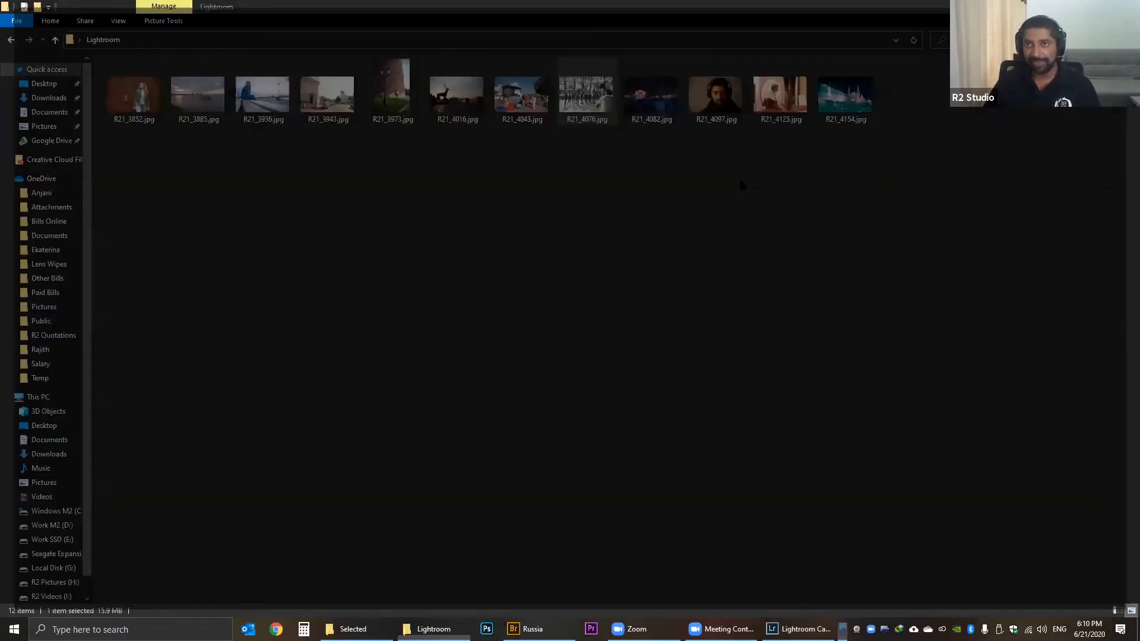
View the exported portrait R21_4097.jpg in the Photos viewer and close it.
key(Return)
key(Right)
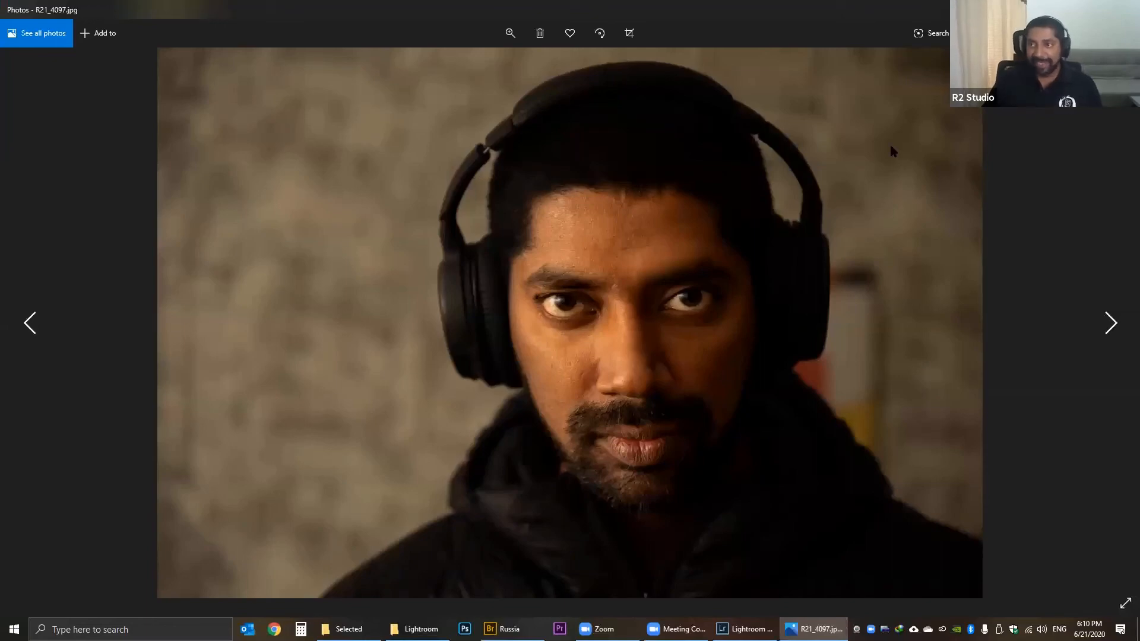
key(alt+F4)
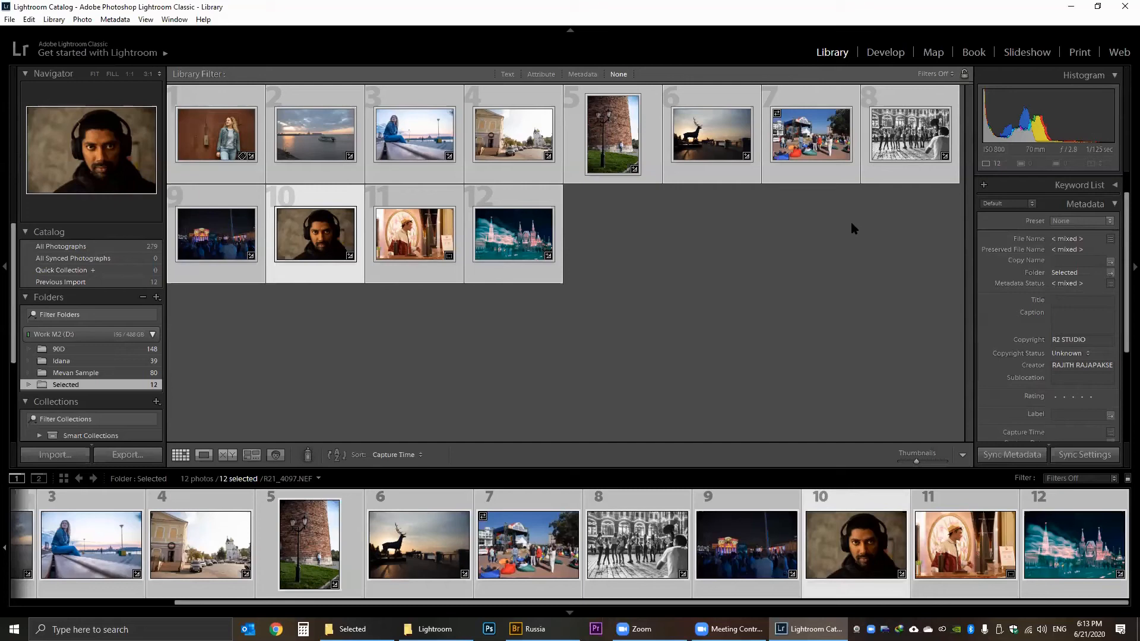
Return to the Develop module, expand the Transform settings, and view the black-and-white group photo and the lemonade seller photo.
click(885, 52)
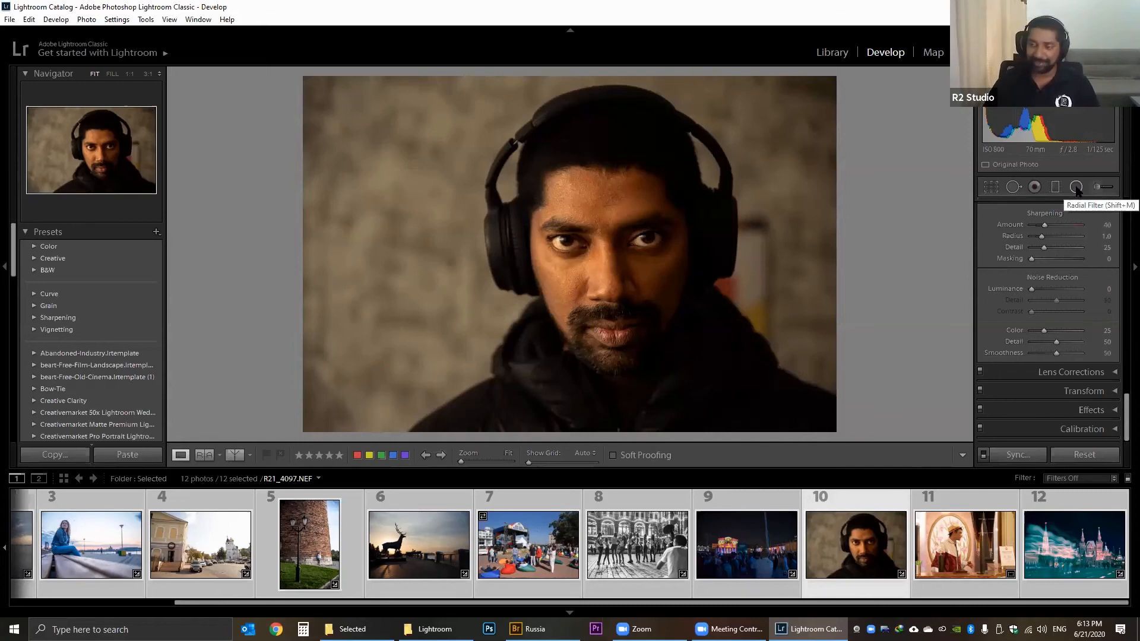
click(1103, 391)
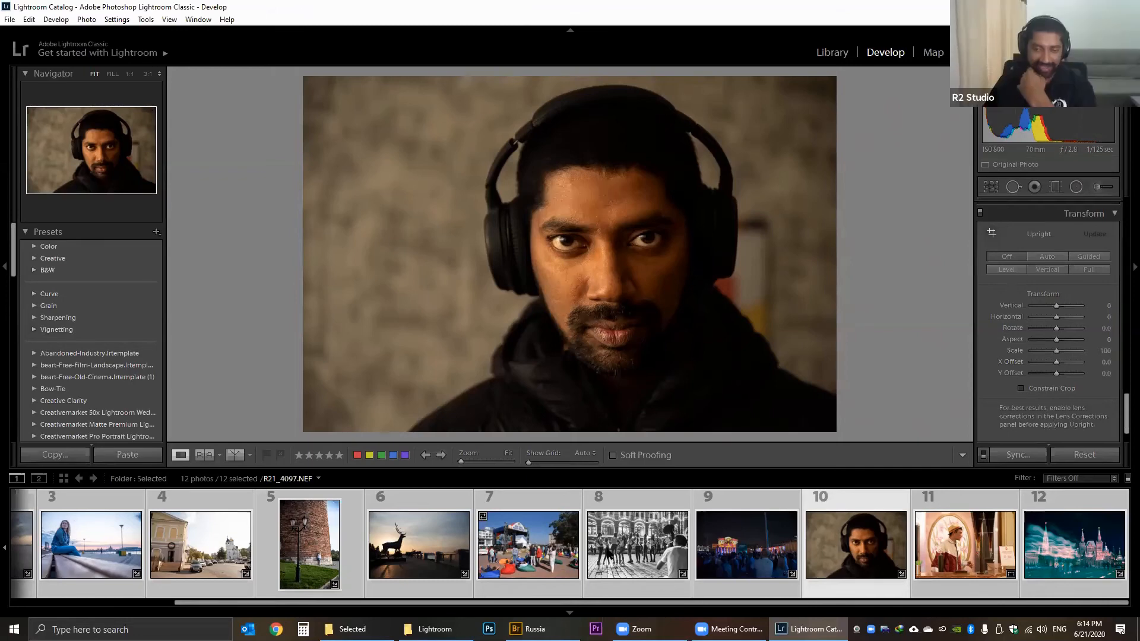
click(637, 545)
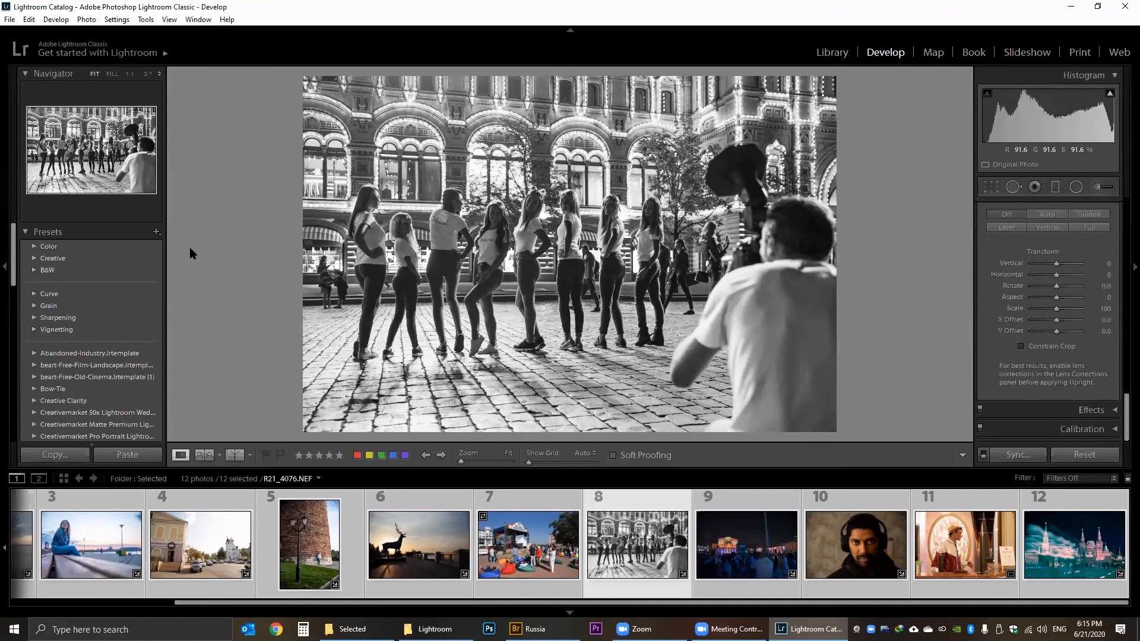
click(650, 629)
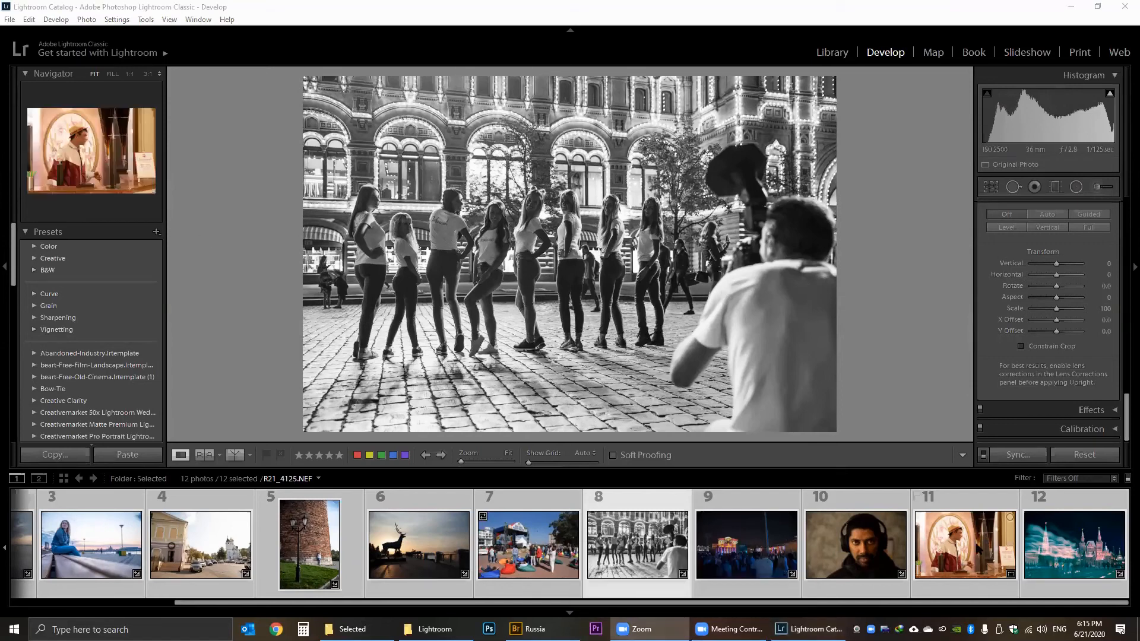
click(977, 548)
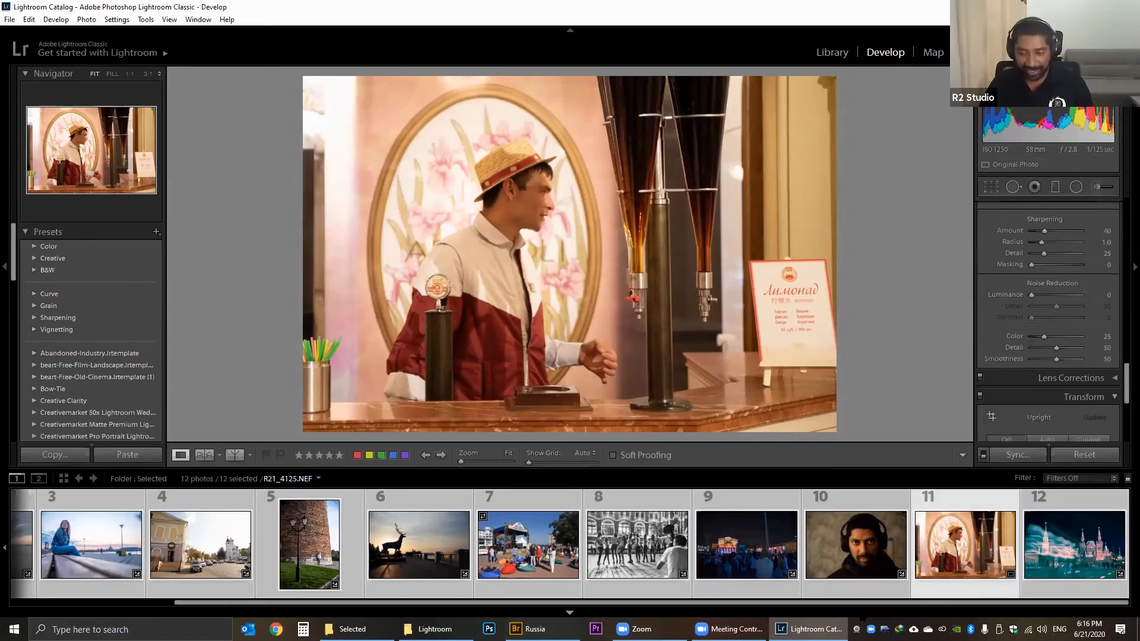
Convert the first photo, the woman in the denim jacket, to Black & White with Highlights -60 and Shadows +71.
drag(704, 602, 534, 600)
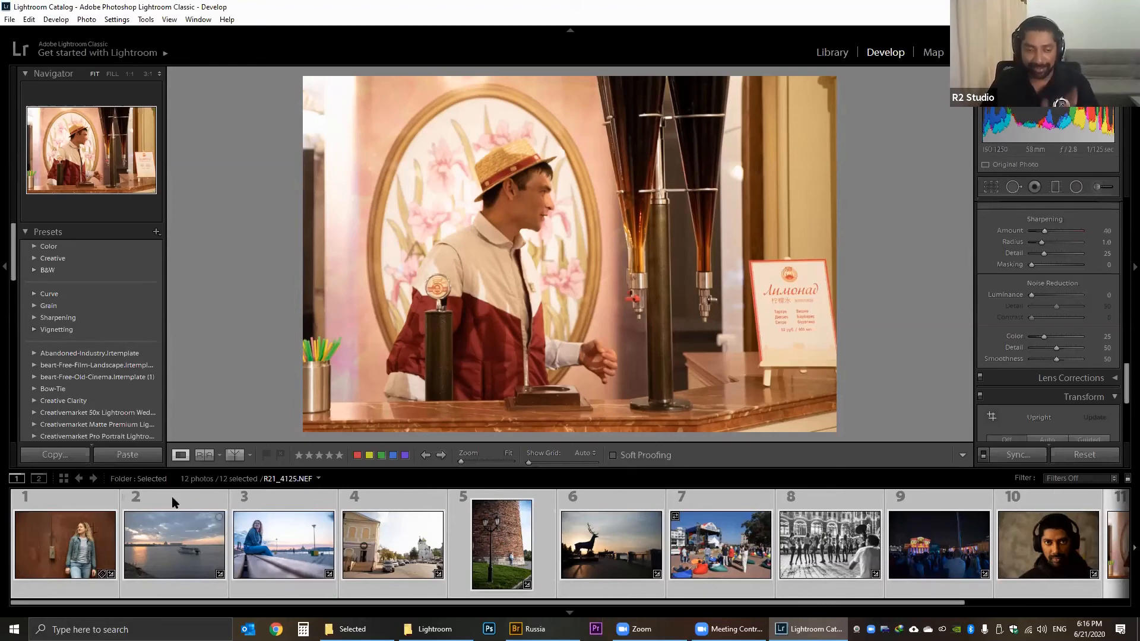
click(56, 583)
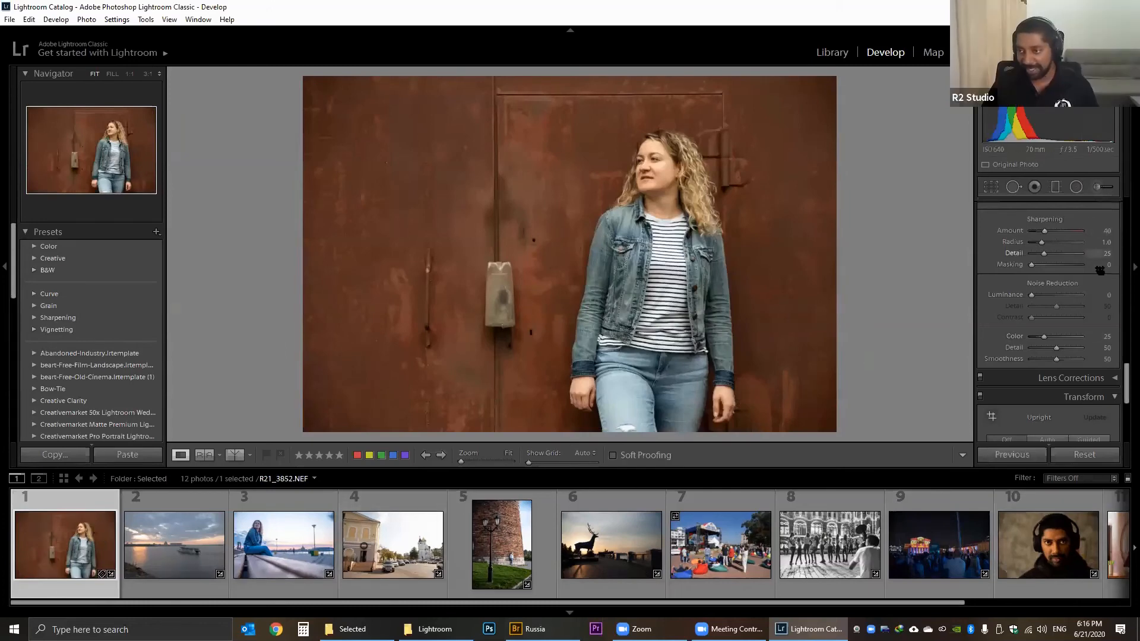
scroll(1122, 382, up, 10)
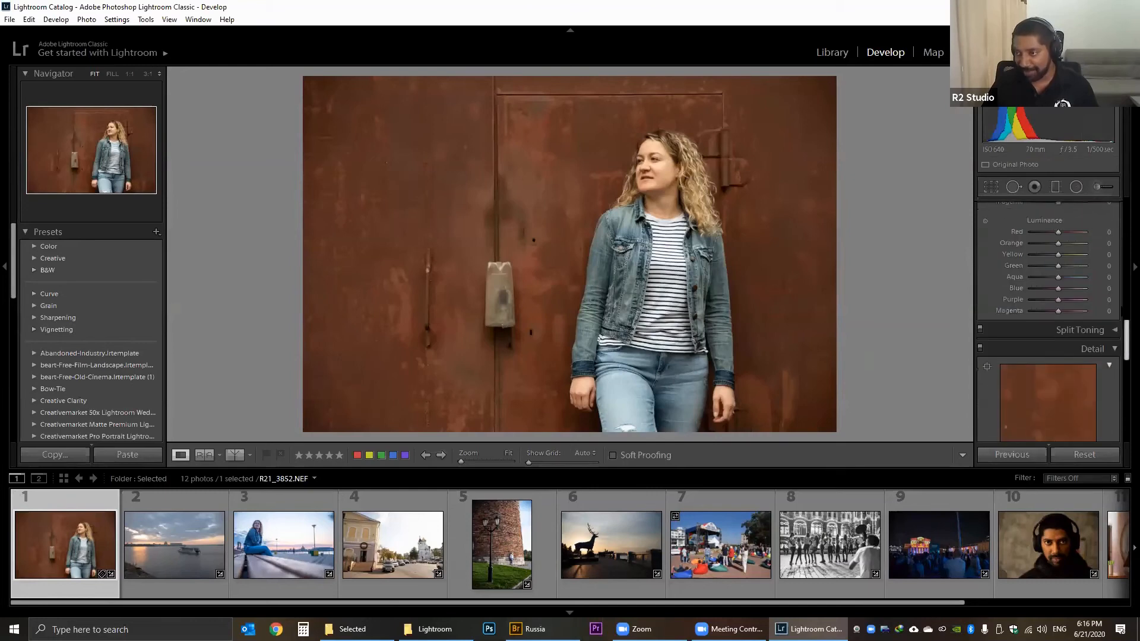
scroll(1048, 297, up, 5)
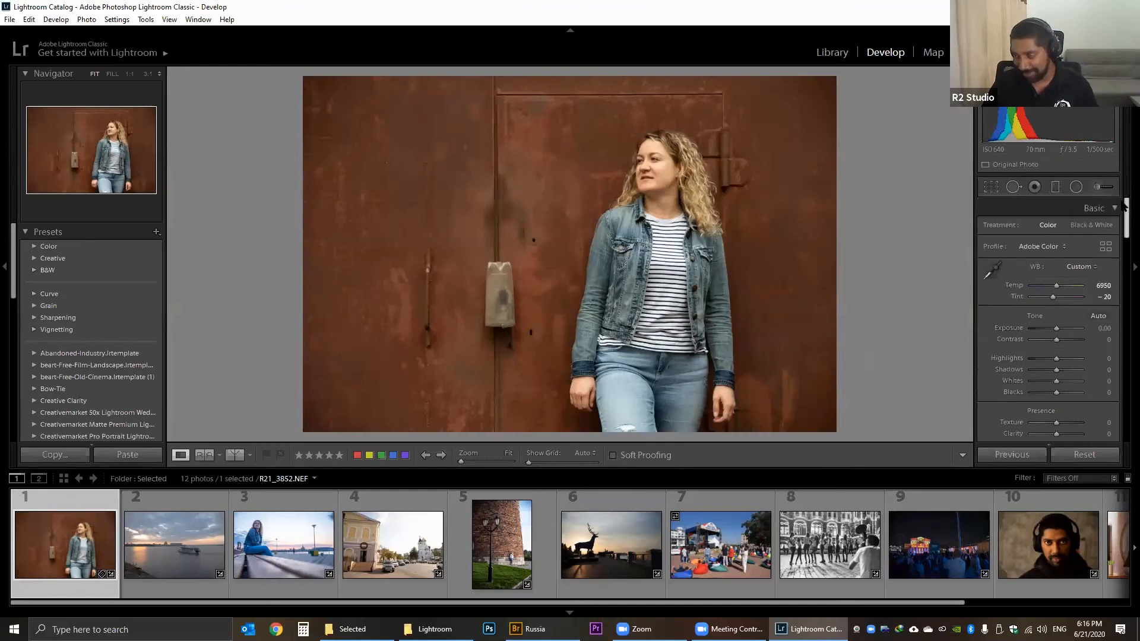
click(1090, 226)
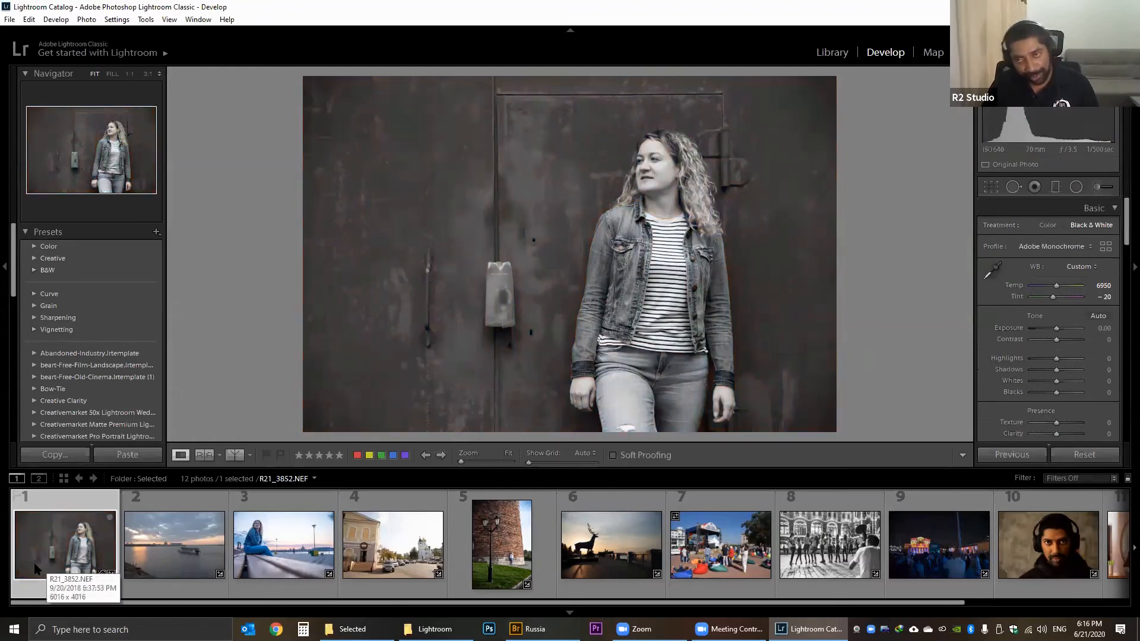
mouse_move(1059, 370)
mouse_down()
mouse_move(1076, 371)
mouse_move(1042, 359)
mouse_up()
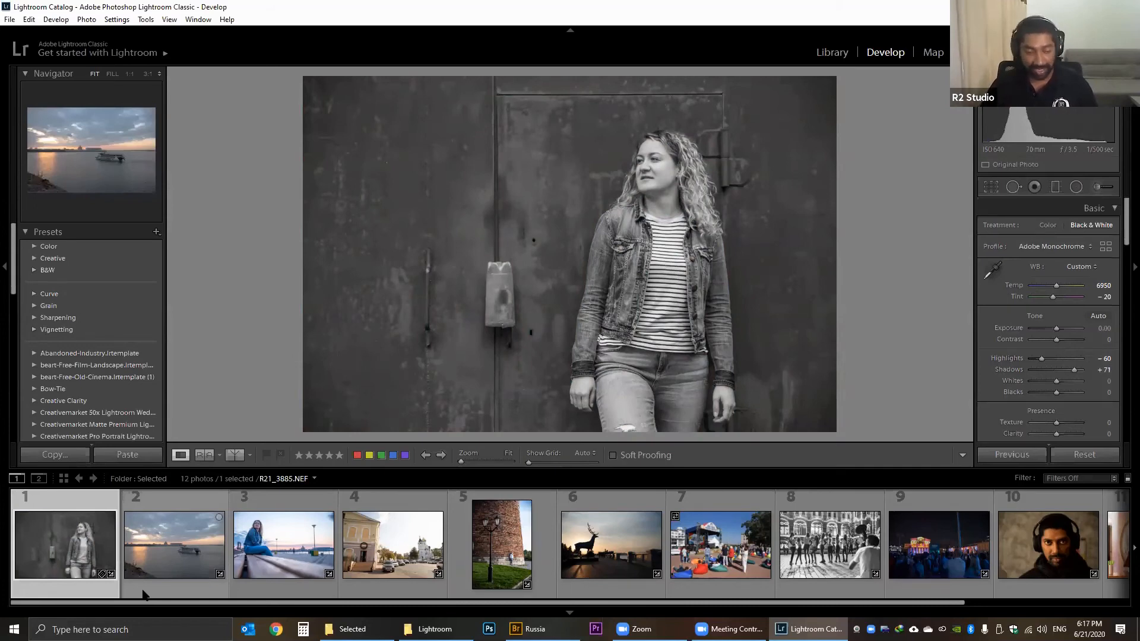
Select all 12 photos with the first photo as the source and synchronize its develop settings with the default options.
click(168, 569)
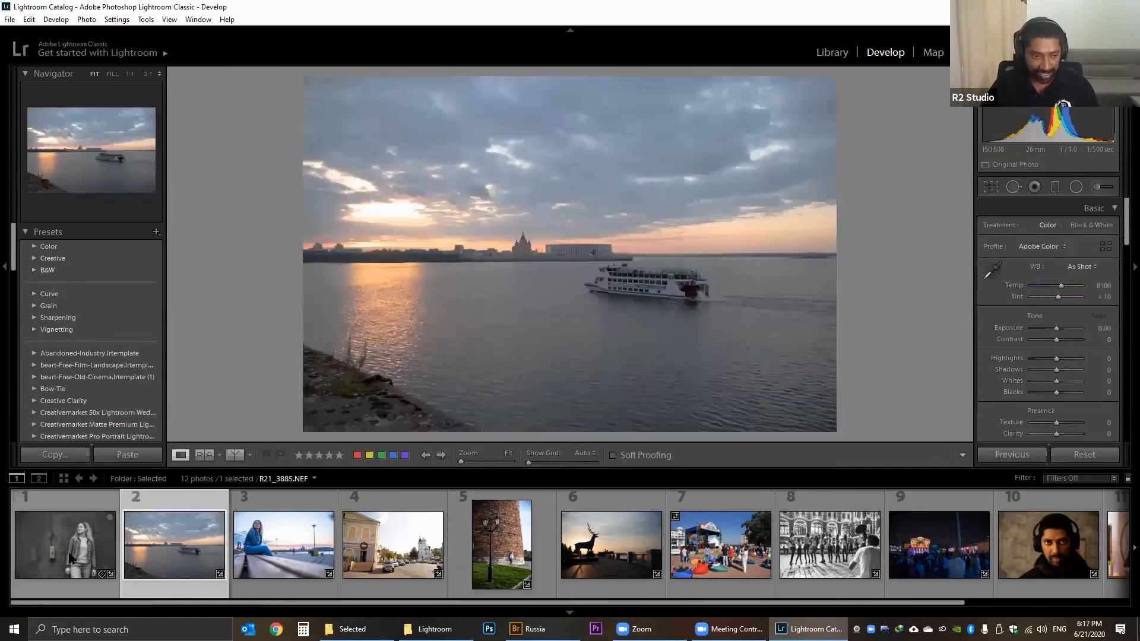
click(71, 552)
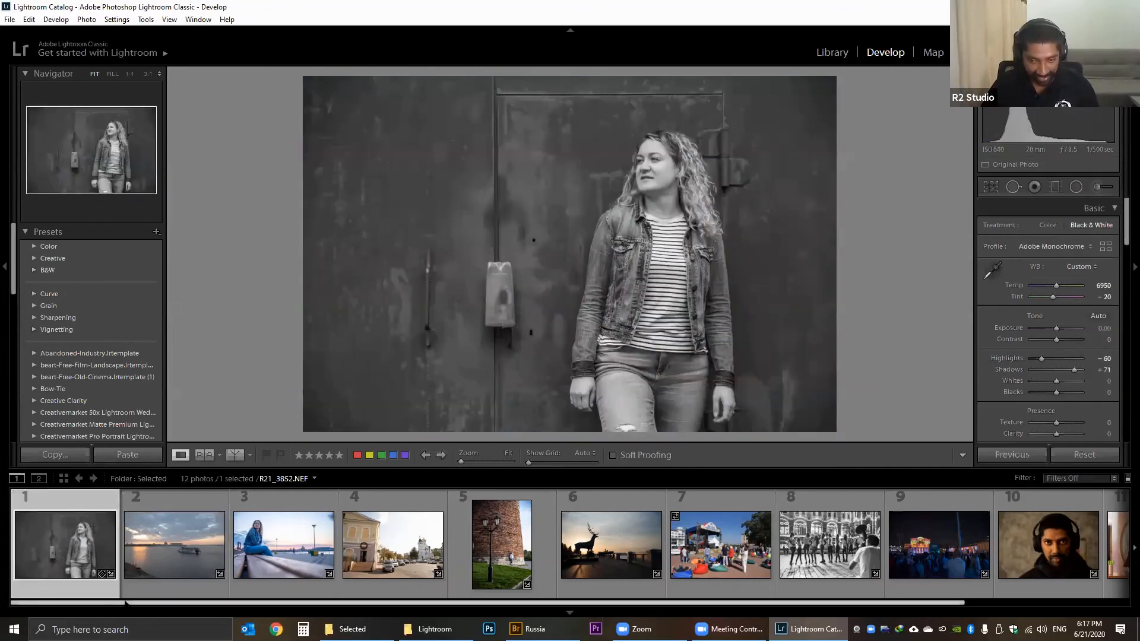
scroll(126, 603, down, 3)
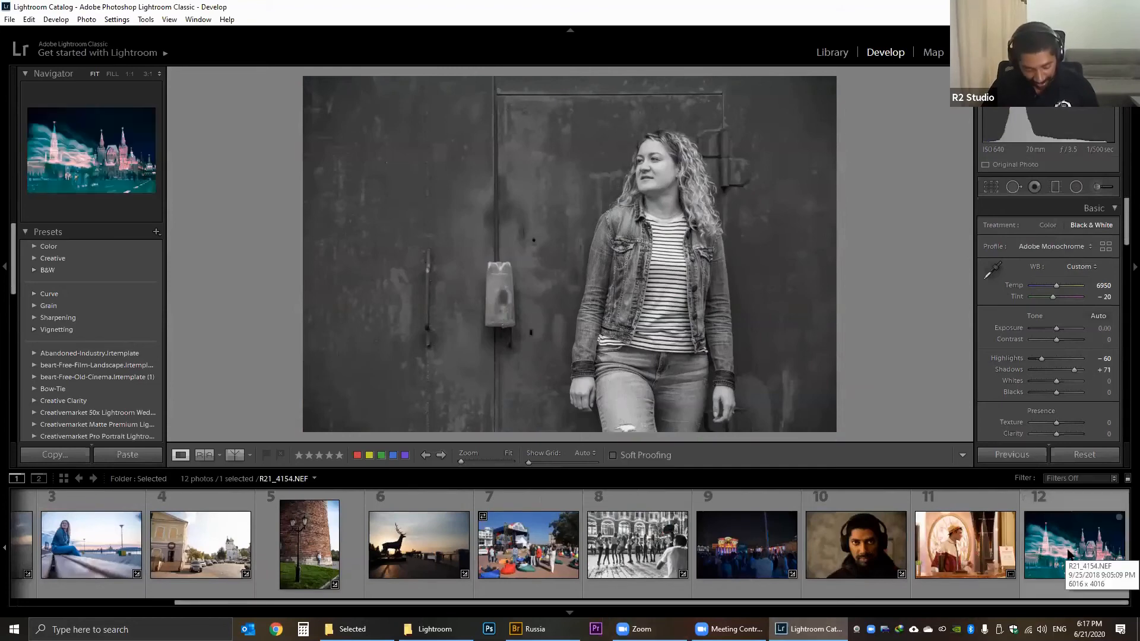
key(shift)
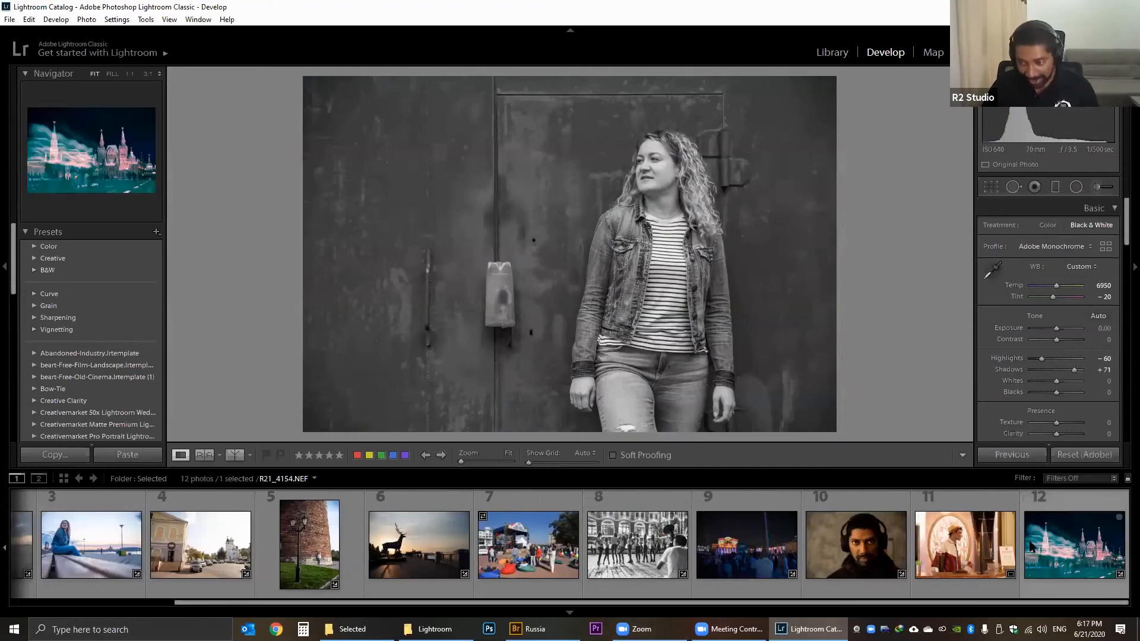
shift+click(1063, 551)
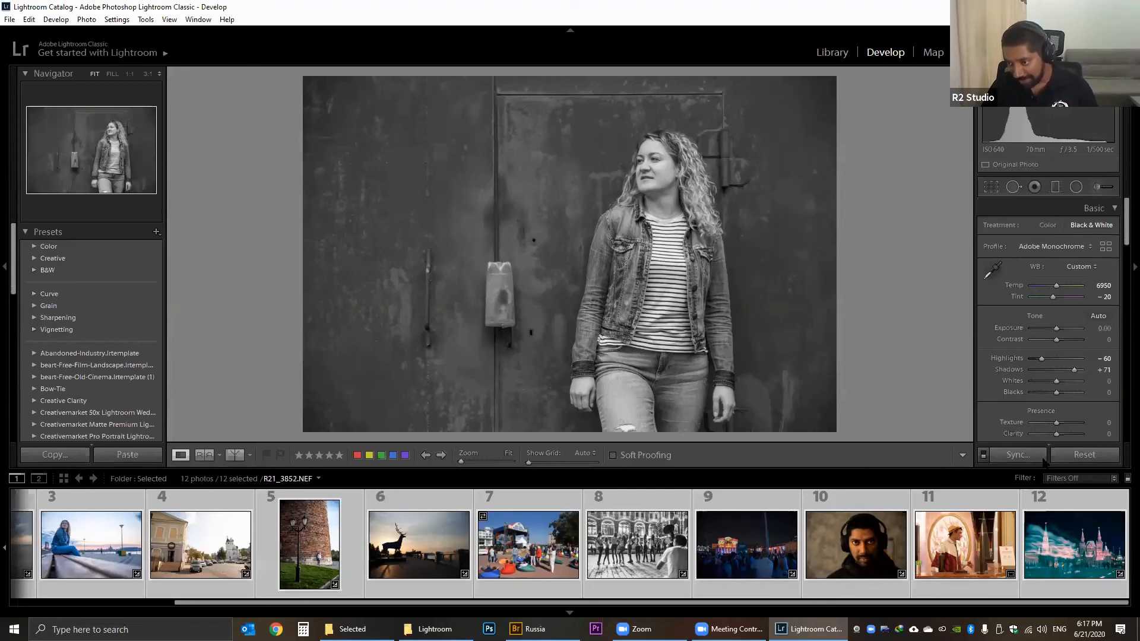
click(1019, 456)
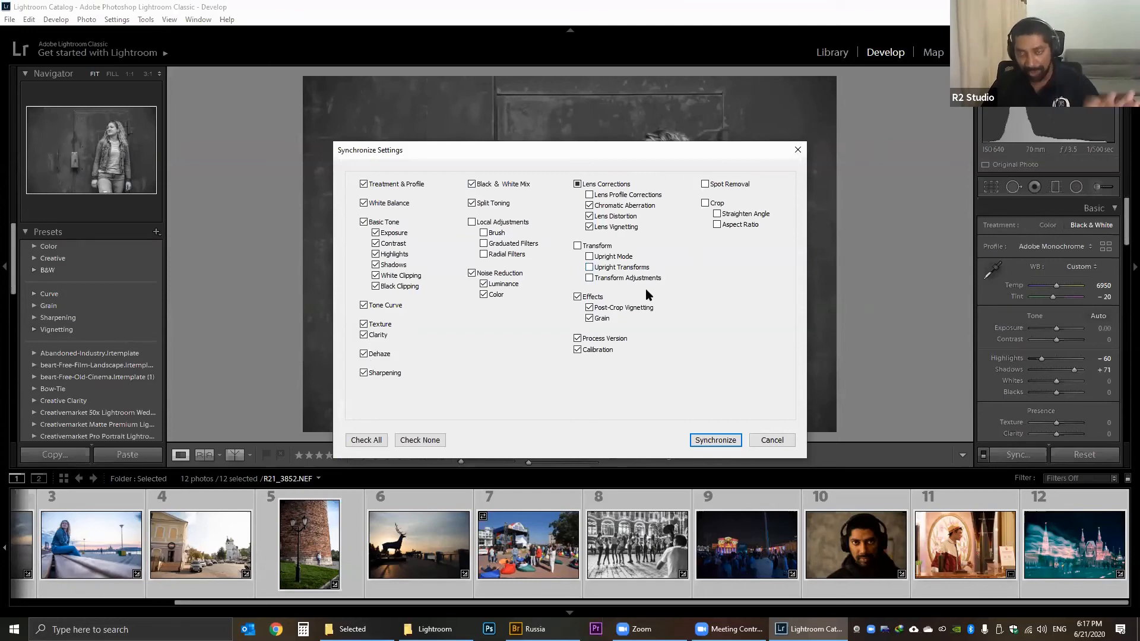
click(706, 446)
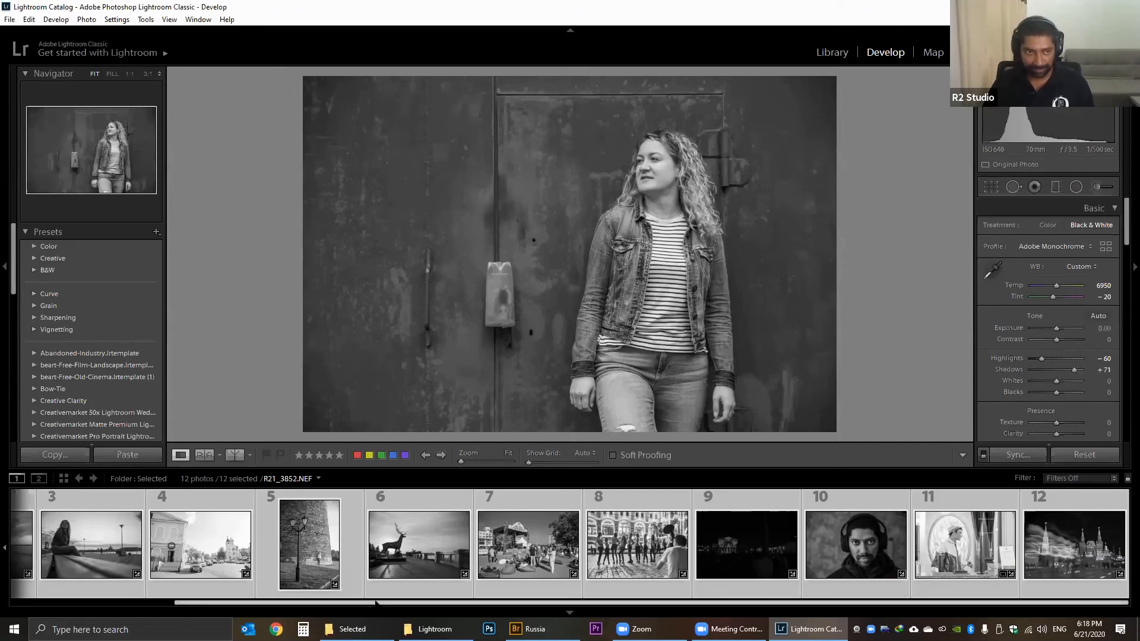
Look over the synchronized photos in the filmstrip and undo the synchronization.
drag(257, 602, 123, 602)
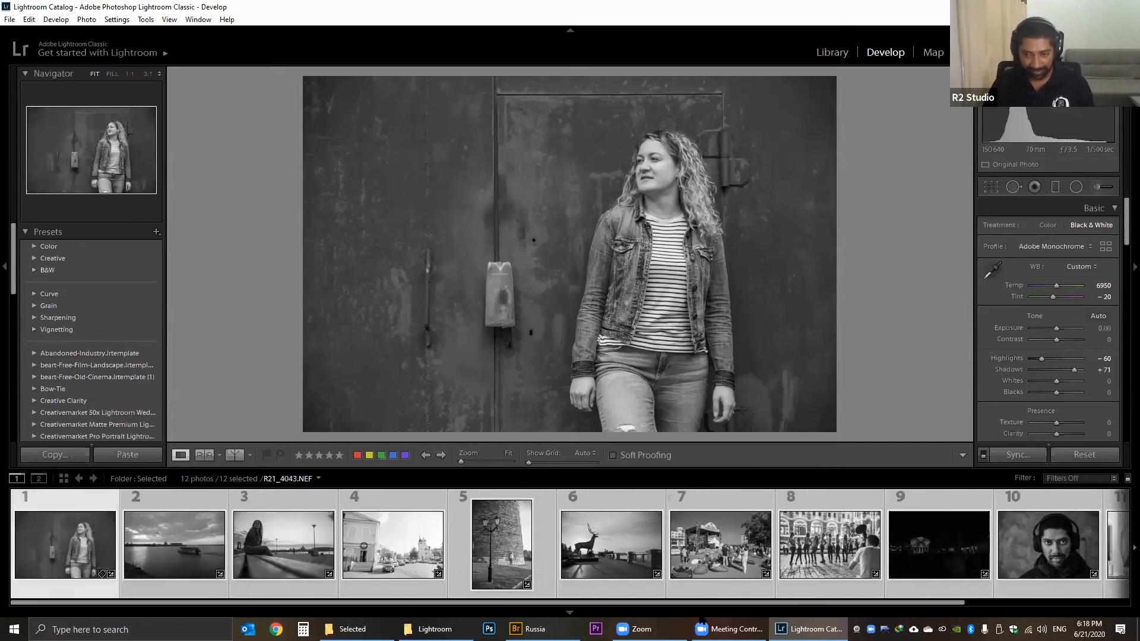
key(ctrl+z)
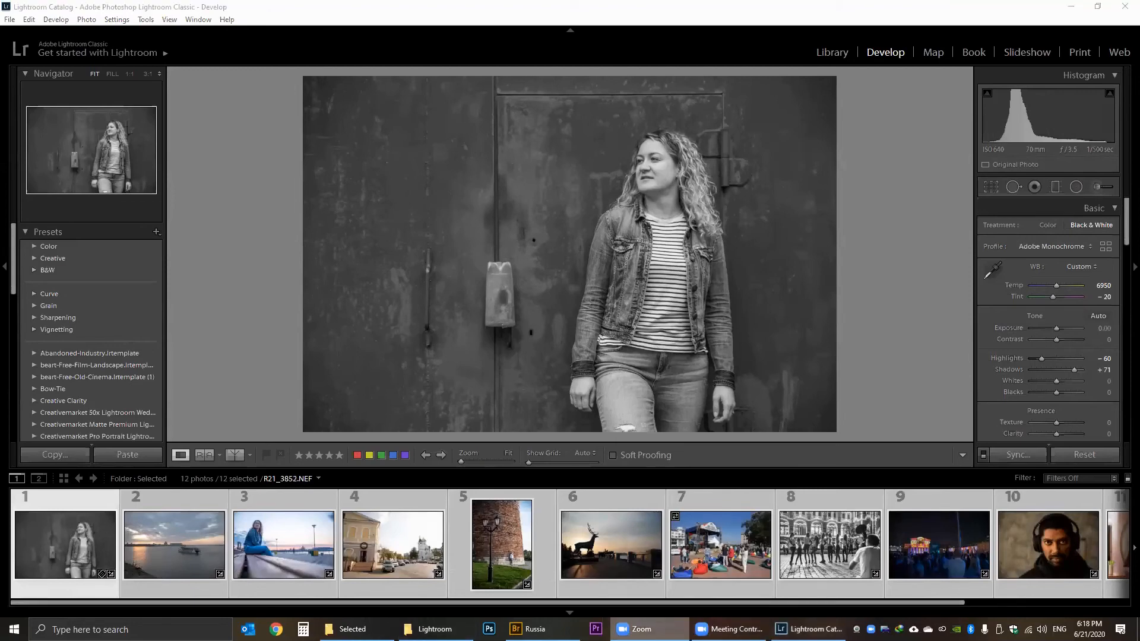
click(640, 629)
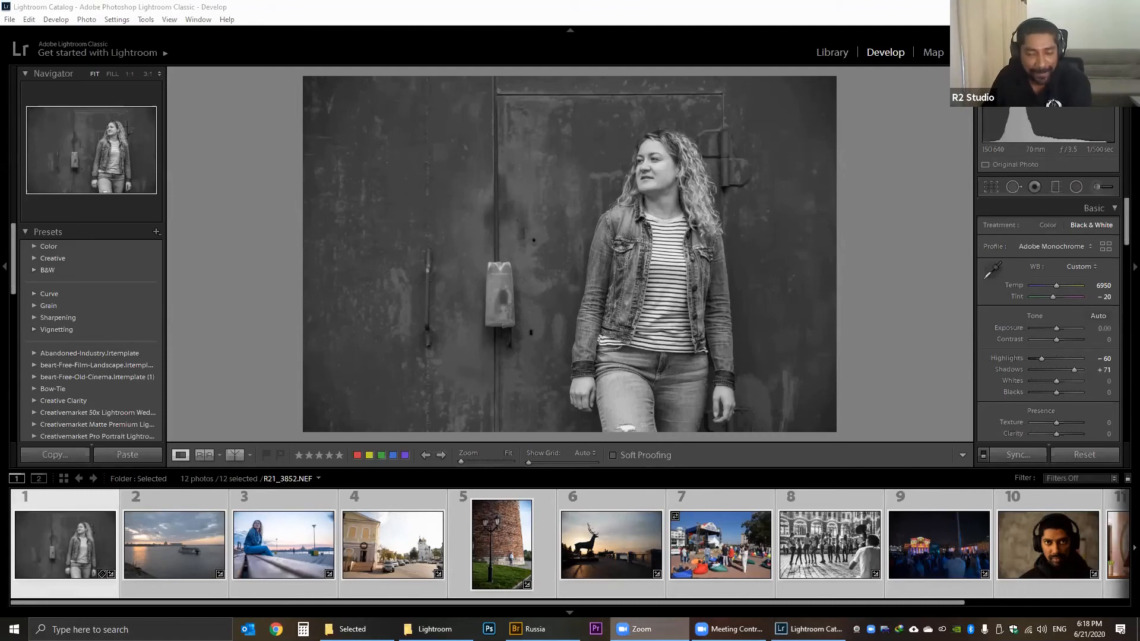
click(869, 2)
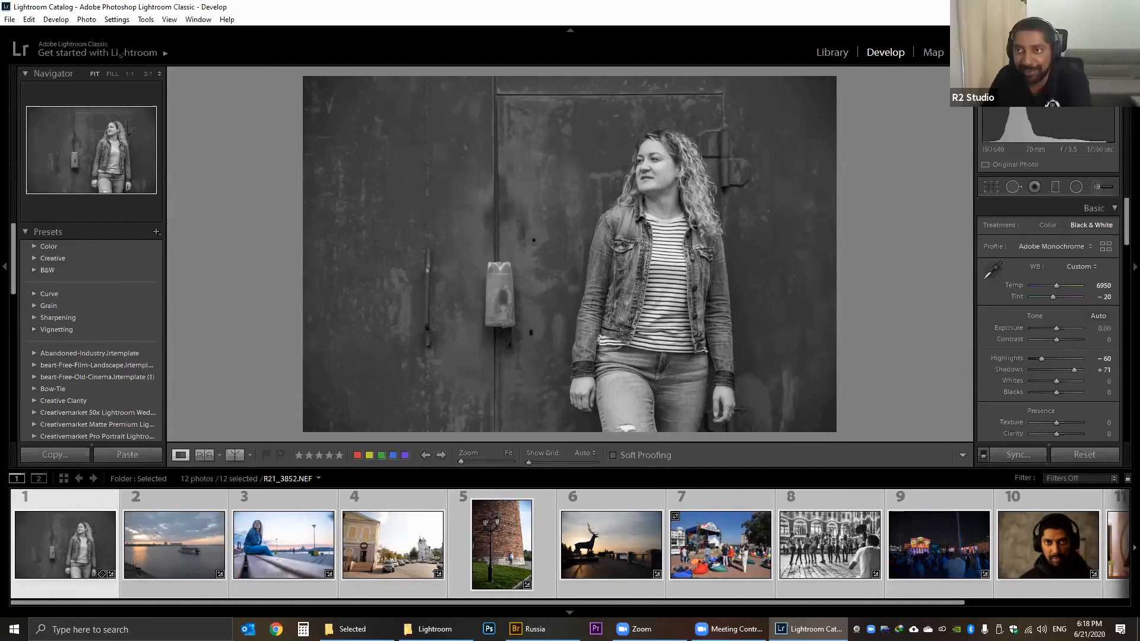
Open the outdoor festival photo with the colourful beanbags and look through the rest of the filmstrip.
click(754, 561)
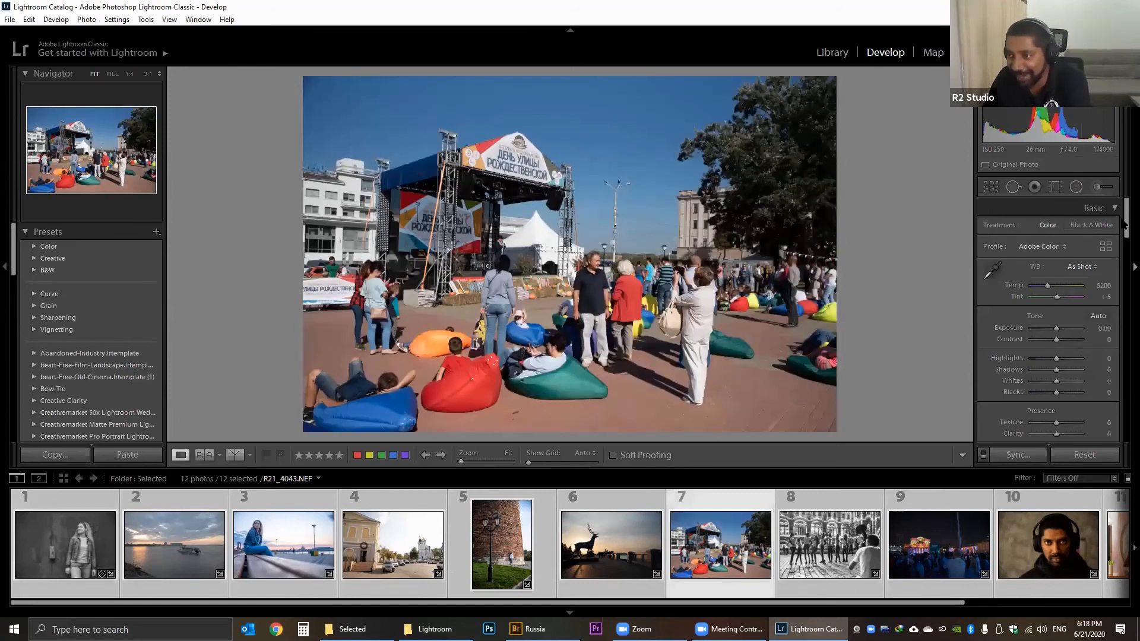
scroll(1048, 326, down, 4)
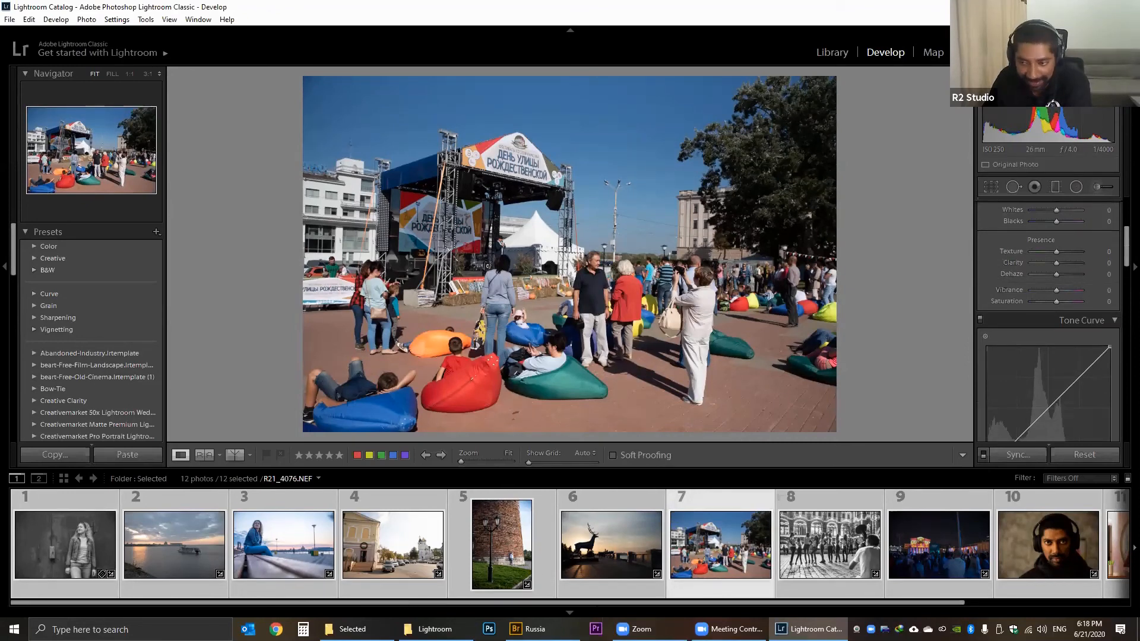
scroll(671, 556, down, 3)
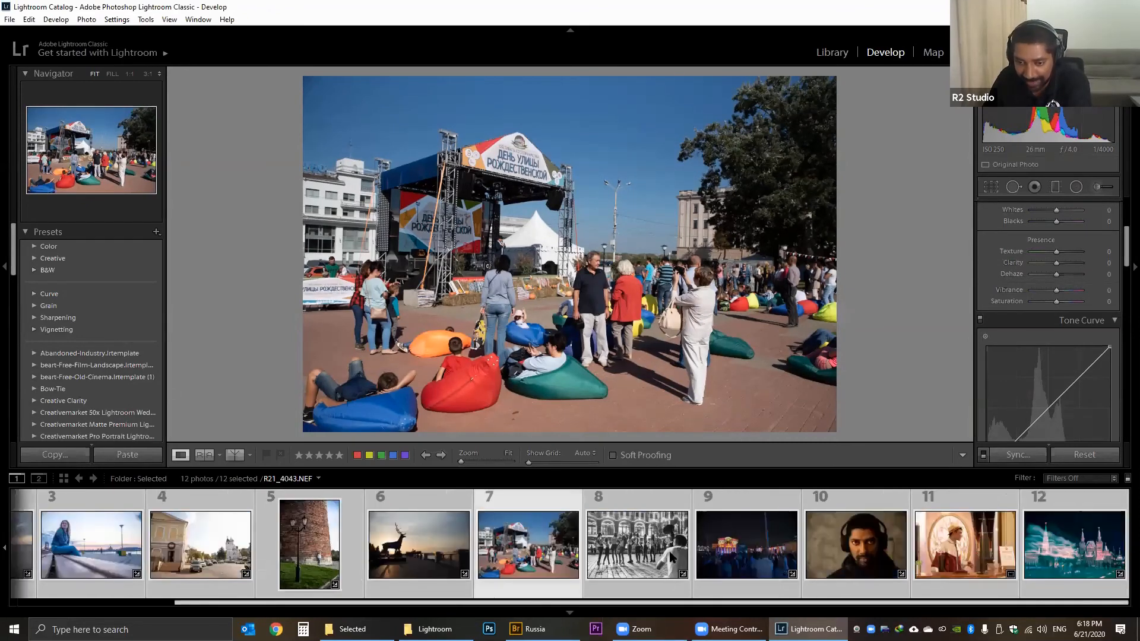
scroll(671, 557, up, 3)
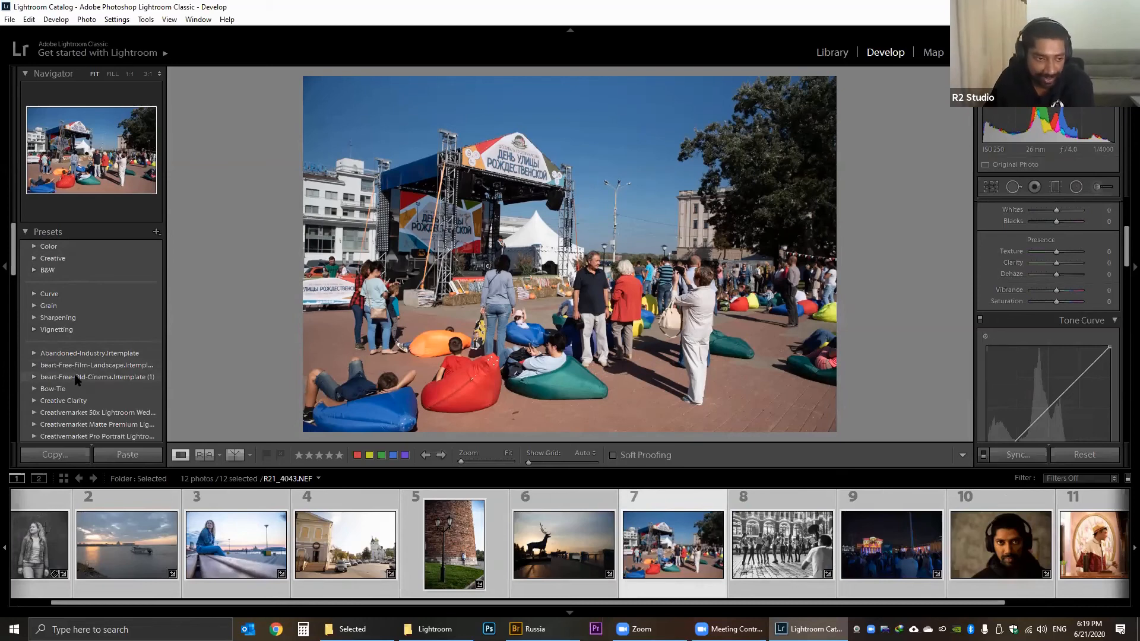
Try the Abandoned Industry preset on the festival photo and undo it.
scroll(75, 377, down, 2)
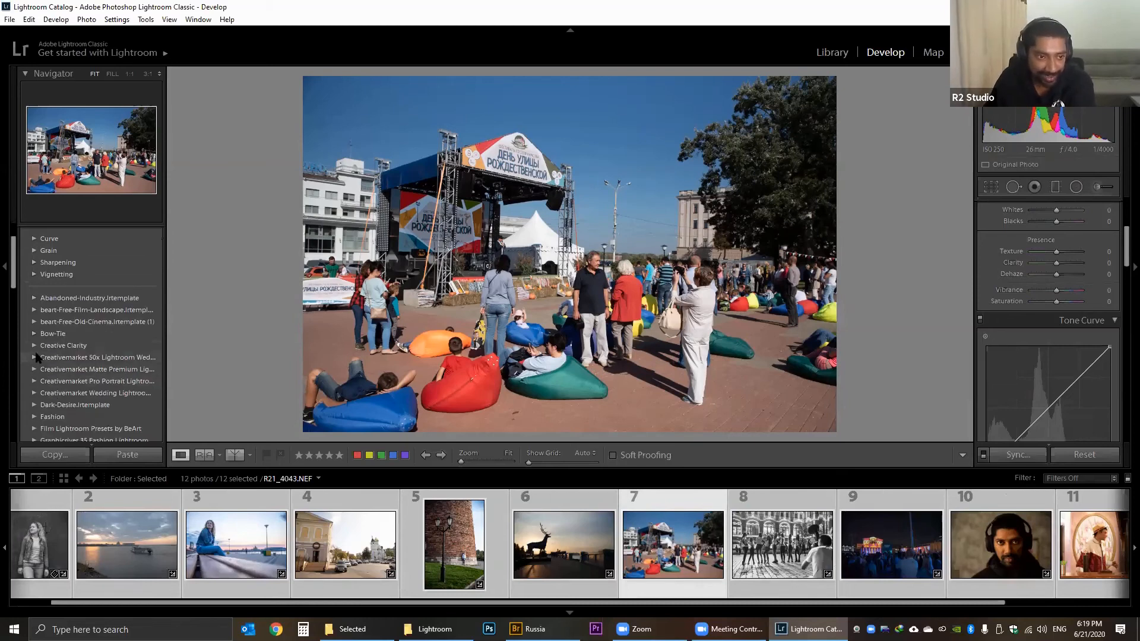
click(35, 298)
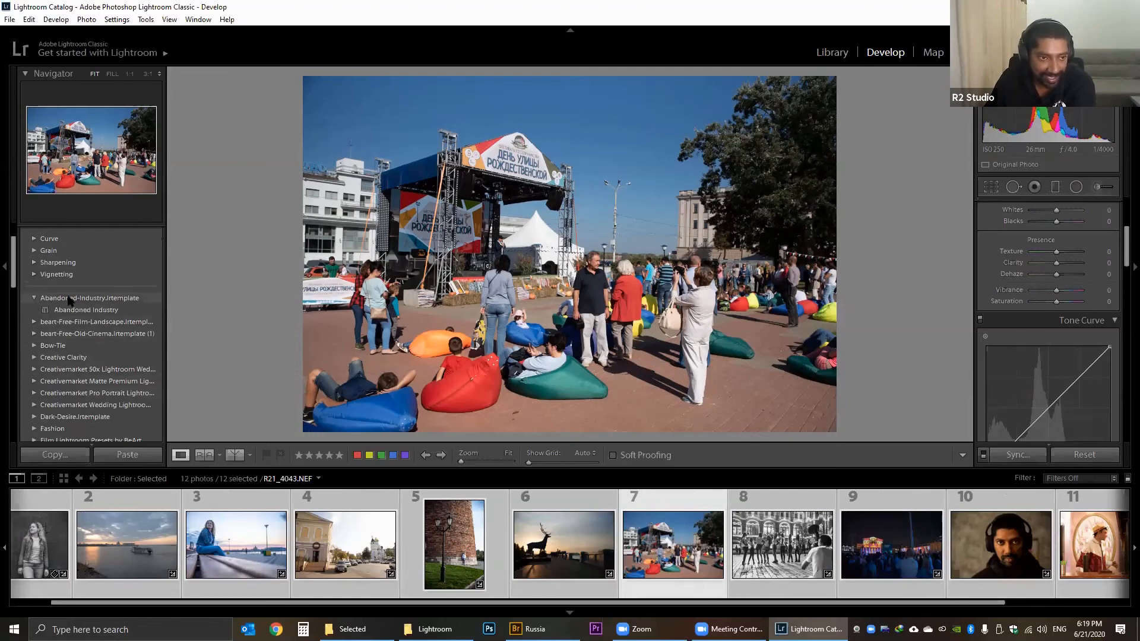
click(81, 310)
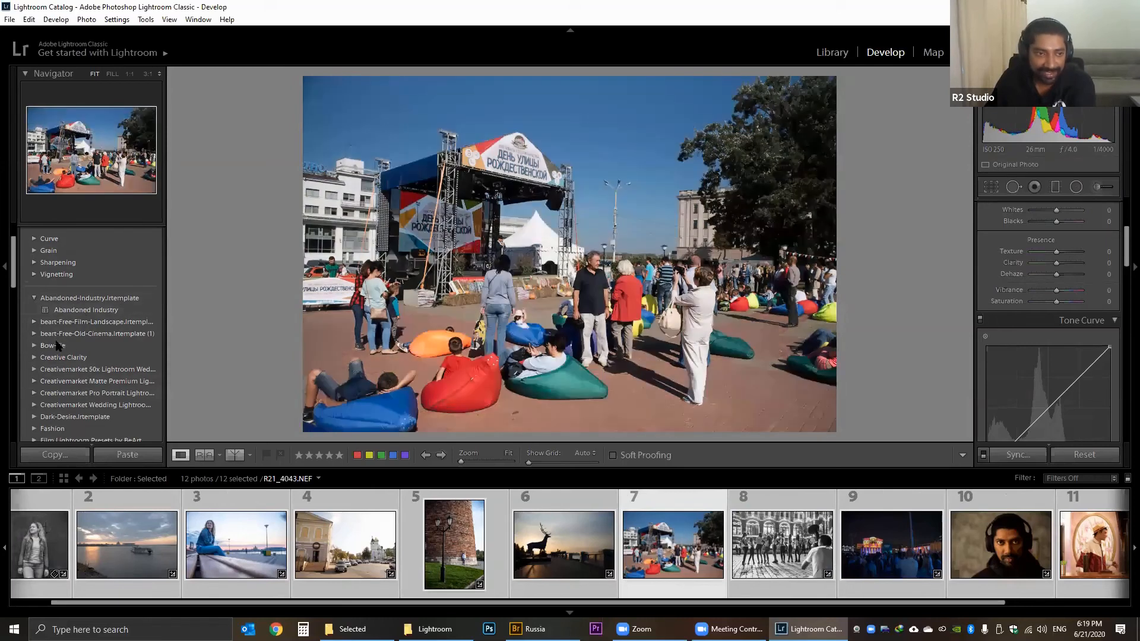
key(ctrl+z)
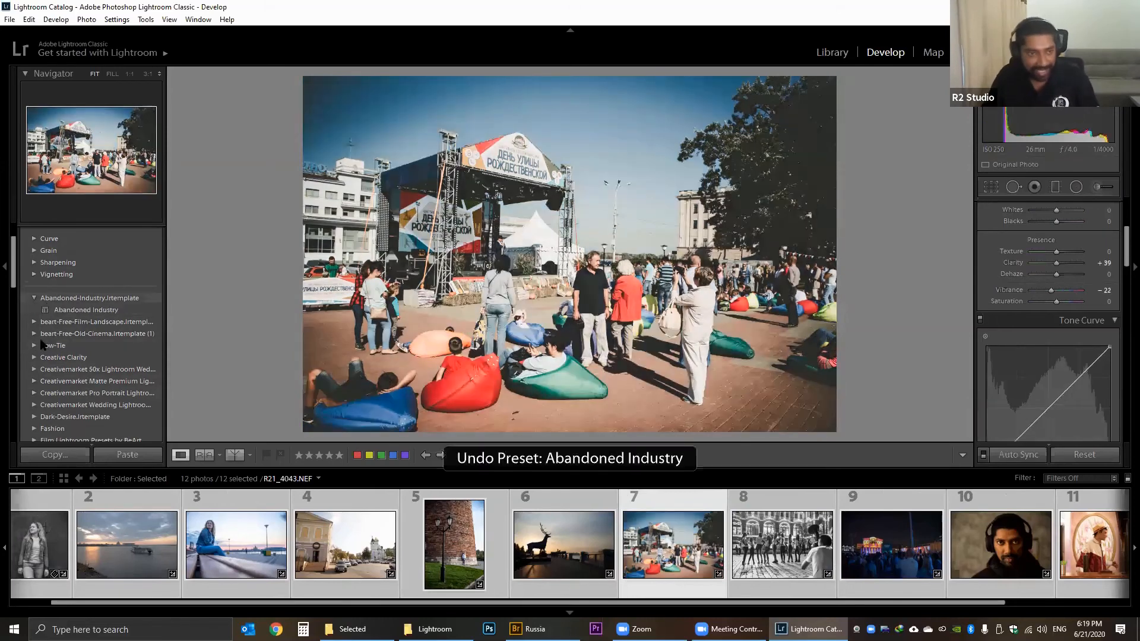
Apply Lightroom 5 Preset 11 from the Creativemarket 50x preset group to the festival photo and review its Basic settings.
click(33, 358)
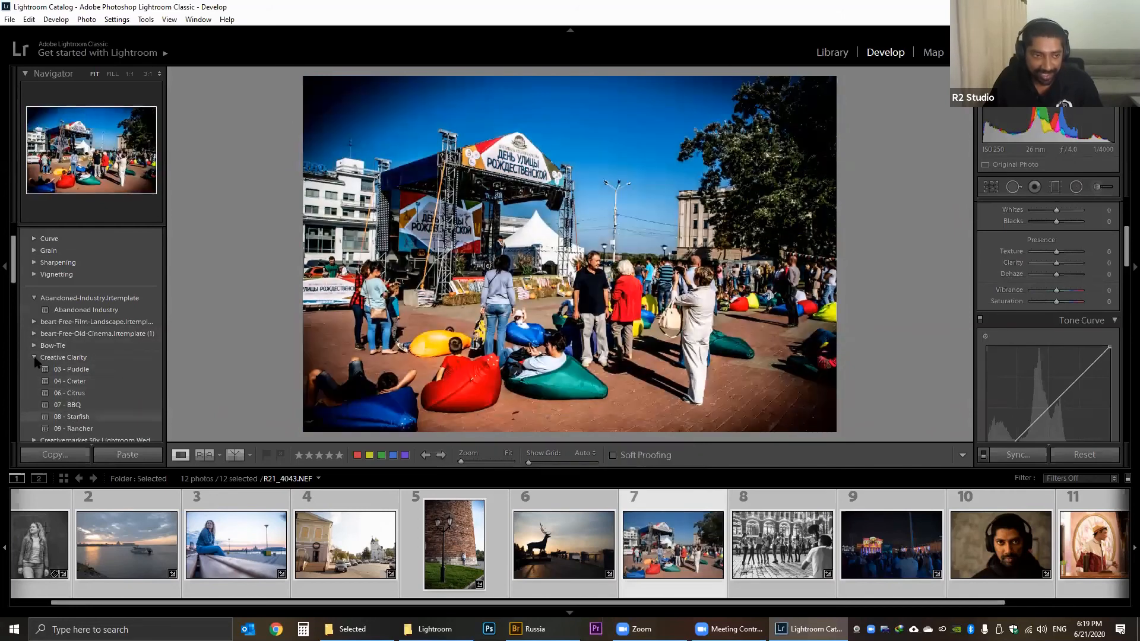
click(35, 358)
click(36, 370)
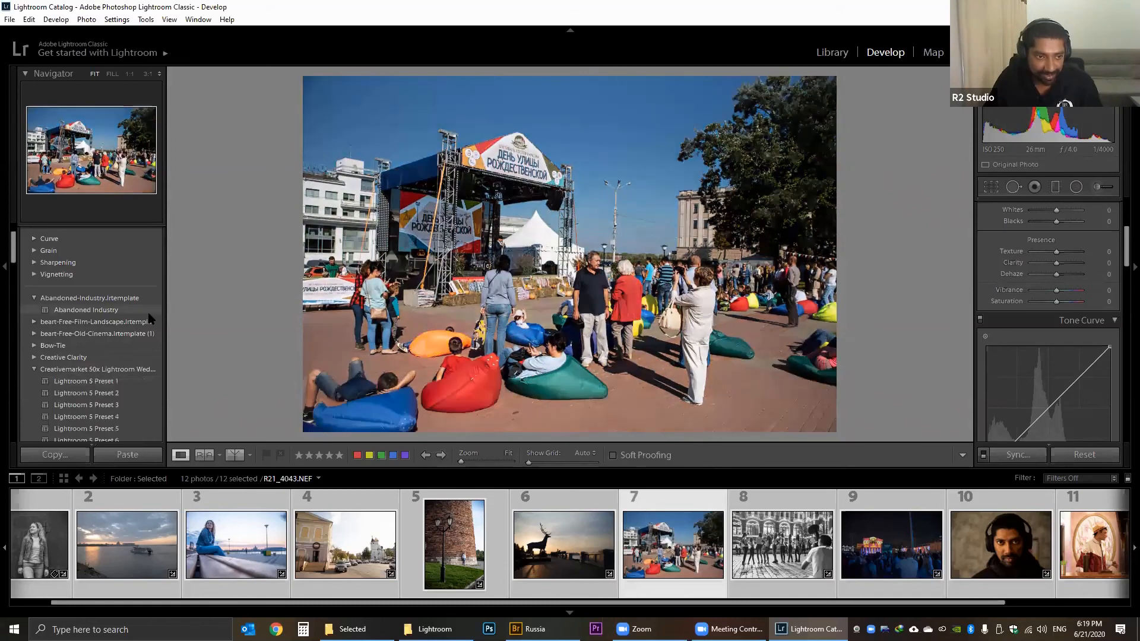
scroll(115, 328, down, 2)
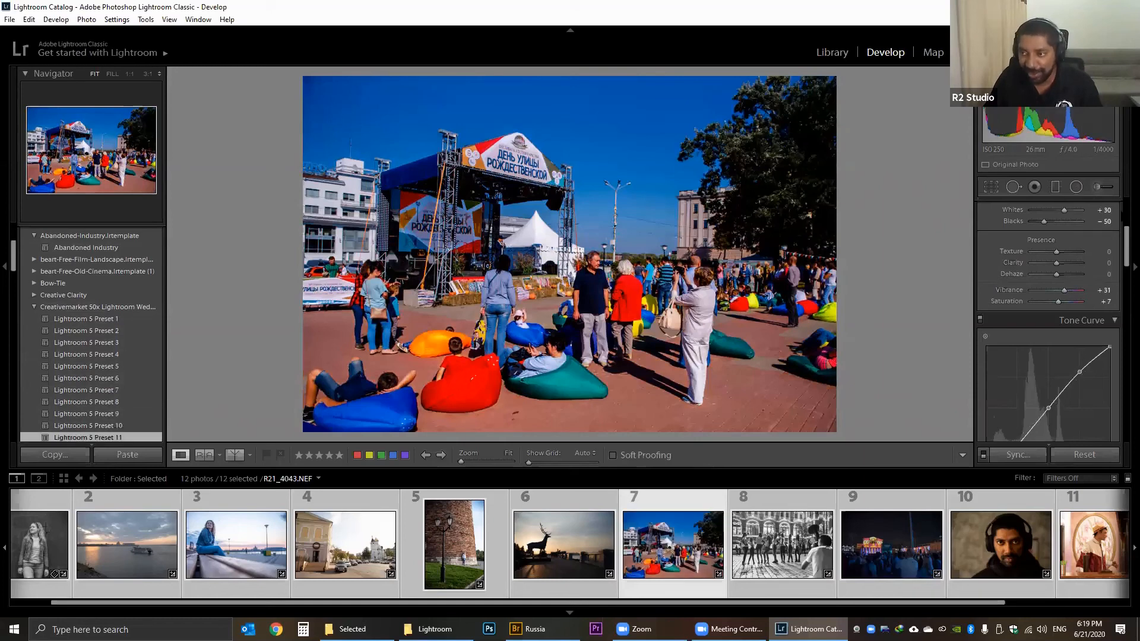
scroll(1046, 277, up, 5)
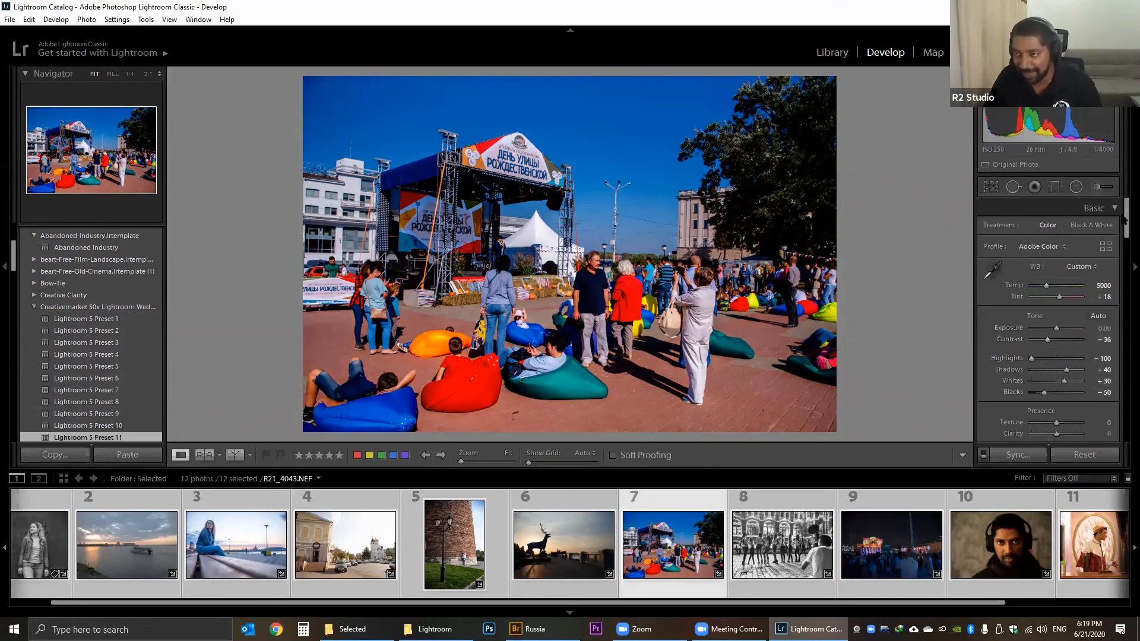
drag(1124, 219, 1124, 228)
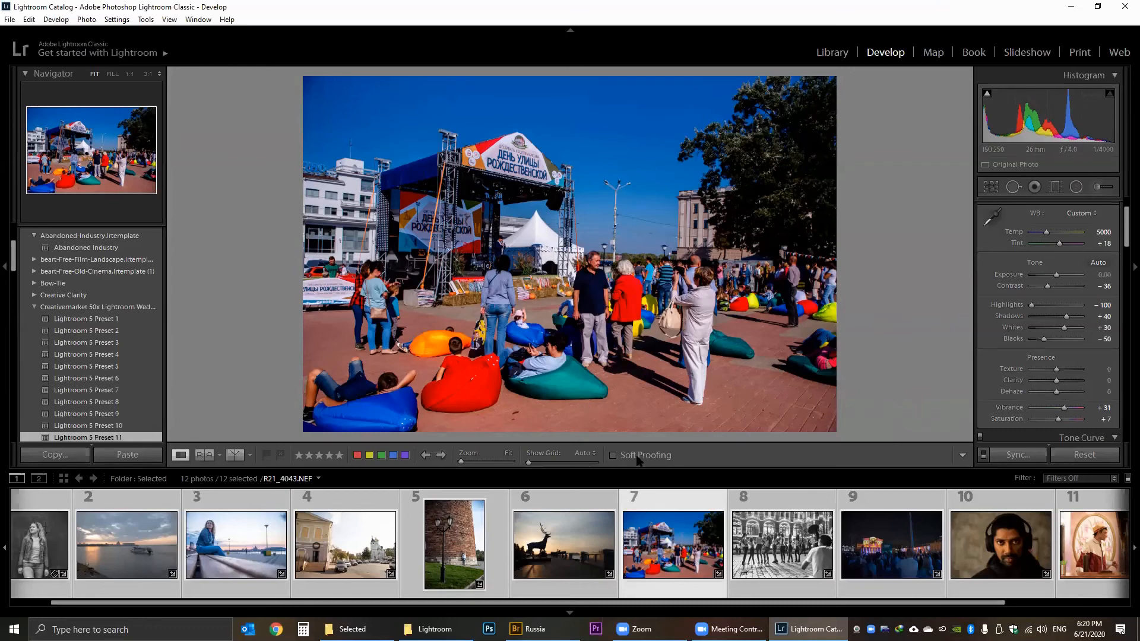
Select only the black-and-white group photo and view its Edit In choices, such as Adobe Photoshop 2020, without choosing one.
click(730, 630)
click(772, 571)
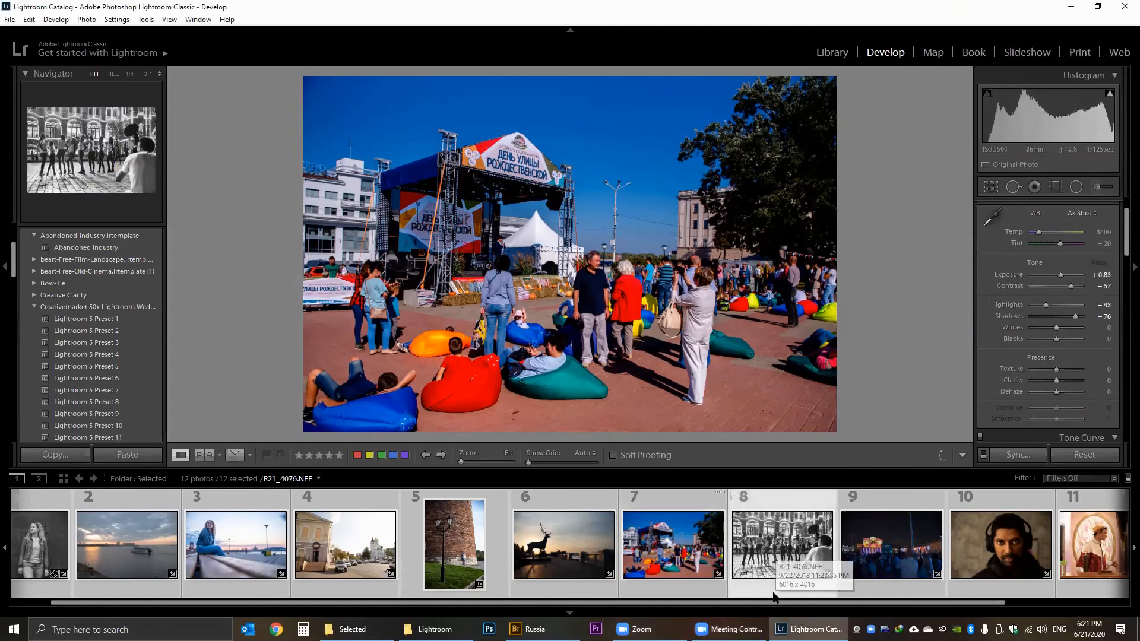
click(774, 561)
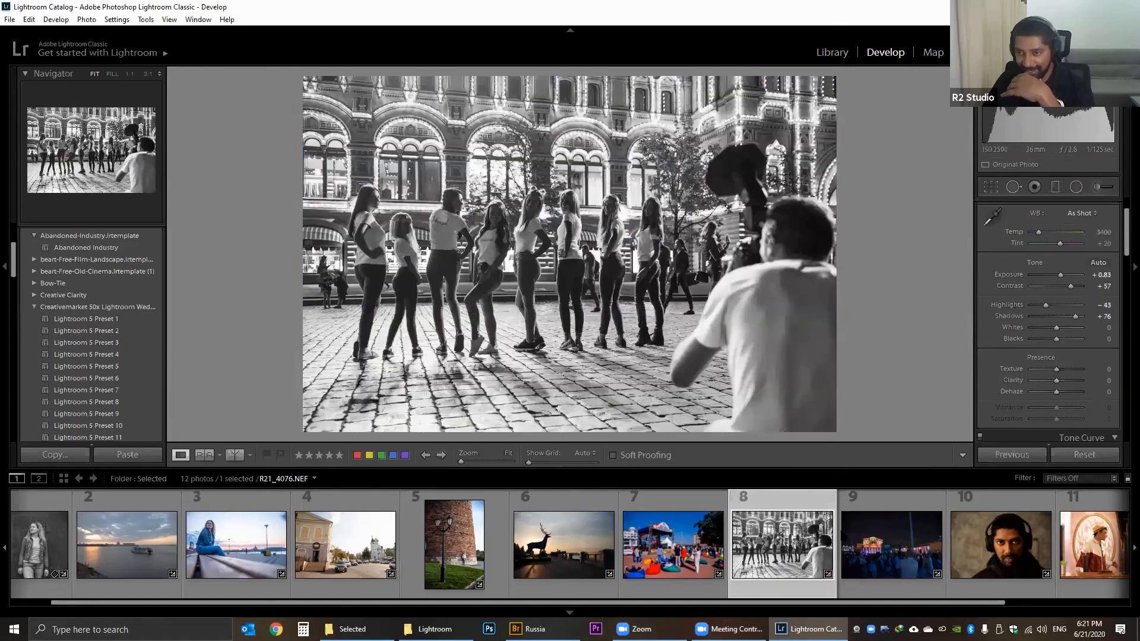
right_click(774, 561)
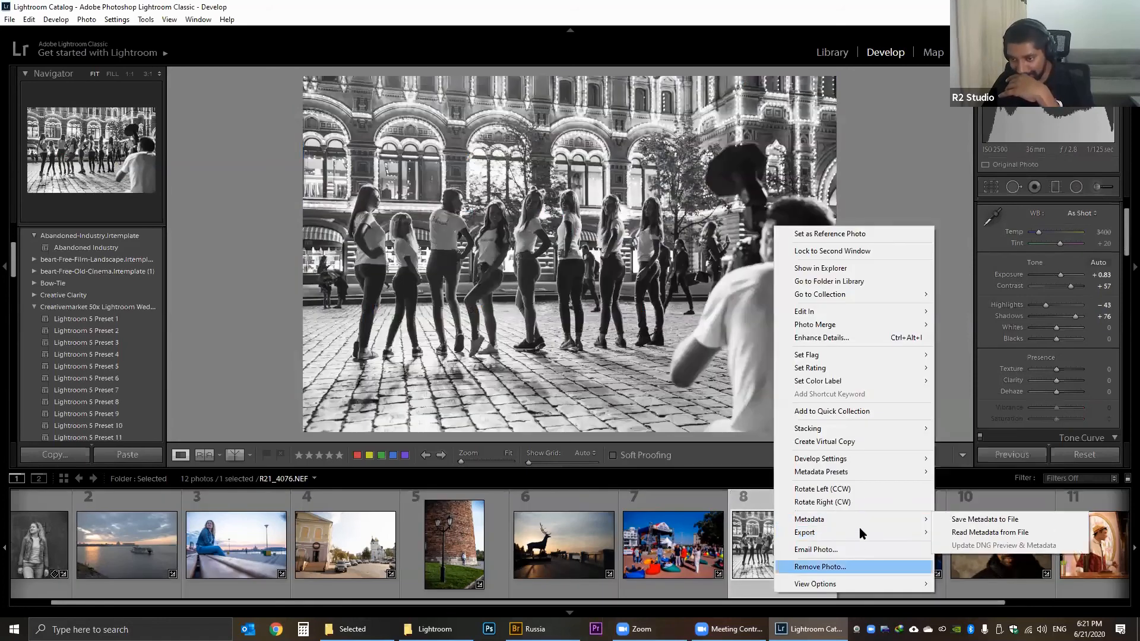
mouse_move(860, 531)
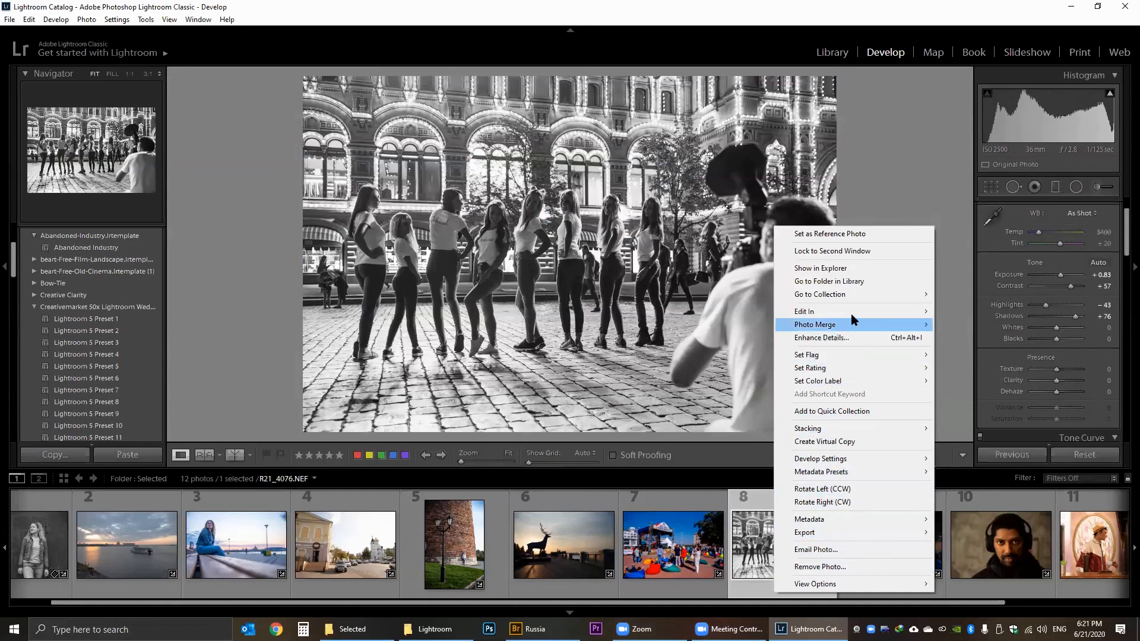
mouse_move(850, 313)
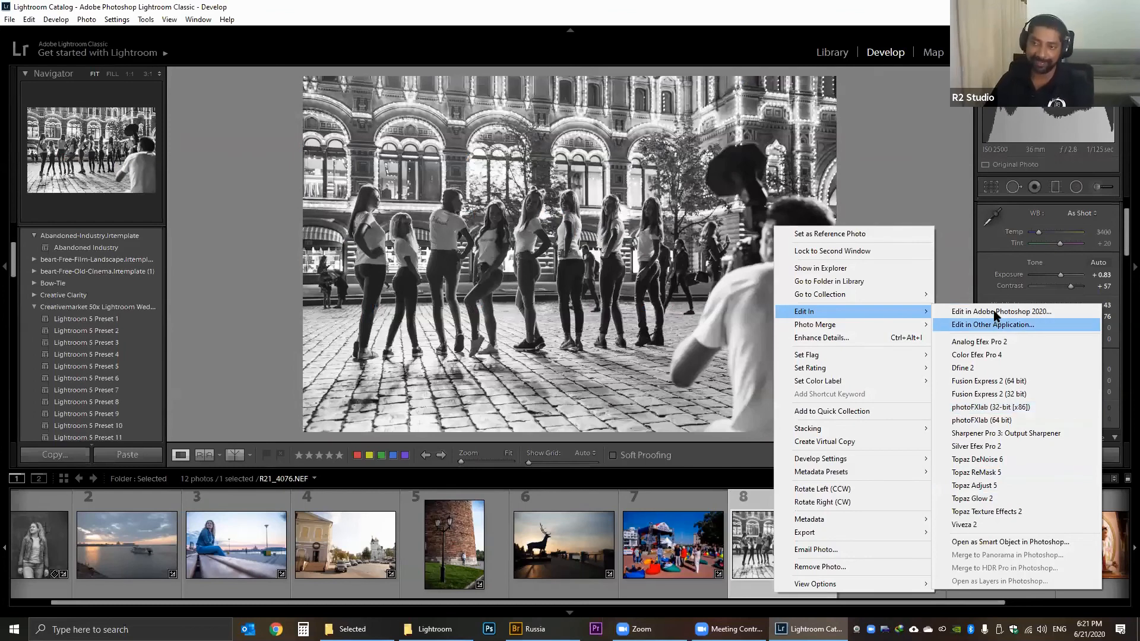
click(722, 326)
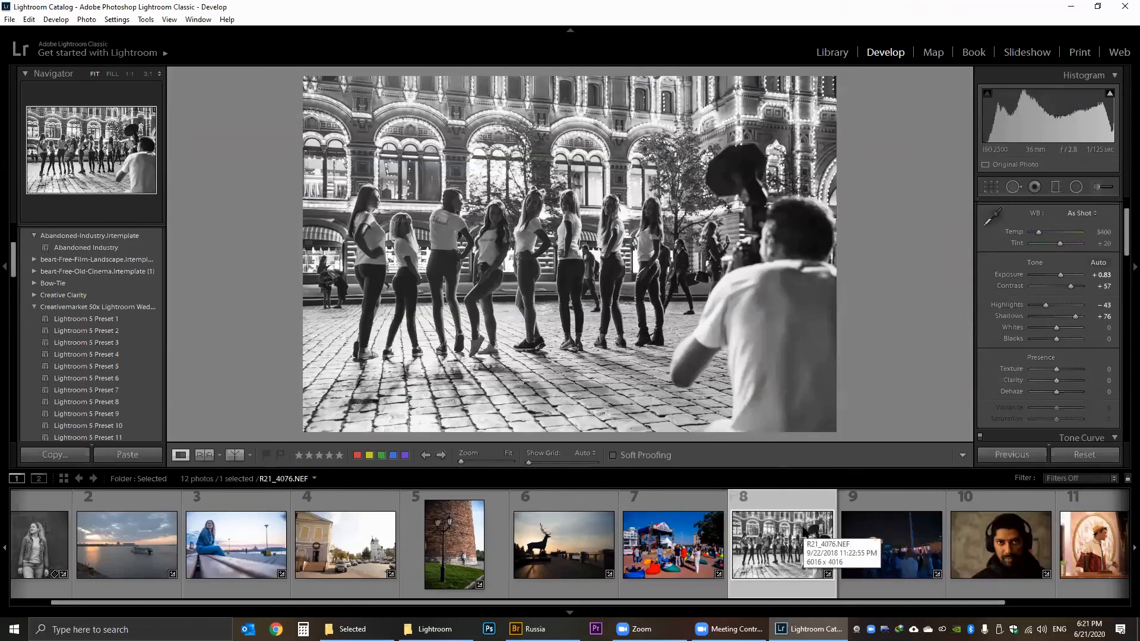
Open the street photo with the yellow building and church and apply the Auto Upright correction.
click(906, 548)
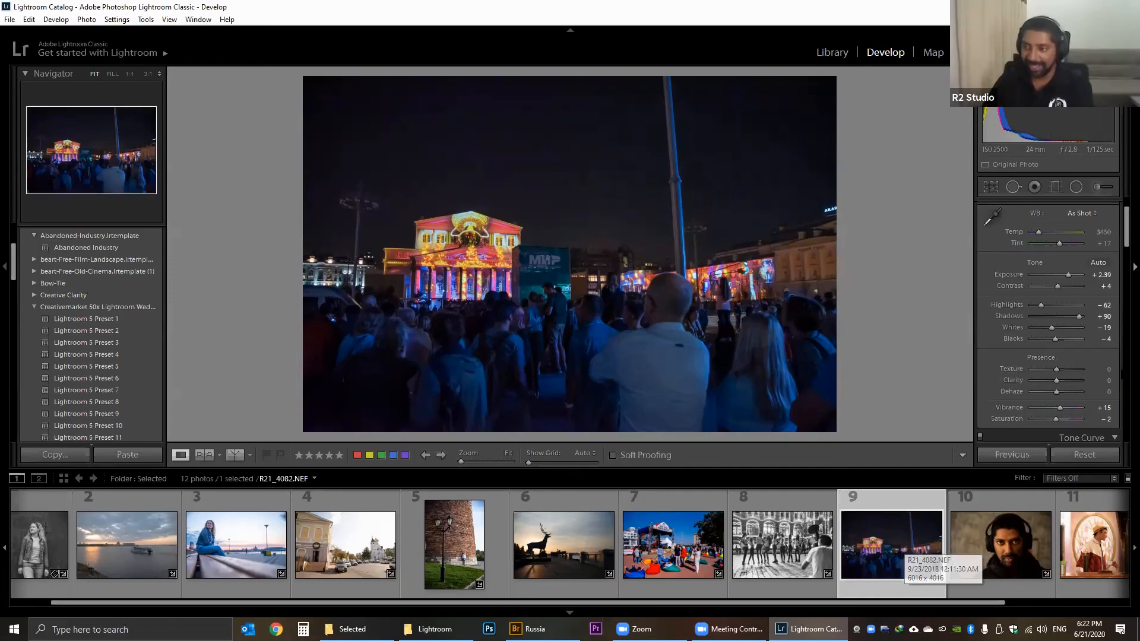
scroll(1078, 320, down, 10)
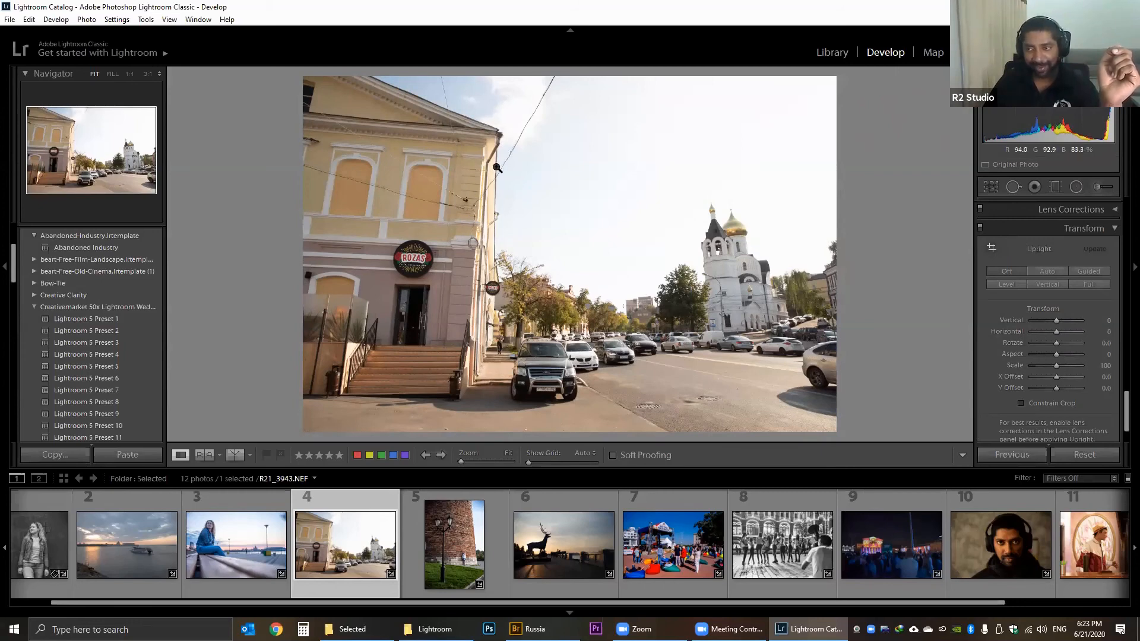
click(1049, 272)
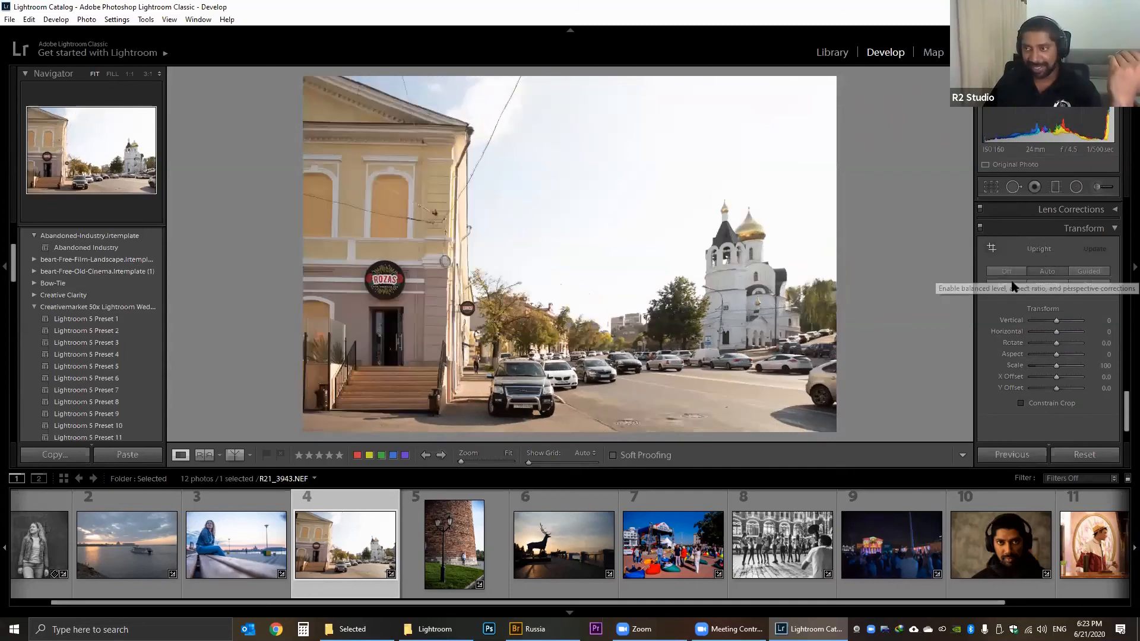
Try a Vertical transform of -14 on the street photo and undo it.
drag(1067, 325, 1042, 324)
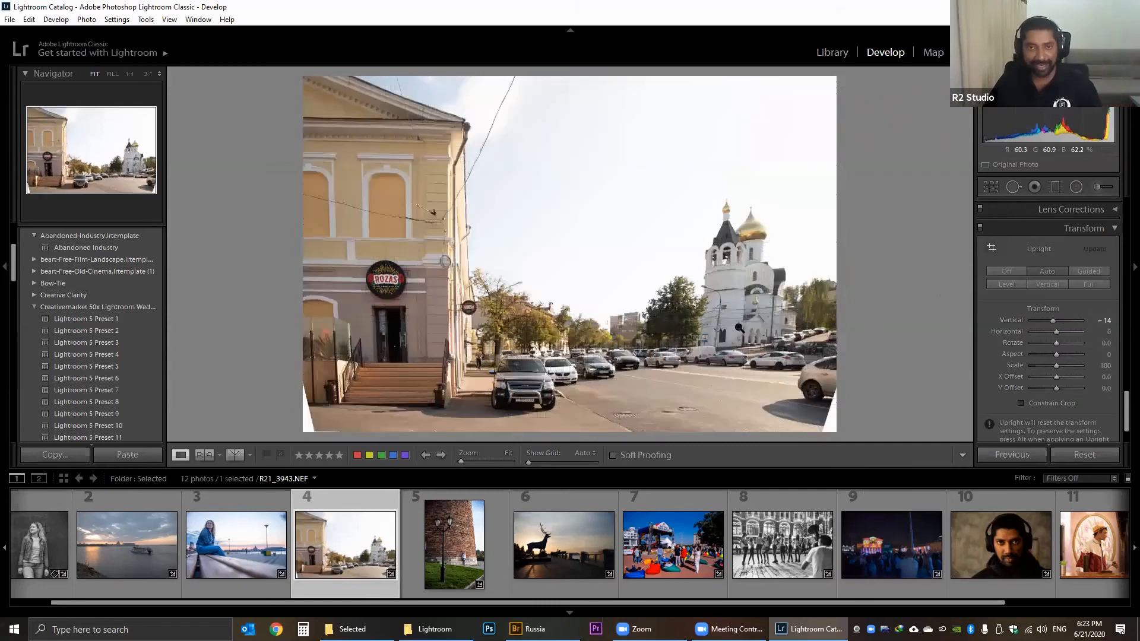
key(ctrl+z)
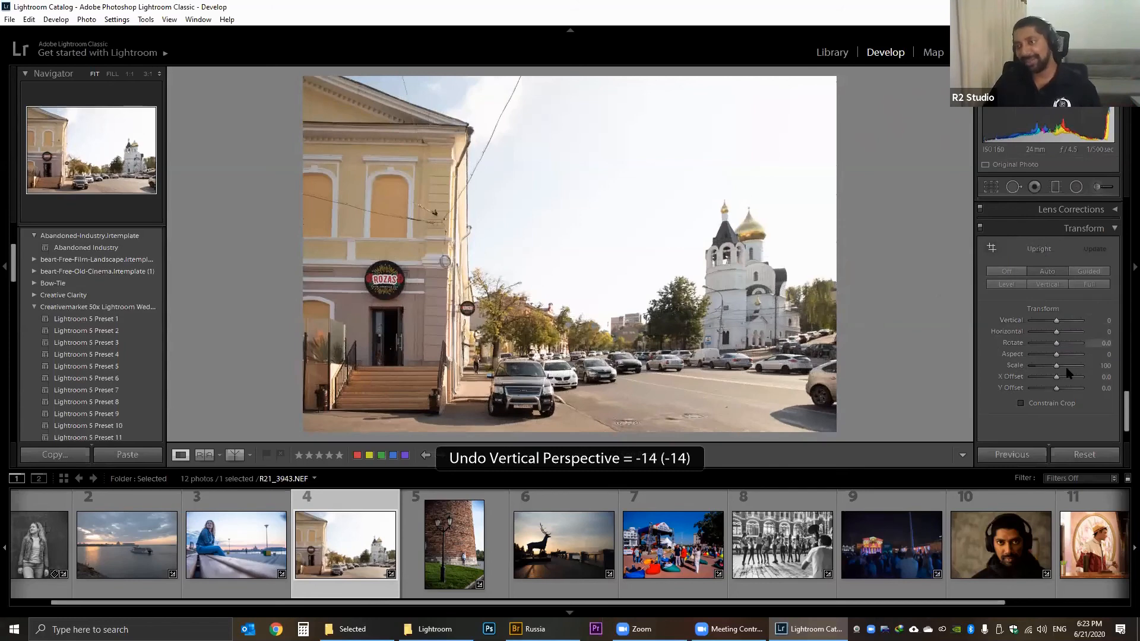
click(1042, 272)
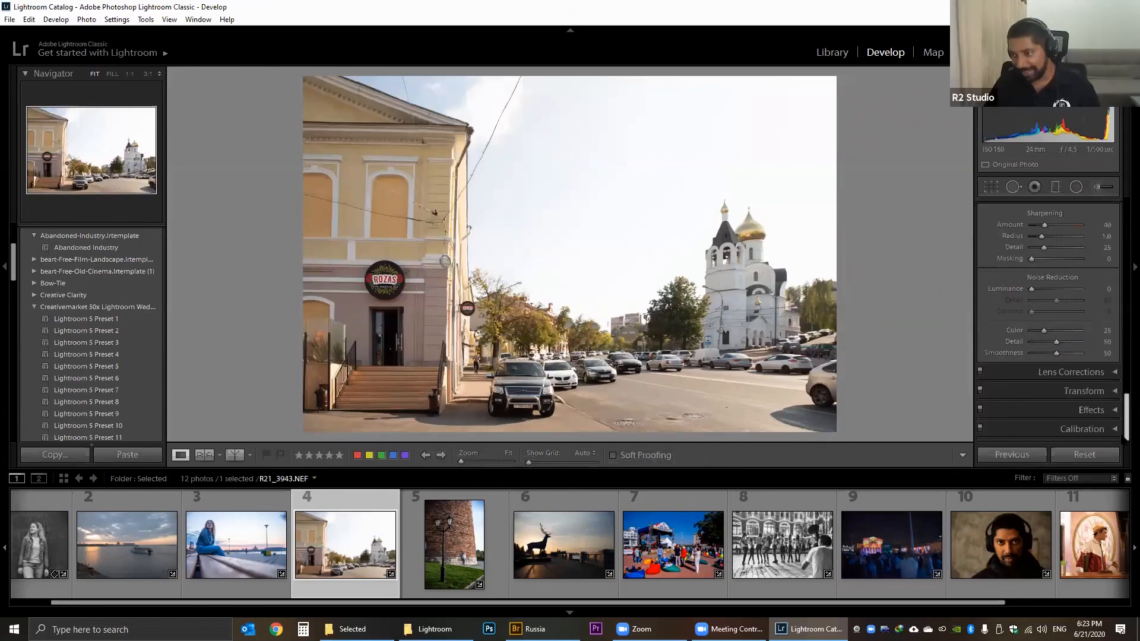
Enable profile corrections in the street photo's Lens Corrections and compare the photo before and after.
click(1111, 391)
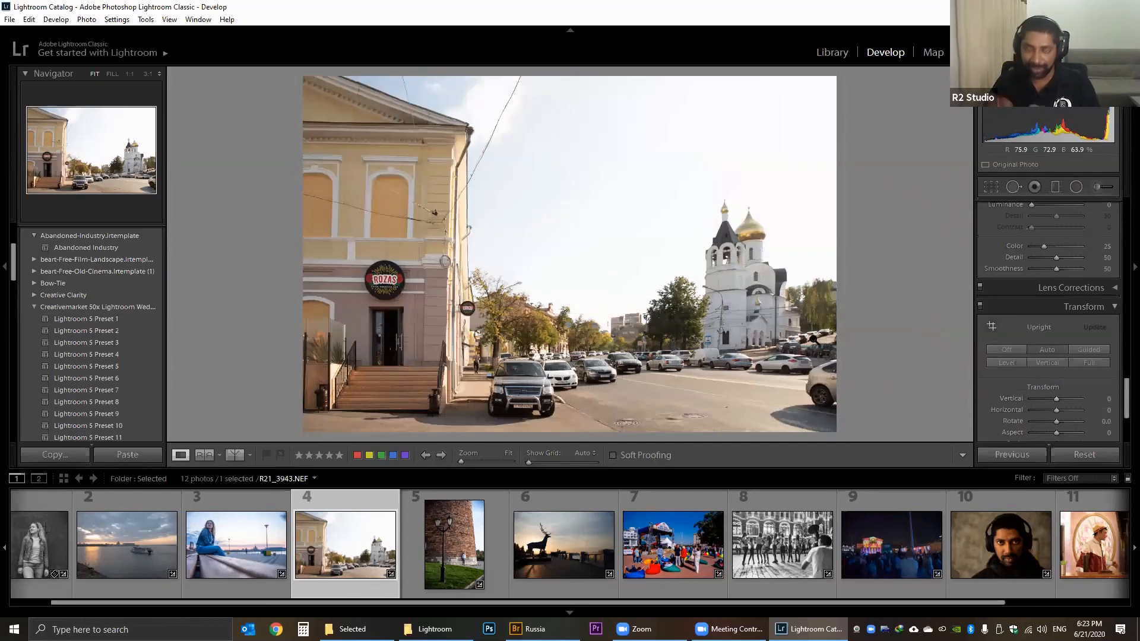
click(1100, 294)
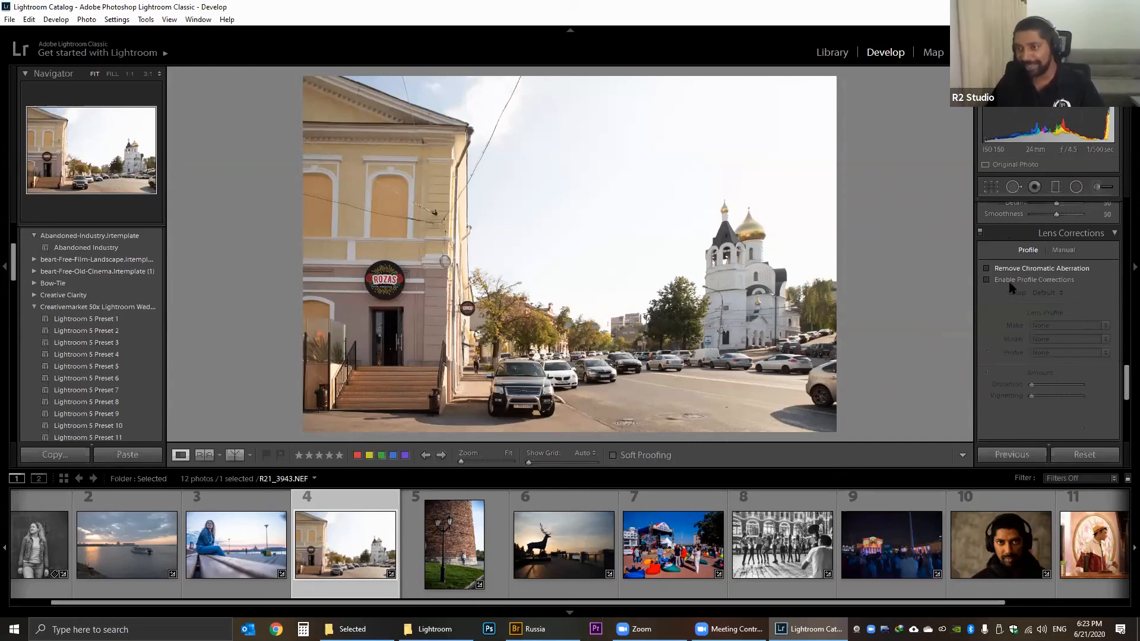
click(988, 280)
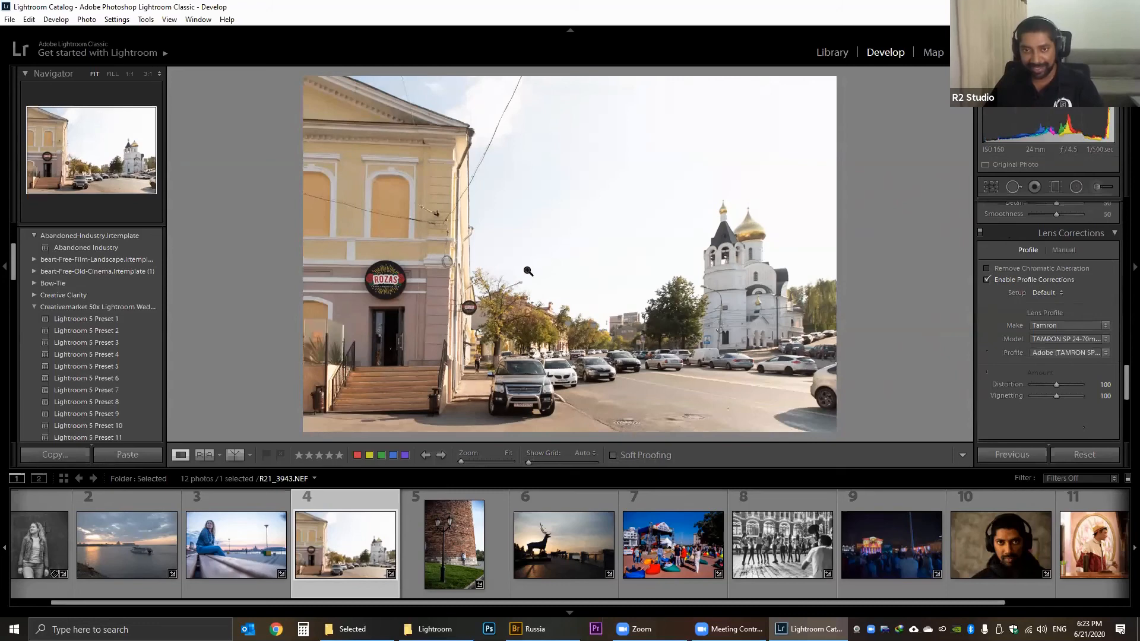
key(backslash)
mouse_move(1124, 369)
mouse_down()
mouse_move(1124, 391)
mouse_move(1124, 370)
mouse_up()
key(backslash)
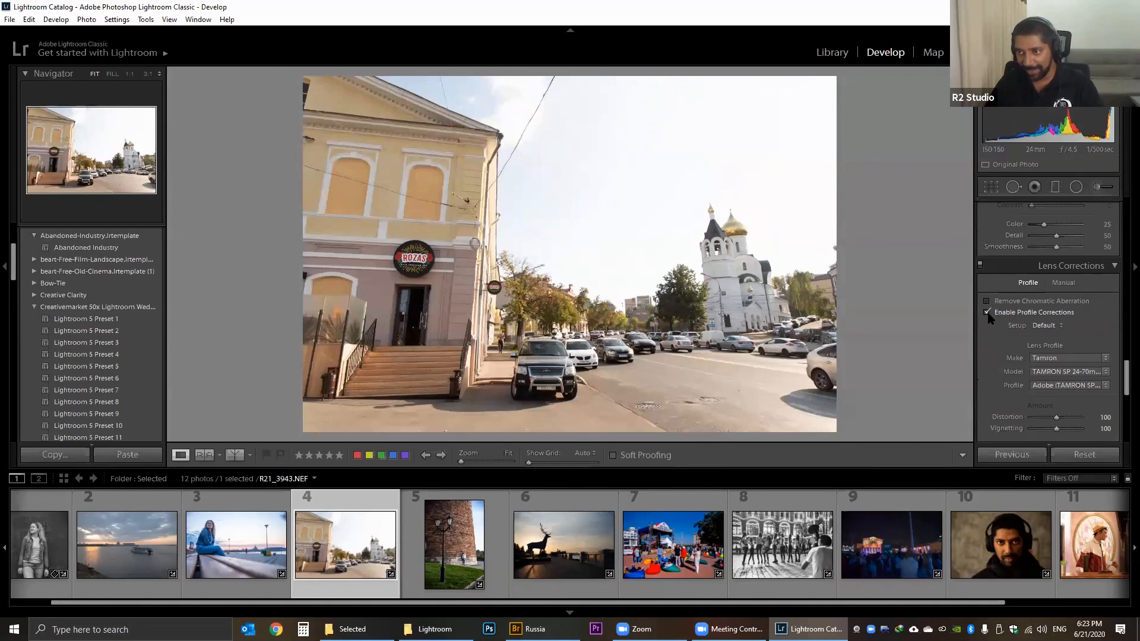
Turn the street photo's profile corrections off and on repeatedly to compare the lens distortion and vignetting, leaving them enabled.
click(986, 312)
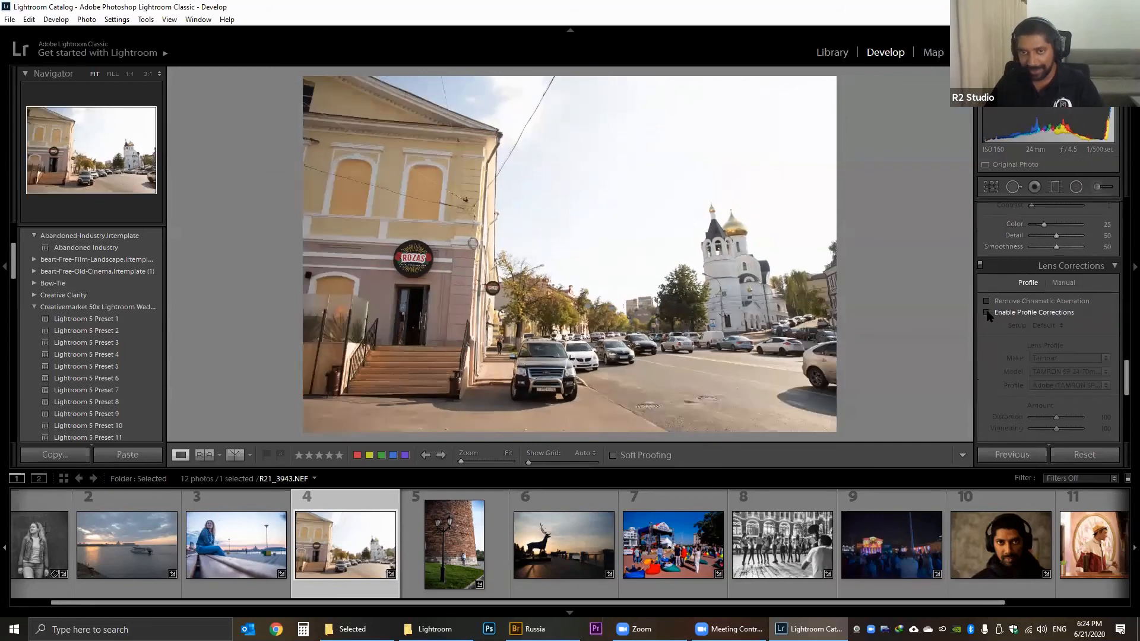
click(986, 313)
click(987, 313)
click(987, 313)
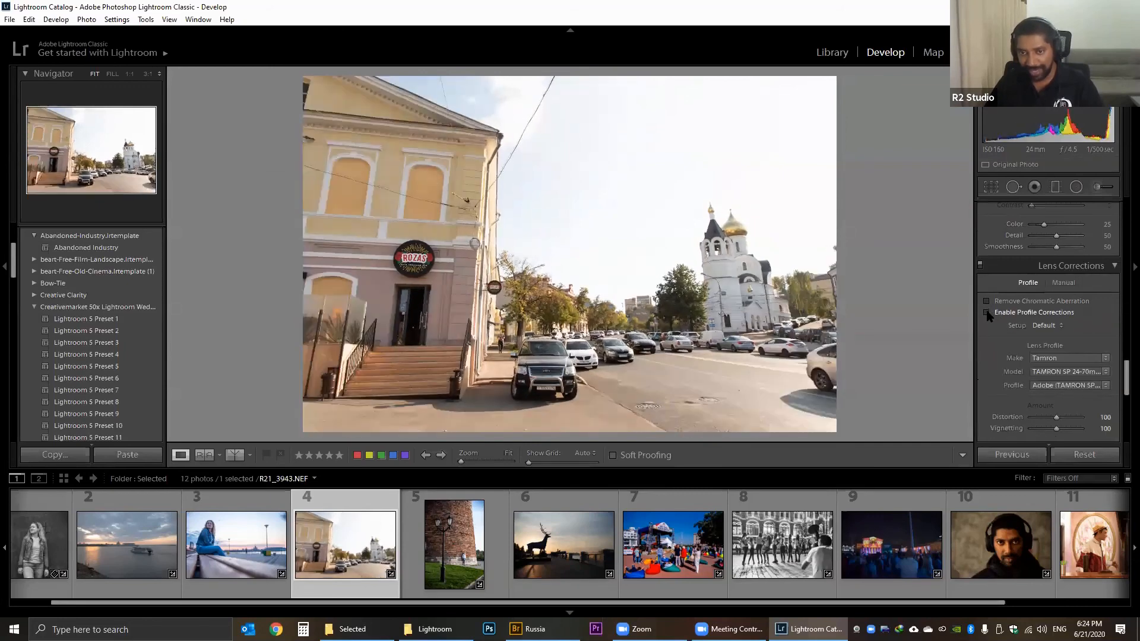
click(987, 313)
click(987, 313)
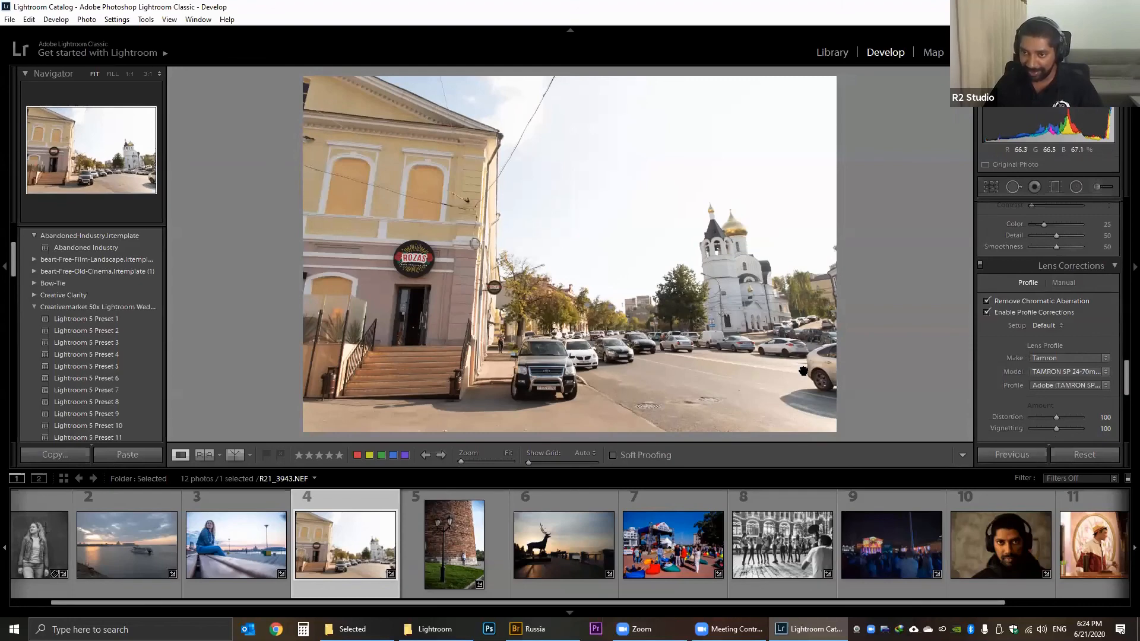
Zoom to 1:1 on the church and toggle Remove Chromatic Aberration to compare the edge fringing.
click(796, 315)
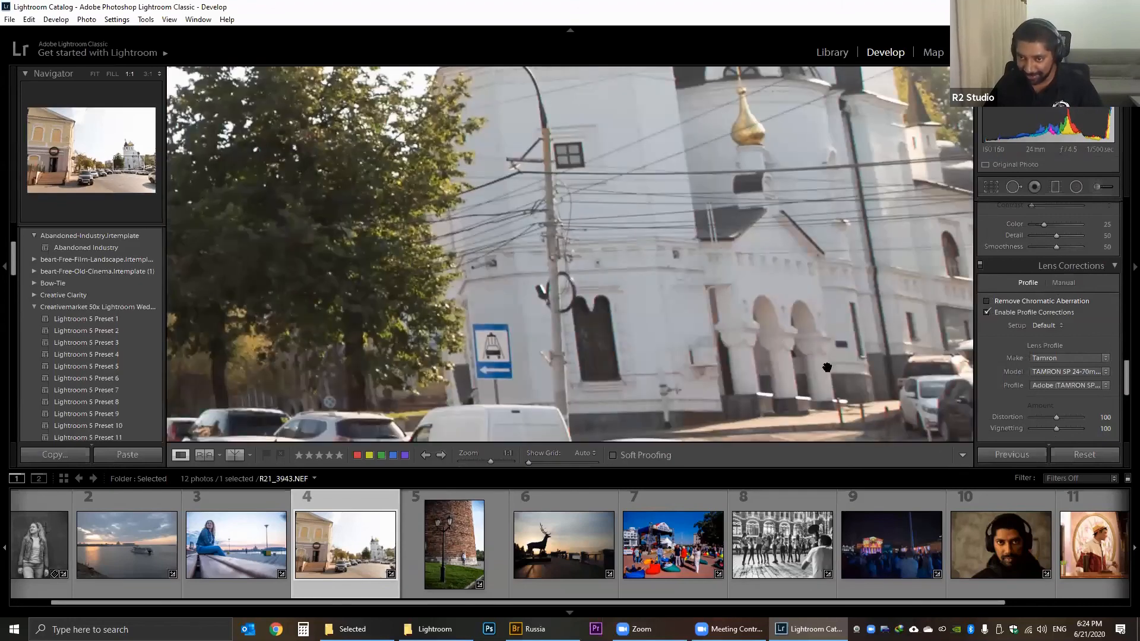
click(988, 302)
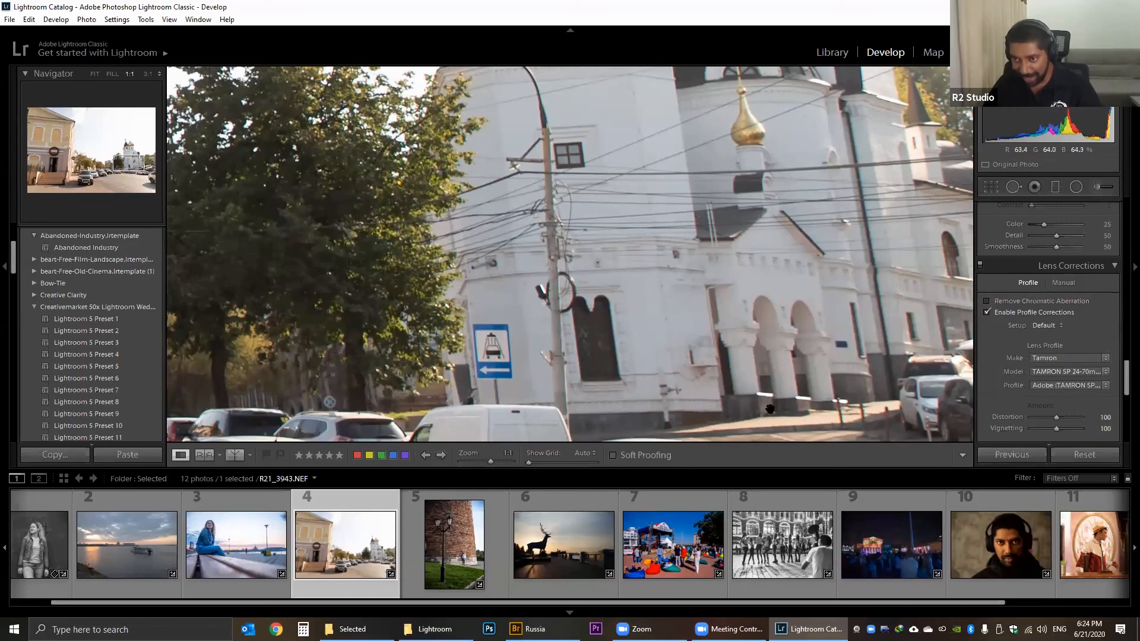
click(987, 302)
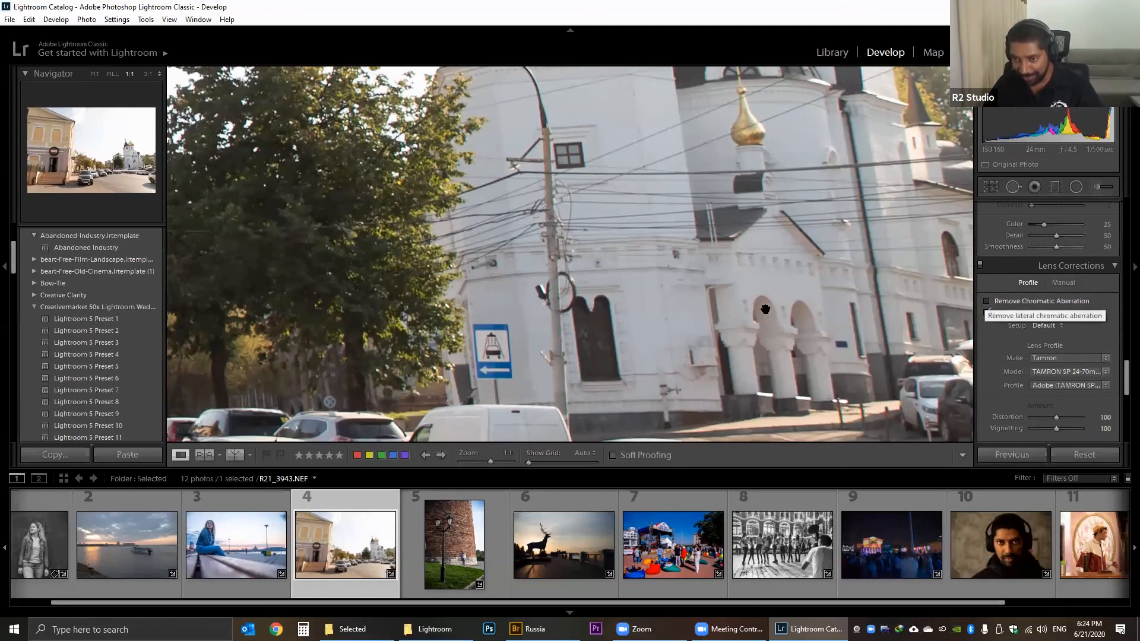
Inspect the upper part of the church at 1:1 and return the street photo to the Fit view.
drag(697, 352, 660, 293)
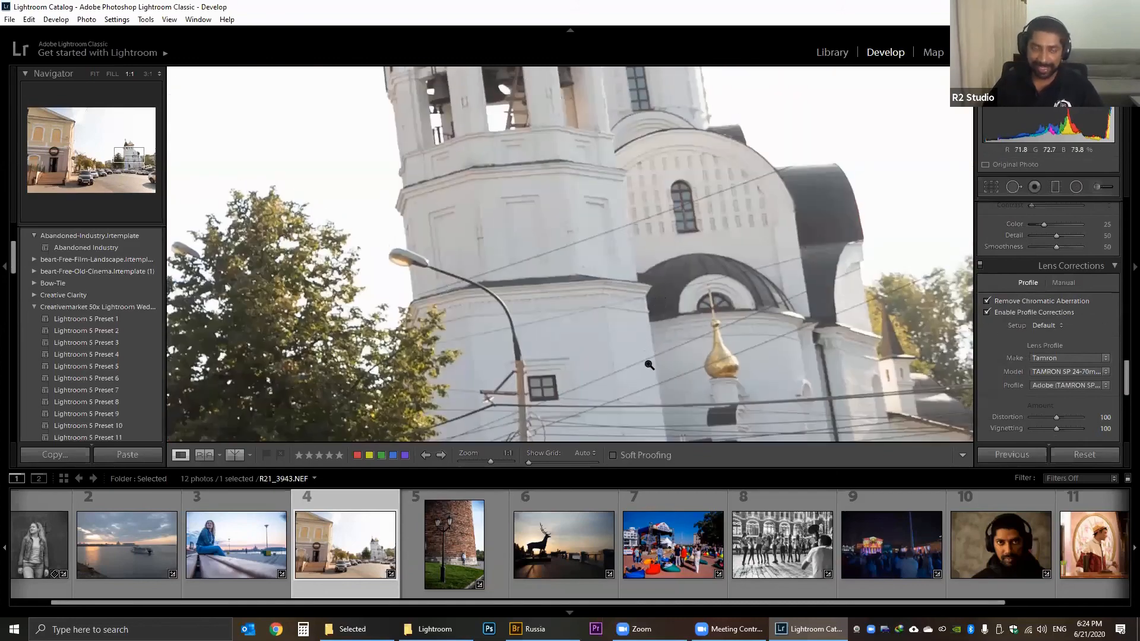
click(666, 348)
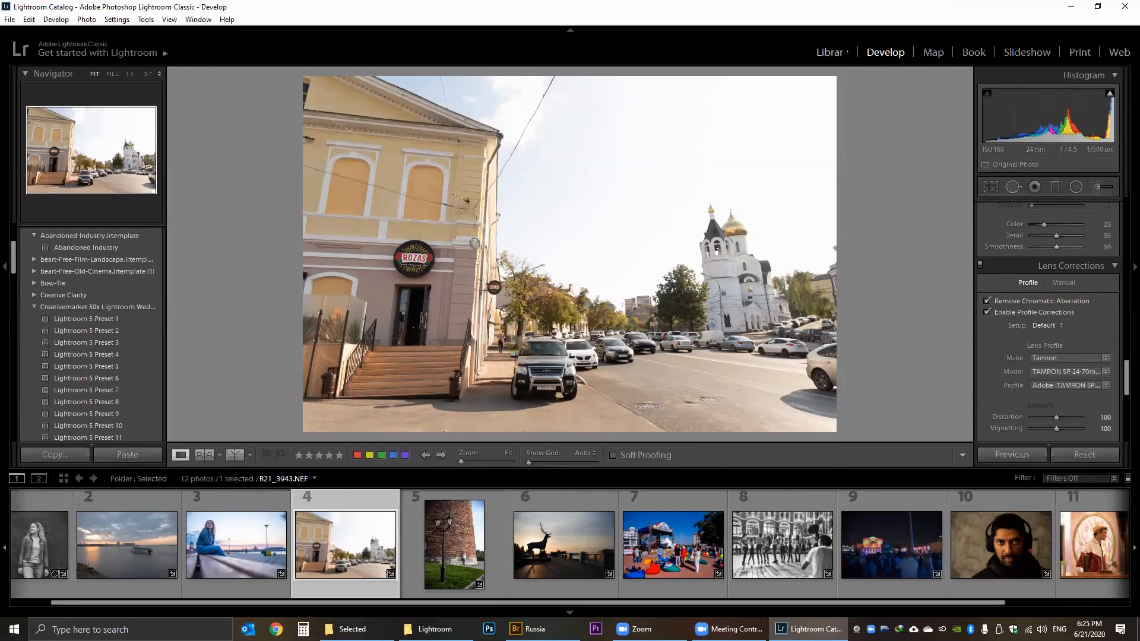
Show the street photo in the Library module, alternating between the Loupe and Grid views.
key(e)
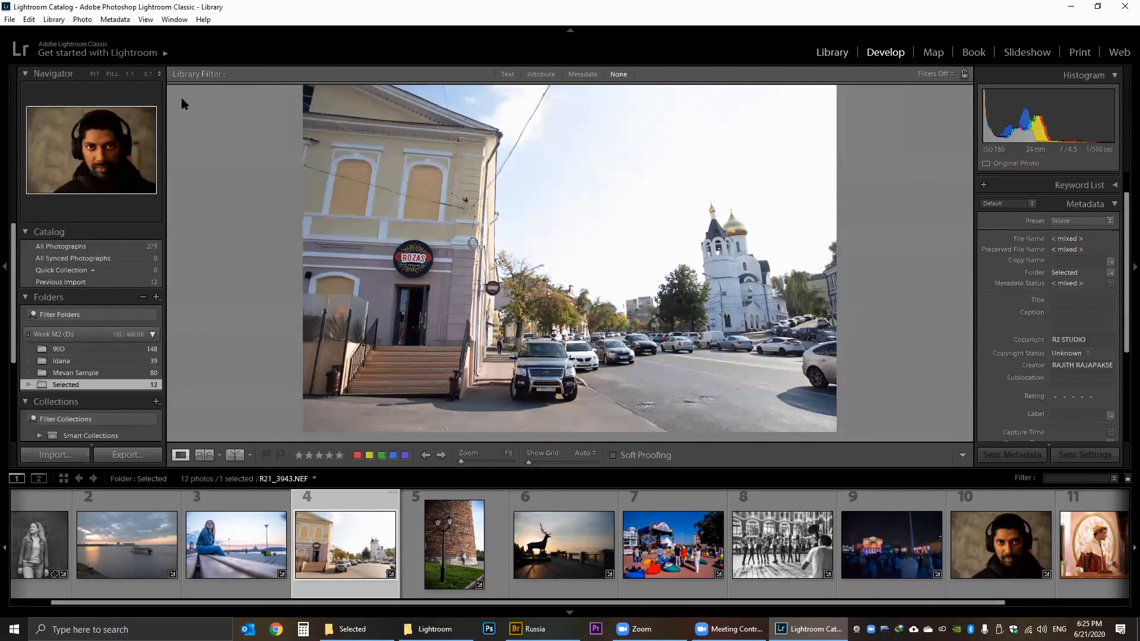
key(g)
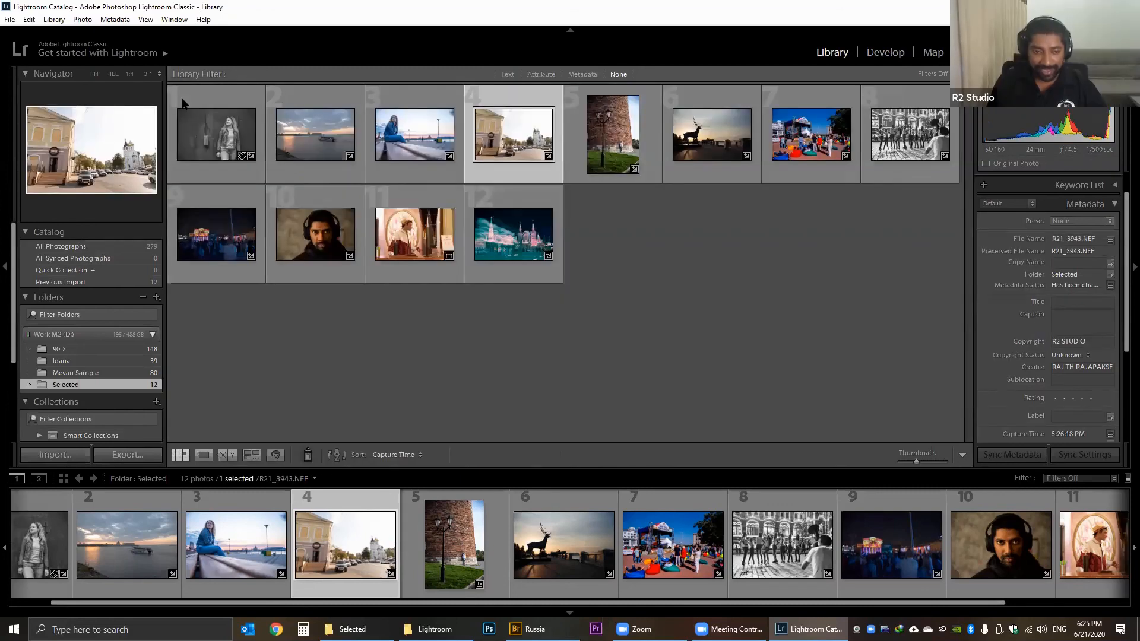
click(204, 455)
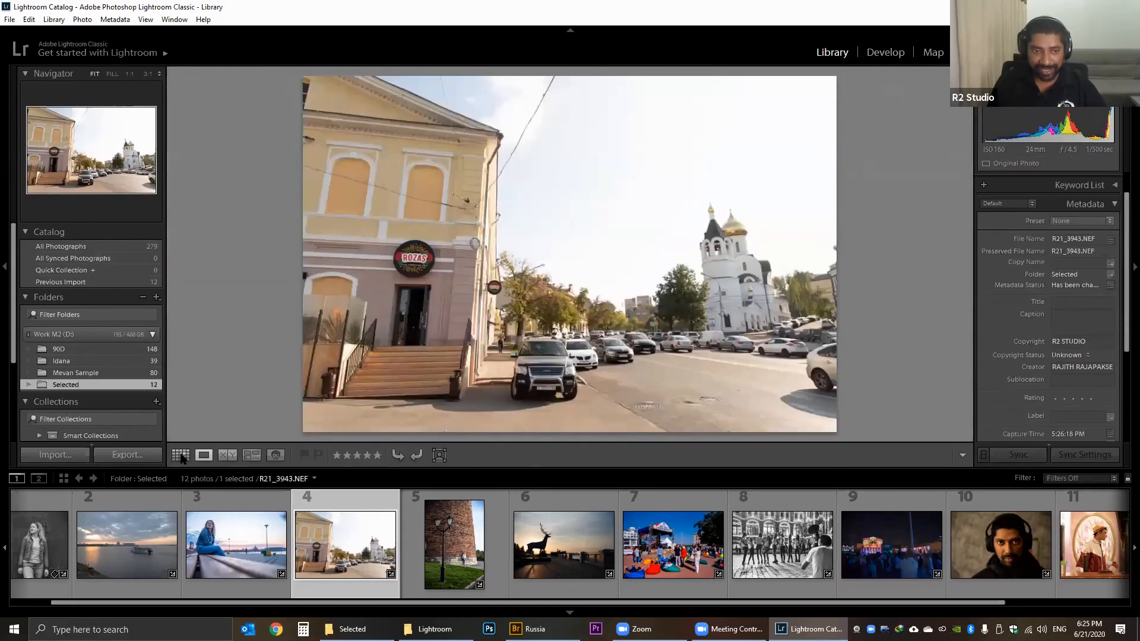
click(181, 455)
Compare the woman-on-bench photo with the deer statue photo in the Library's Compare view, zooming both to 1:1 and back to Fit.
click(227, 455)
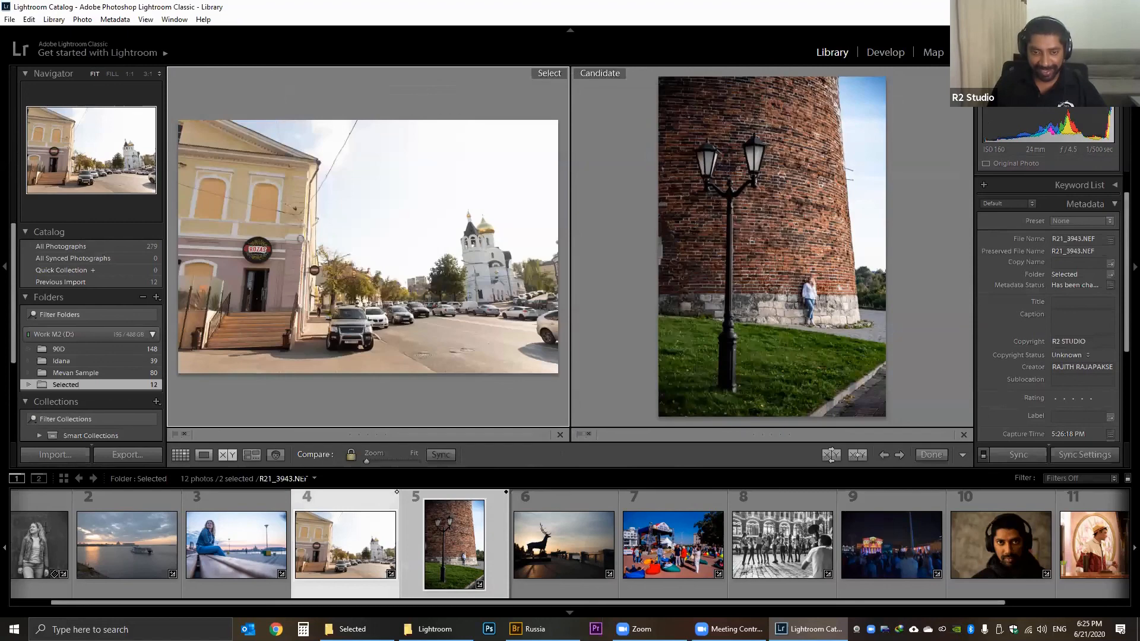
key(Left)
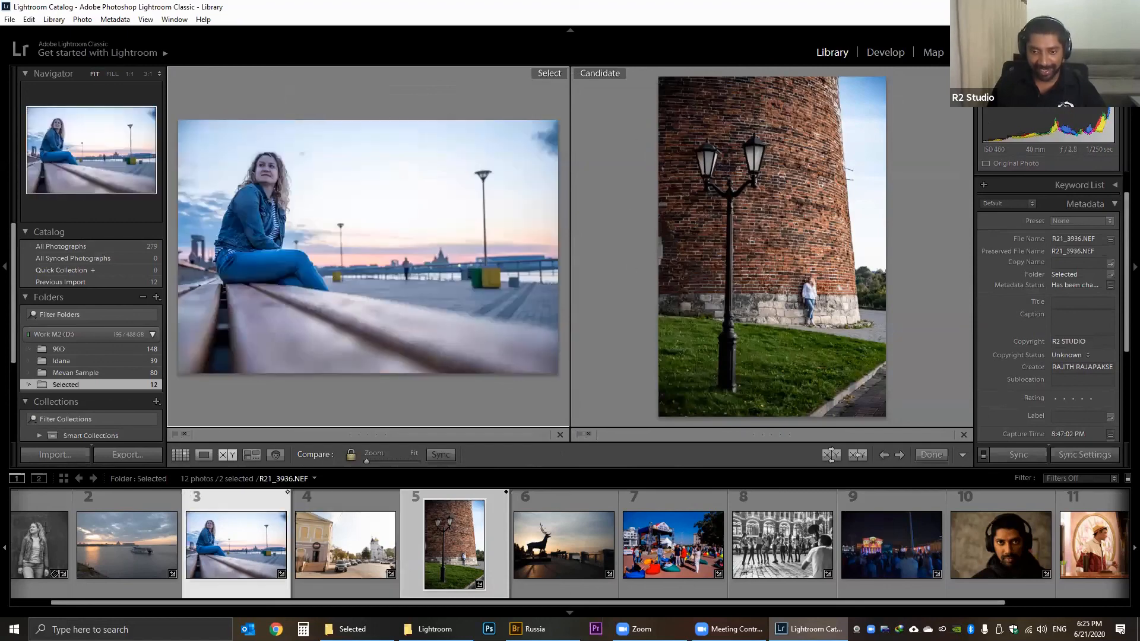
key(Right)
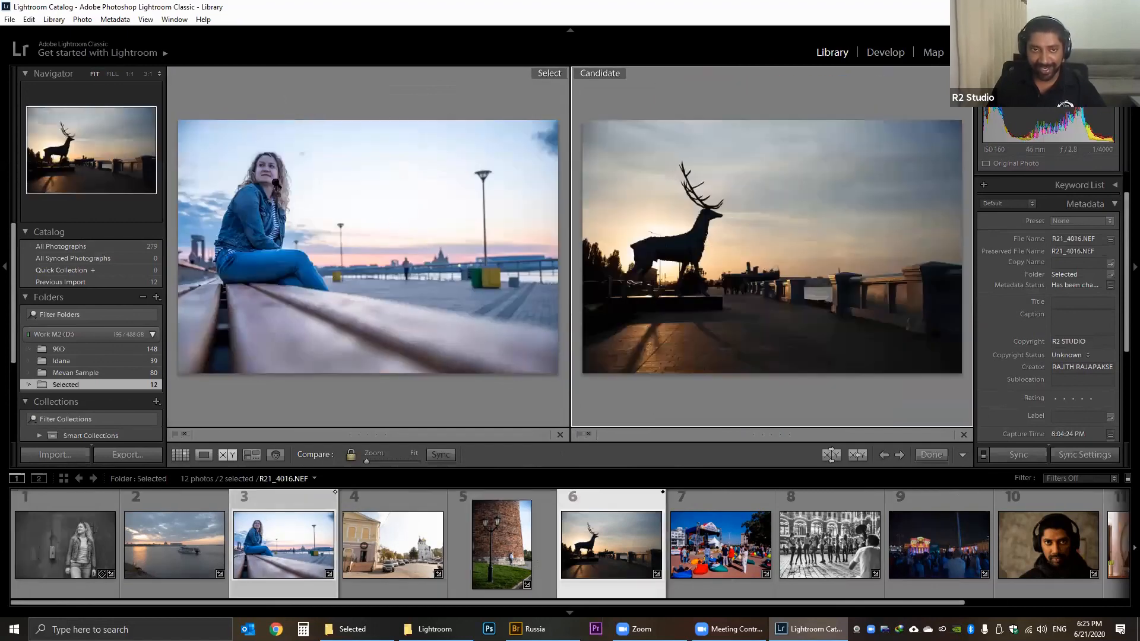
click(492, 149)
click(379, 180)
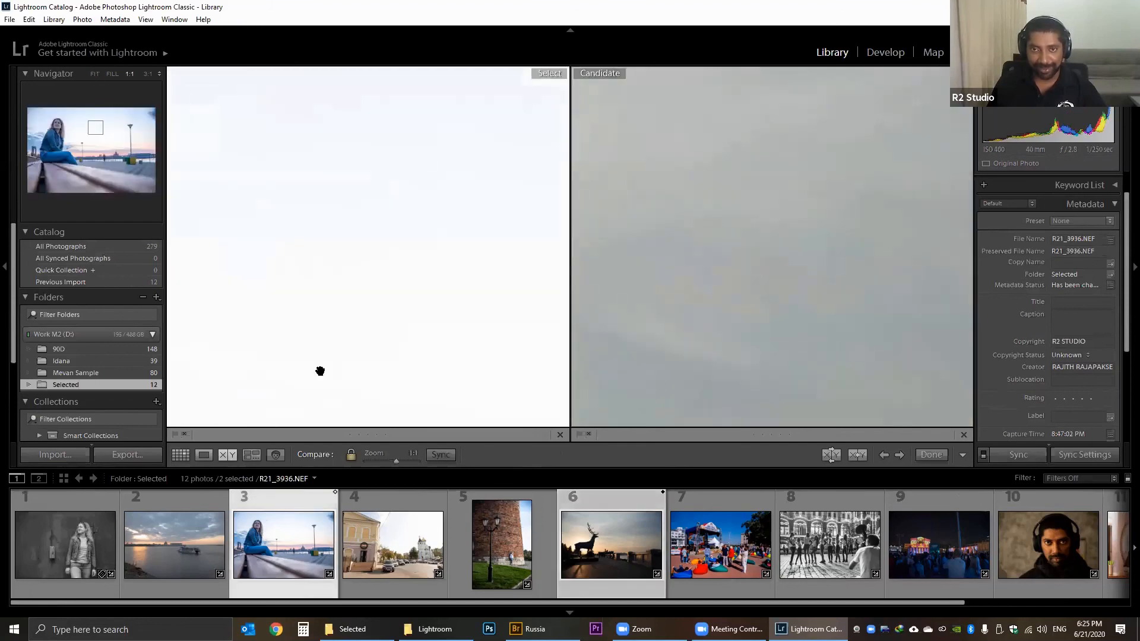
click(499, 285)
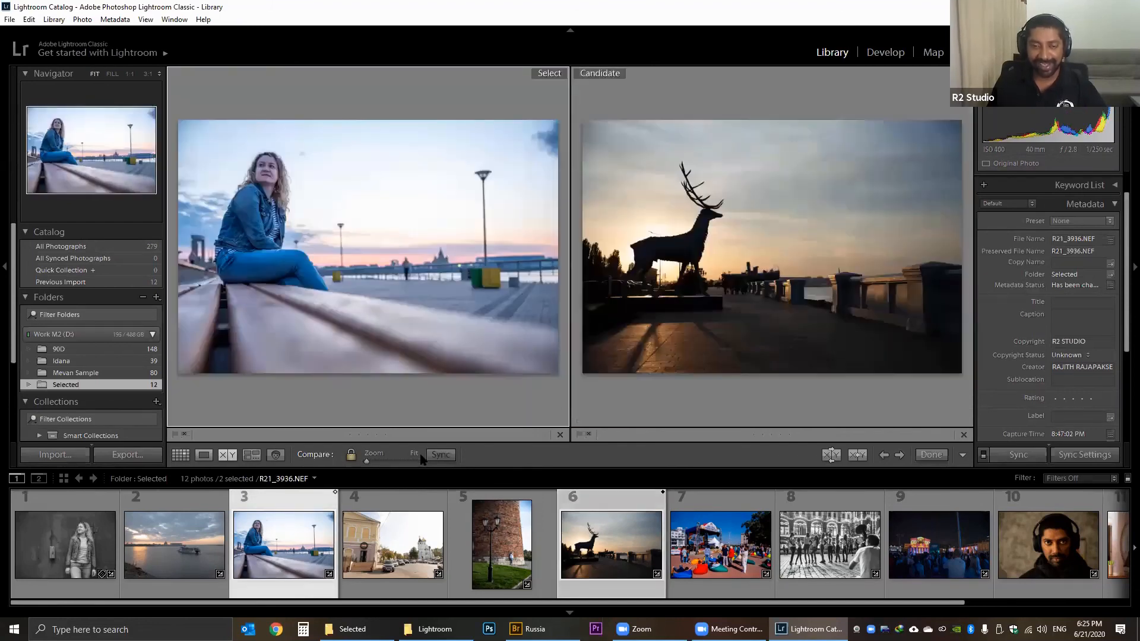
Leave the Compare view for the Library grid and open the woman-on-bench photo in Develop.
click(203, 454)
key(g)
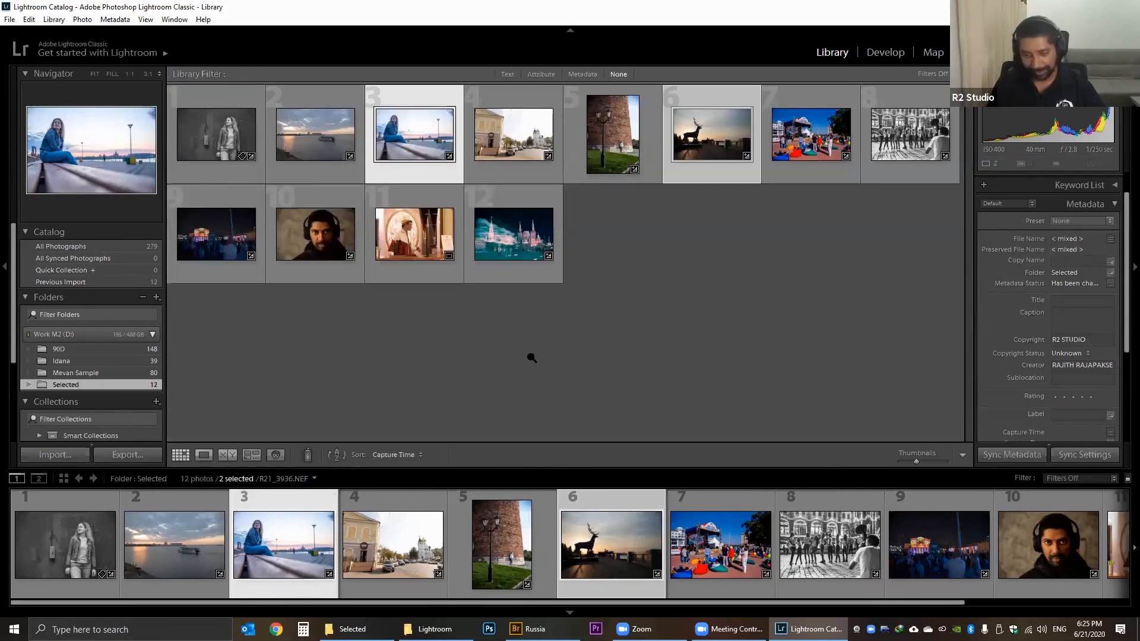
key(d)
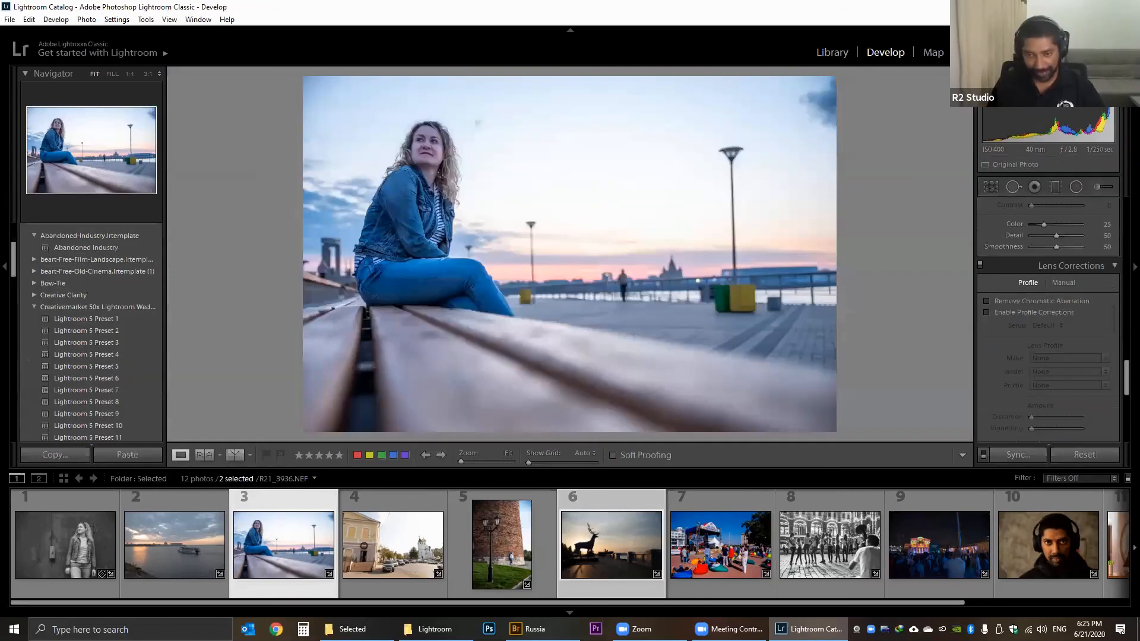
Cycle through the Before/After layouts for the woman-on-bench photo in Develop.
click(235, 454)
click(234, 455)
click(235, 455)
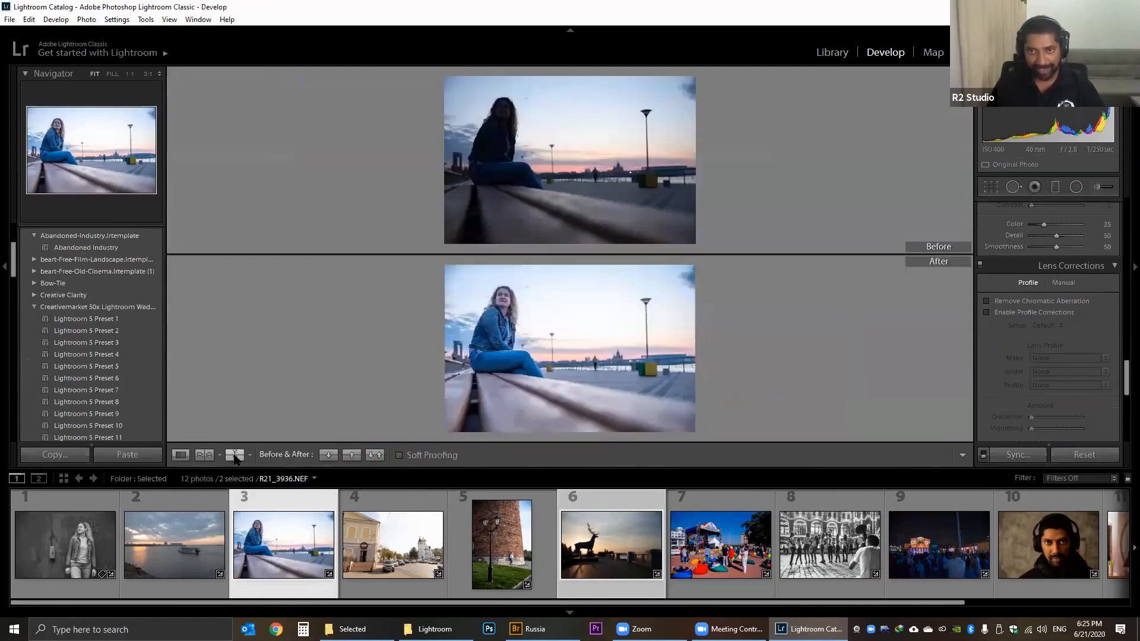
click(235, 455)
click(234, 455)
Show the woman-on-bench photo in Develop's Reference view and return it to the Loupe view.
click(204, 455)
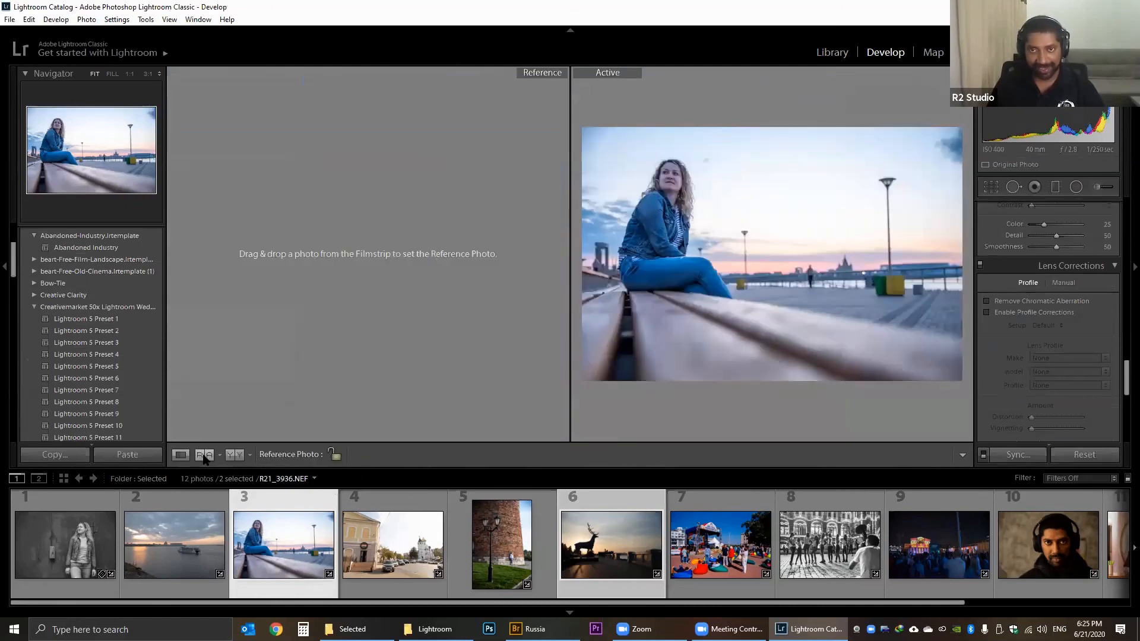
click(204, 455)
click(204, 455)
click(180, 455)
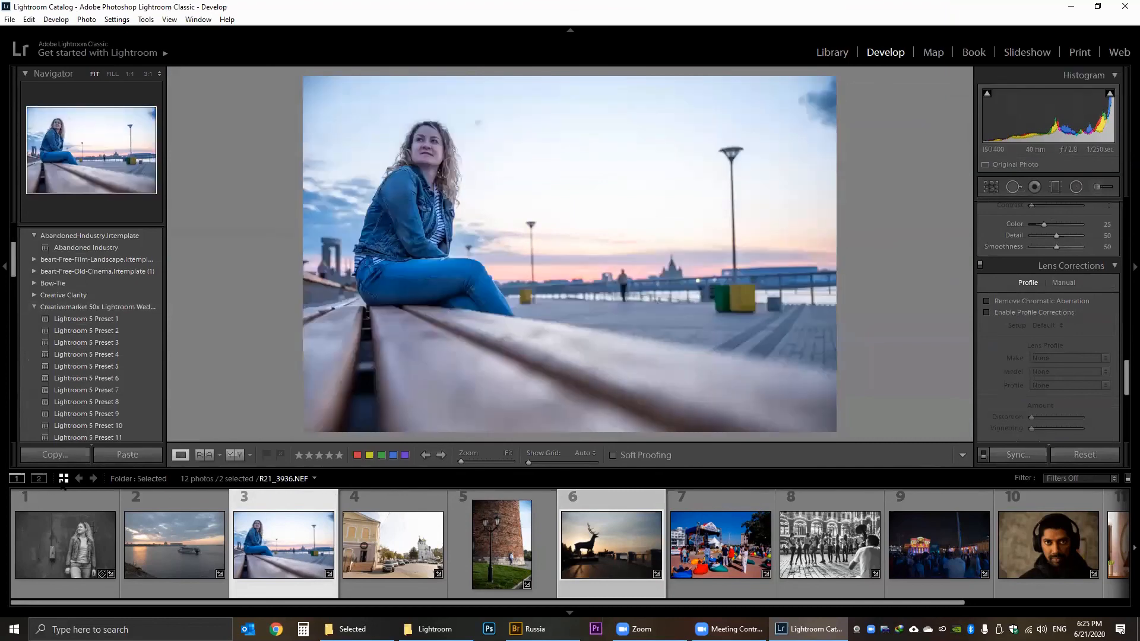
Switch to the Library grid and back to the woman-on-bench photo in Develop.
click(63, 479)
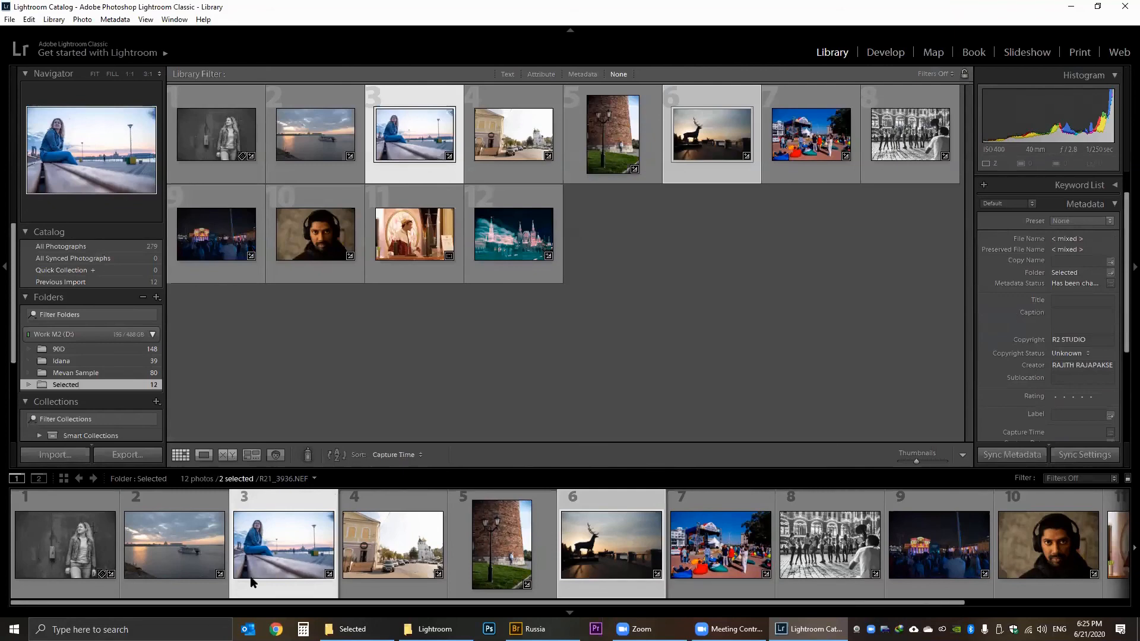
key(d)
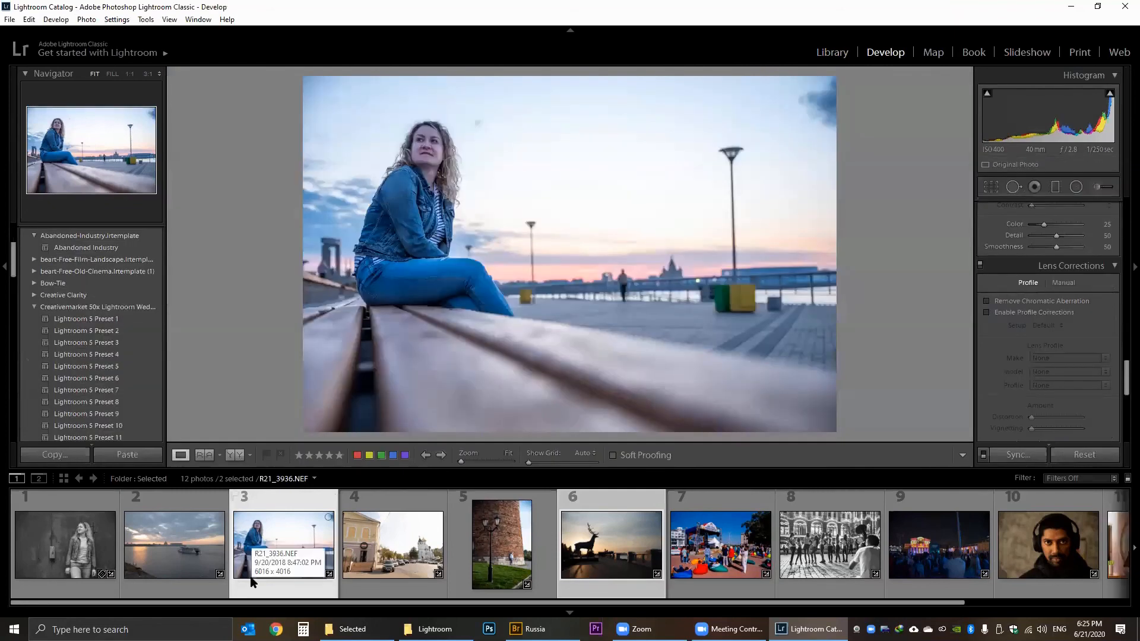